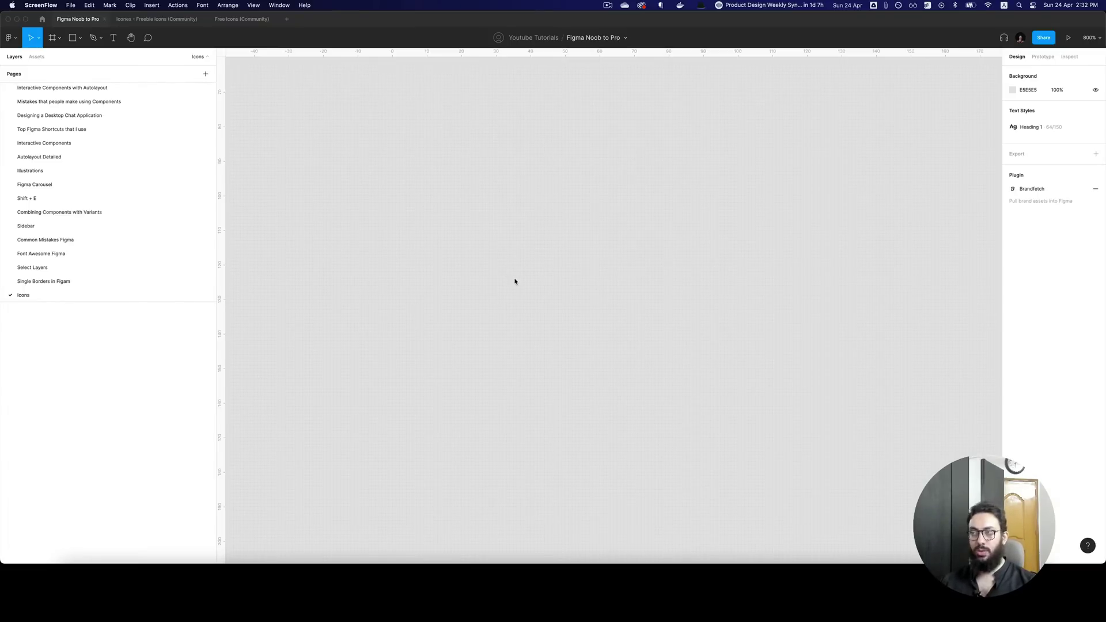
- Draw a 23 × 37 rectangle on the empty canvas and a wider, shorter rectangle crossing its middle
key("r")
left_click(509, 250)
key("r")
left_click_drag(493, 231, 573, 358)
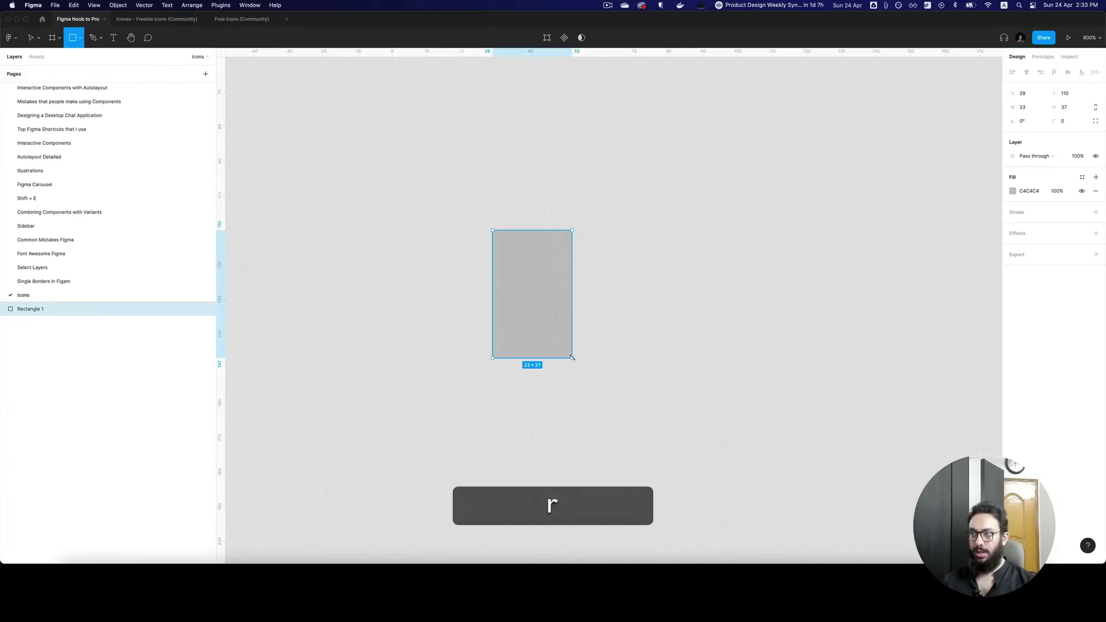
key("r")
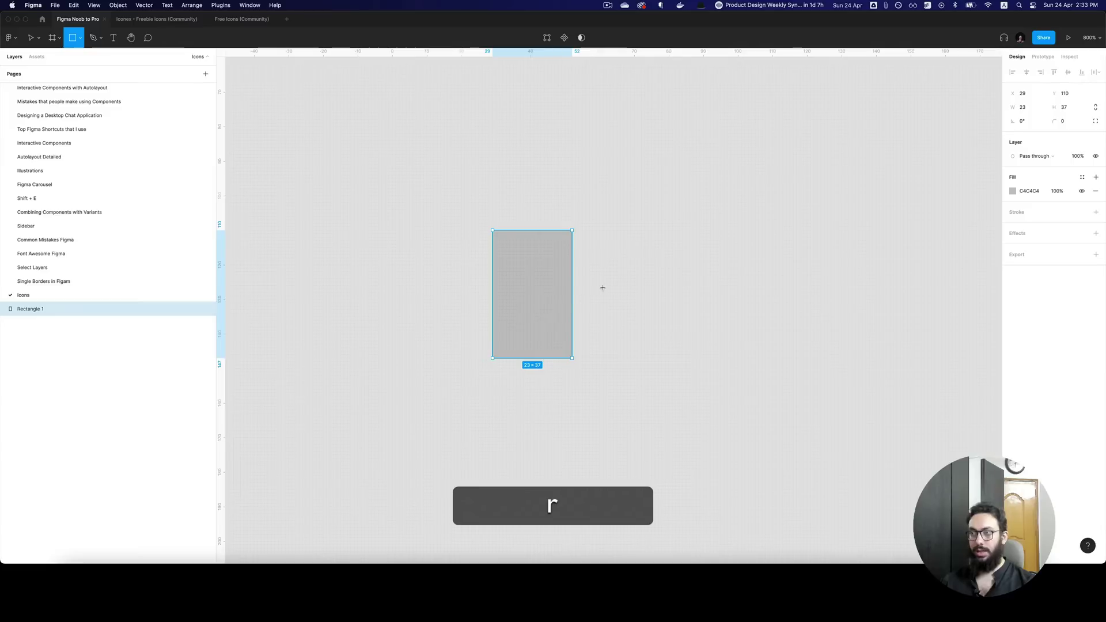
left_click_drag(597, 282, 465, 320)
- Select both rectangles, subtract the crossing one from the tall one, and remove the resulting shape
left_click(516, 281, "shift")
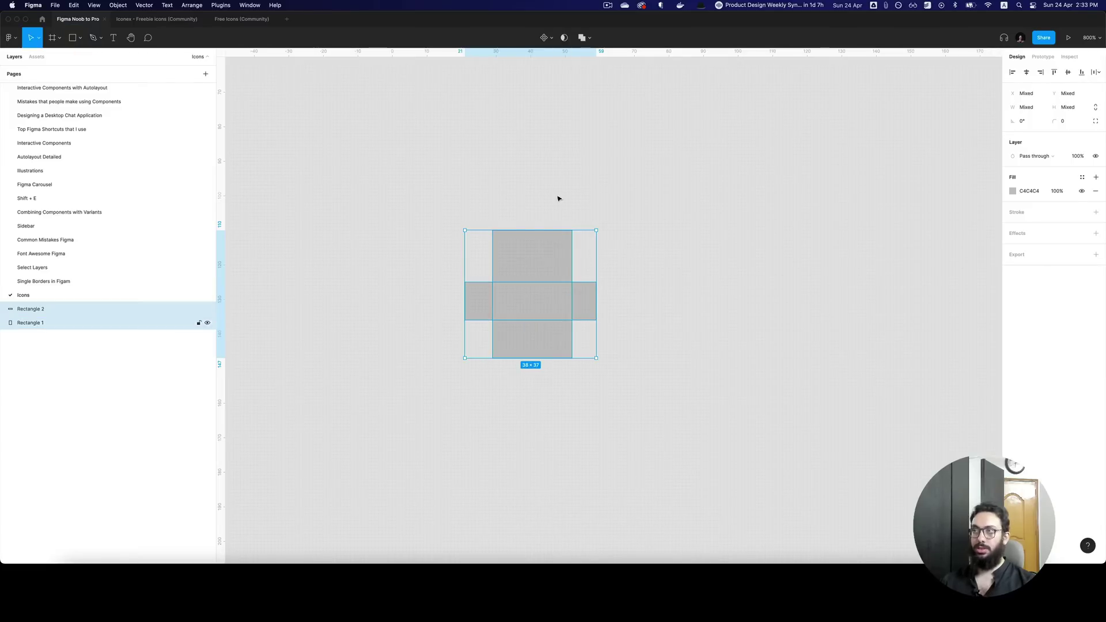
left_click(586, 37)
left_click(573, 68)
left_click(660, 205)
key("v")
left_click(570, 234)
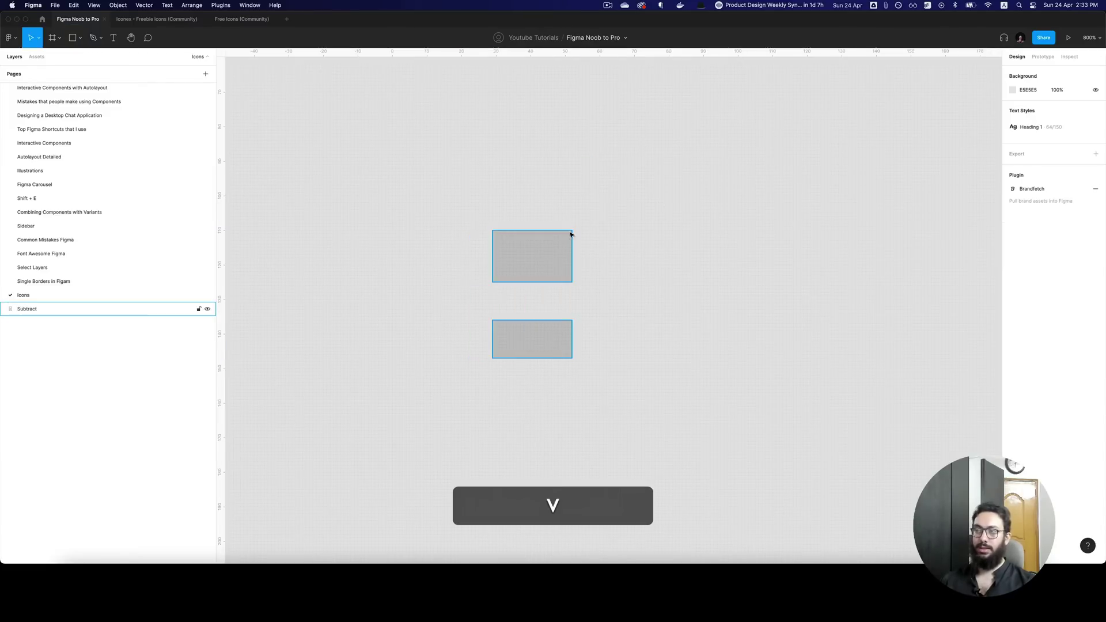
key("super+x")
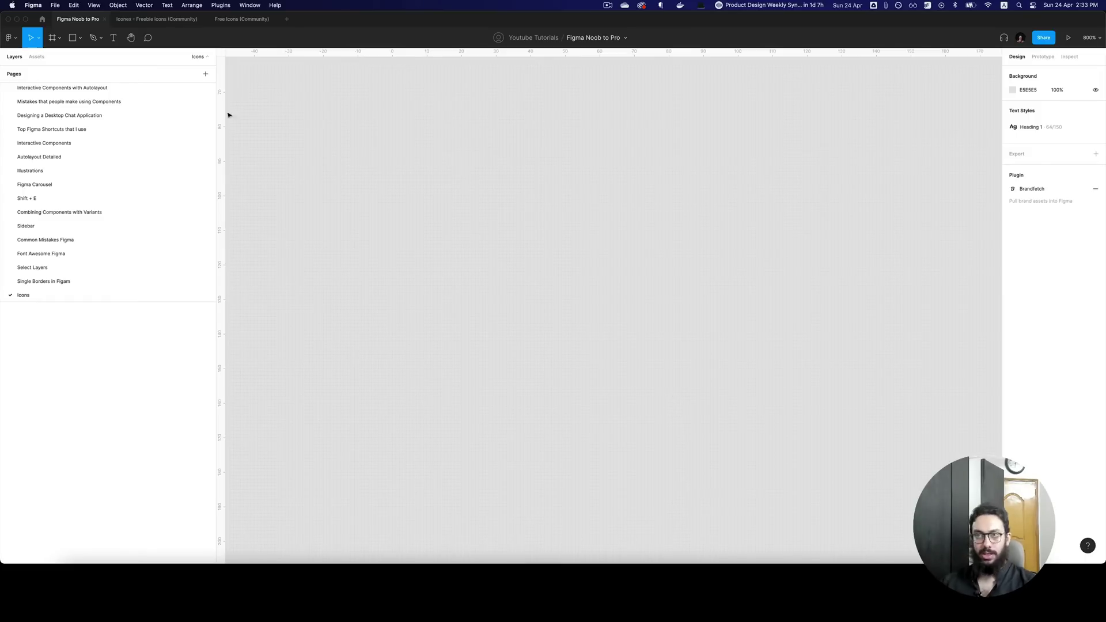
- Hide the pixel grid and show it again
left_click(94, 6)
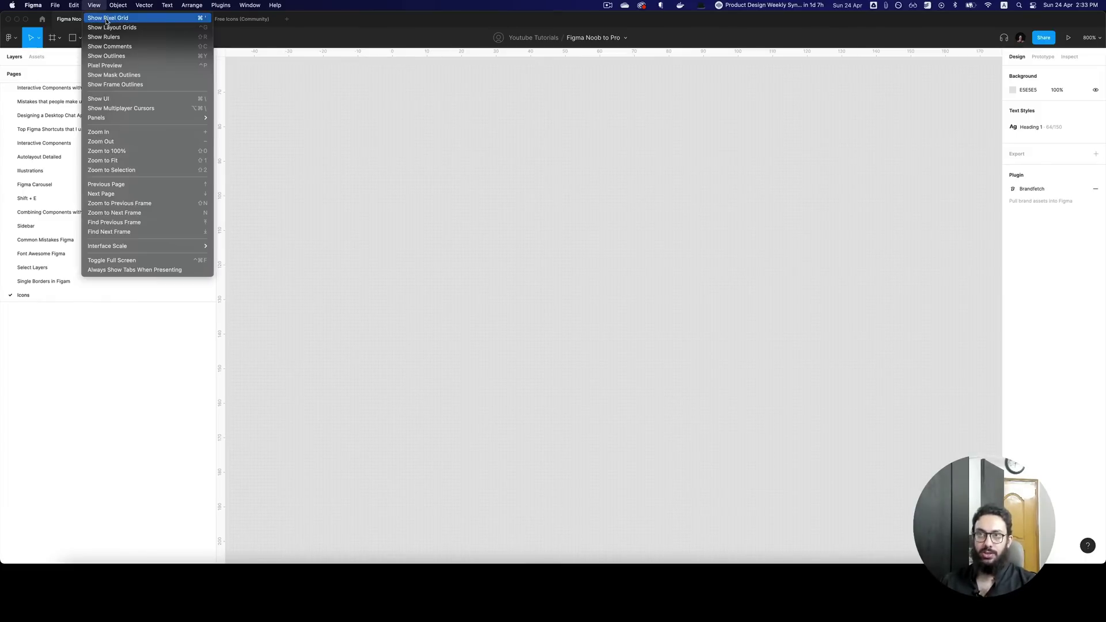
left_click(108, 19)
left_click(95, 6)
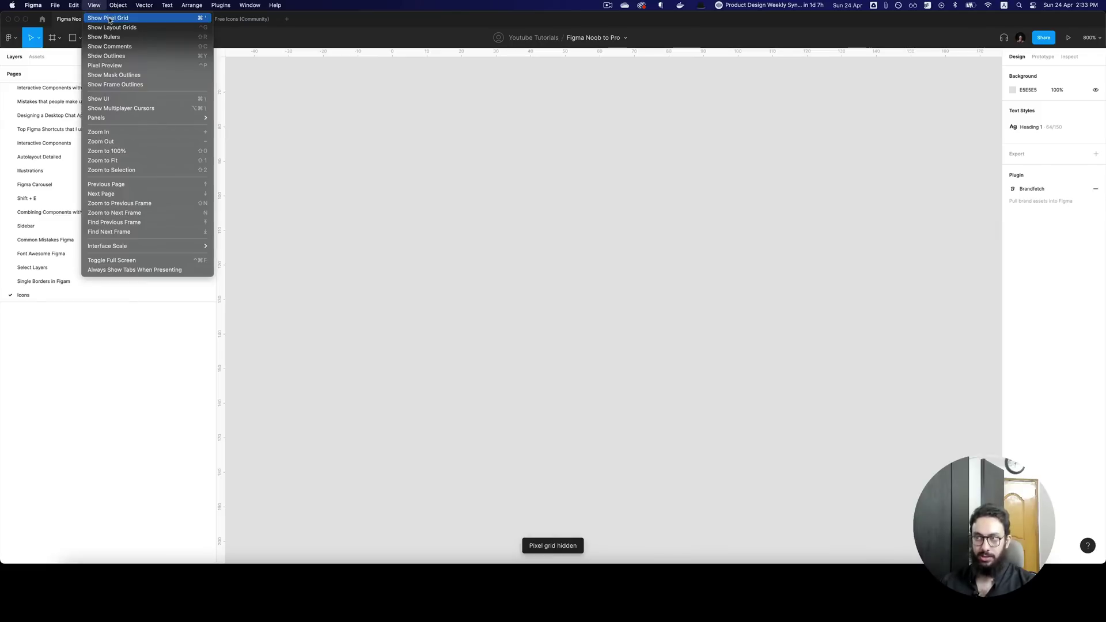
left_click(110, 19)
- Draw a small square frame of about 8 × 8 px on the canvas, aligned to the pixel grid
key("z")
left_click(573, 337)
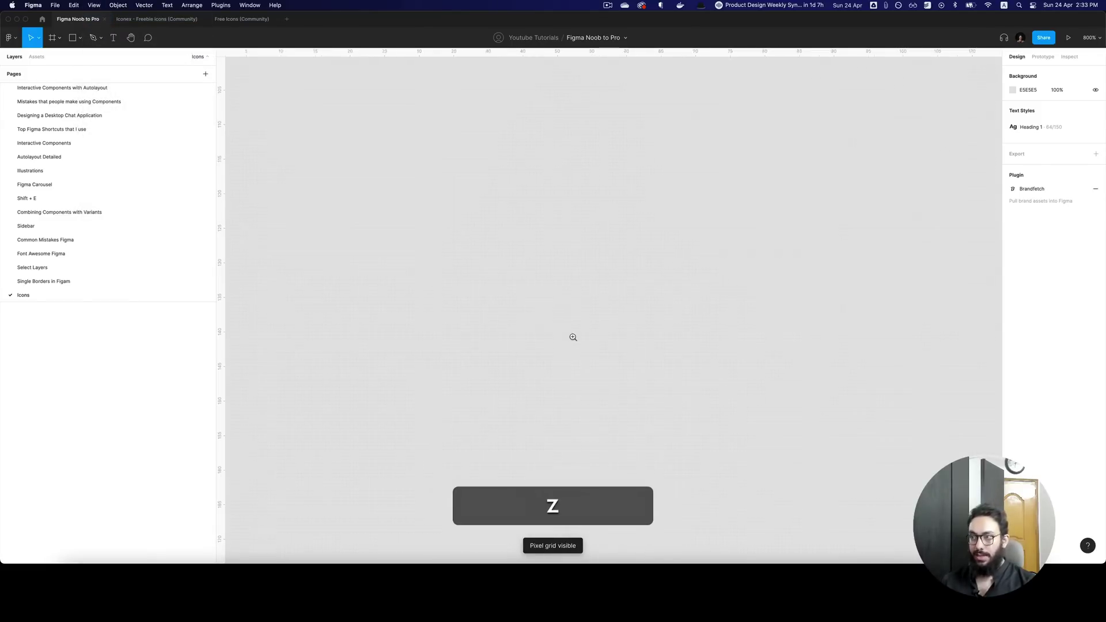
left_click(574, 338)
left_click(573, 337)
key("a")
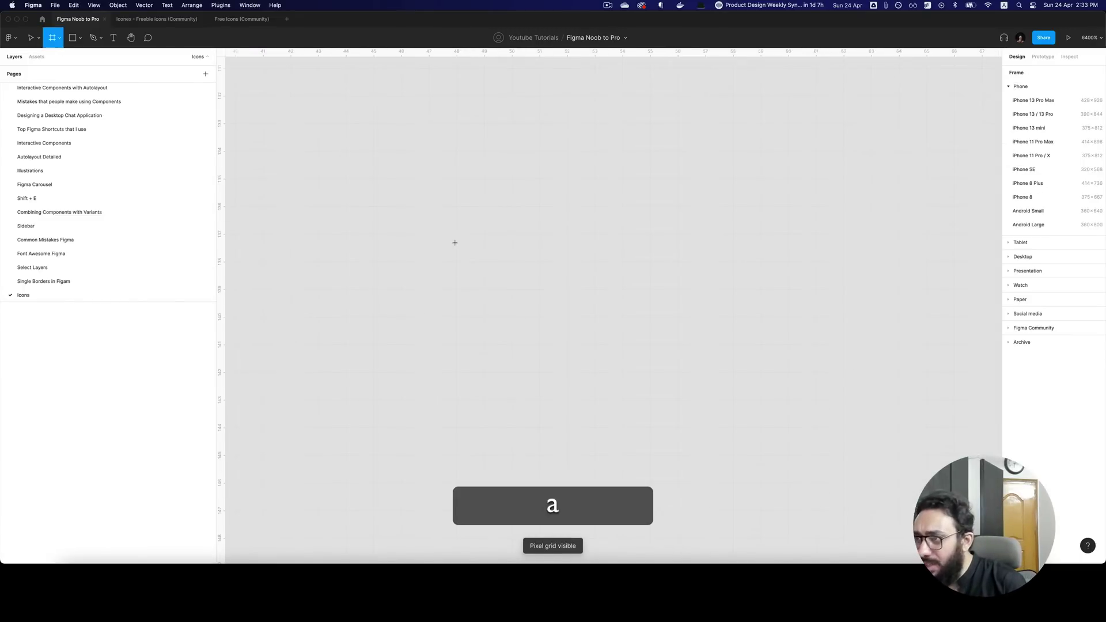
left_click_drag(456, 234, 682, 461)
- Set the new frame's width and height to 24
left_click(1025, 121)
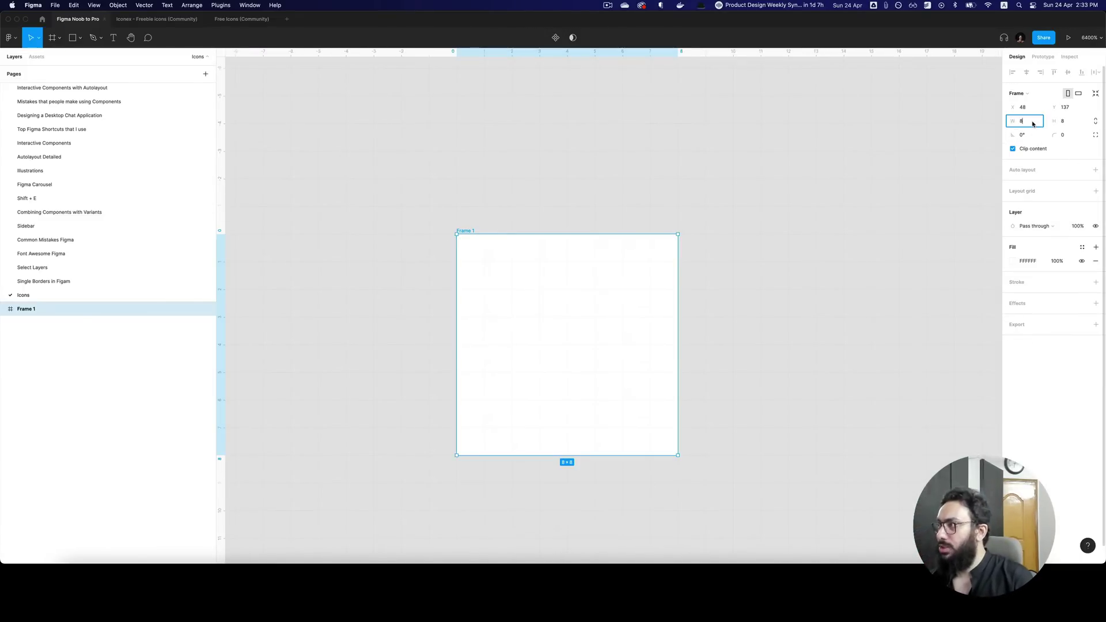
type("24")
key("Return")
left_click(1065, 122)
type("24")
key("Return")
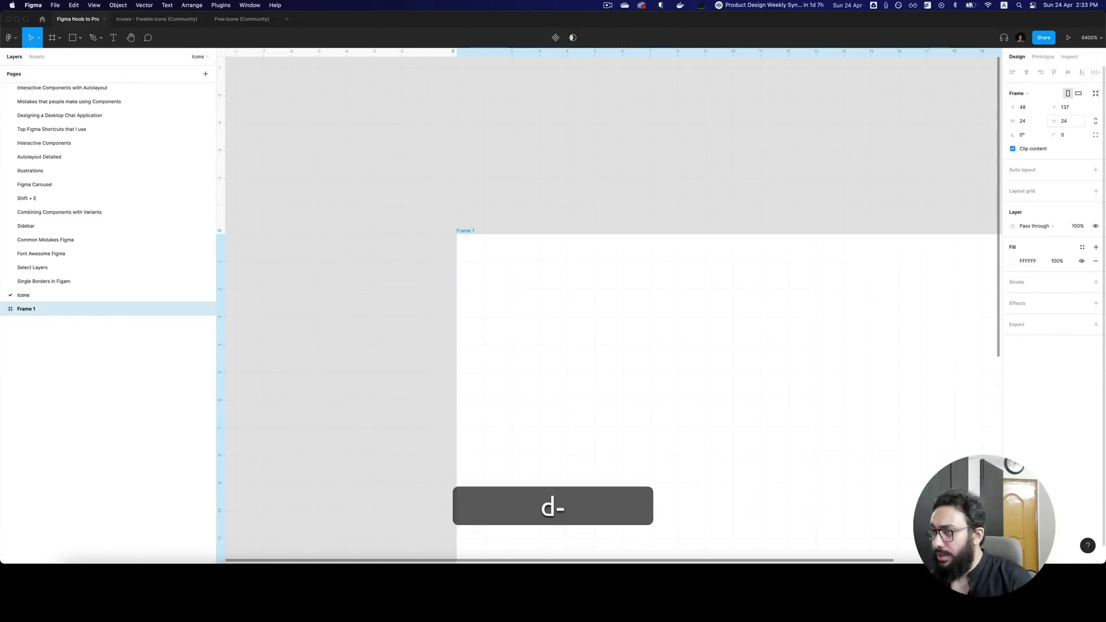
- Rename the 24 × 24 frame as Icon
left_click(808, 197)
key("z")
left_click(808, 198, "alt")
key("space")
left_click_drag(724, 196, 687, 176)
key("z")
left_click(586, 146)
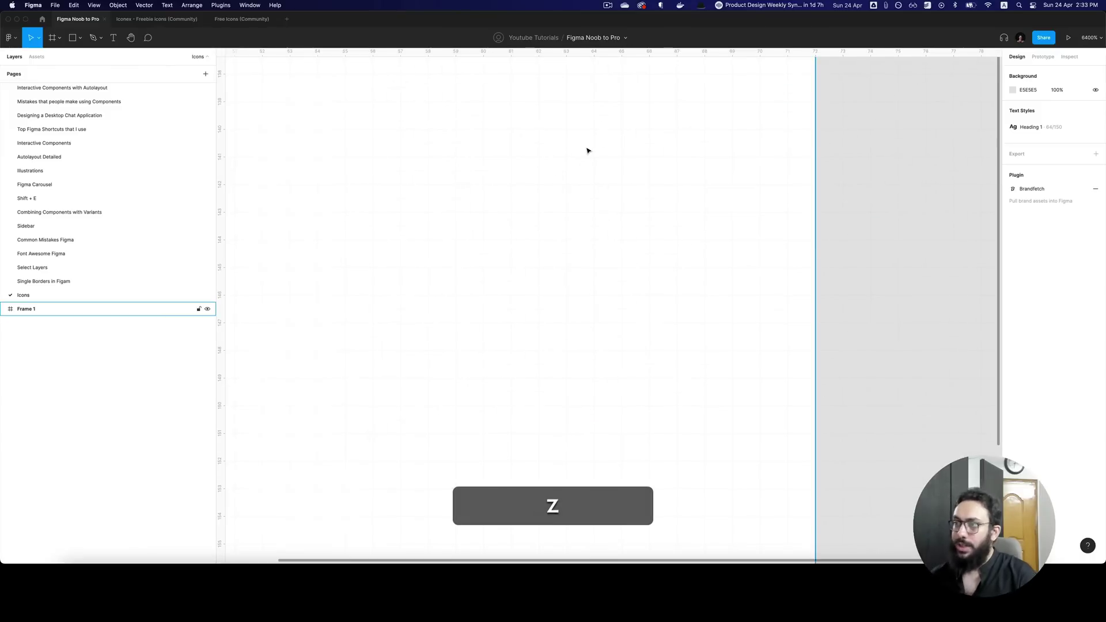
key("alt+z")
left_click(587, 151, "alt")
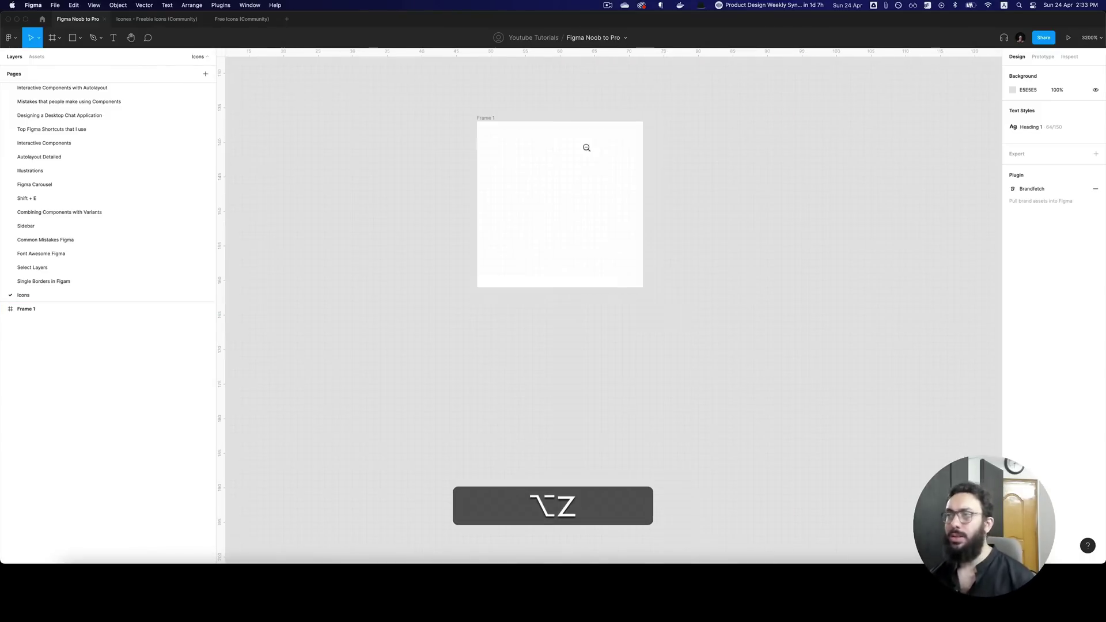
left_click(493, 121)
key("super+r")
type("Icon")
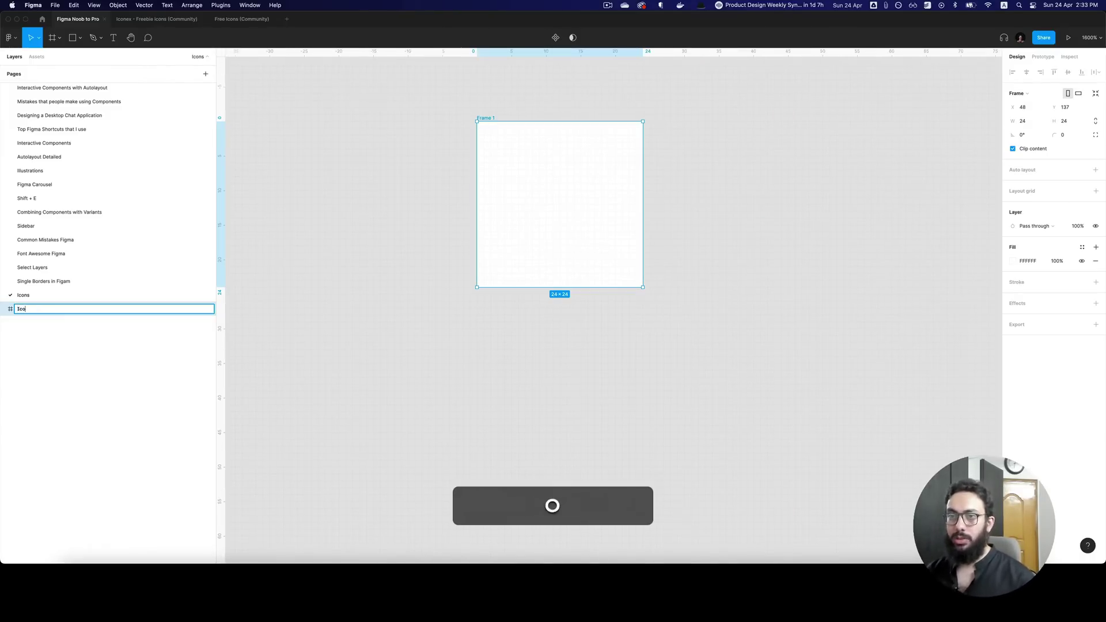
key("Return")
- Draw a trial rectangle inside the Icon frame, move it diagonally, and remove it
key("z")
left_click(533, 115)
left_click_drag(533, 115, 451, 111)
key("r")
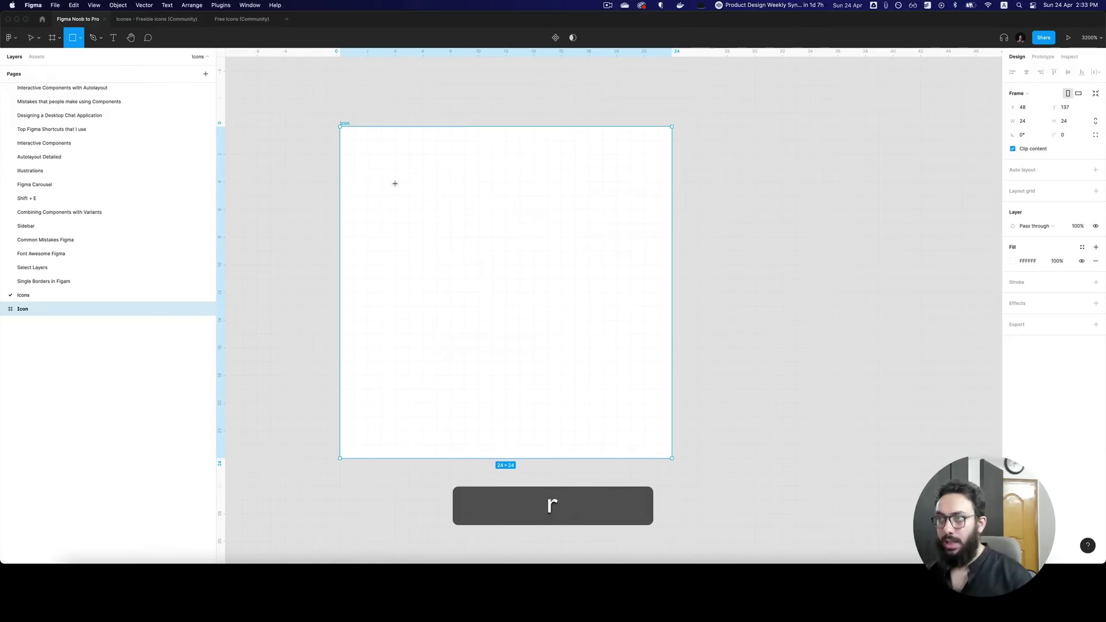
left_click_drag(395, 180, 589, 332)
mouse_move(516, 265)
left_mouse_down()
mouse_move(475, 280)
mouse_move(514, 279)
mouse_move(494, 274)
mouse_move(500, 255)
mouse_move(486, 230)
mouse_move(473, 231)
mouse_move(539, 314)
mouse_move(499, 311)
mouse_move(510, 292)
mouse_move(546, 297)
left_mouse_up()
key("super+x")
- Add a uniform layout grid with a size of 1 px to the Icon frame
left_click(344, 124)
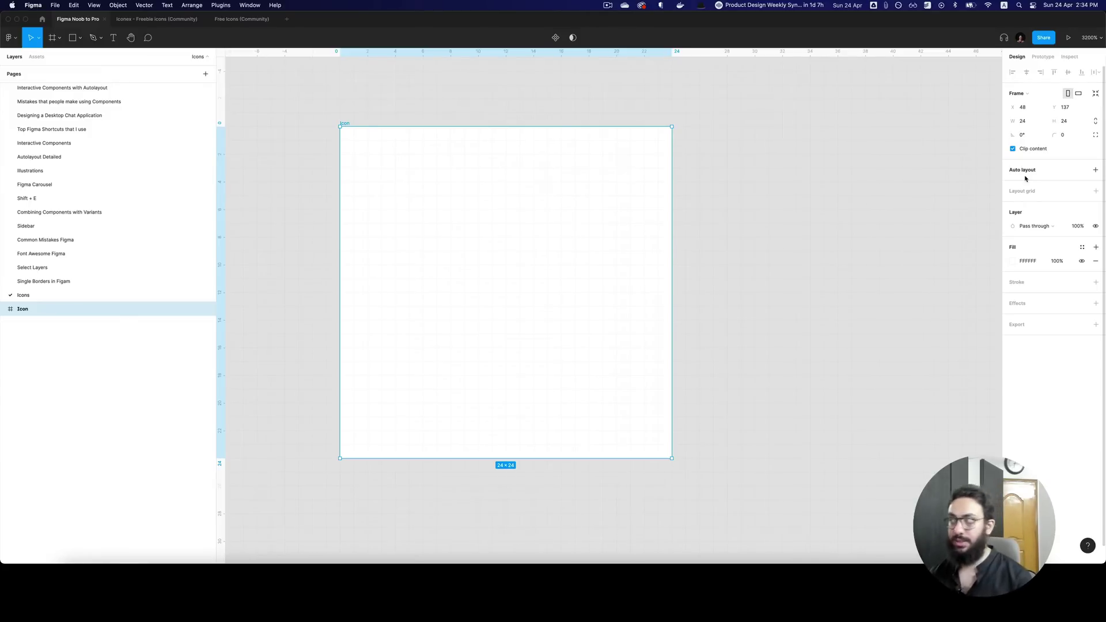
left_click(1094, 194)
left_click(1013, 205)
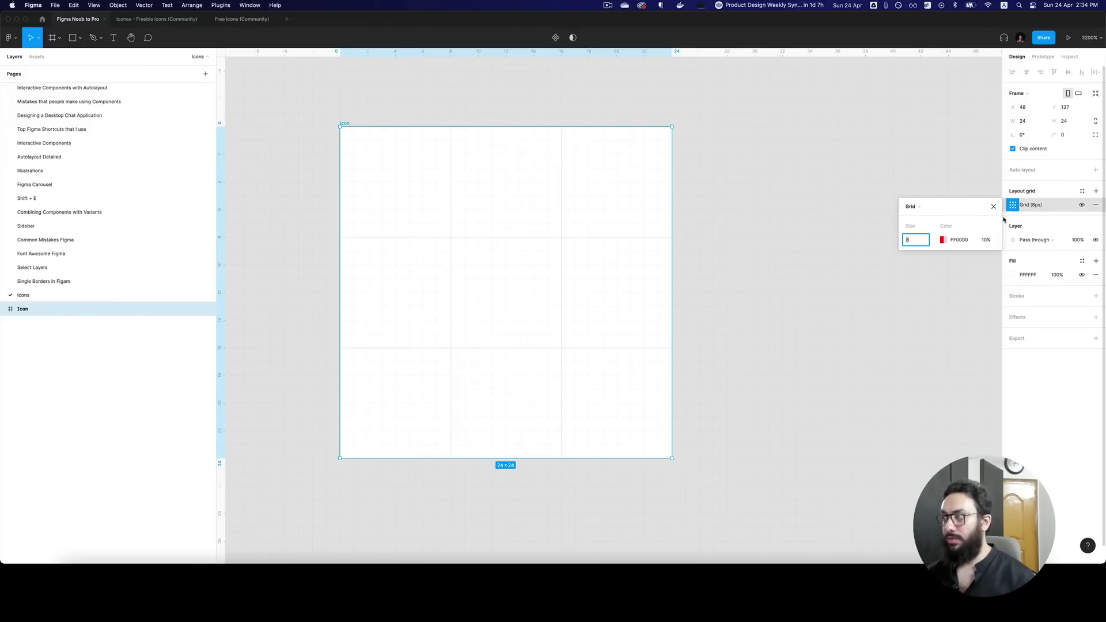
type("1")
key("Tab")
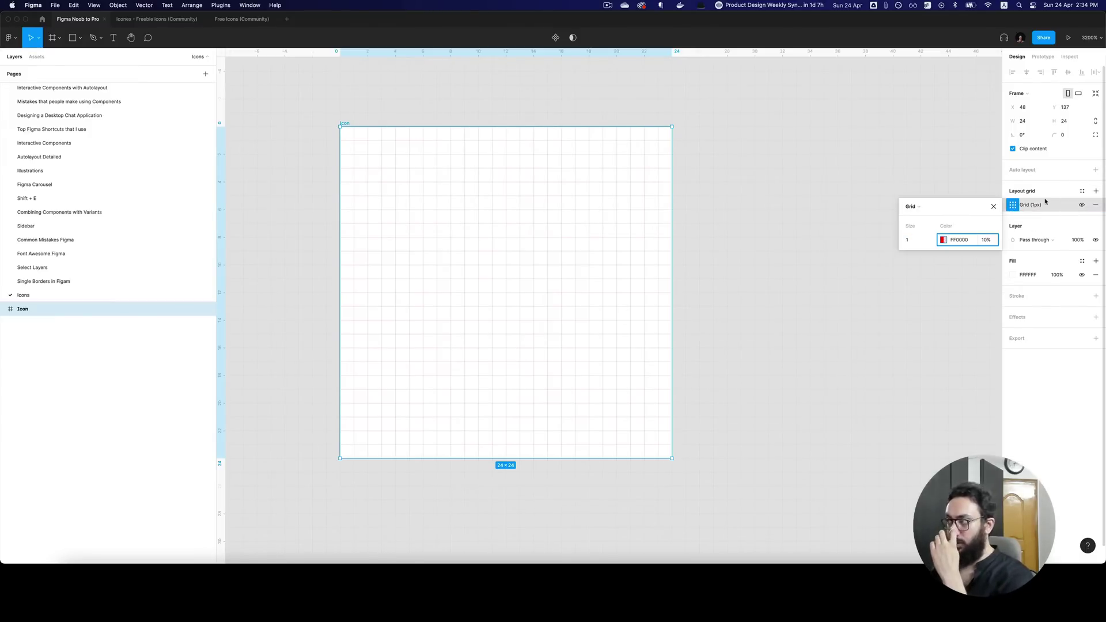
left_click(928, 206)
left_click(928, 208)
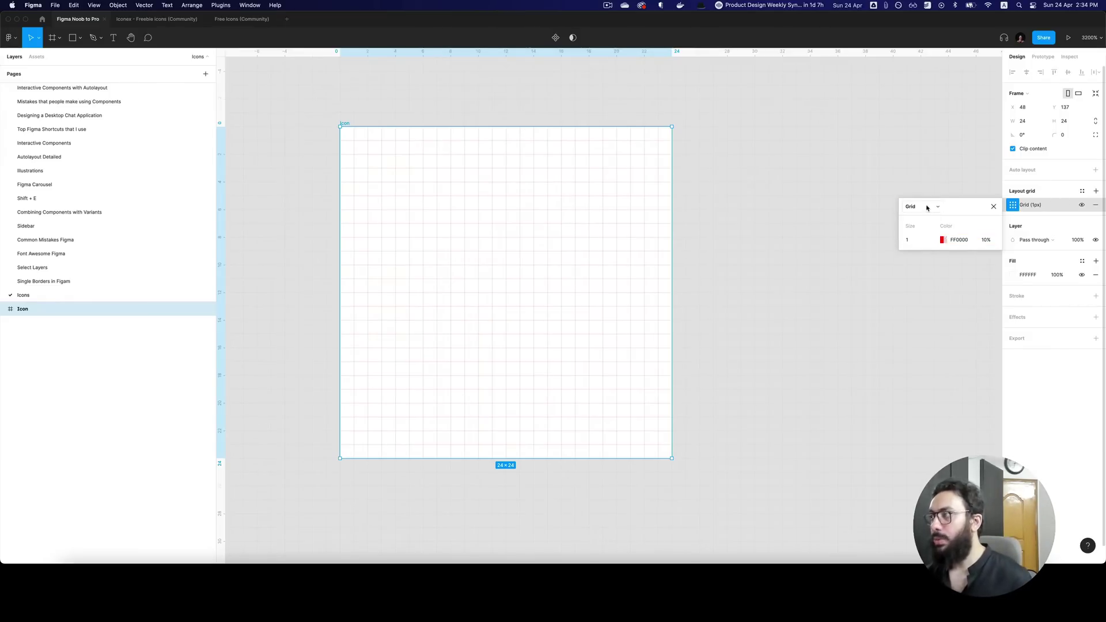
left_click(912, 241)
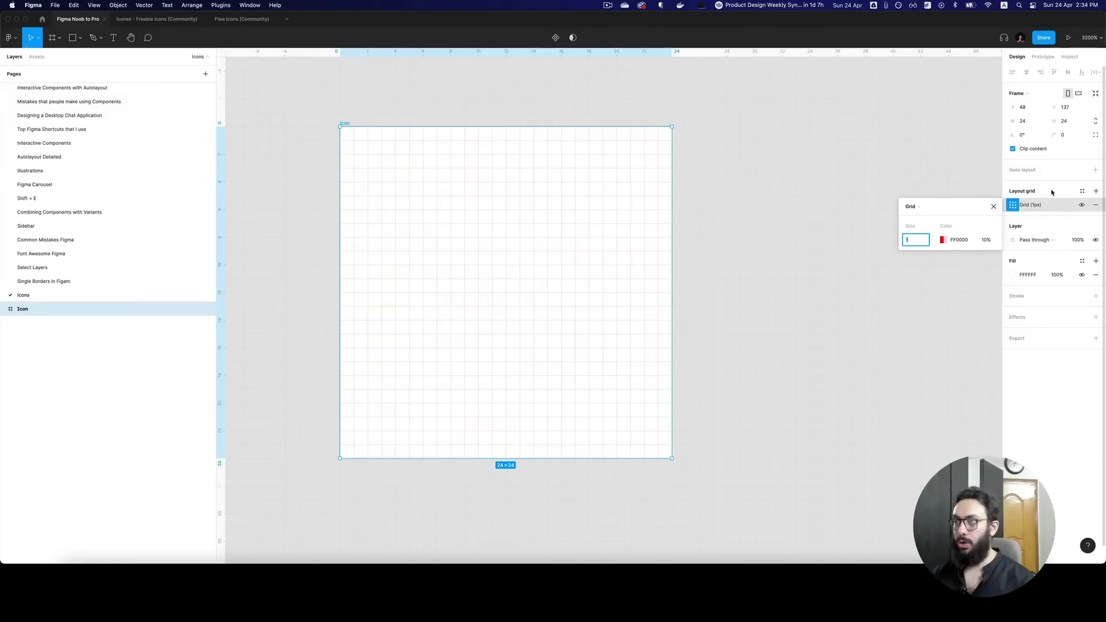
- Draw a 20 × 20 circle inside the Icon frame, leaving 2 px around it on every side
left_click(629, 227)
key("o")
left_click_drag(374, 163, 647, 422)
key("alt+v")
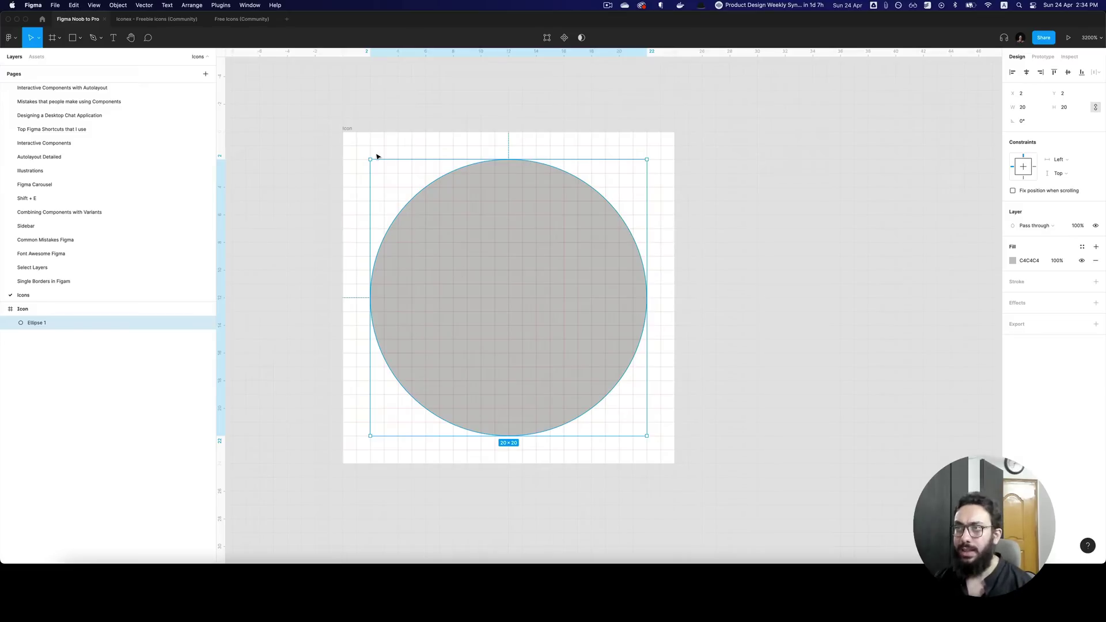
- Add a second layout grid to the Icon frame as Columns, with a count of 1 and a margin of 2
left_click(348, 129)
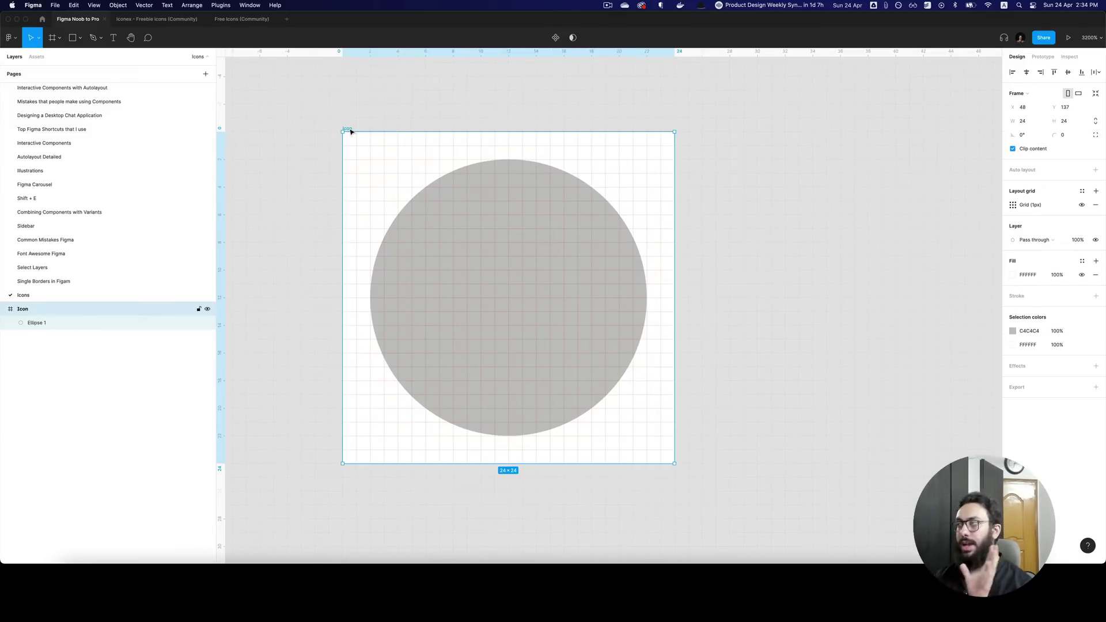
left_click(1096, 191)
left_click(1013, 205)
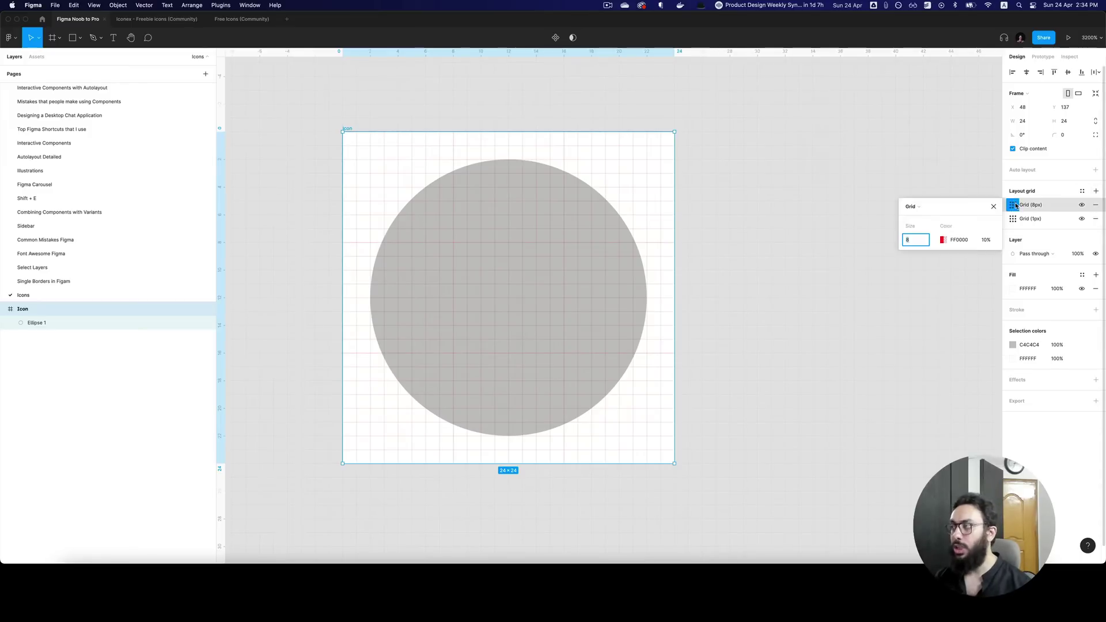
left_click(923, 211)
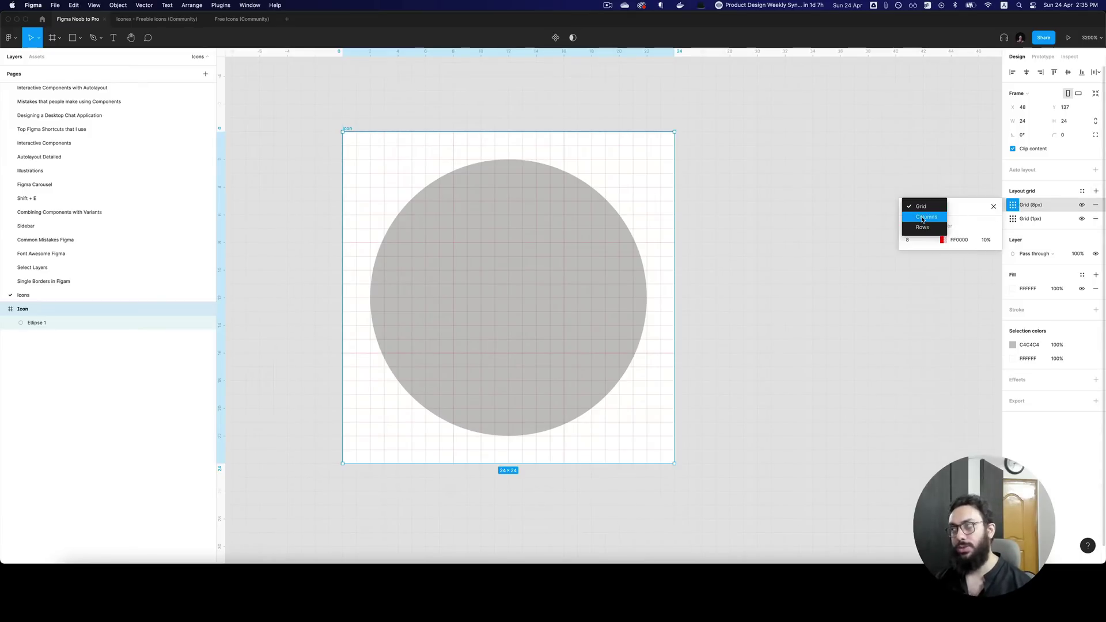
left_click(926, 217)
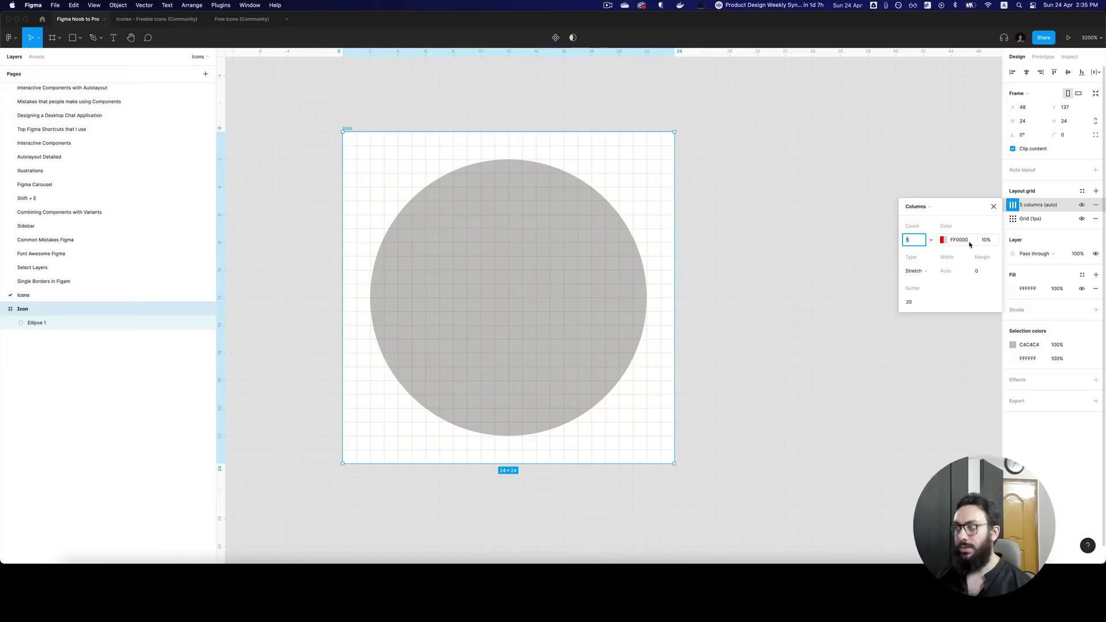
type("1")
key("Return")
left_click(984, 274)
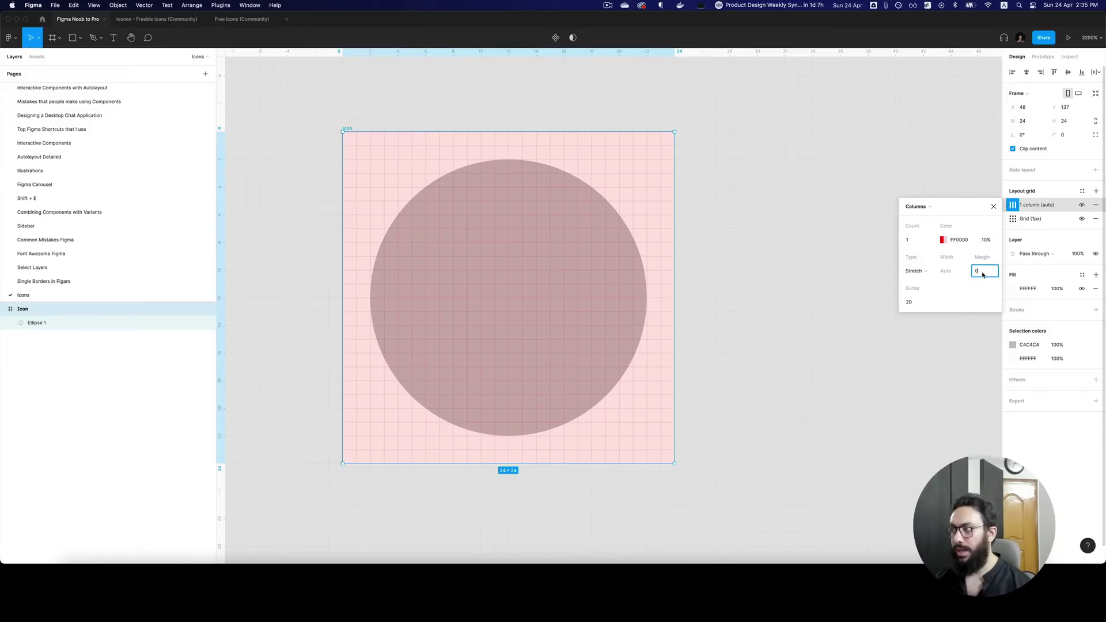
type("2")
key("Return")
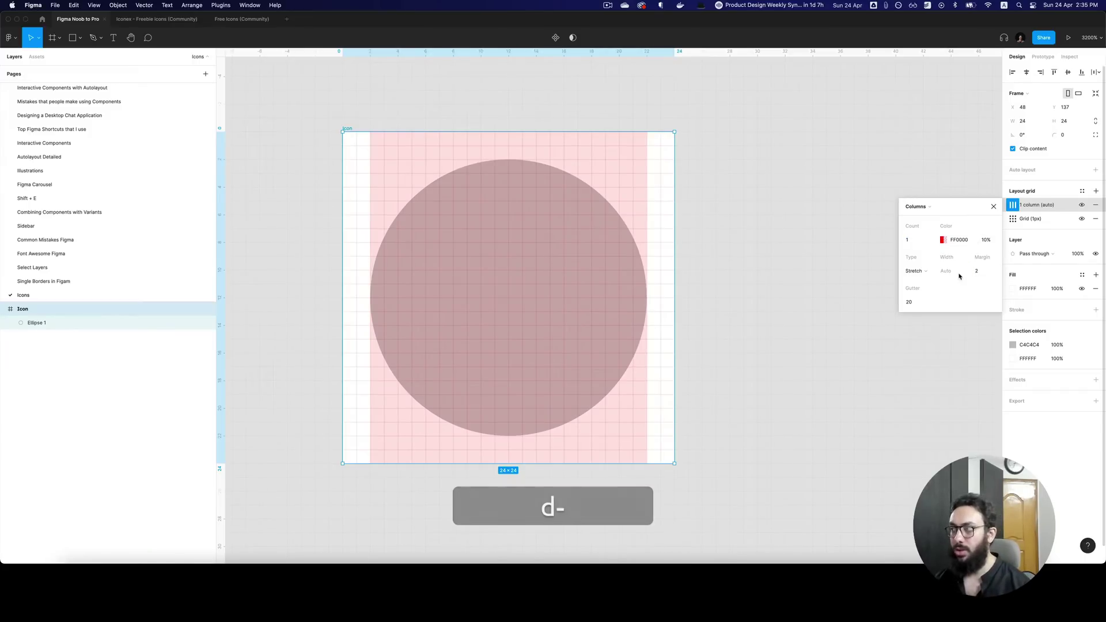
left_click(1004, 232)
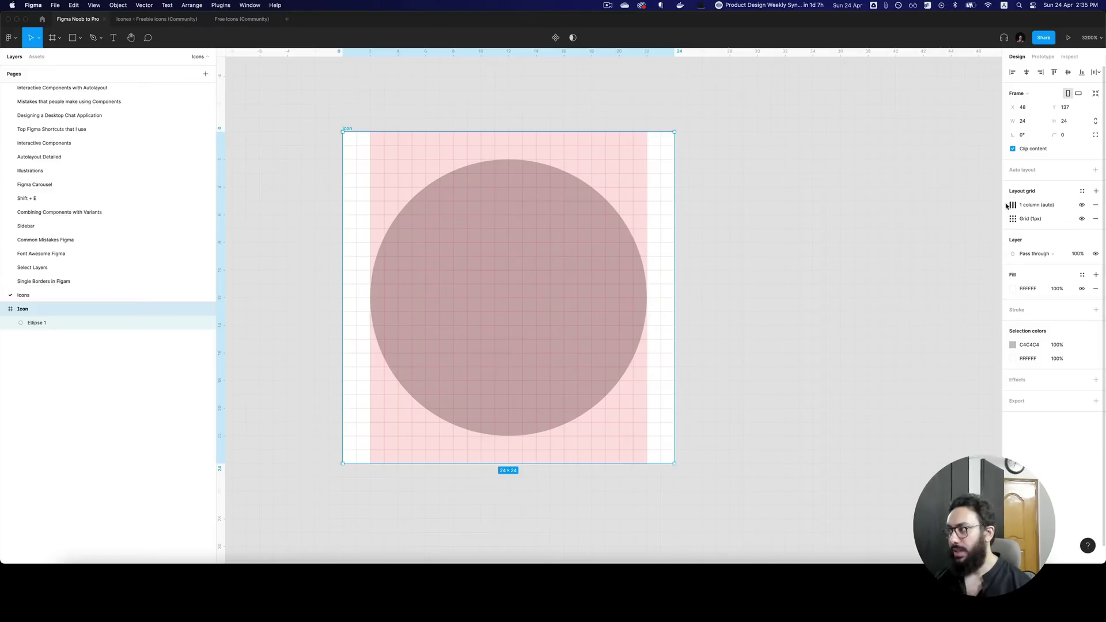
- Duplicate the one-column layout grid on the Icon frame and change the copy's type to Rows
left_click(1007, 206)
key("super+c")
key("super+v")
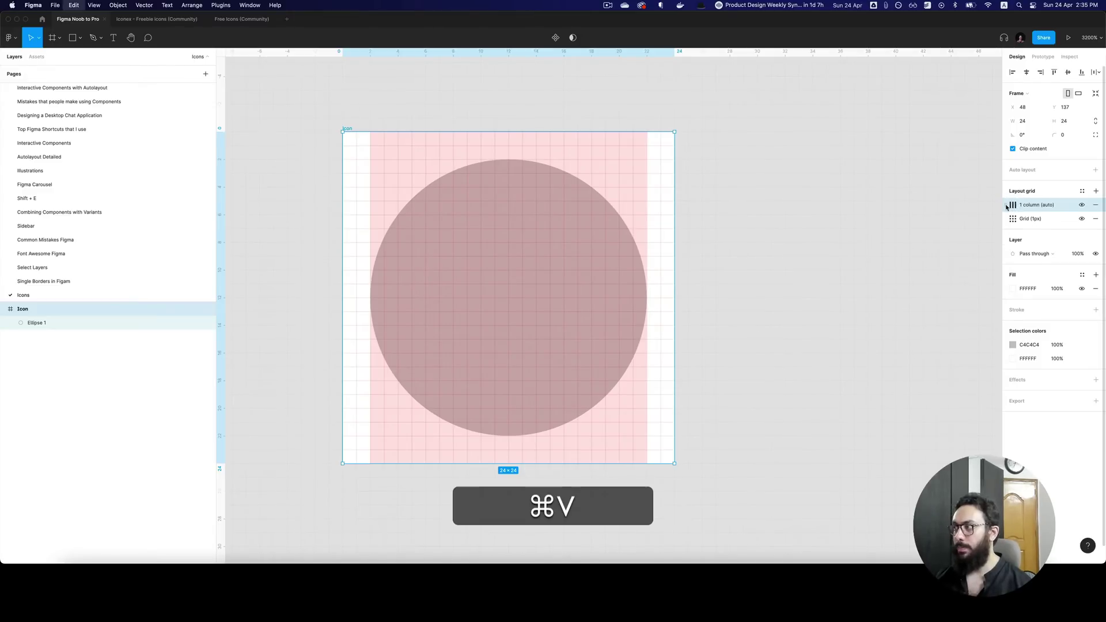
left_click(1013, 205)
left_click(925, 206)
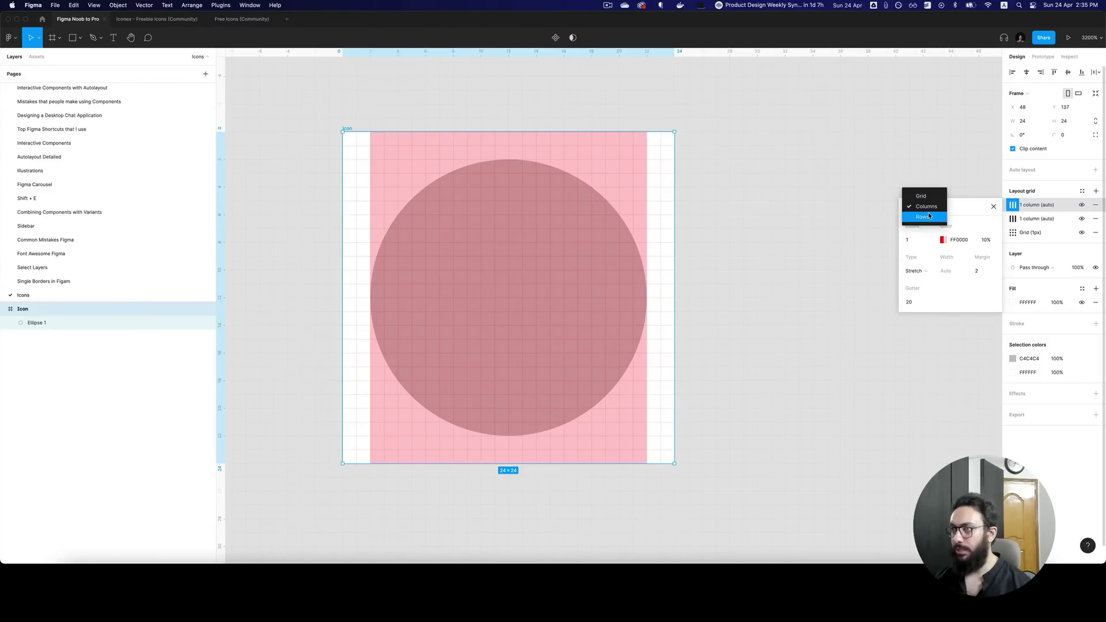
left_click(923, 217)
left_click(730, 185)
left_click(608, 222)
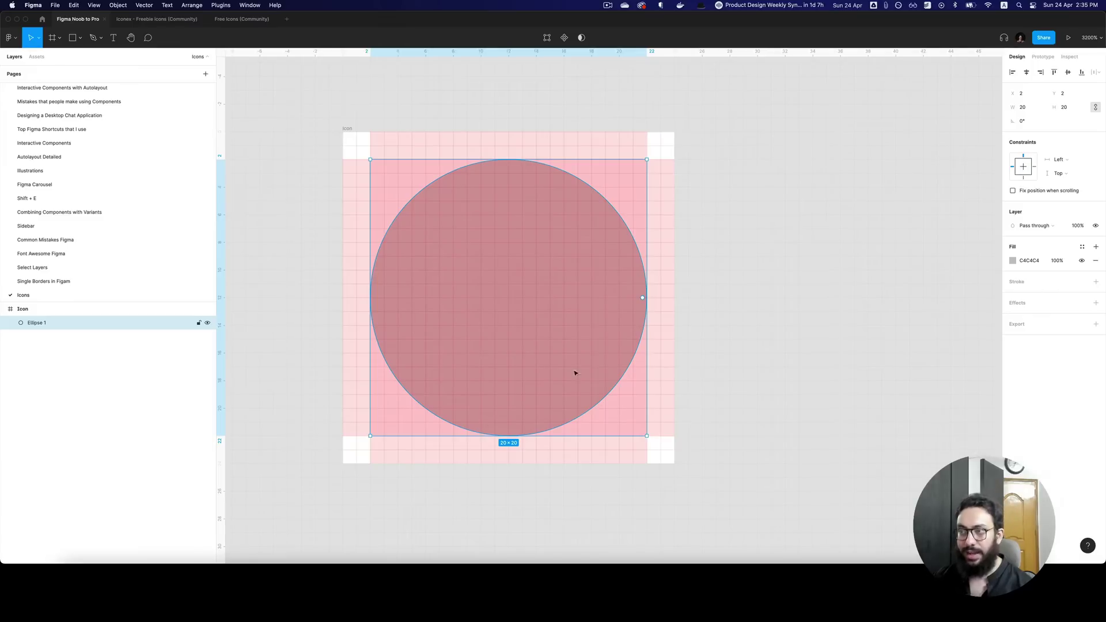
- Save the Icon frame's three layout grids as a grid style named "Icon Guideliens"
left_click(346, 129)
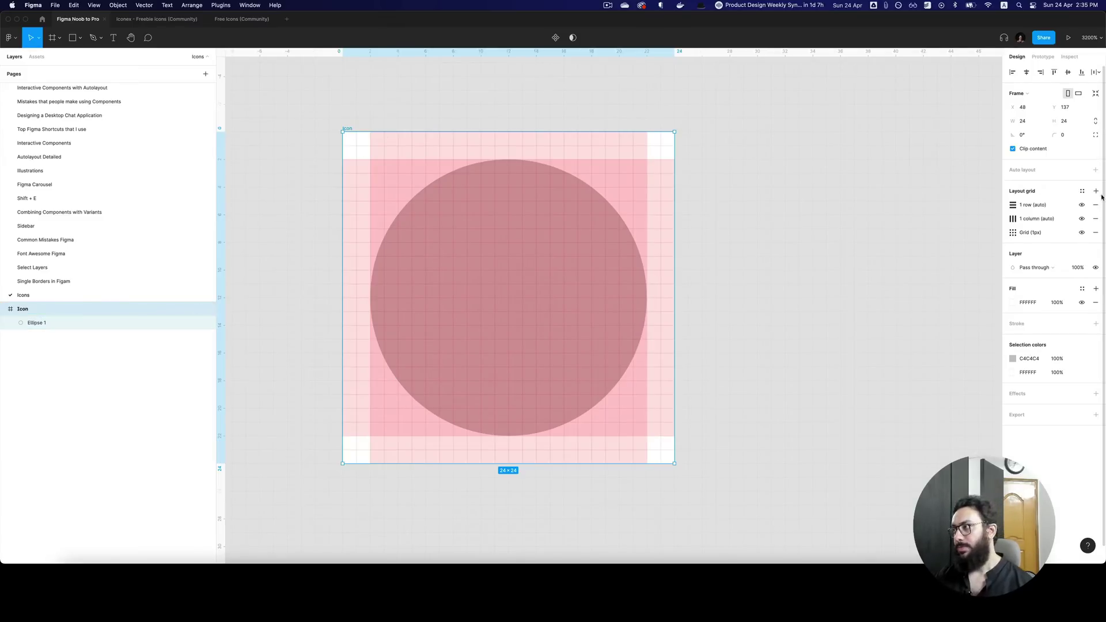
left_click(1083, 191)
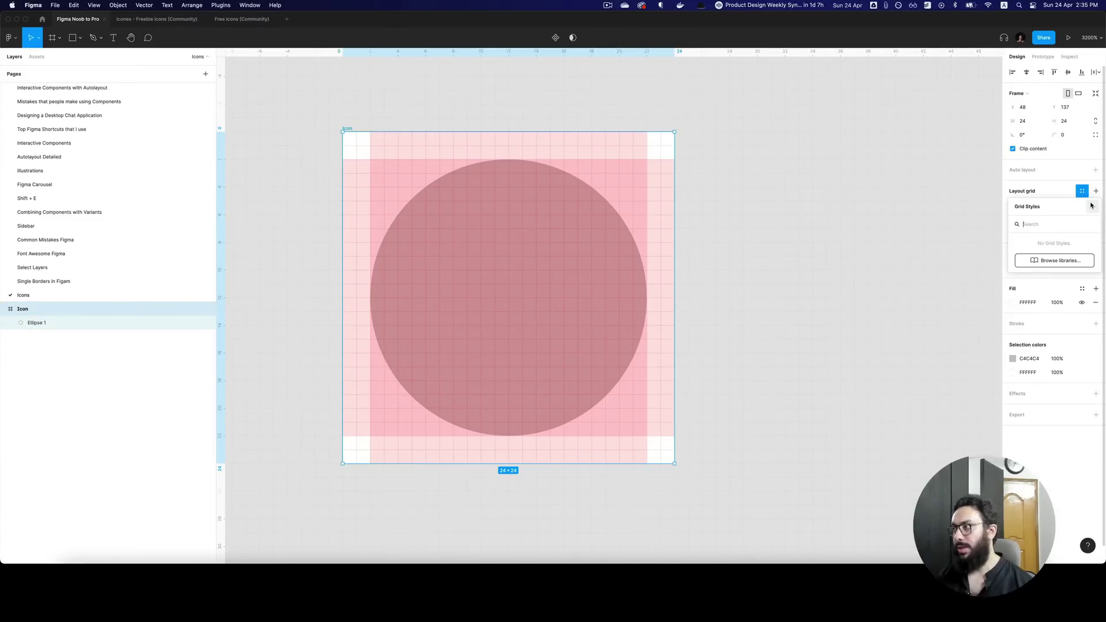
left_click(1091, 206)
type("Icon Guideliens")
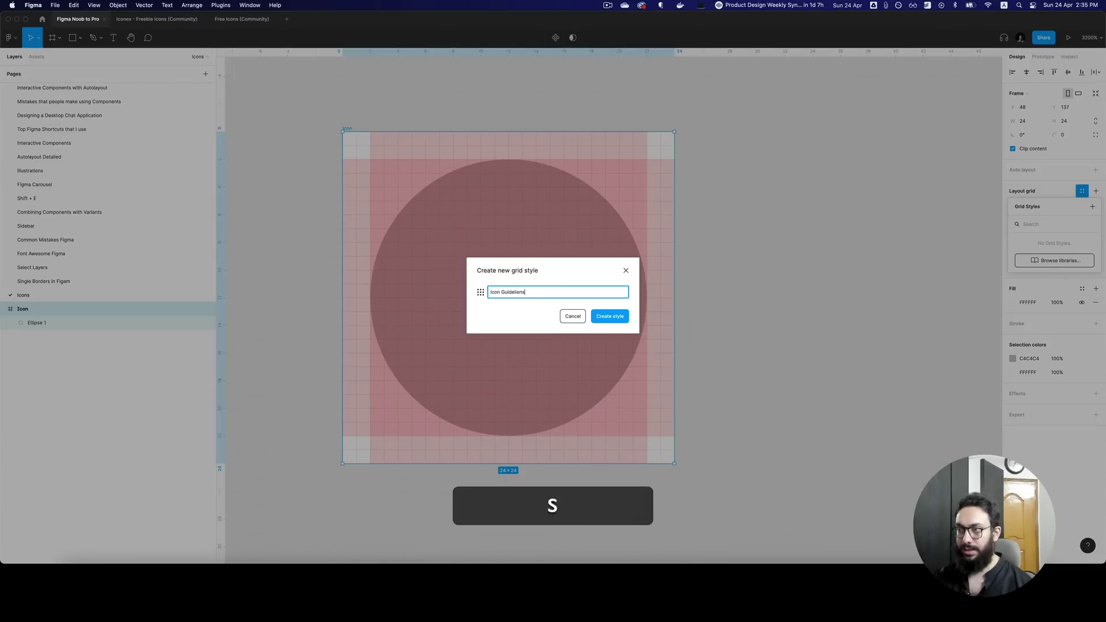
key("Return")
left_click(548, 279)
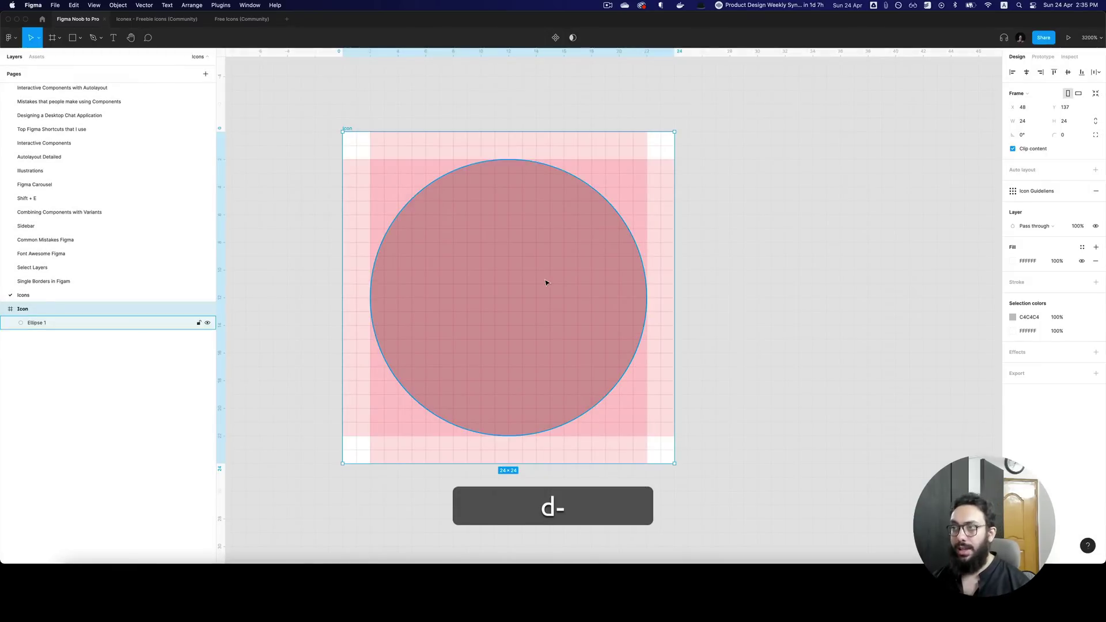
- Delete the 20 × 20 circle from the Icon frame and switch to the Iconex - Freebie Icons file
key("super+x")
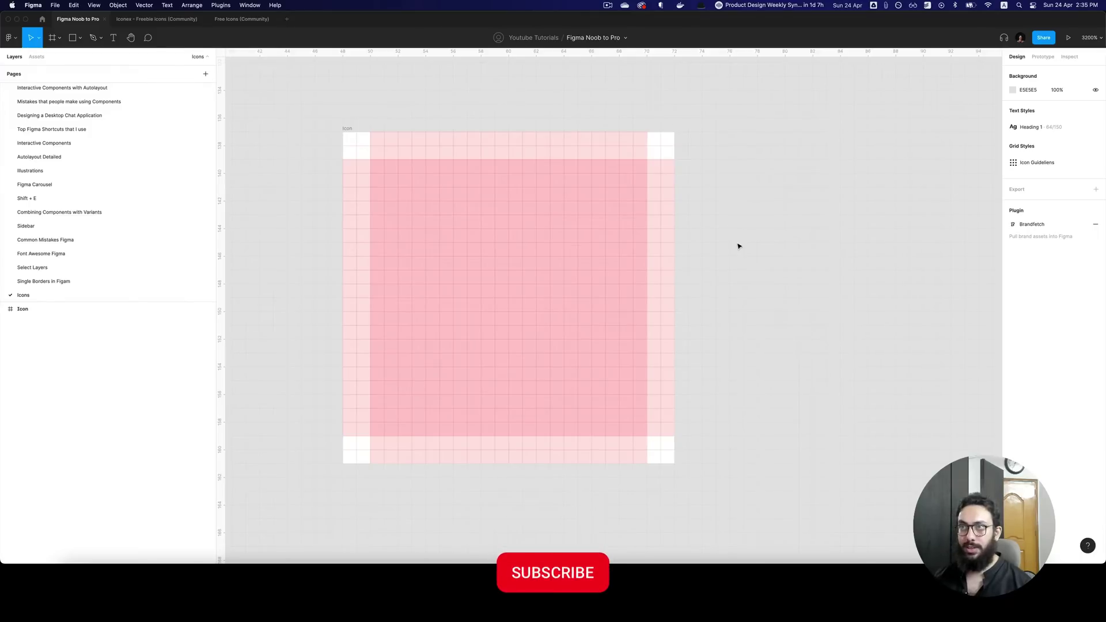
key("super+3")
key("super+z")
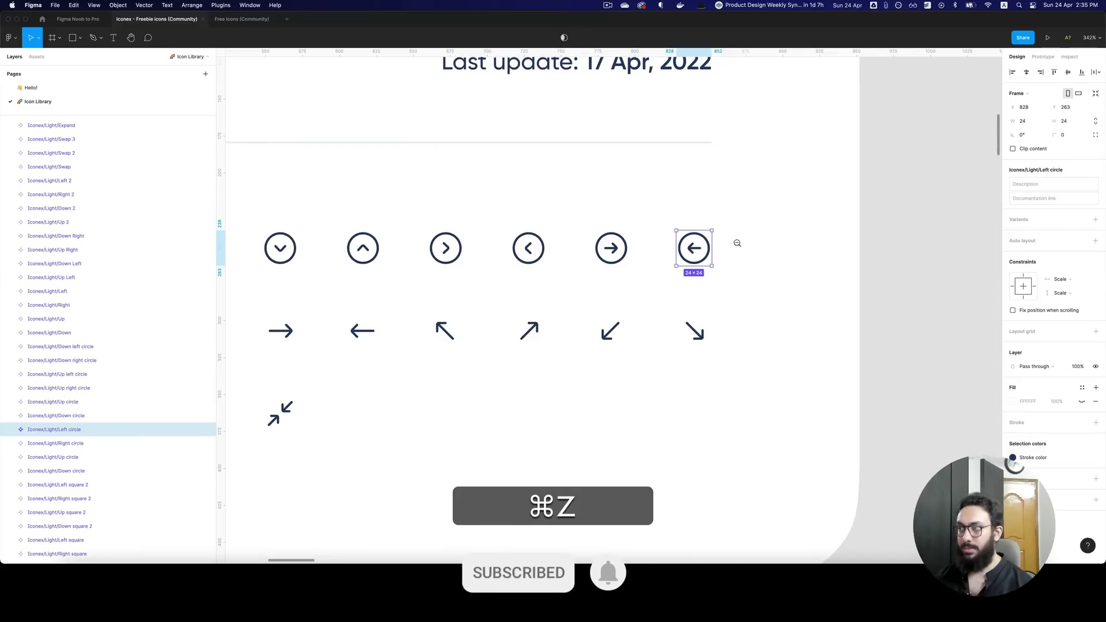
- Find the three-dot More circle icon in the light User Interface icon set and copy it
left_click(738, 243, "alt")
left_click(738, 244, "alt")
left_click(738, 244, "alt")
left_click(802, 248)
scroll(804, 249, "down", 10)
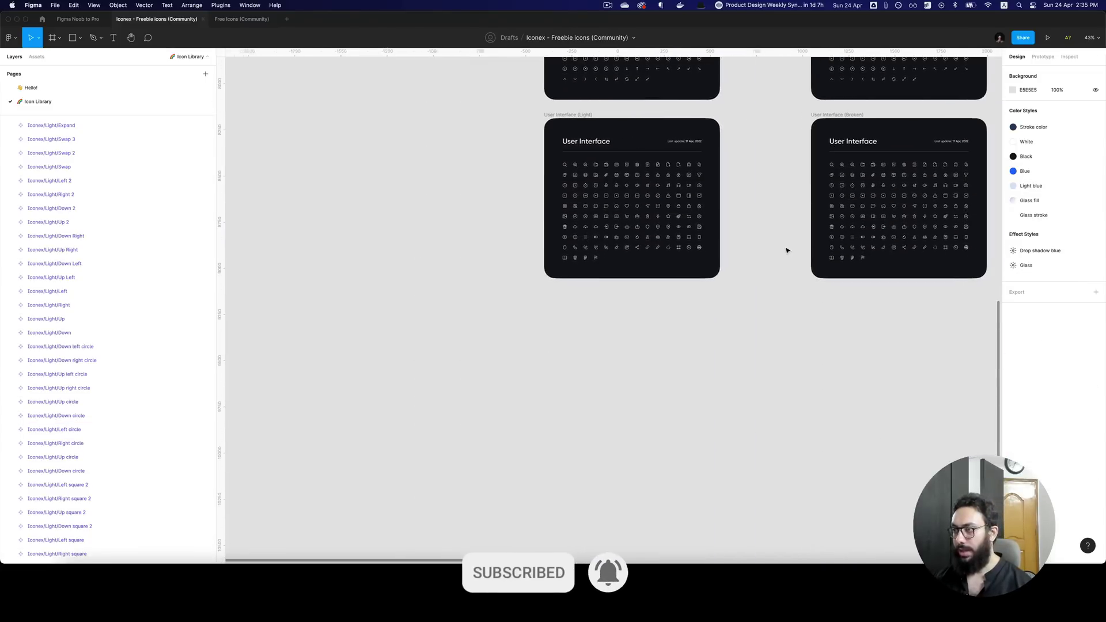
scroll(787, 250, "up", 5)
key("z")
double_click(624, 95)
scroll(682, 164, "up", 1)
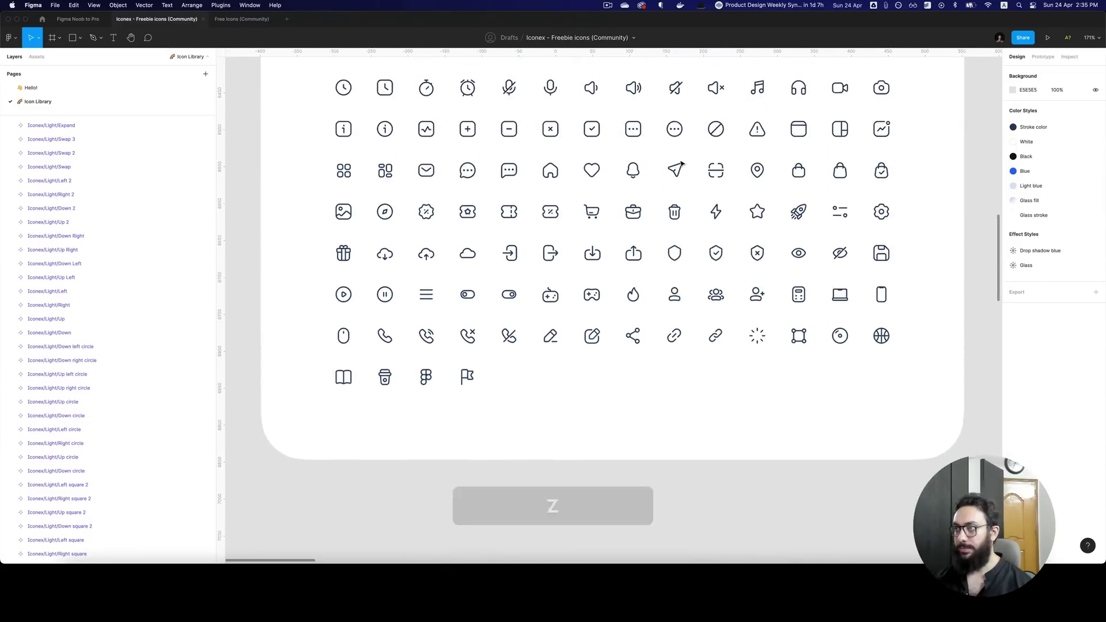
scroll(682, 166, "up", 4)
key("z")
left_click(620, 247)
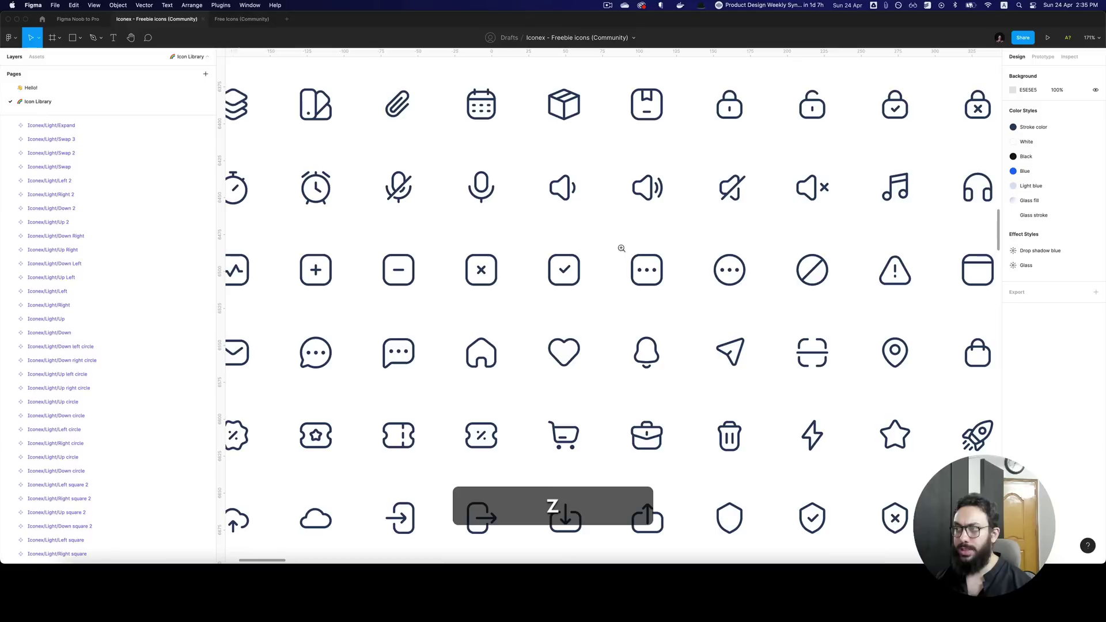
left_click(637, 262)
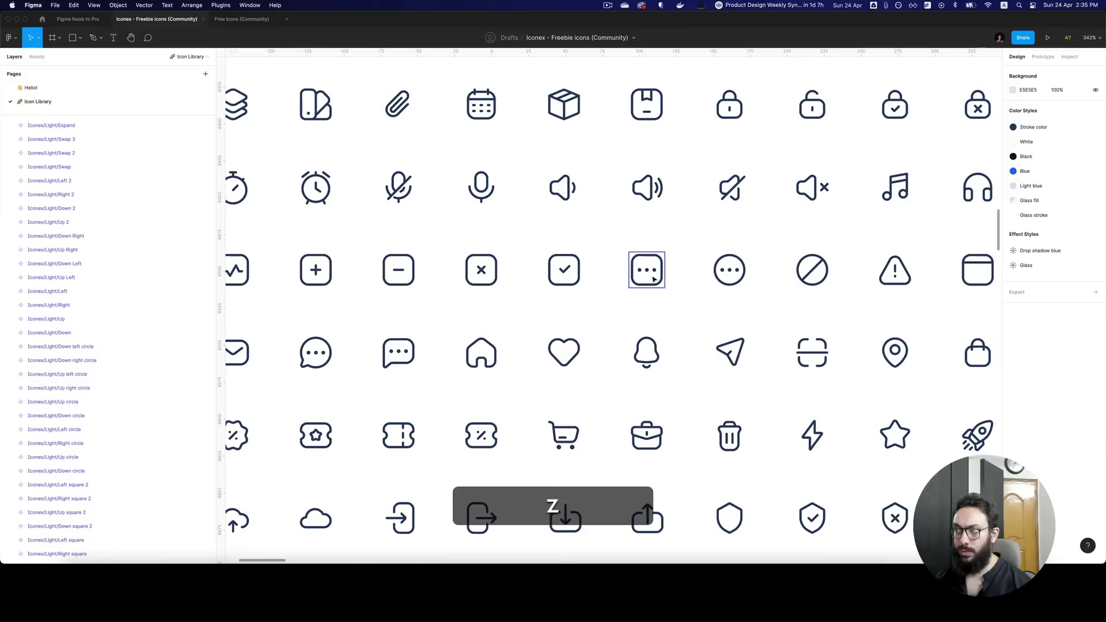
left_click(714, 276)
key("super+c")
- Return to the Figma Noob to Pro file and paste the More circle icon into the Icon frame
key("super+4")
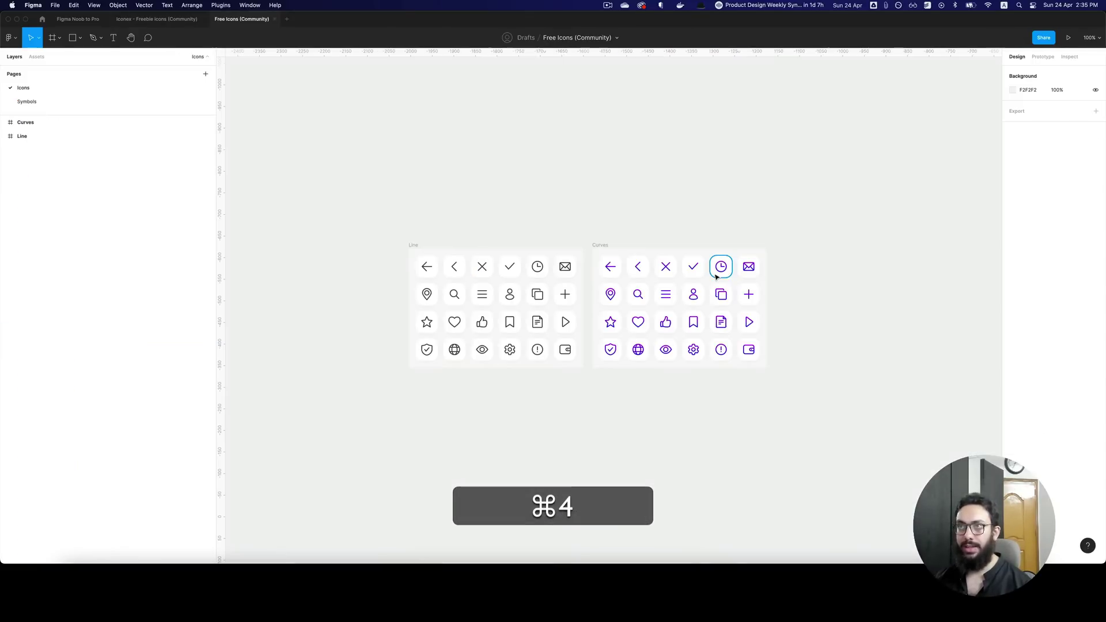
key("super+2")
key("super+v")
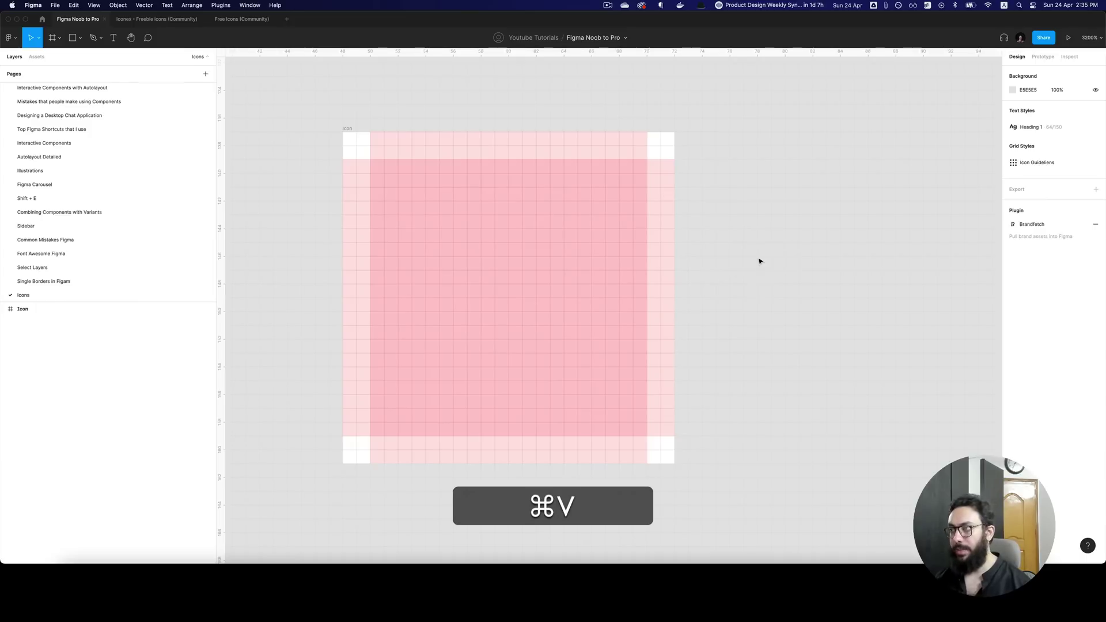
left_click_drag(689, 257, 924, 246)
key("super+x")
left_click(495, 205)
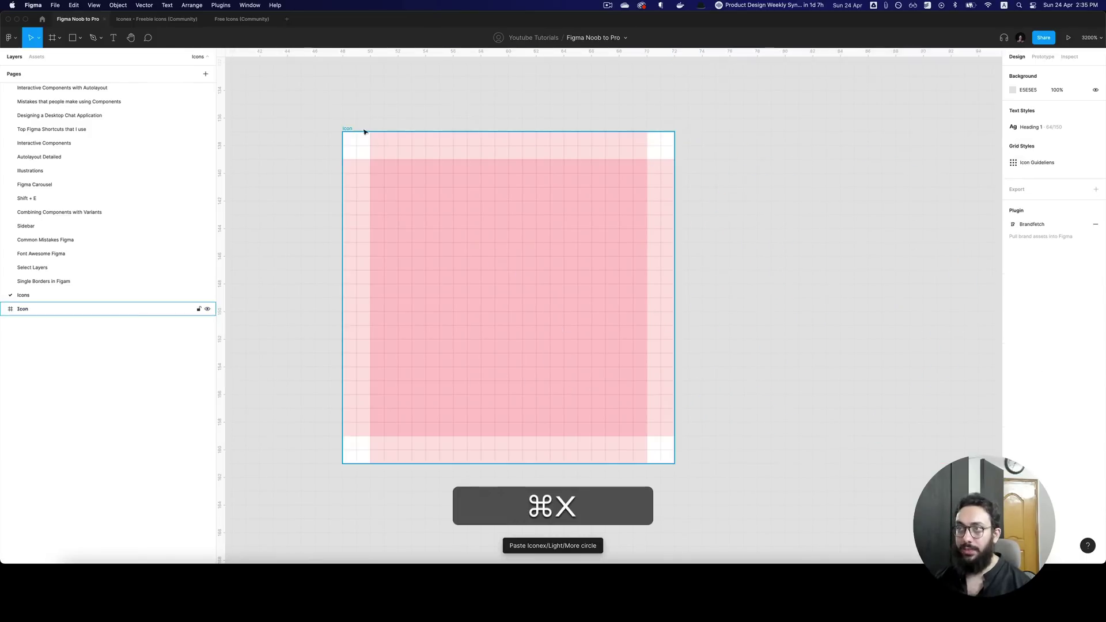
key("super+v")
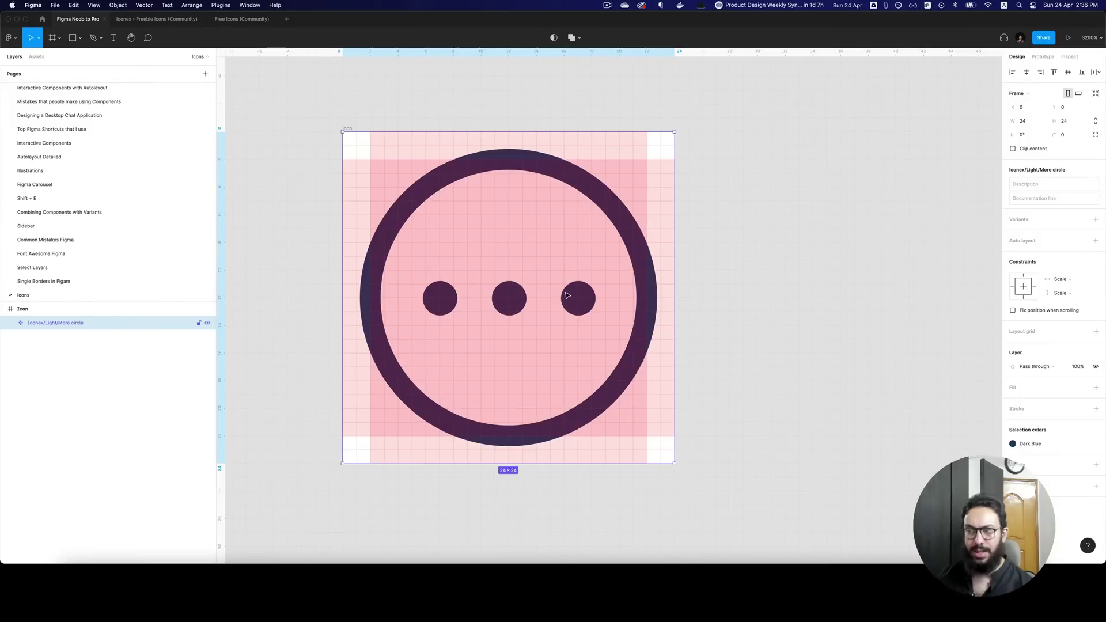
- Select the pasted icon's outer circle and inspect its stroke alignment options
left_click(629, 233, "super")
left_click(629, 232, "super")
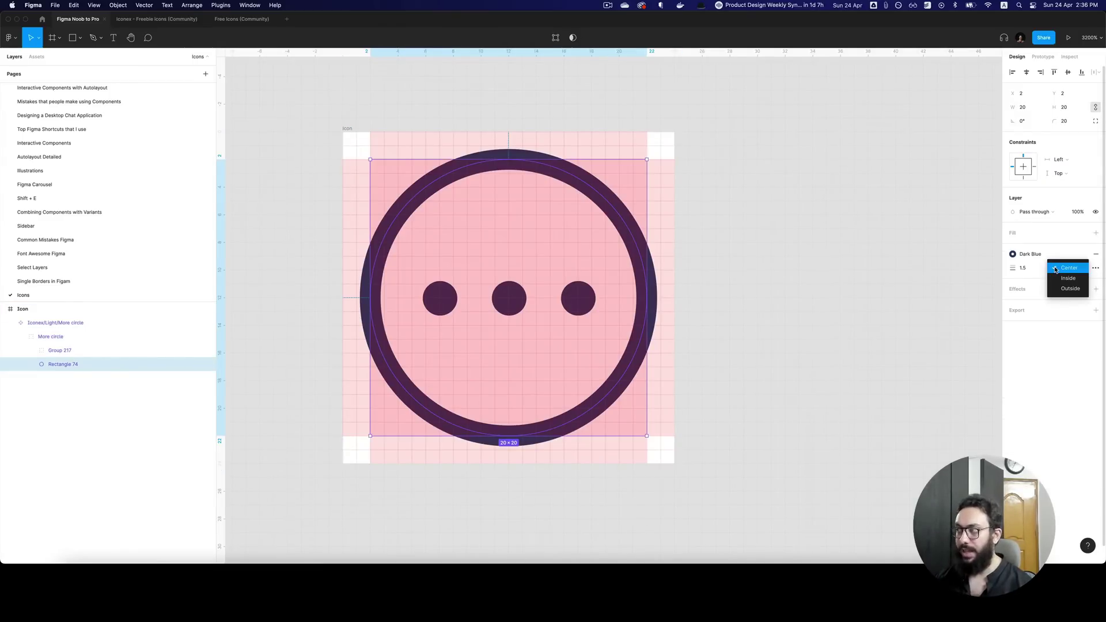
left_click(1057, 251)
left_click(1064, 268)
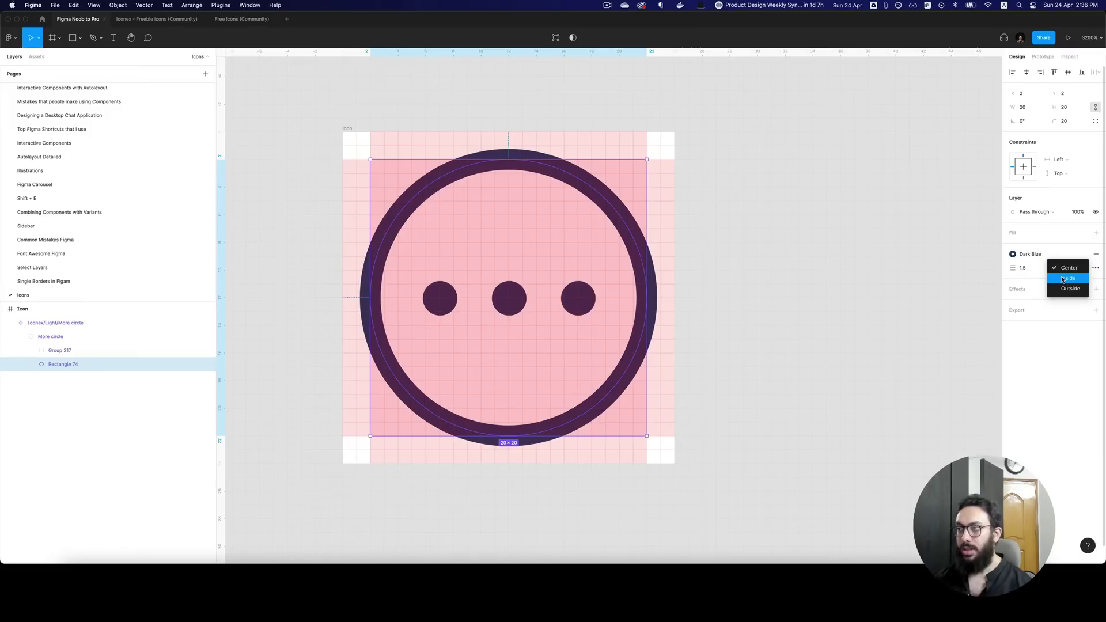
key("Escape")
key("Return")
- Set the outer circle's stroke width to 0 and check its stroke alignment
left_click(1029, 269)
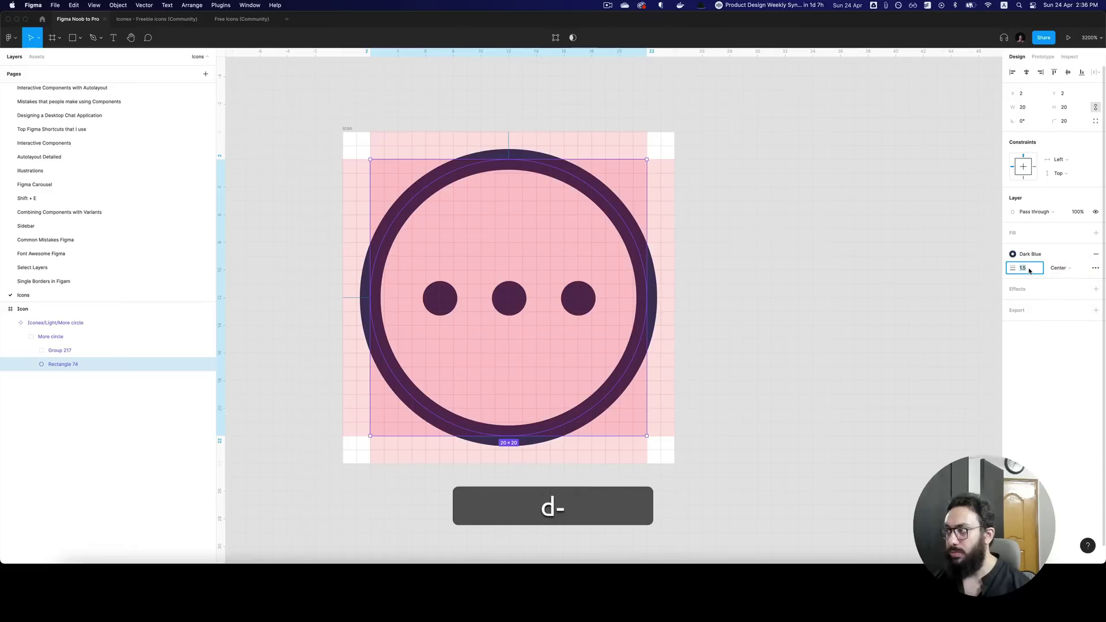
type("0")
key("Return")
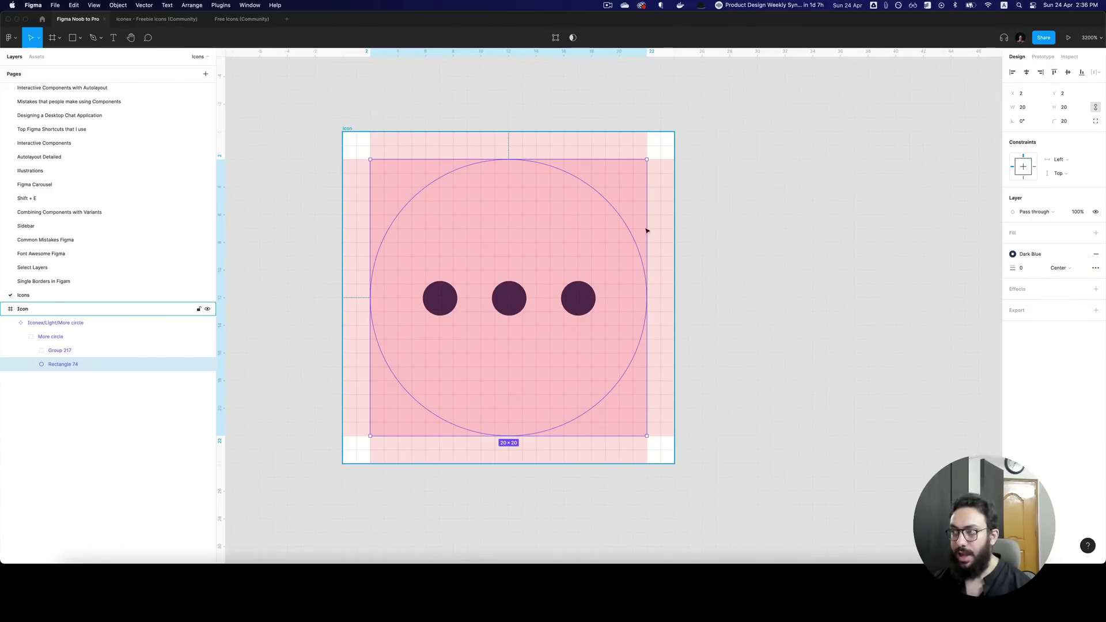
left_click(1057, 269)
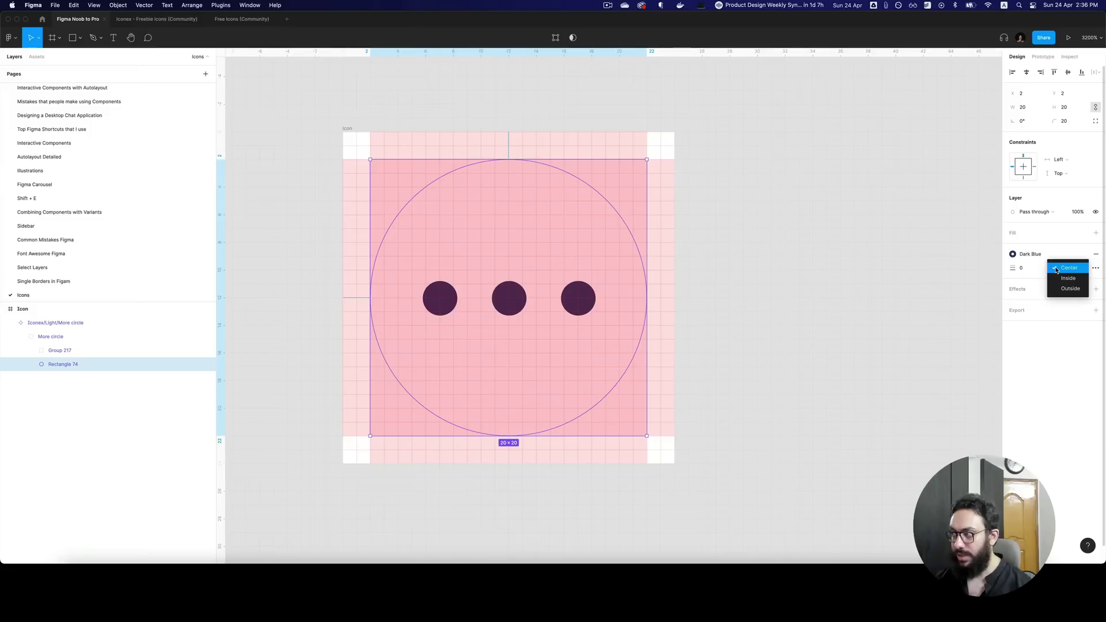
left_click(1057, 269)
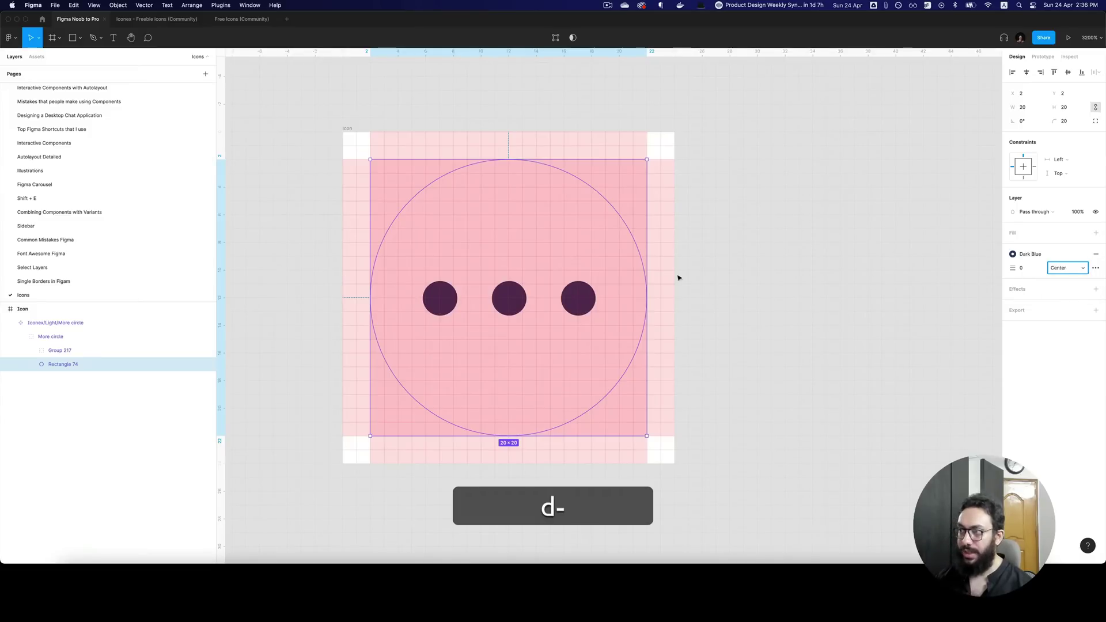
- Examine the three dots inside the icon against the pixel grid, including the rightmost dot on its own
left_click(579, 312)
key("z")
left_click(576, 306)
left_click(576, 306)
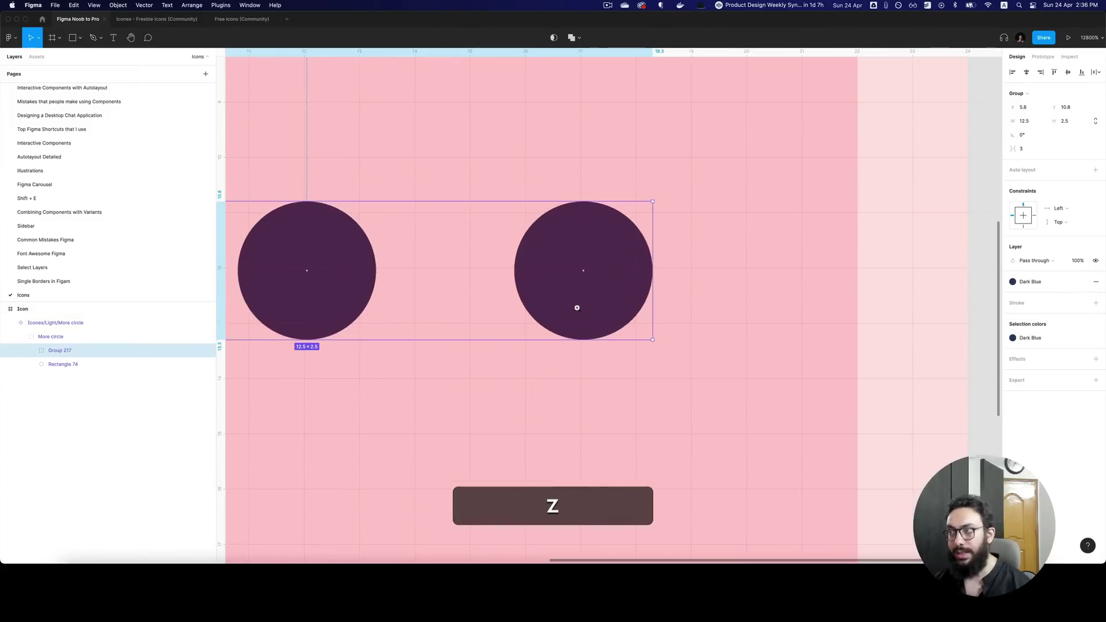
key("z")
left_click(571, 293, "alt")
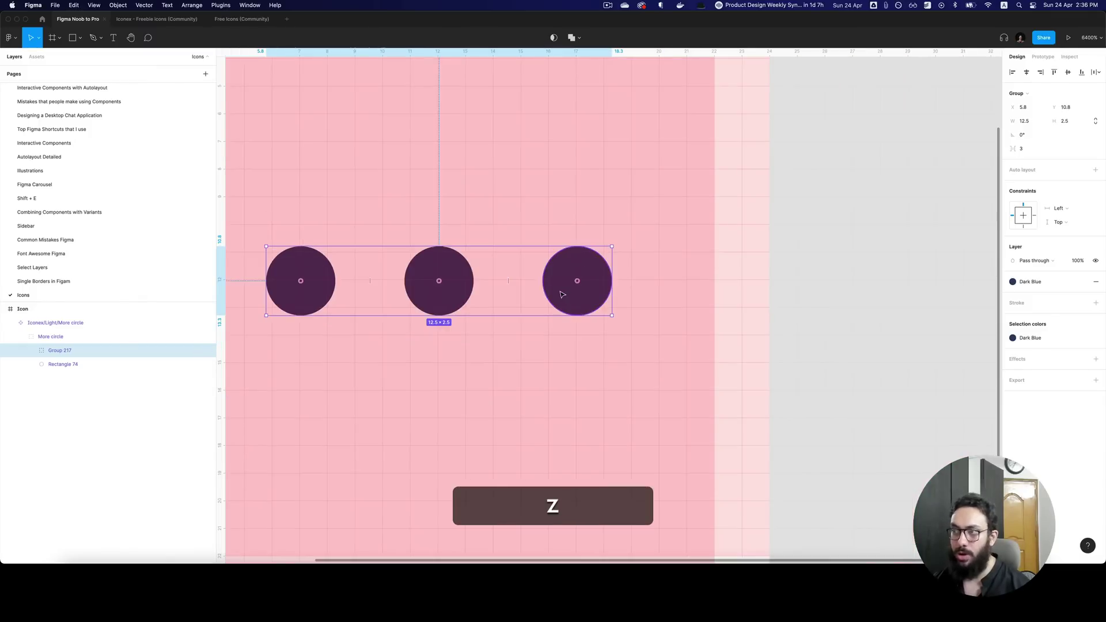
double_click(562, 295)
key("z")
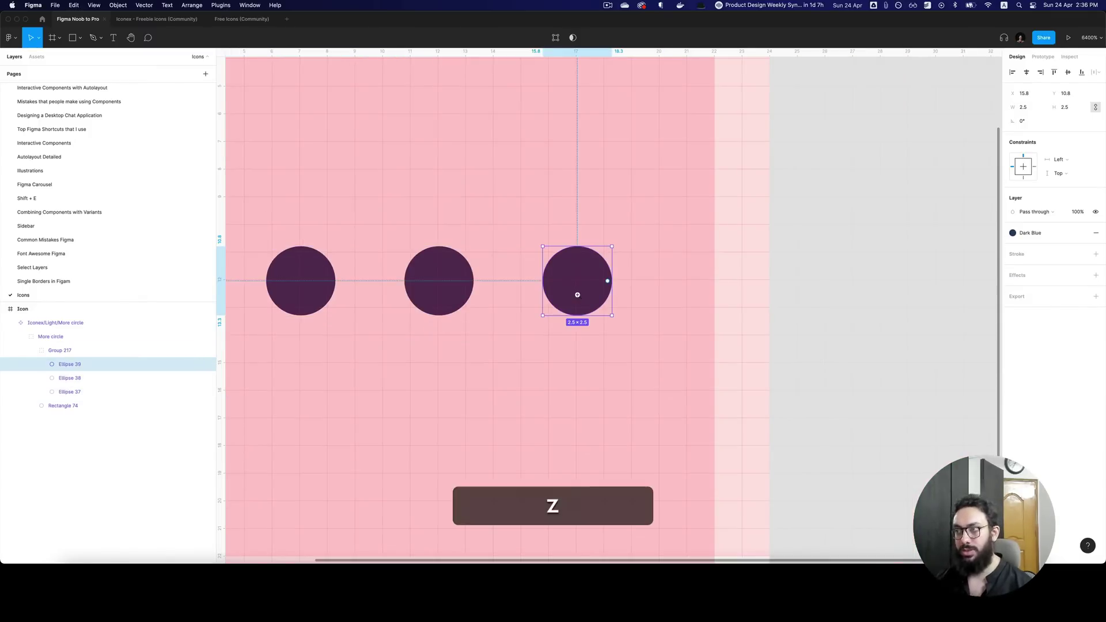
left_click(577, 294, "alt")
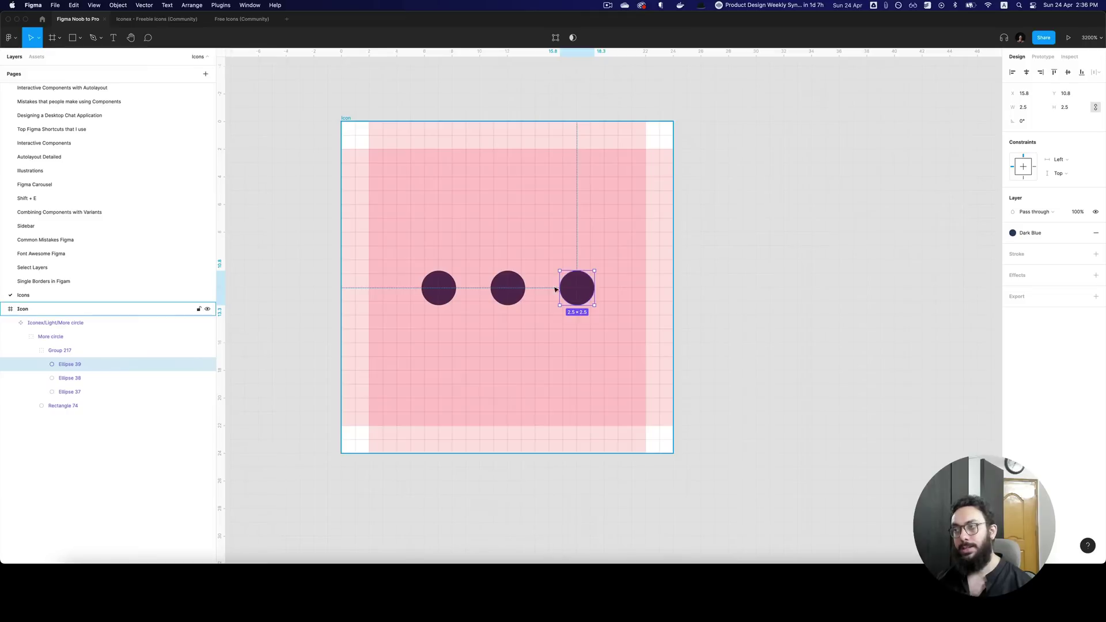
- Undo the stroke width change on the icon's outer circle
key("super+z")
key("super+z")
key("super+z")
key("super+z")
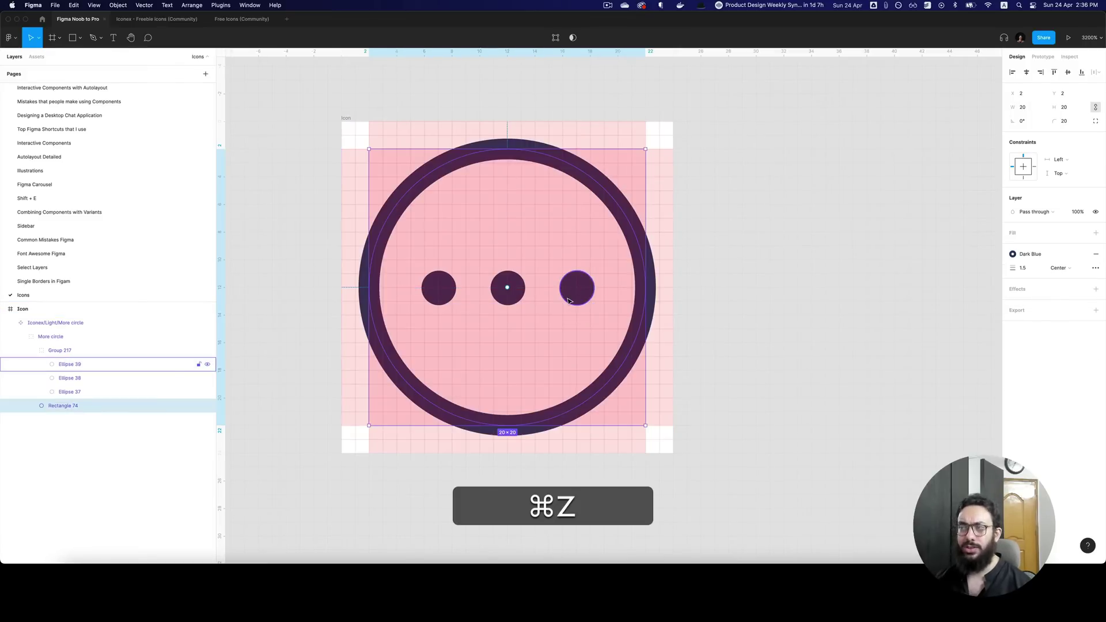
- Examine how the icon's nested layers and its outer circle's stroke sit against the 2 px margin guides
left_click(835, 313)
double_click(626, 224)
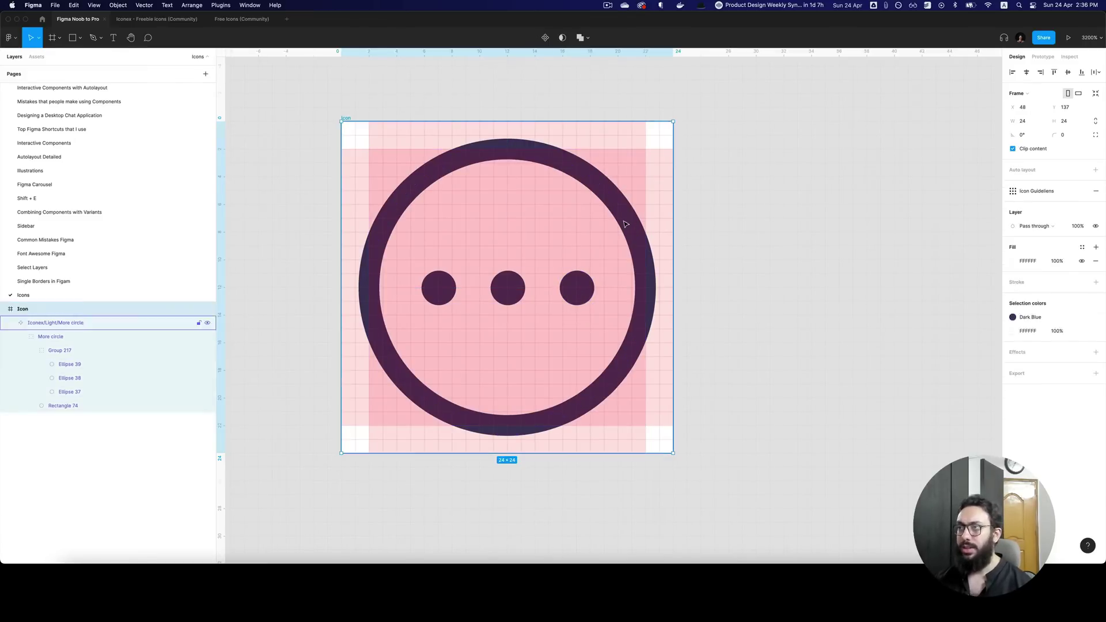
double_click(626, 224)
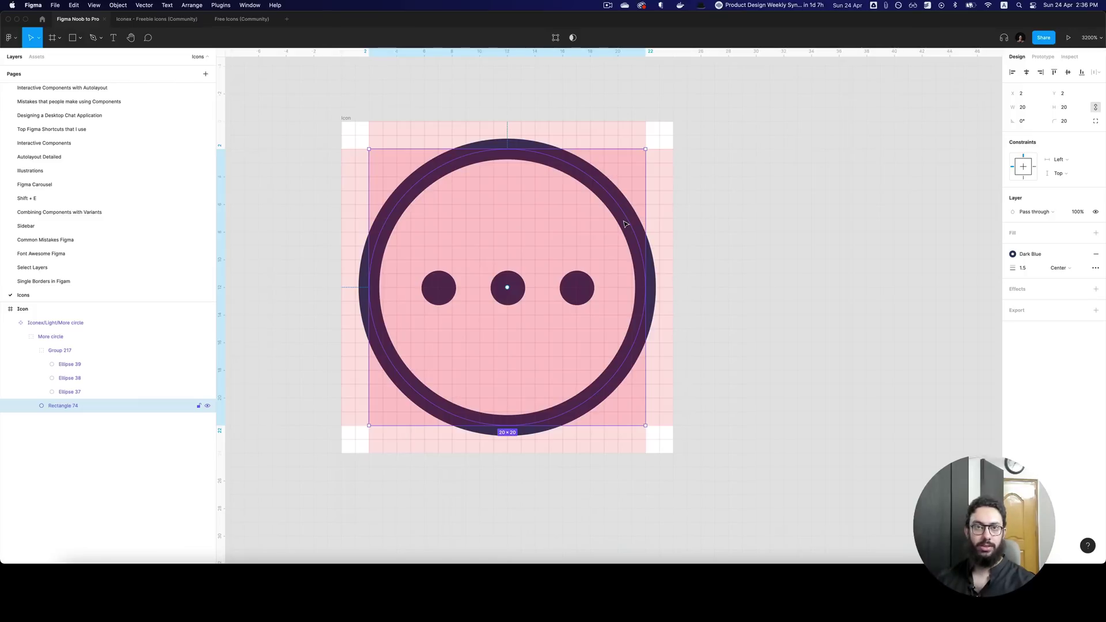
key("Escape")
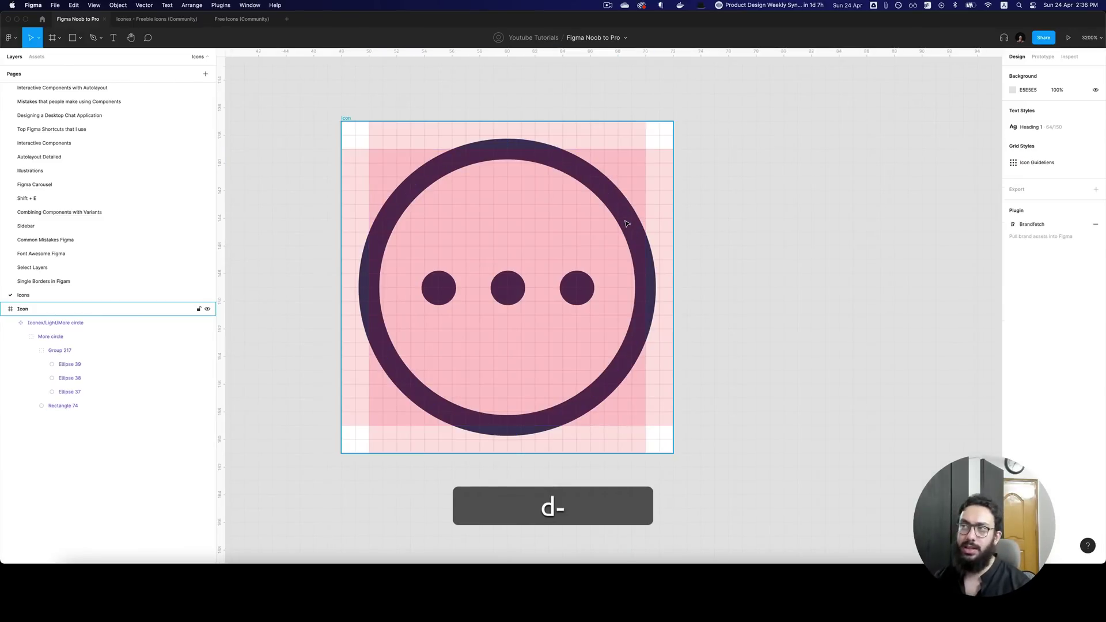
left_click(626, 224)
double_click(626, 223)
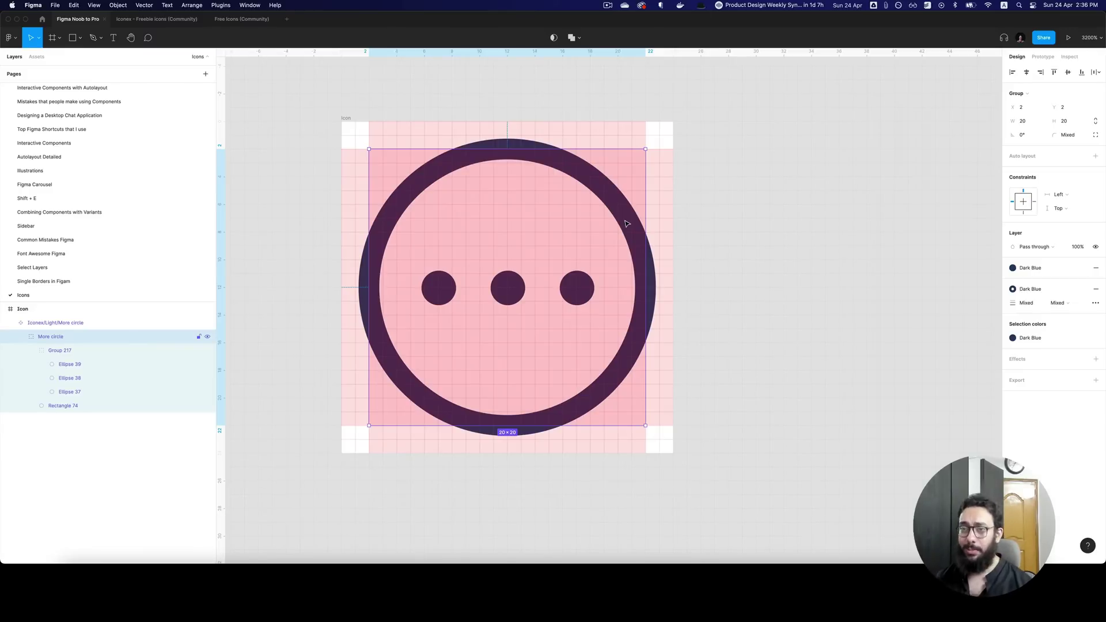
double_click(626, 223)
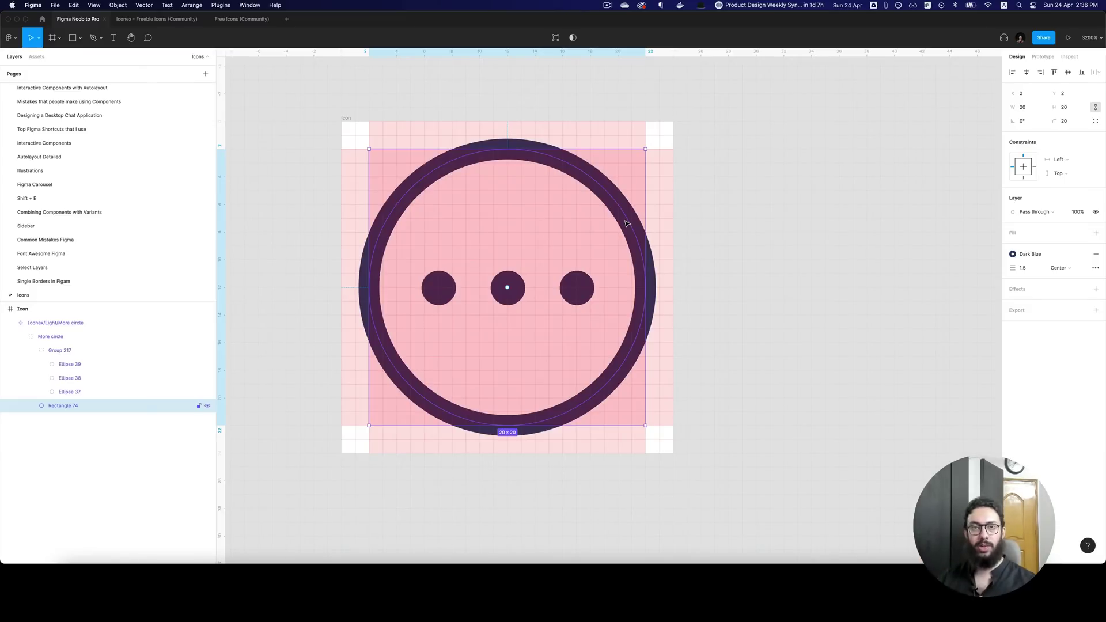
key("z")
left_click(571, 287)
left_click(576, 289, "alt")
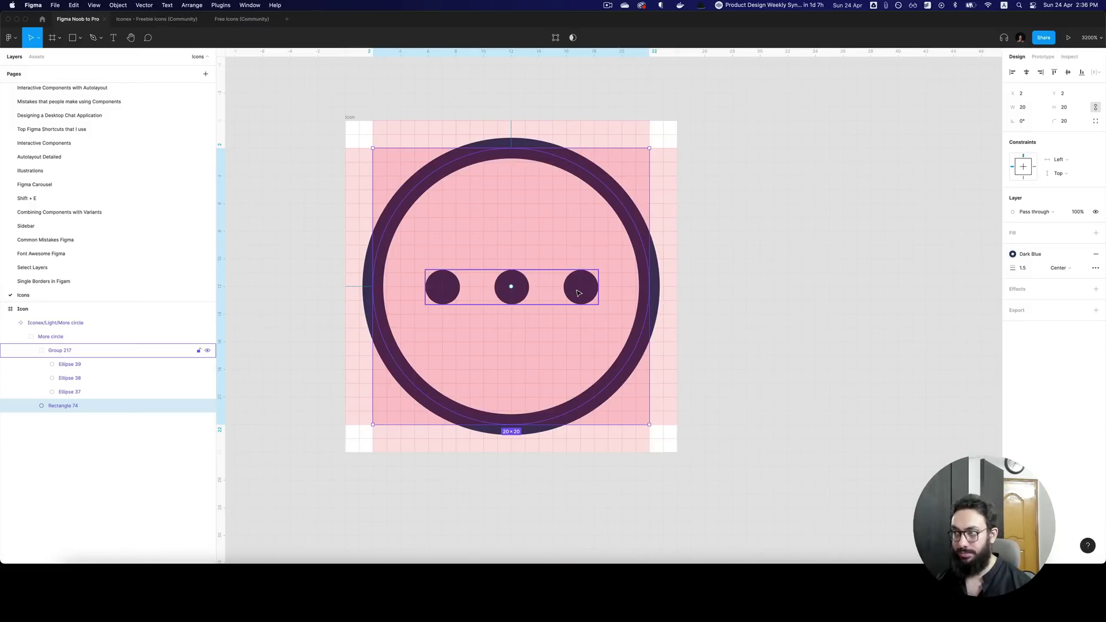
- Set the outer circle's stroke alignment to Inside and check its fit within the margin guides
left_click(1071, 272)
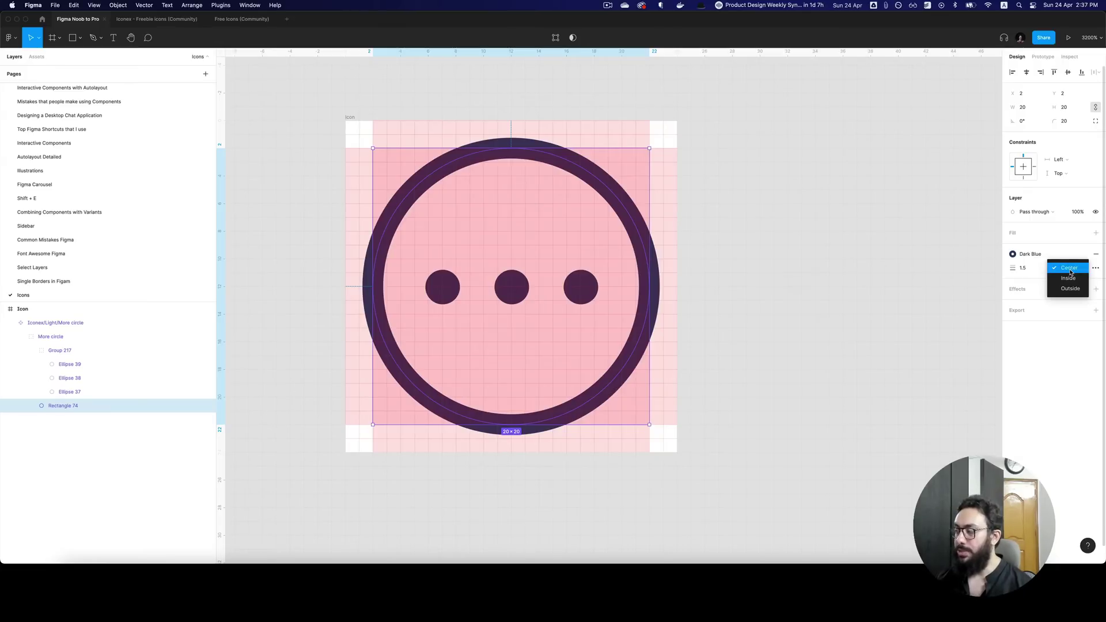
left_click(1070, 278)
left_click(717, 192)
left_click(630, 199)
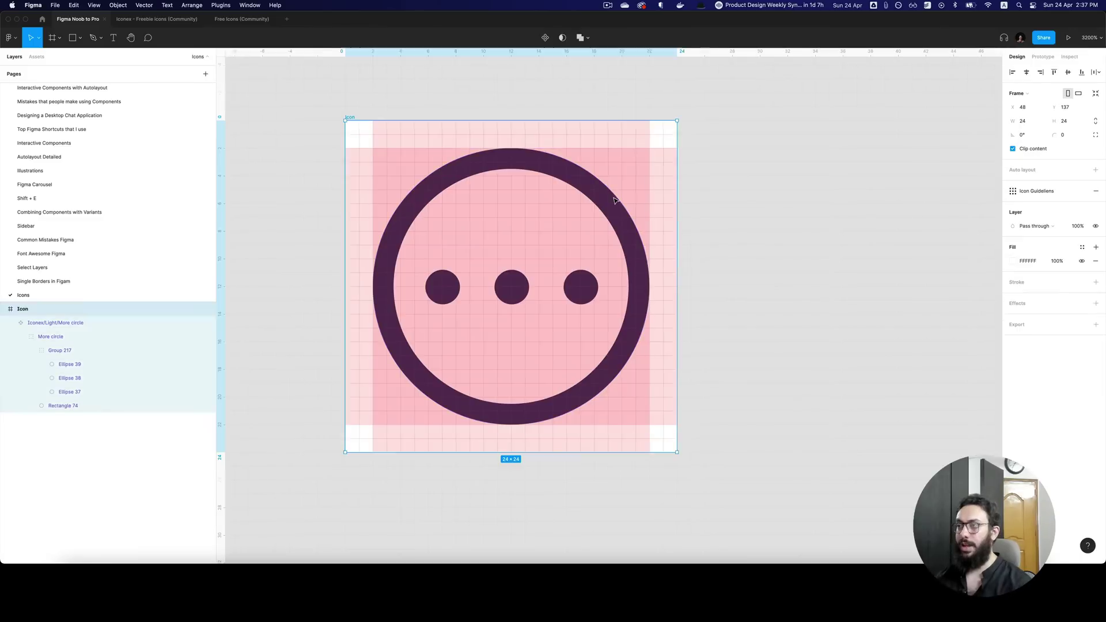
key("Return")
key("Return")
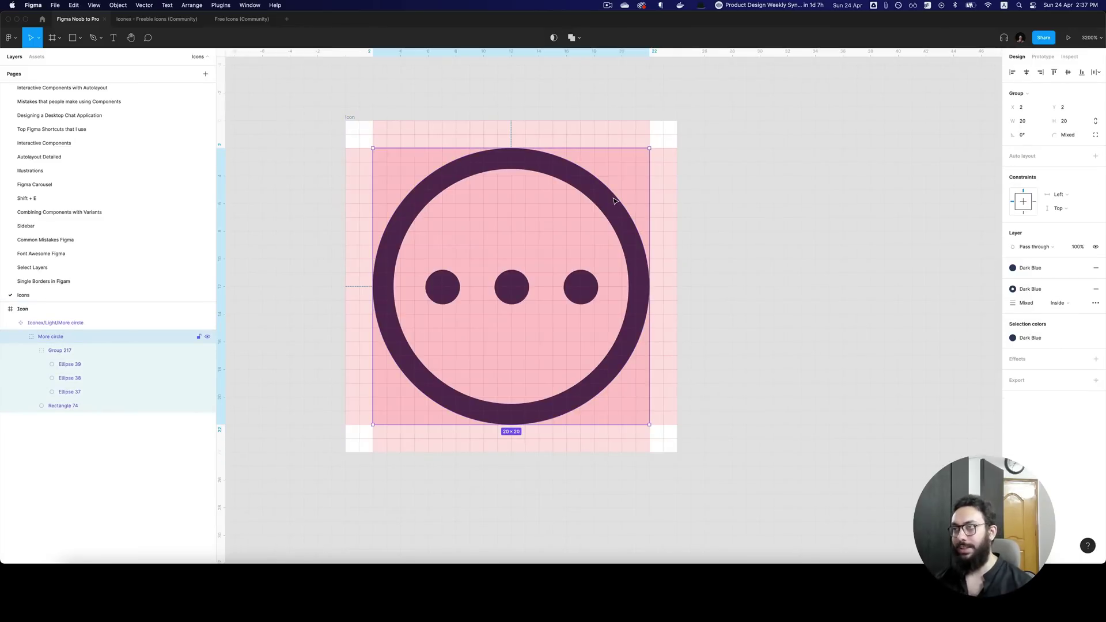
- Undo the stroke alignment change on the outer circle
key("super+z")
key("super+z")
key("super+z")
key("super+z")
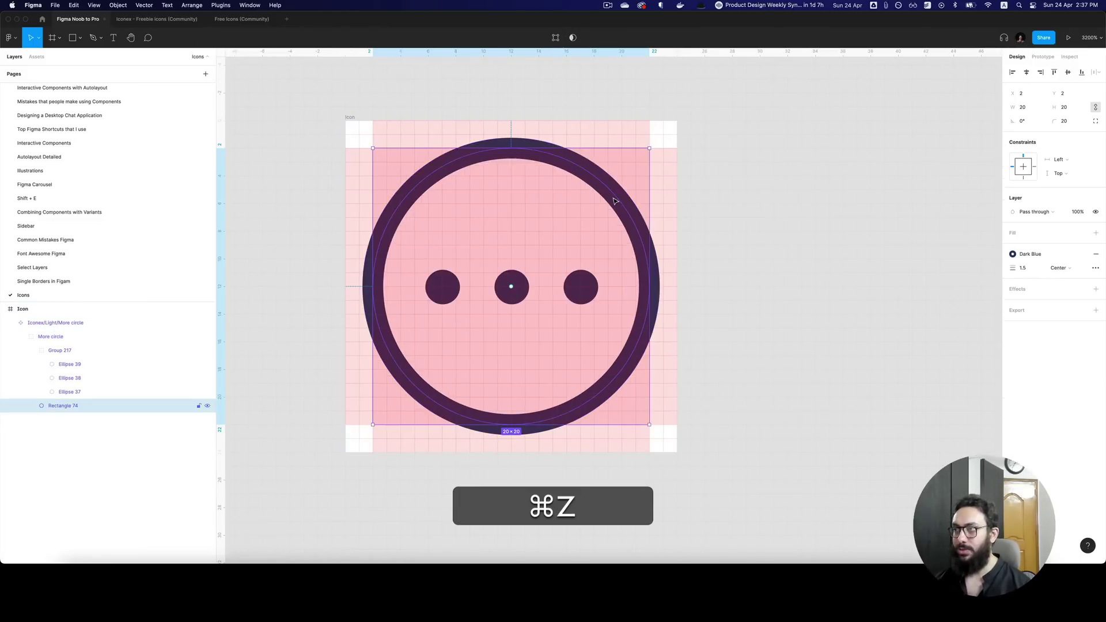
- Move the whole More circle component out of the Icon frame onto the empty canvas to the frame's right
left_click_drag(615, 201, 1002, 215)
key("super+z")
key("shift+Return")
scroll(630, 225, "right", 2)
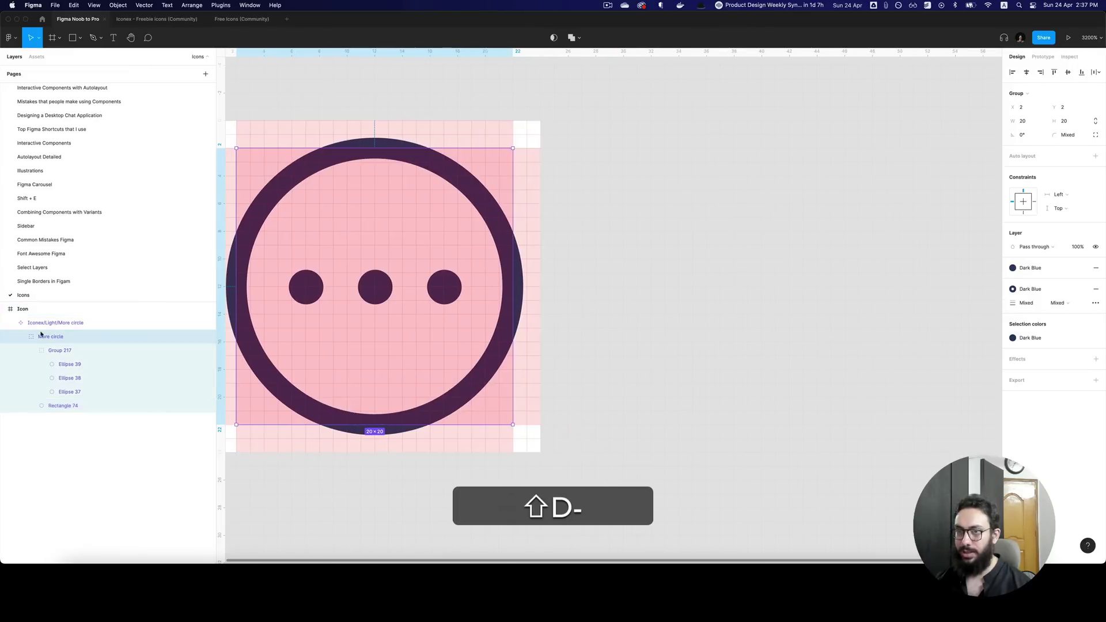
left_click_drag(390, 260, 922, 239)
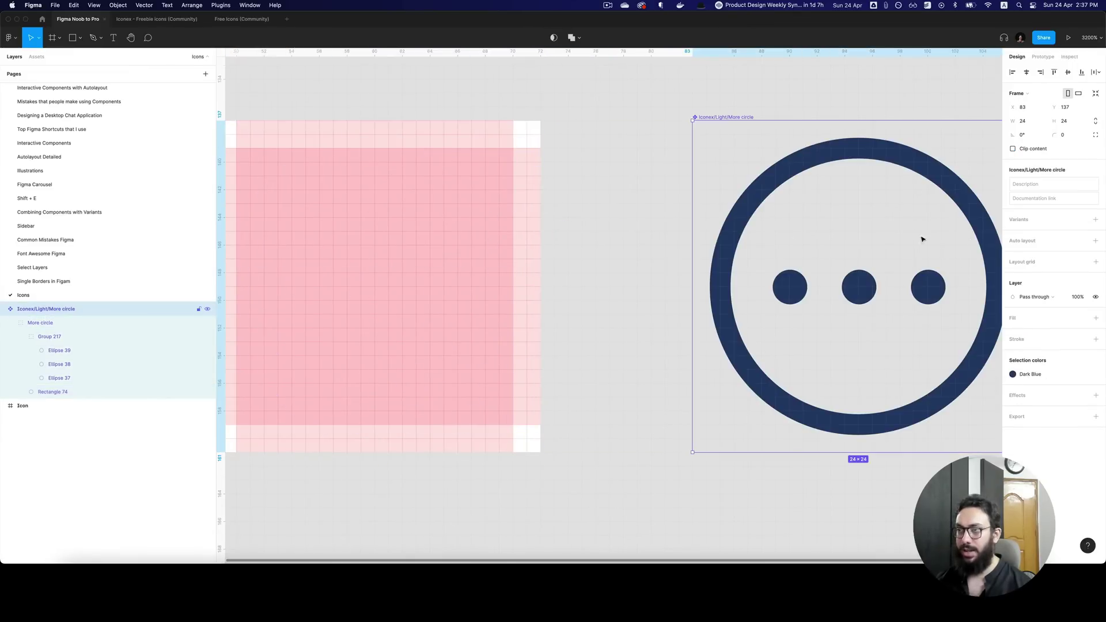
- Draw a circle about 17 × 17 px inside the Icon frame, 2 px from its top and left edges
scroll(840, 247, "left", 5)
scroll(502, 207, "right", 2)
key("o")
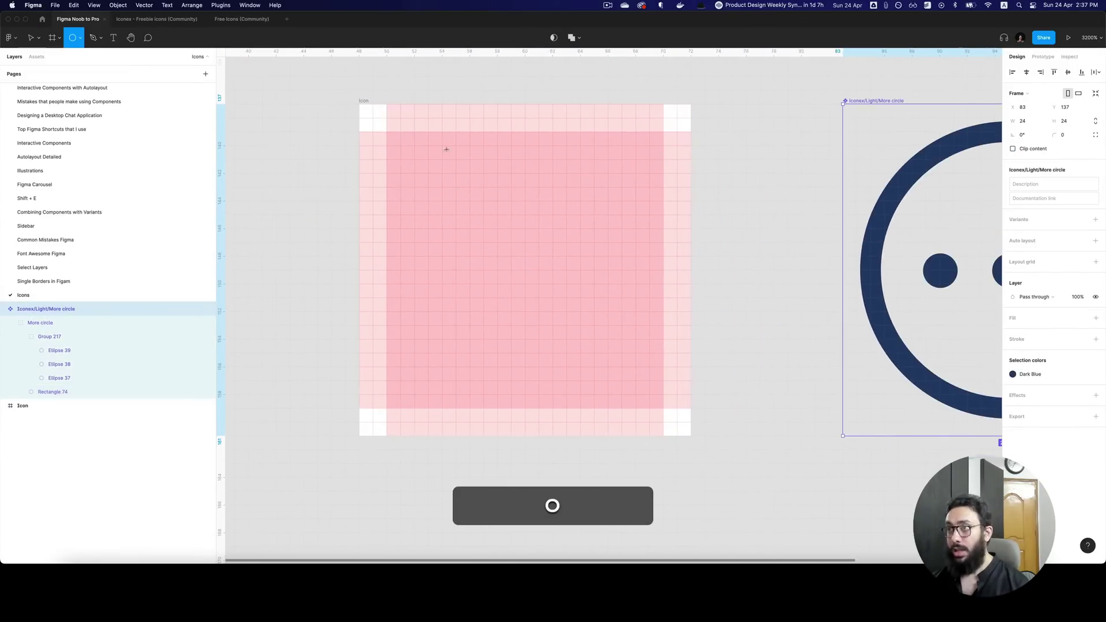
mouse_move(415, 132)
left_mouse_down()
mouse_move(623, 322)
mouse_move(652, 369)
left_mouse_up()
left_click_drag(568, 298, 539, 298)
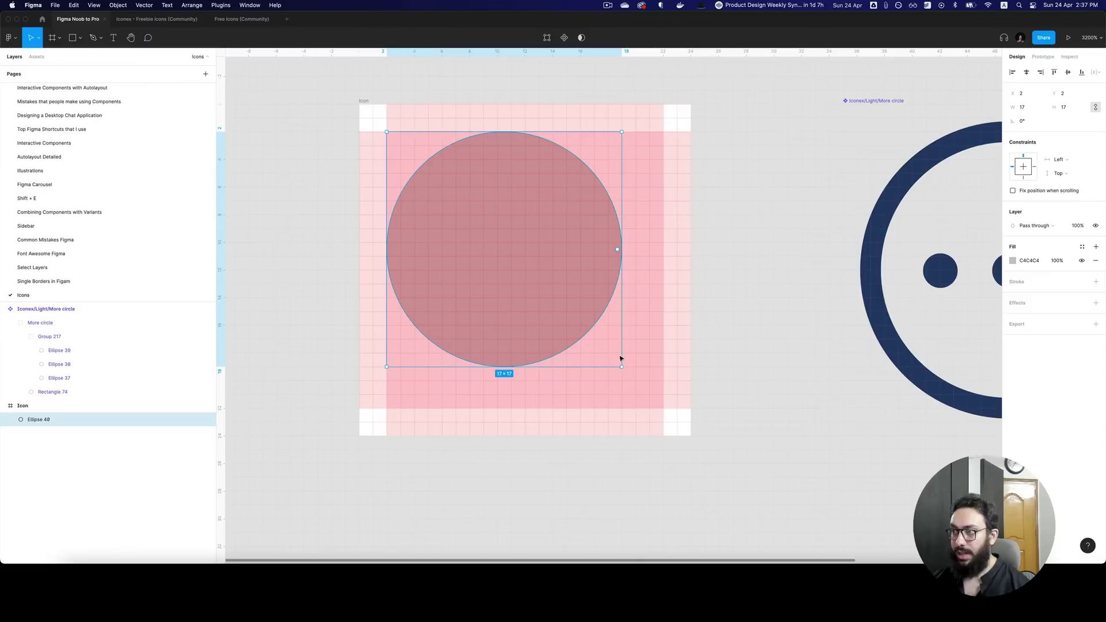
- Enlarge the circle in the Icon frame to 20 × 20 px so it reaches all four margin guides
left_click_drag(621, 367, 662, 408)
key("space")
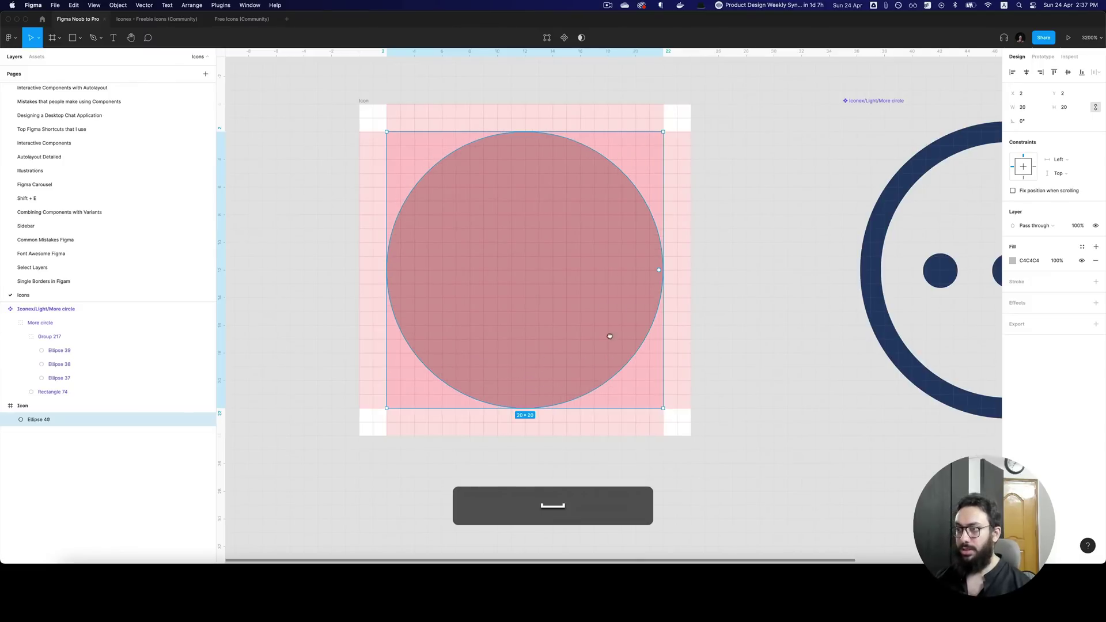
left_click_drag(608, 336, 554, 351)
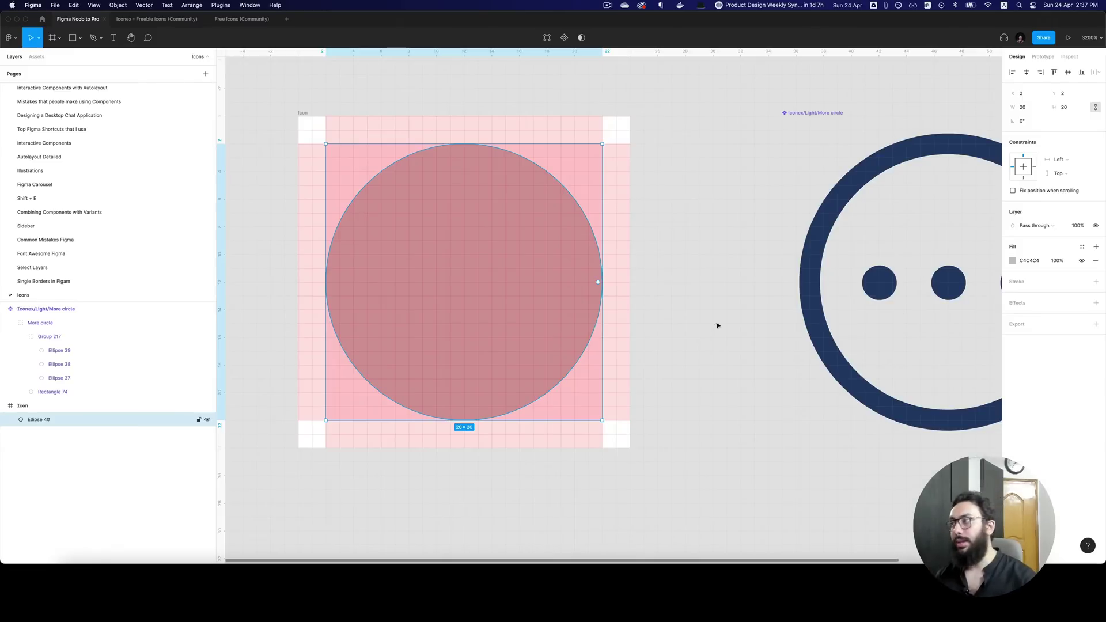
- Give the circle a black inside stroke 1.5 thick and remove its fill
left_click(1096, 281)
left_click(1096, 260)
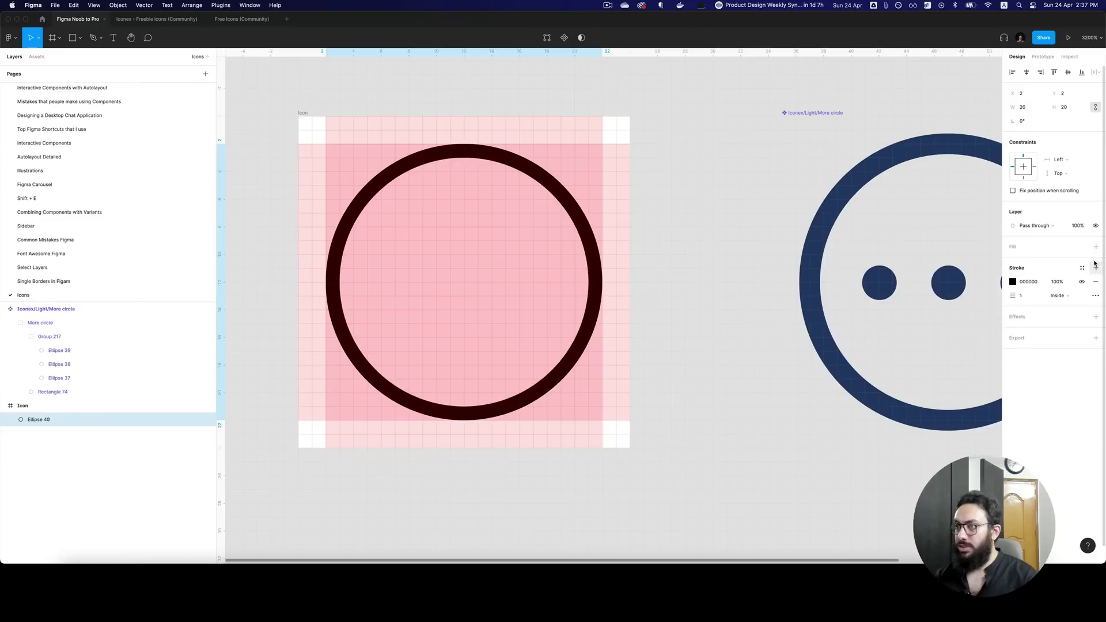
left_click(1023, 295)
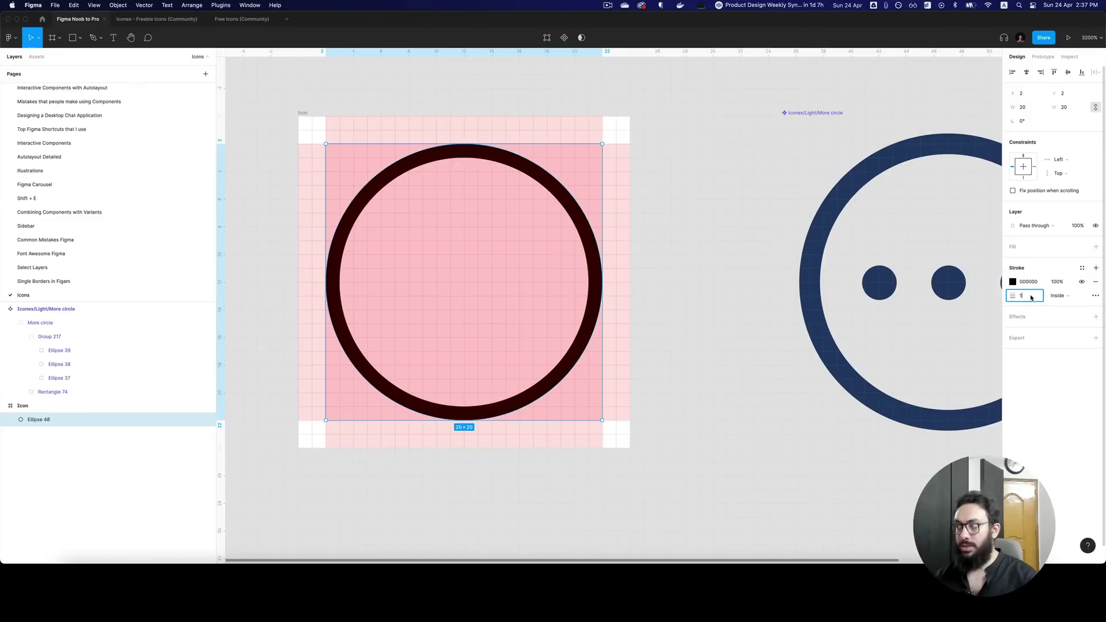
type("1.5")
key("Return")
- Try a stroke thickness of 2 on the circle and return it to 1.5
left_click(1031, 296)
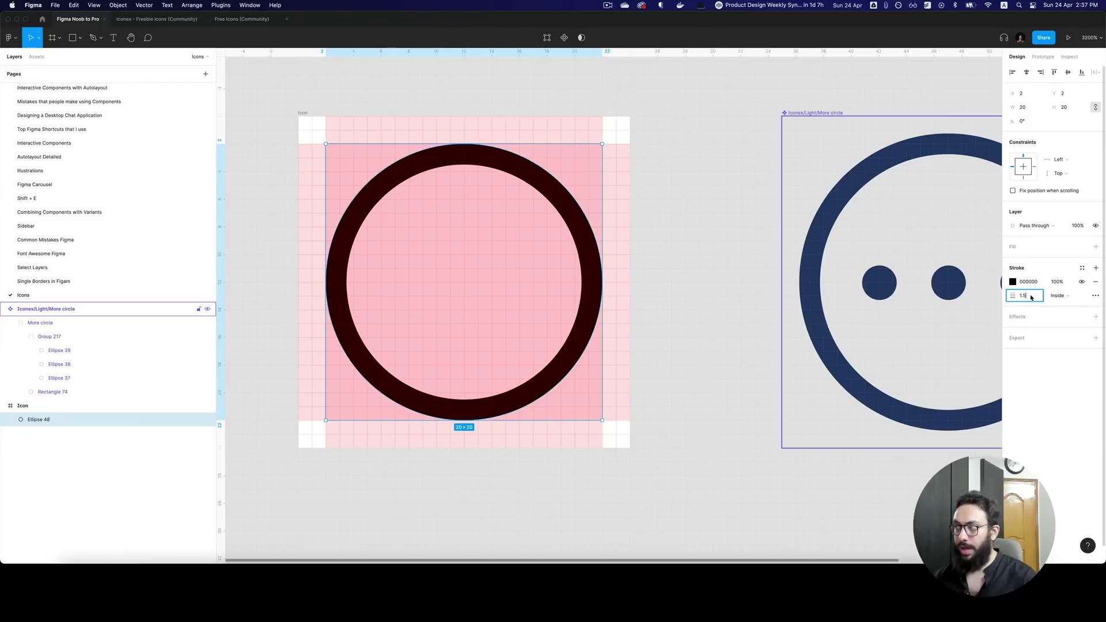
type("2")
key("Return")
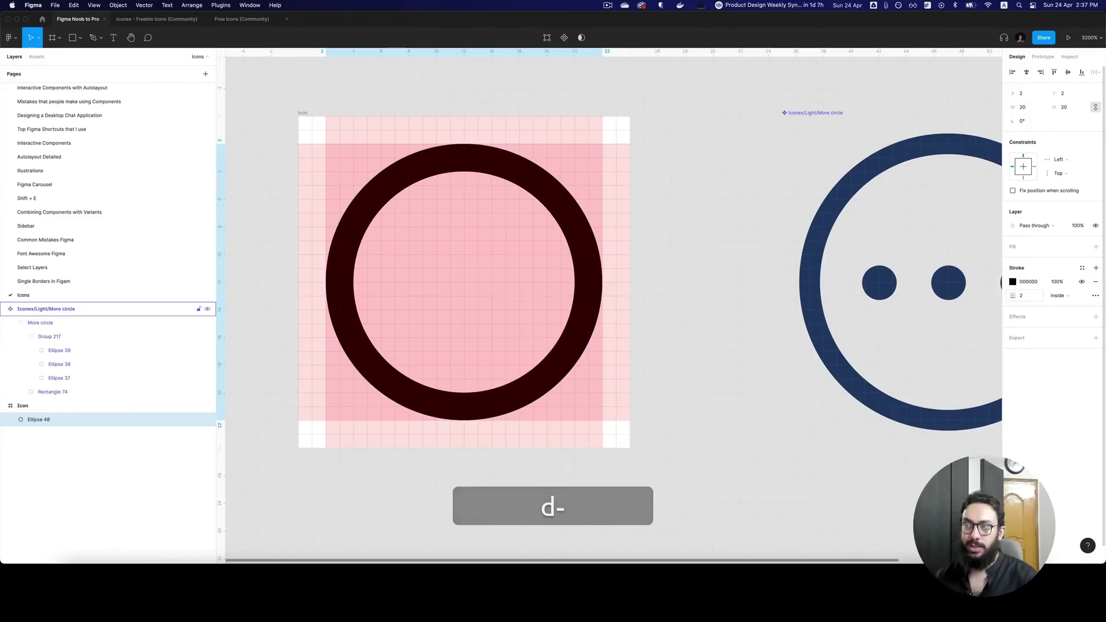
left_click(1032, 297)
type("1.5")
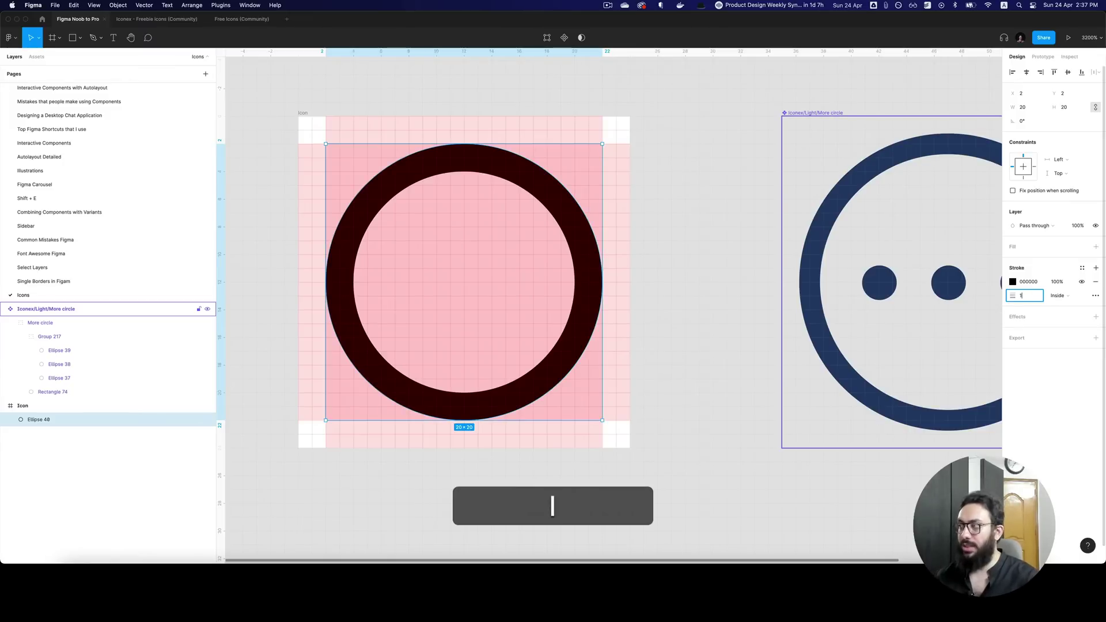
key("Return")
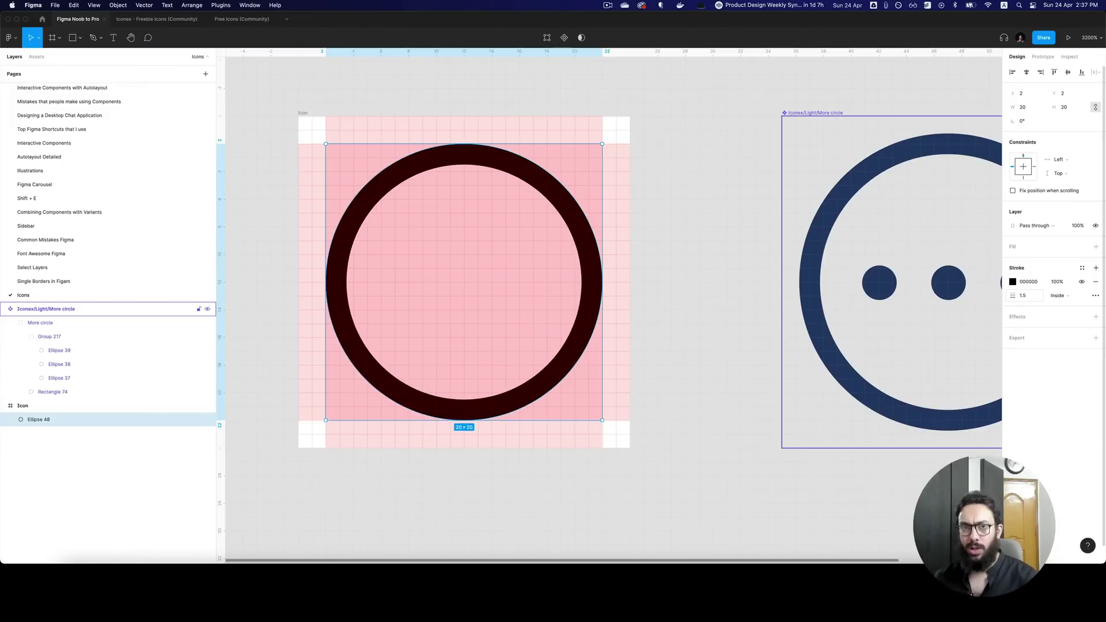
left_click(734, 267)
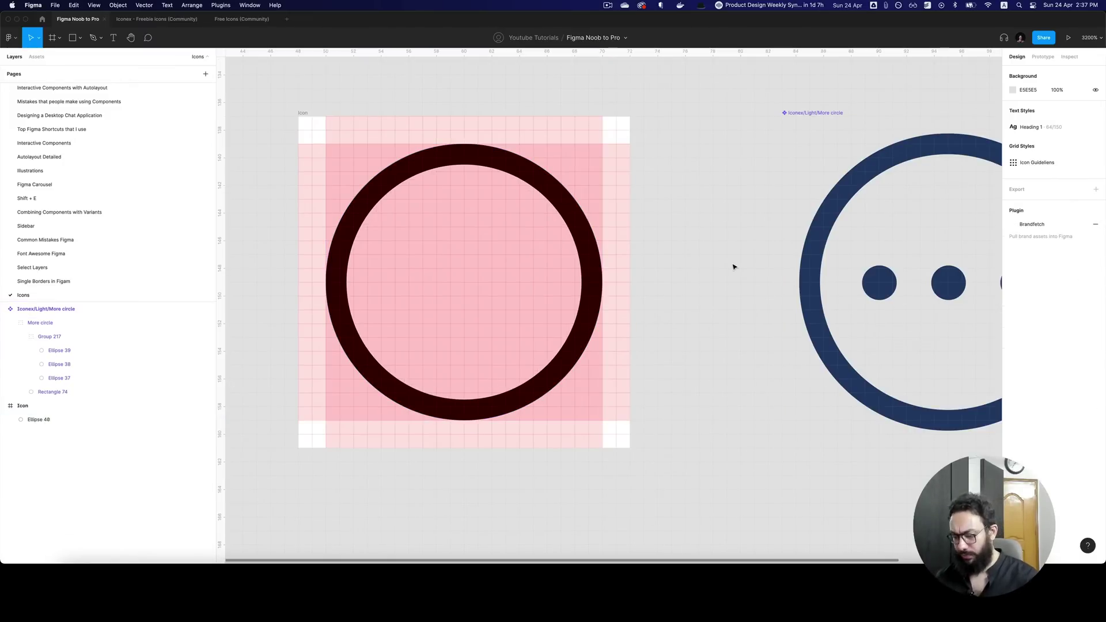
- Draw a circle about 3 × 3 px in the ring's left half, at X 7, Y 11
key("o")
left_click_drag(396, 272, 427, 310)
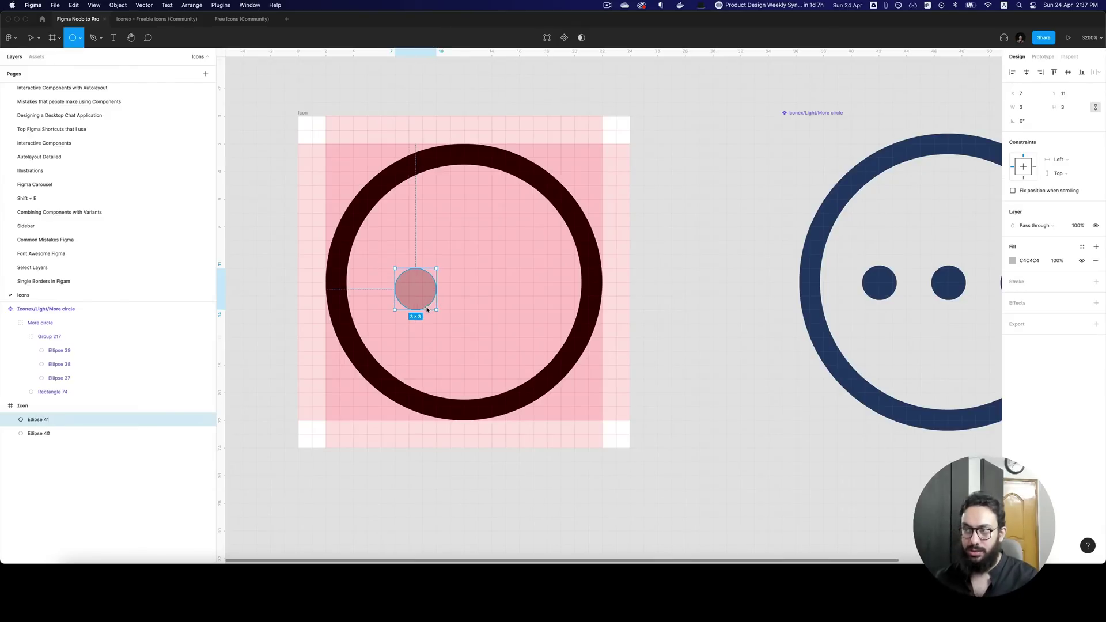
key("alt+v")
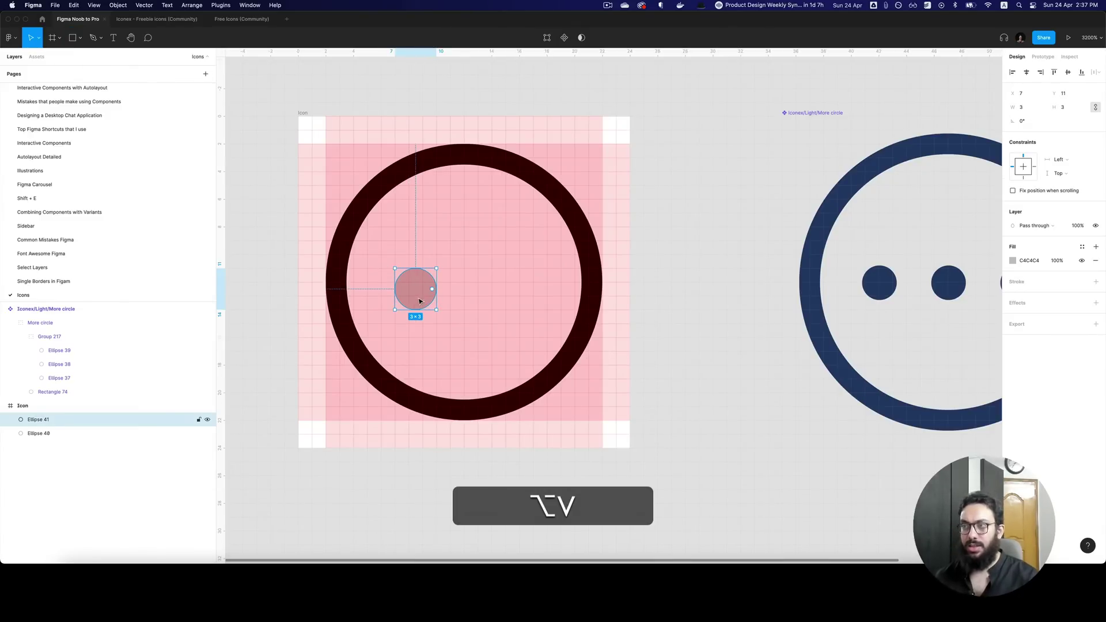
mouse_move(423, 296)
left_mouse_down()
mouse_move(411, 291)
mouse_move(432, 291)
mouse_move(421, 289)
mouse_move(423, 301)
left_mouse_up()
key("super+z")
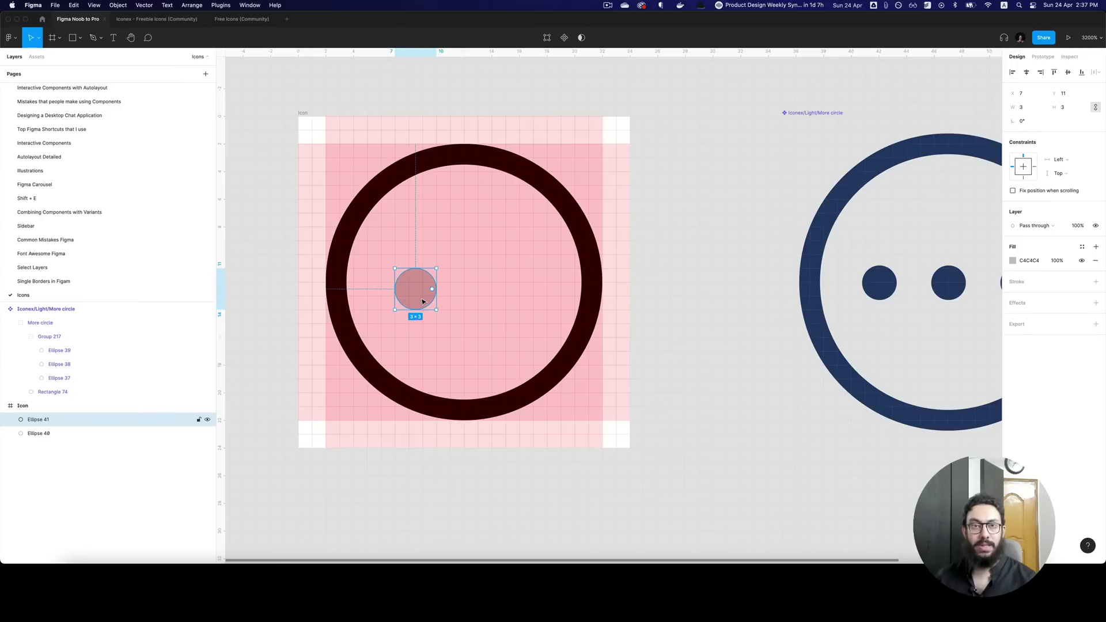
left_click_drag(423, 302, 484, 305)
key("alt+v")
key("alt+z")
- Set the small circle's Y position to 10.5
left_click(415, 290)
key("space")
key("d")
key("minus")
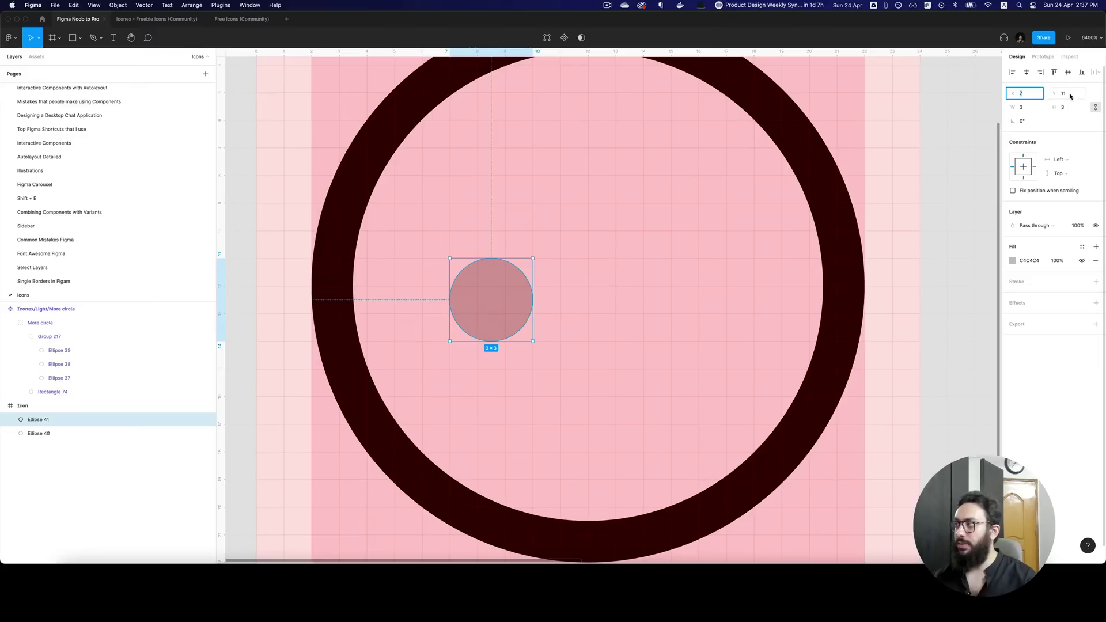
left_click(1064, 93)
type("10.5")
key("Return")
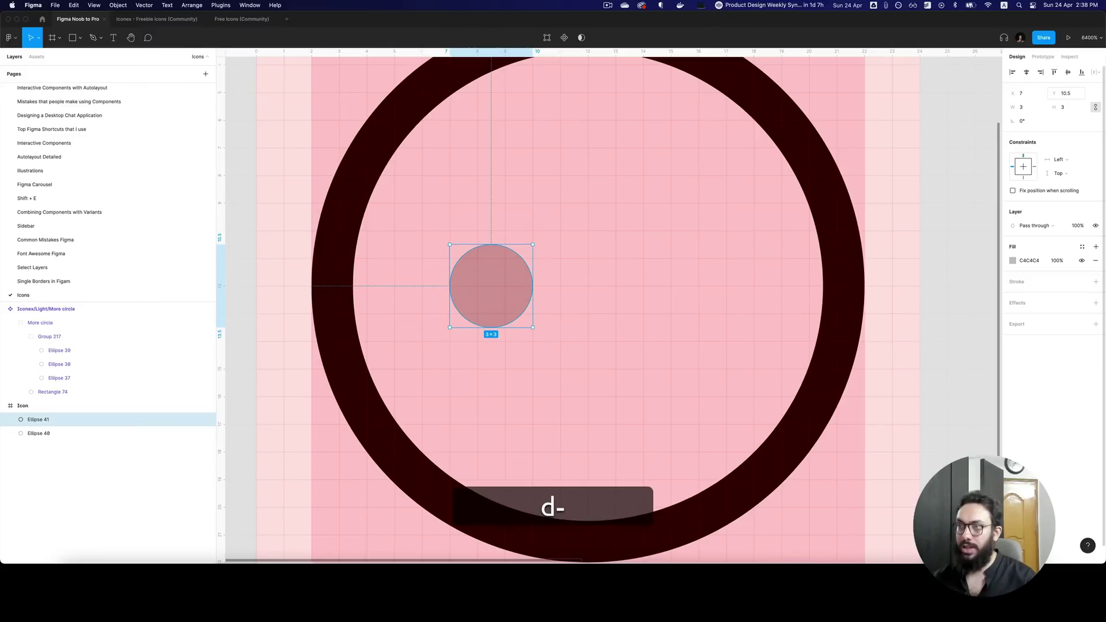
left_click(593, 251)
- Duplicate the small circle twice to the right, placing the copies at X 11 and X 16
left_click(503, 275)
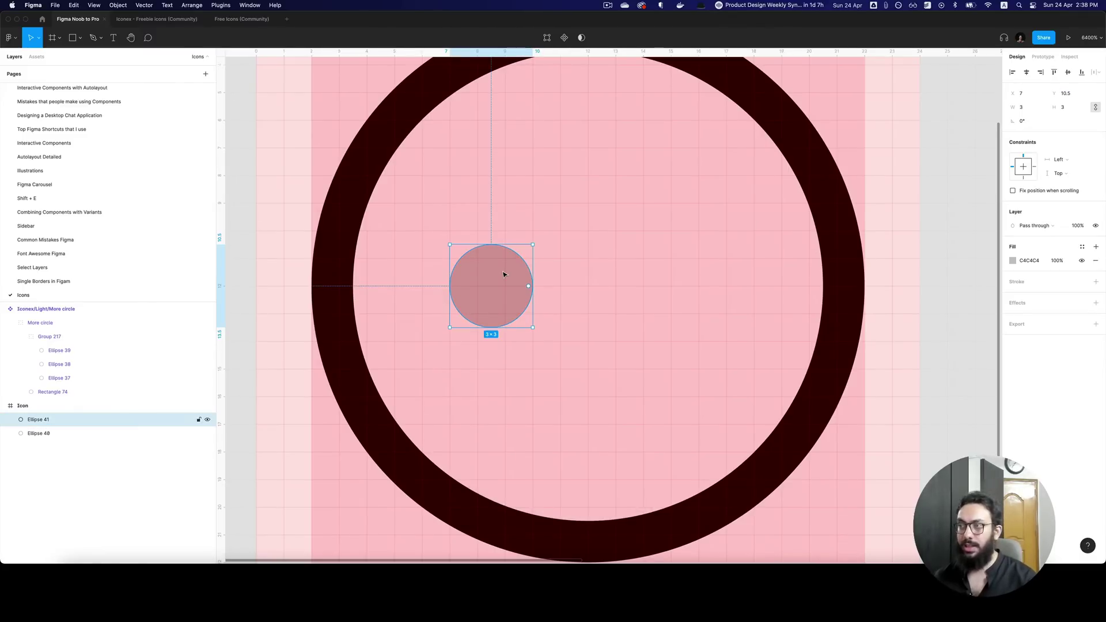
key("super+d")
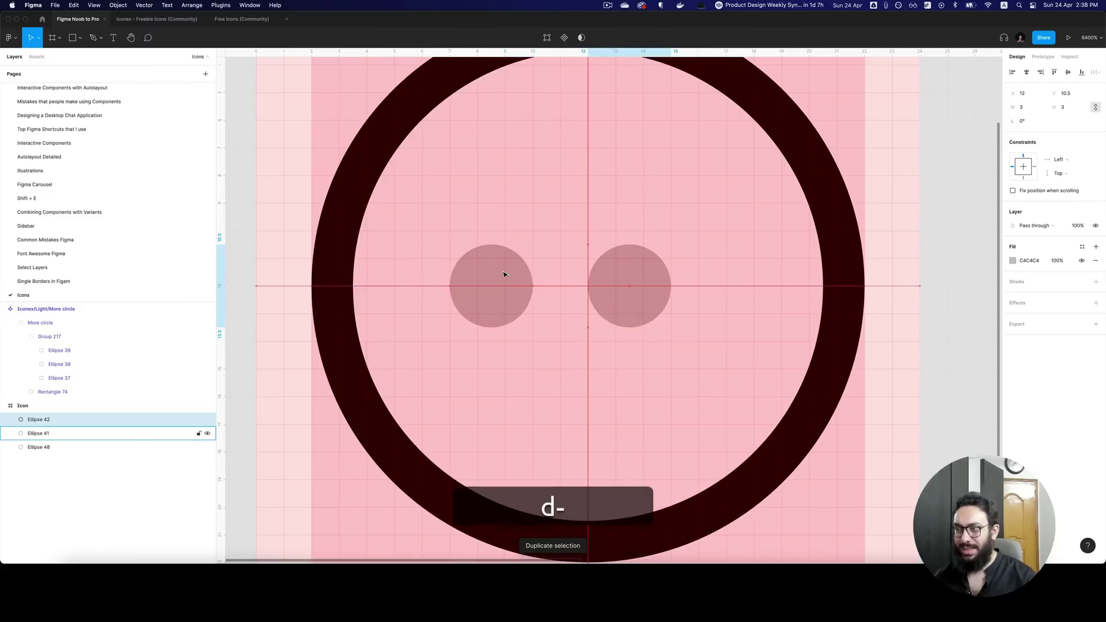
key("Left")
key("super+d")
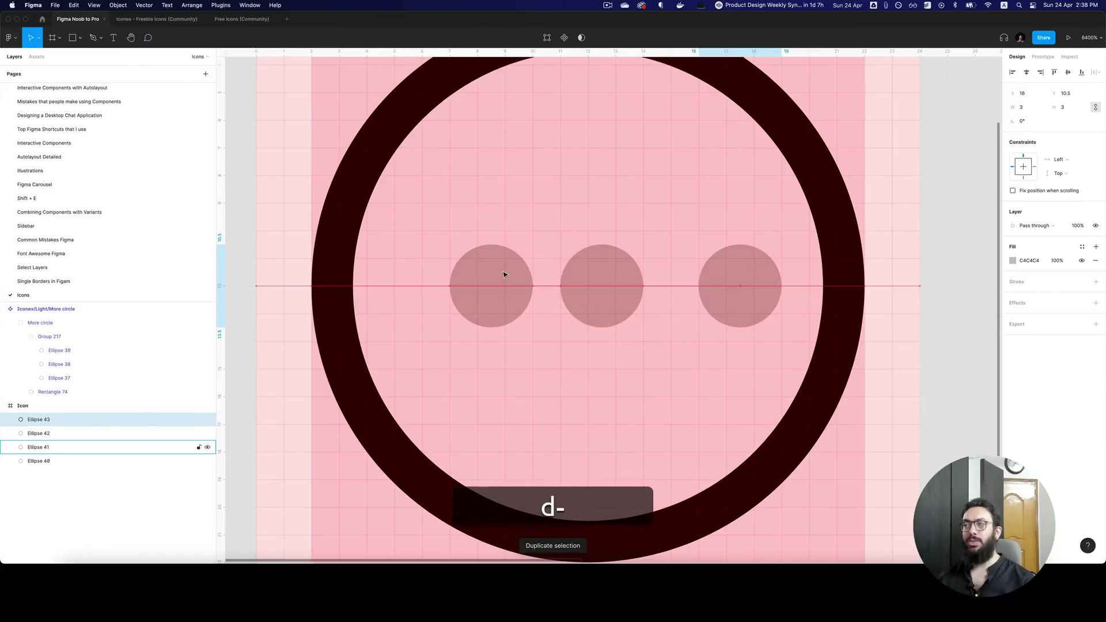
- Examine the size and spacing of the three dots against the reference More circle icon
left_click(600, 287, "shift")
left_click(506, 286, "shift")
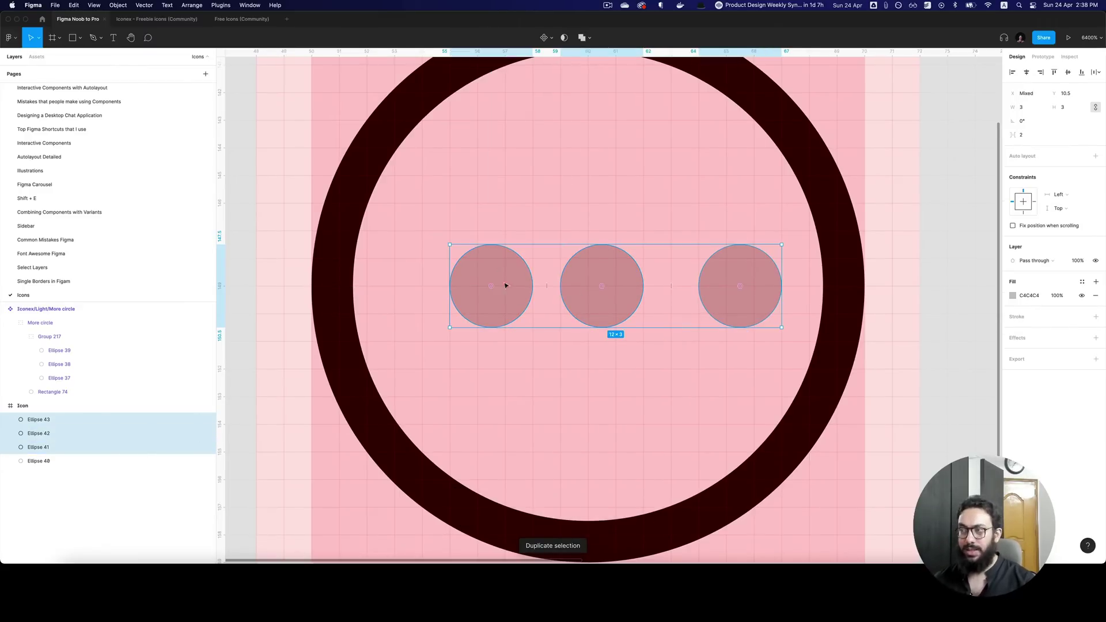
key("z")
left_click(506, 285, "alt")
left_click(506, 285, "alt")
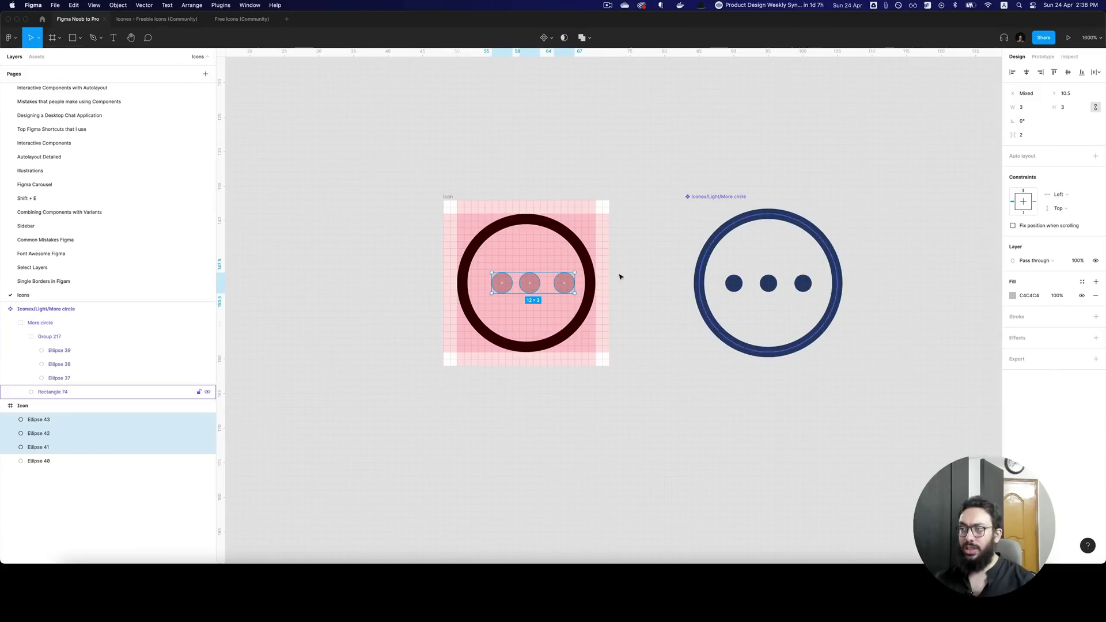
key("z")
left_click(558, 272)
left_click(610, 285)
left_click(571, 295)
- Select all three dots inside the ring and cut them from the frame
left_click(493, 296)
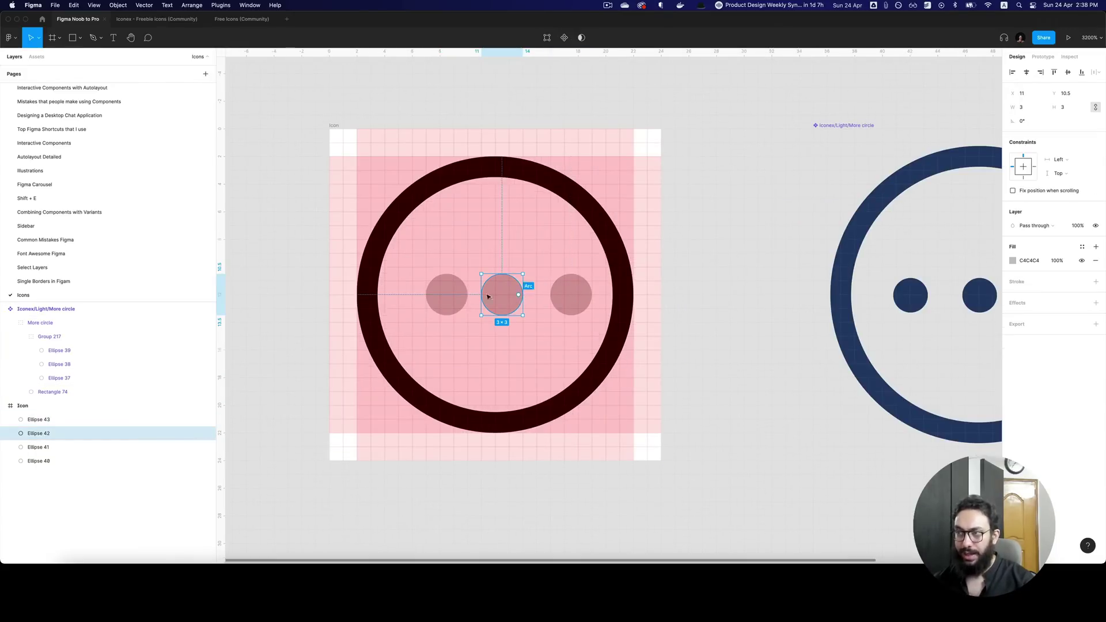
left_click(447, 294, "shift")
left_click(570, 295, "shift")
key("super+x")
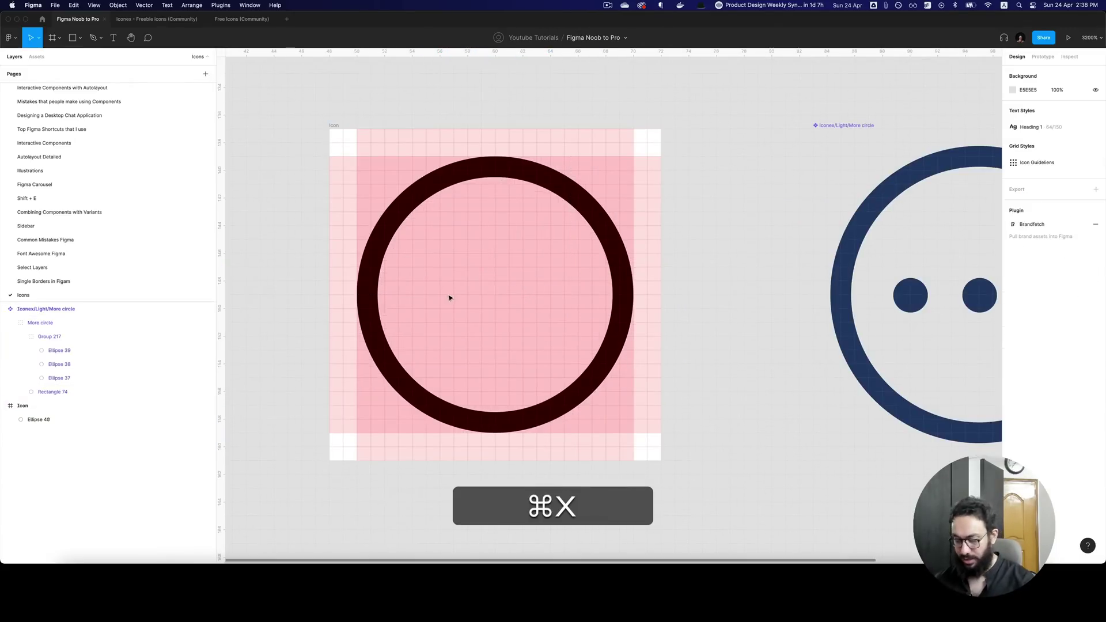
- Draw a new small circle in the ring's left half at X 7, Y 10 and enlarge it to 4 × 4 px
key("o")
left_click_drag(427, 268, 466, 309)
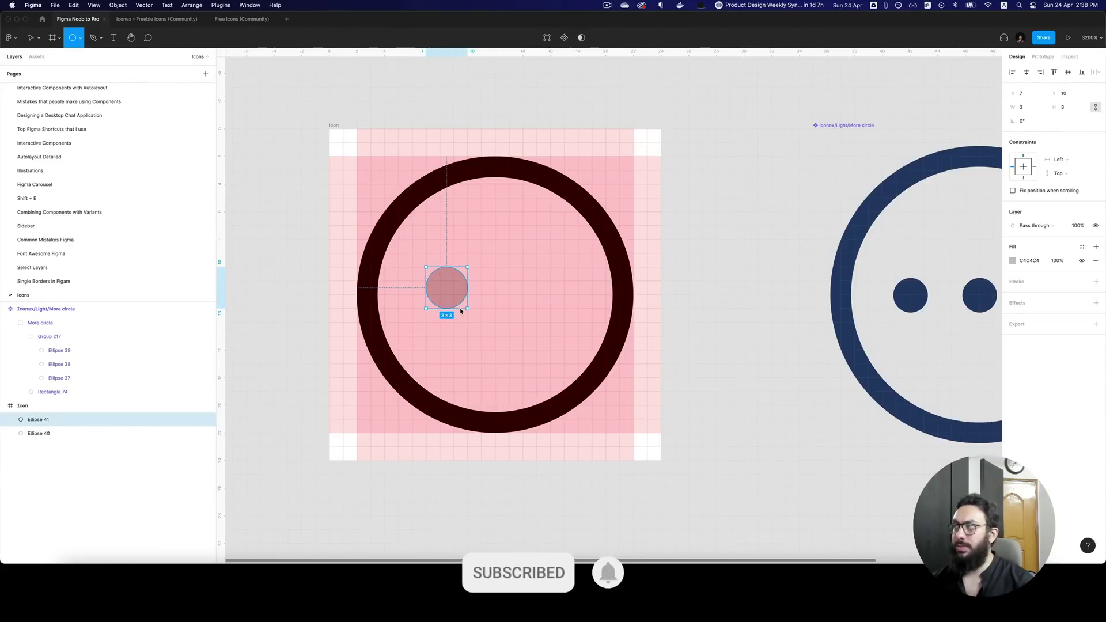
key("v")
key("z")
left_click(462, 312)
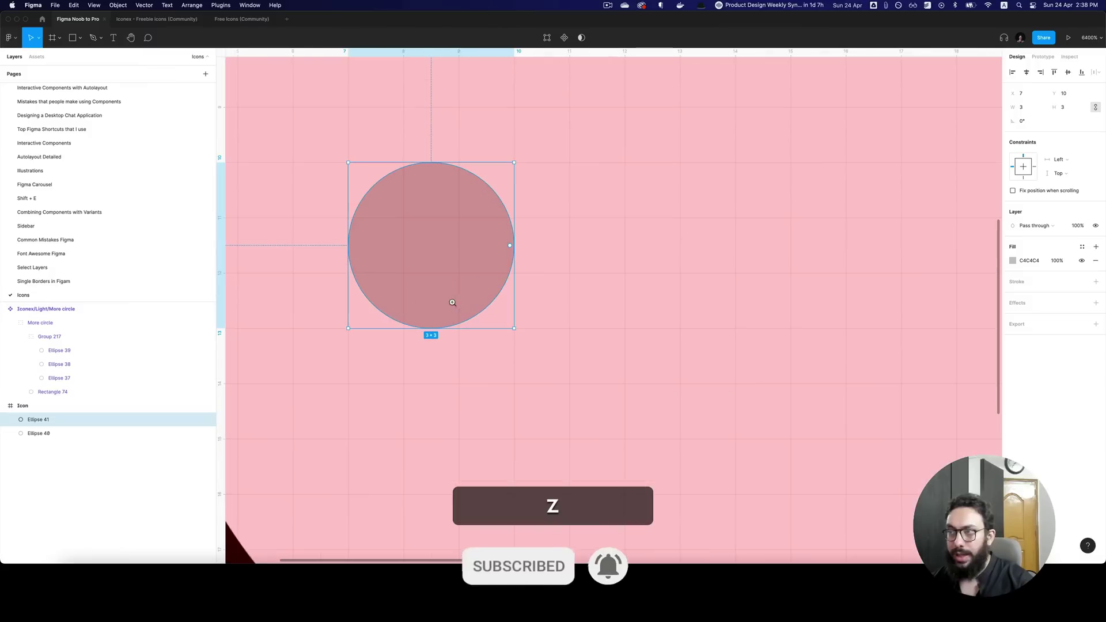
left_click(511, 329, "alt")
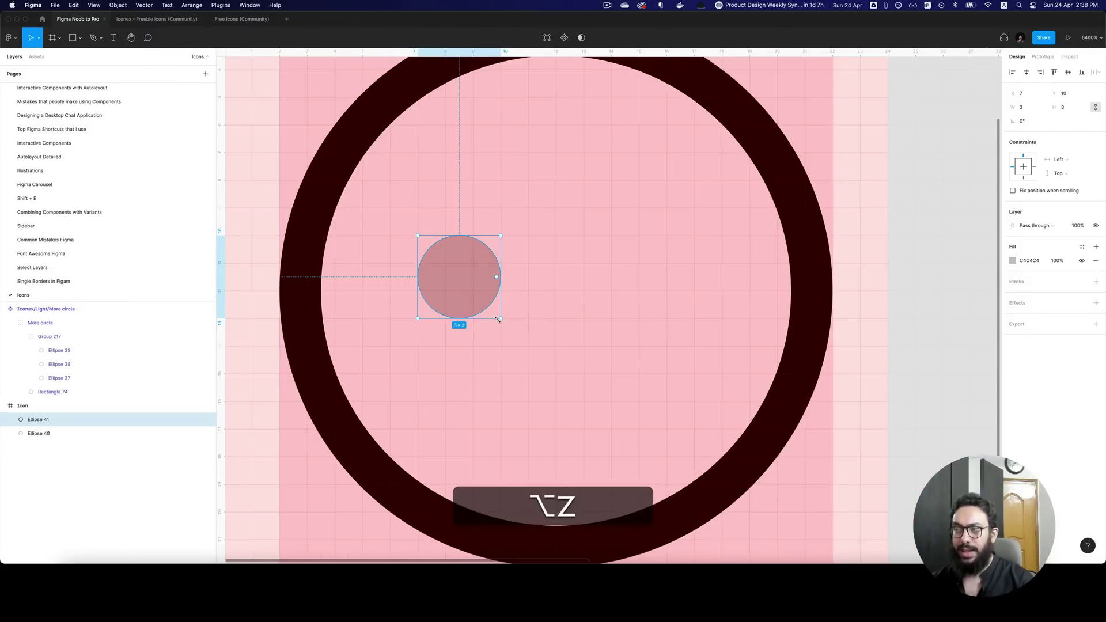
left_click_drag(498, 320, 512, 340)
key("alt+v")
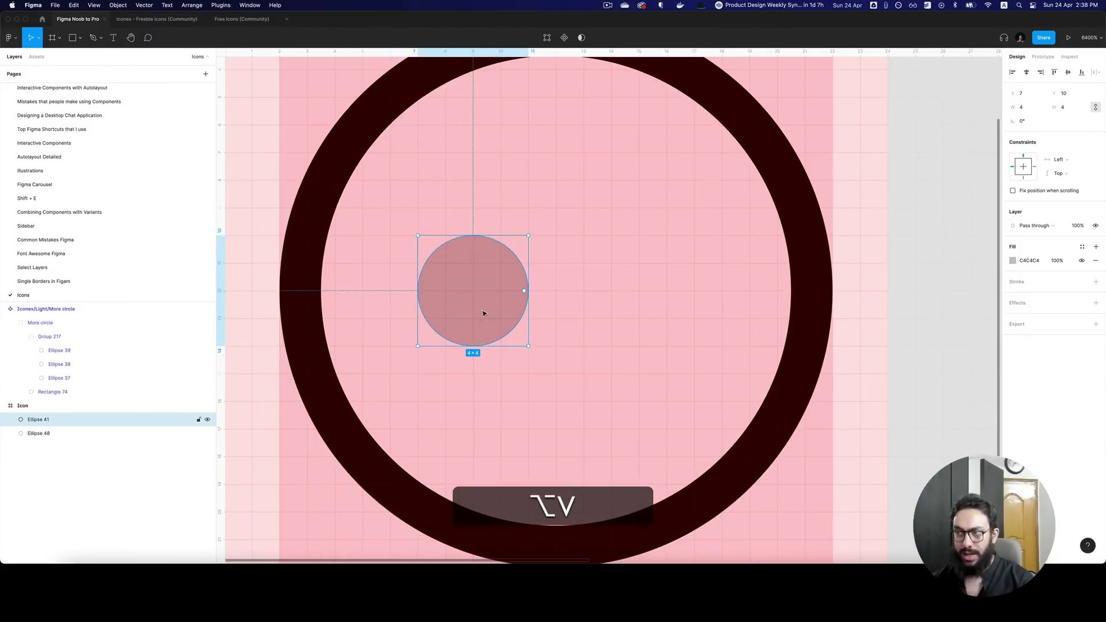
- Try a copy of the 4 × 4 px circle 1 px to its right at X 12 and undo it
key("super+z")
left_click_drag(491, 297, 549, 294)
key("z")
left_click(483, 293, "alt")
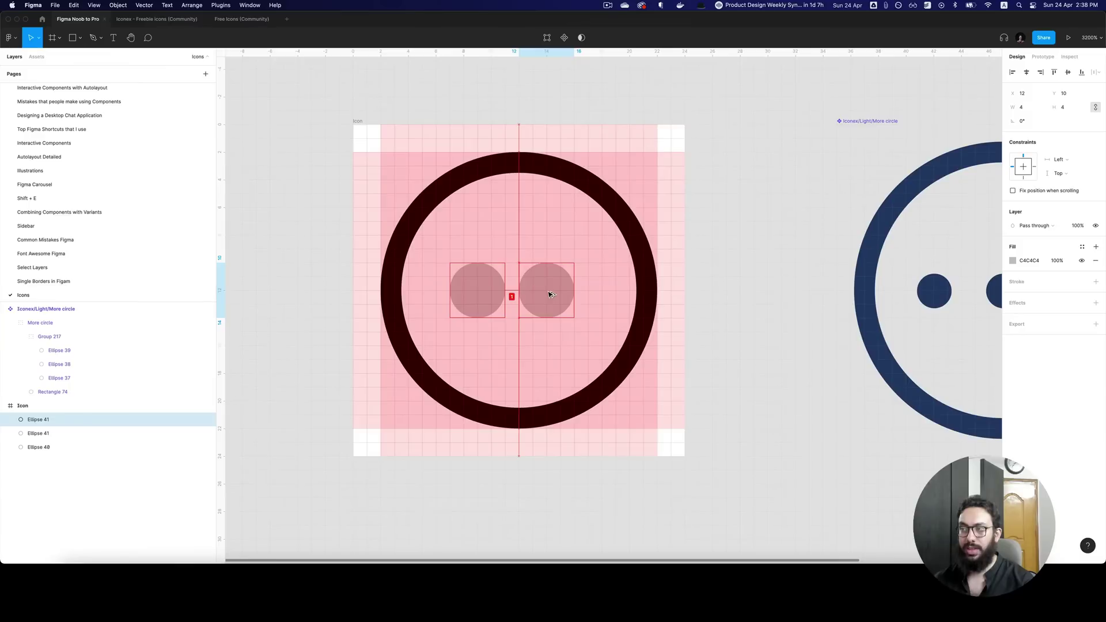
key("super+z")
- Shrink the small circle to 2 × 2 px at X 7, Y 11 and duplicate it at X 11 and X 15
key("z")
left_click(502, 300)
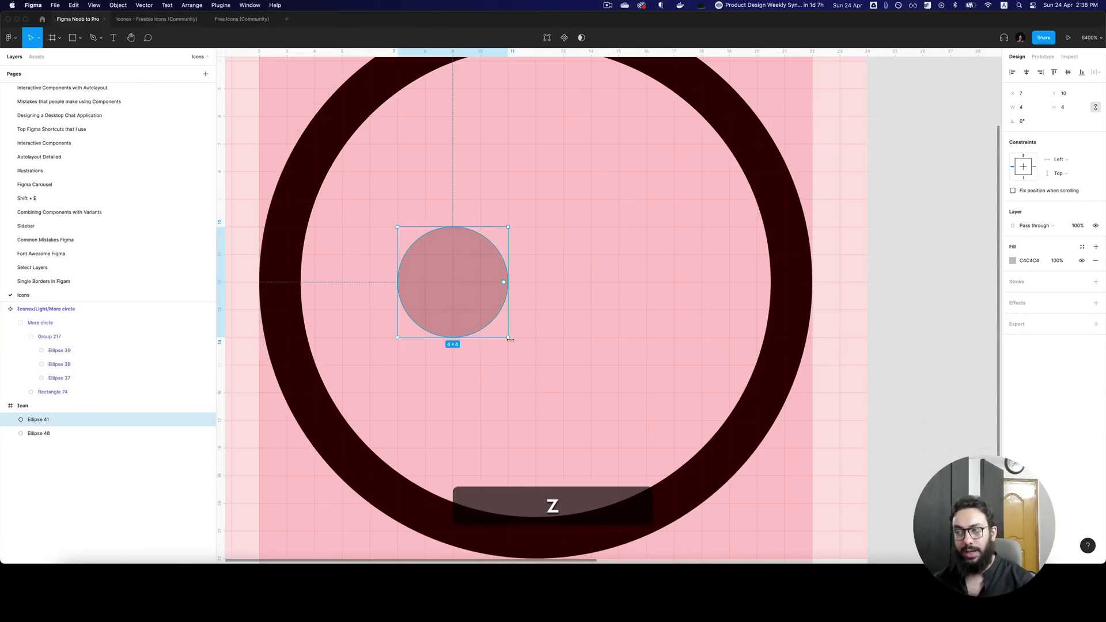
left_click_drag(510, 340, 531, 282)
key("super+d")
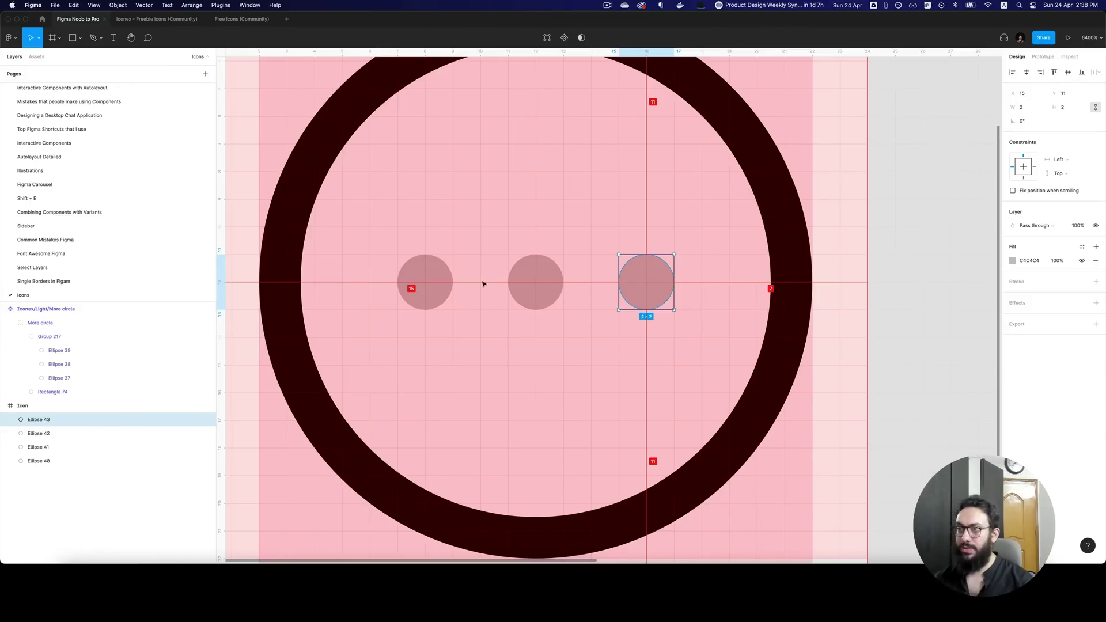
left_click(425, 281)
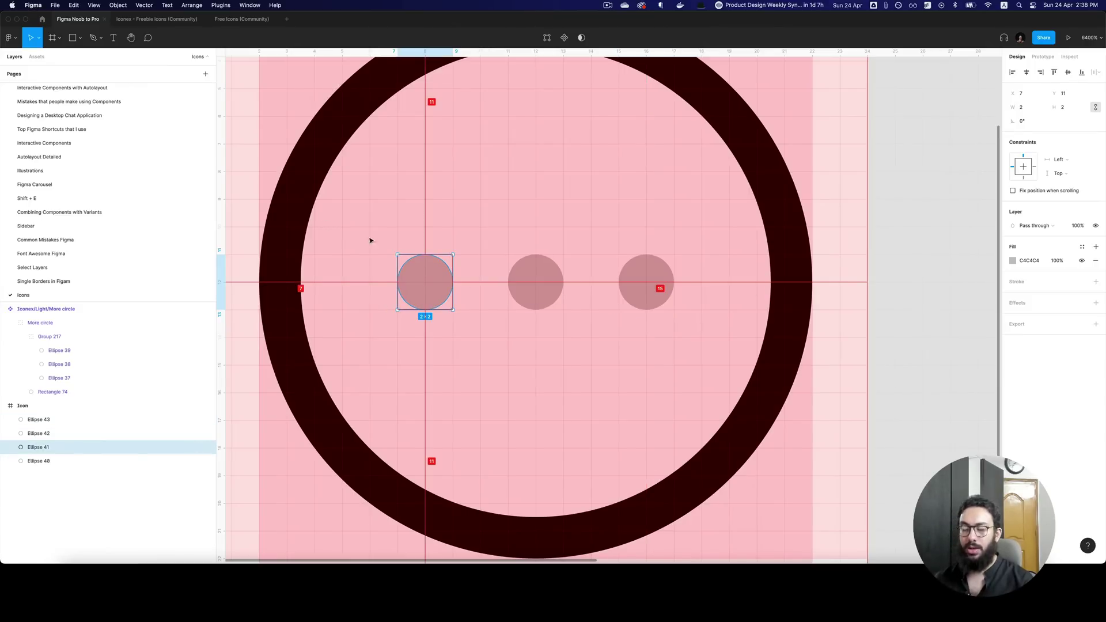
left_click(647, 284)
left_click(429, 277)
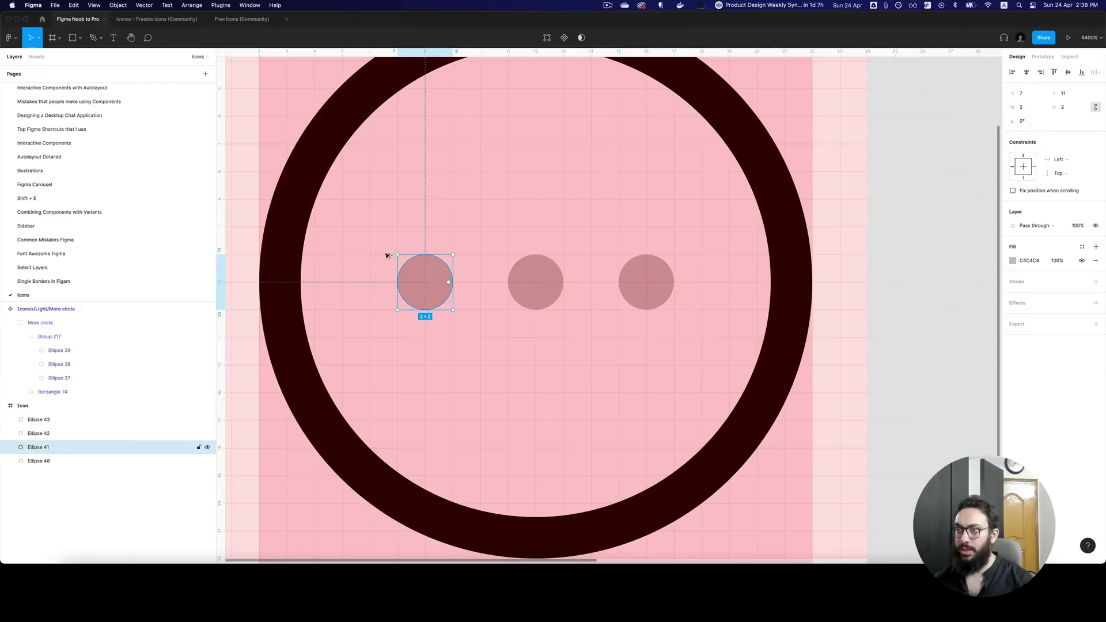
left_click(540, 280)
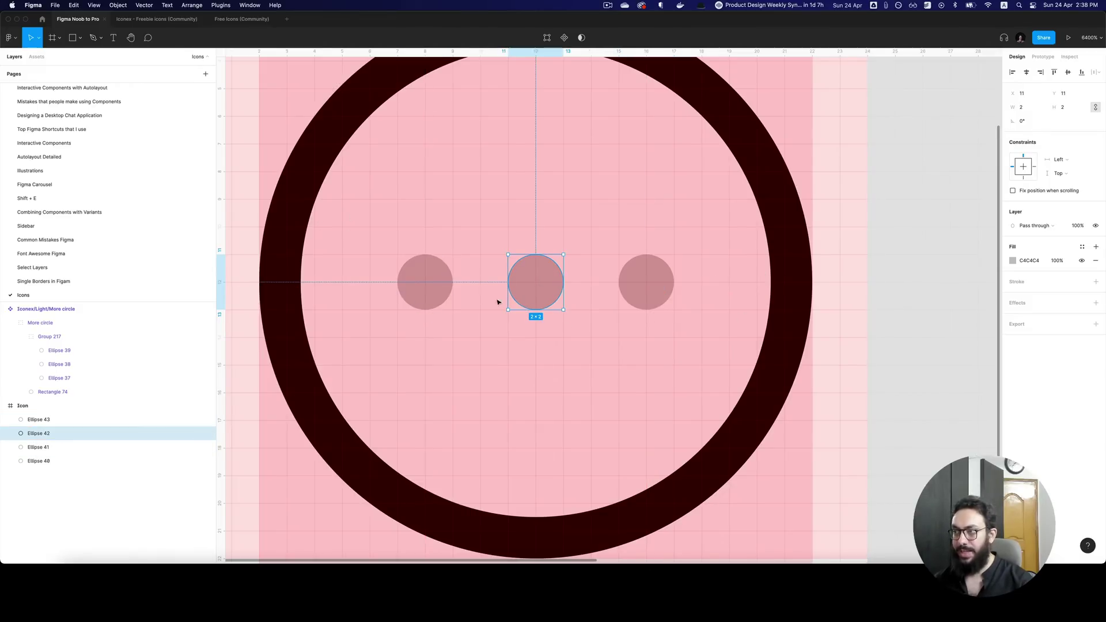
- Select the three dots and fill them with the outer ring's black, 000000, using the color picker
left_click(727, 291)
key("alt+z")
left_click(726, 291, "alt")
left_click(726, 291, "alt")
left_click(707, 290)
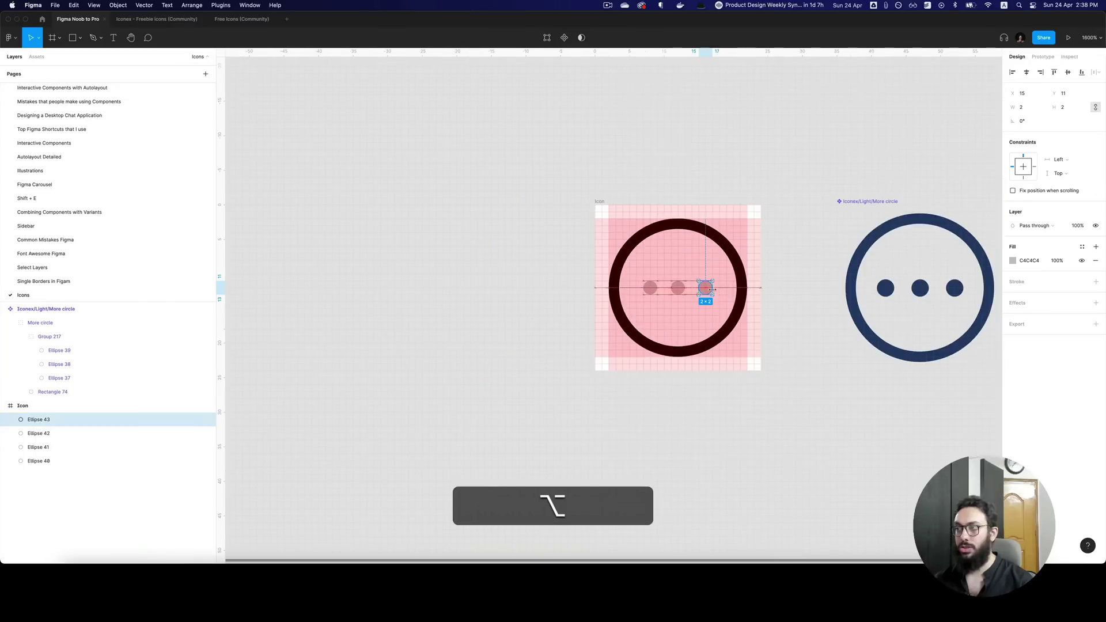
left_click(680, 290, "shift")
left_click(652, 289, "shift")
key("i")
left_click(744, 265)
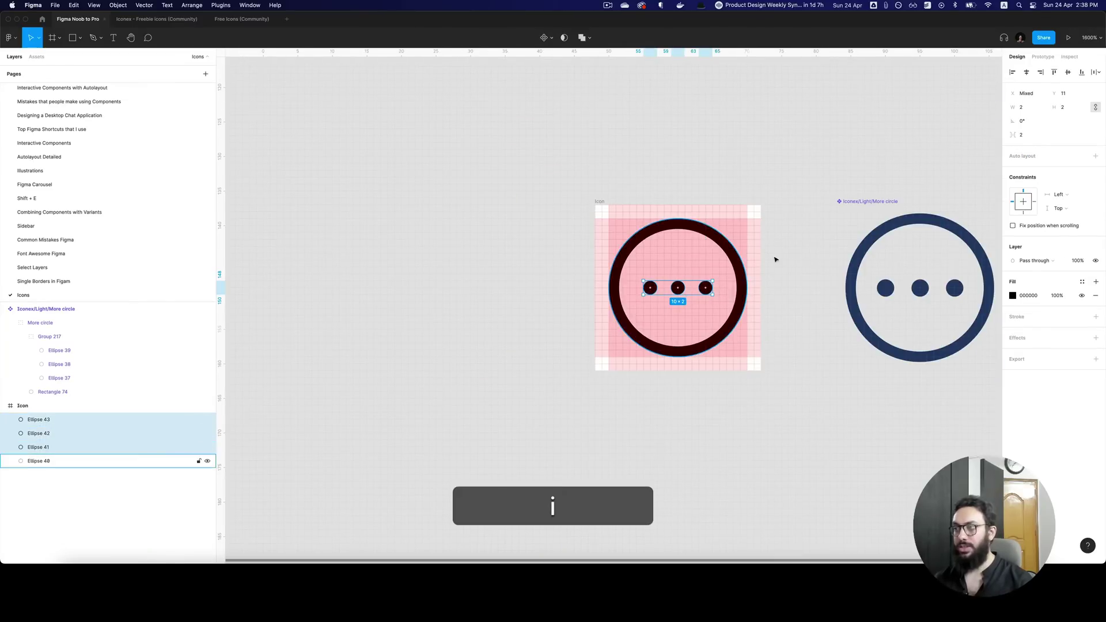
left_click(776, 258)
- Select the leftmost dot of the reference More circle icon and measure its distances to the component's edges
key("space")
left_click_drag(776, 255, 652, 288)
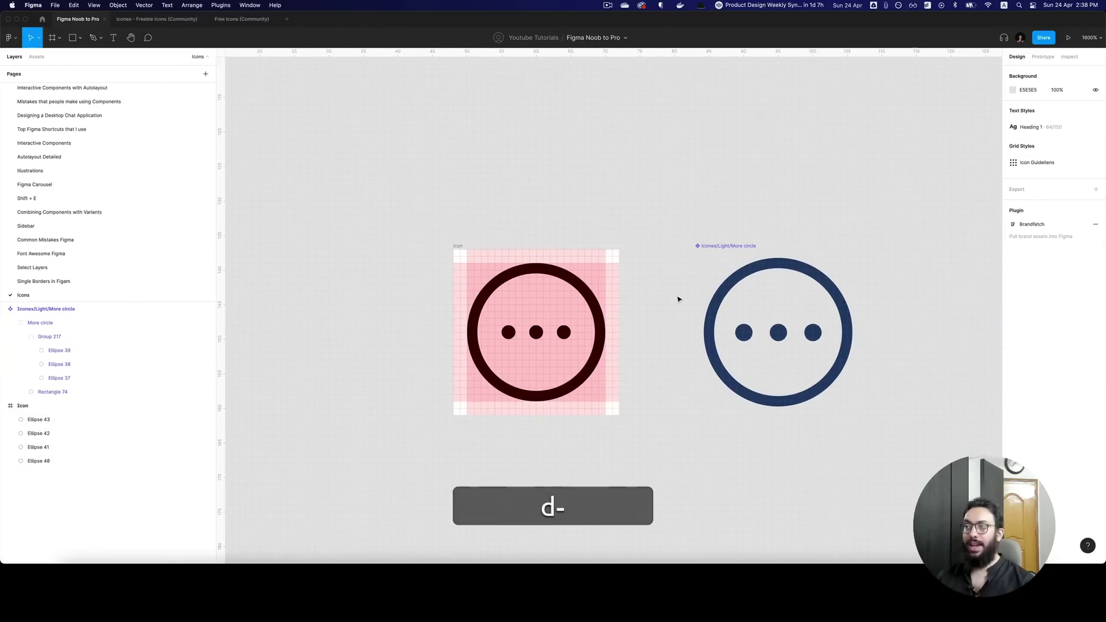
left_click(744, 340)
left_click(744, 339, "super")
key("z")
left_click(790, 340)
key("alt")
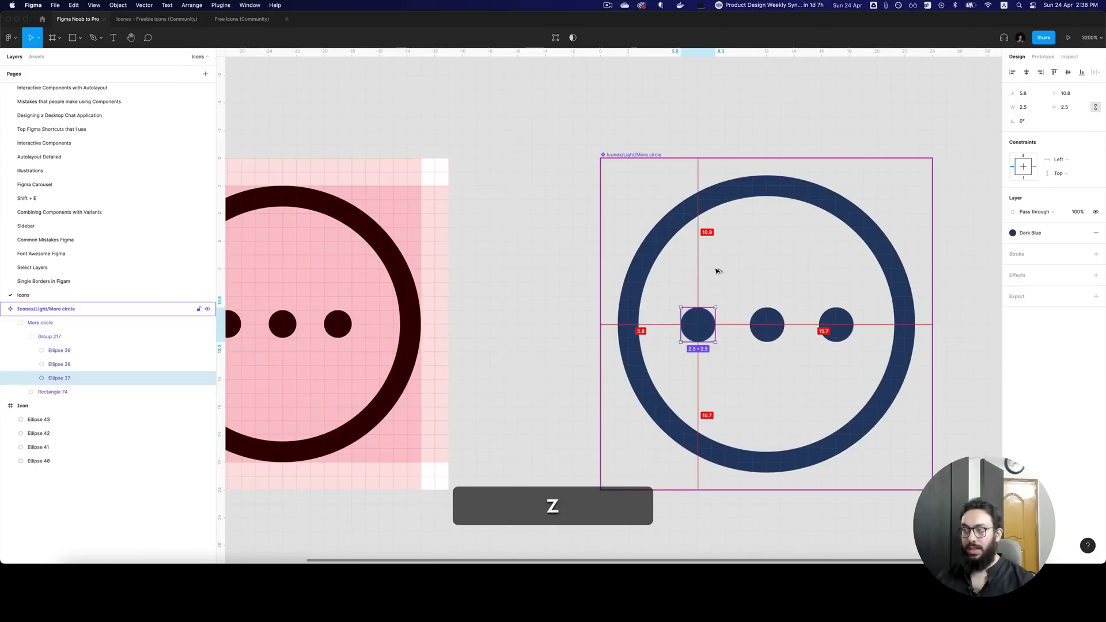
- Measure the distances from the rightmost and leftmost dots of the reference More circle icon to the component's edges
left_click(837, 320)
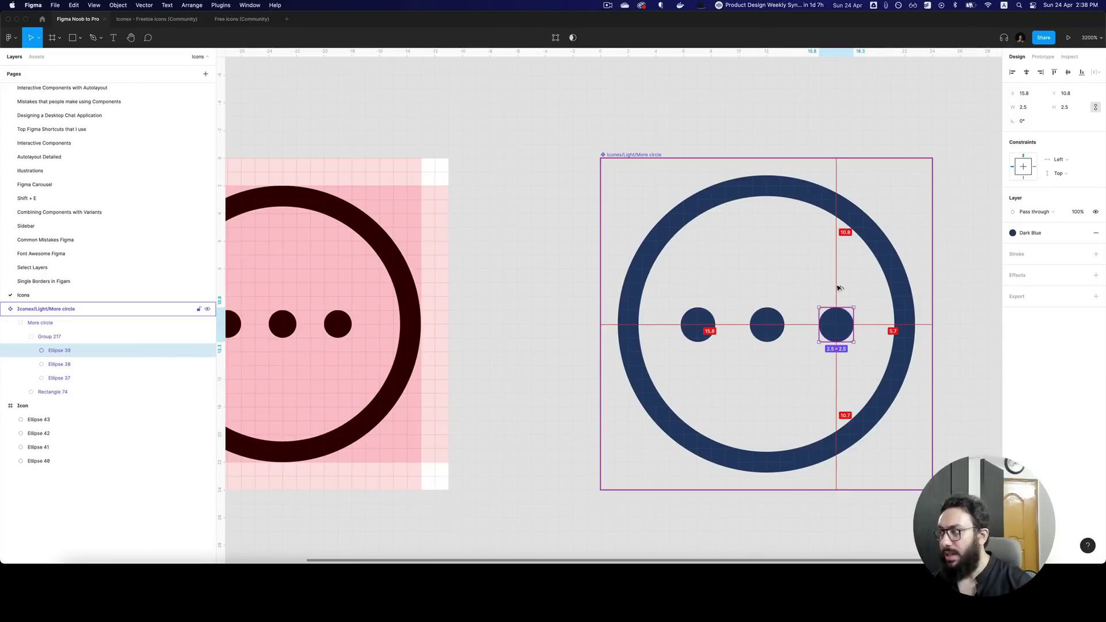
left_click(694, 320)
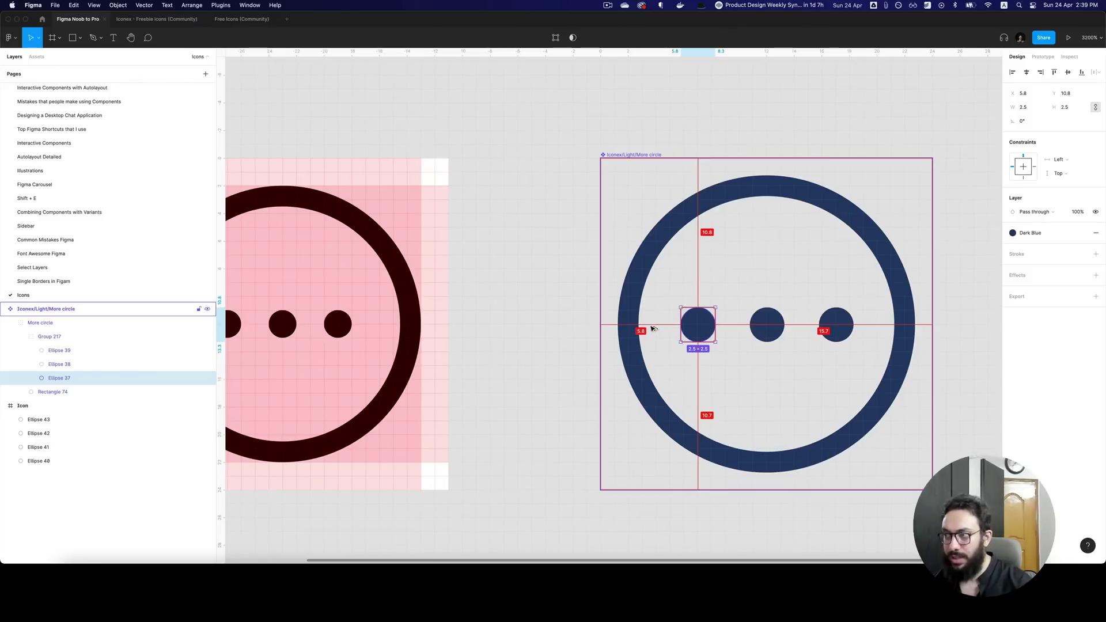
left_click(837, 323)
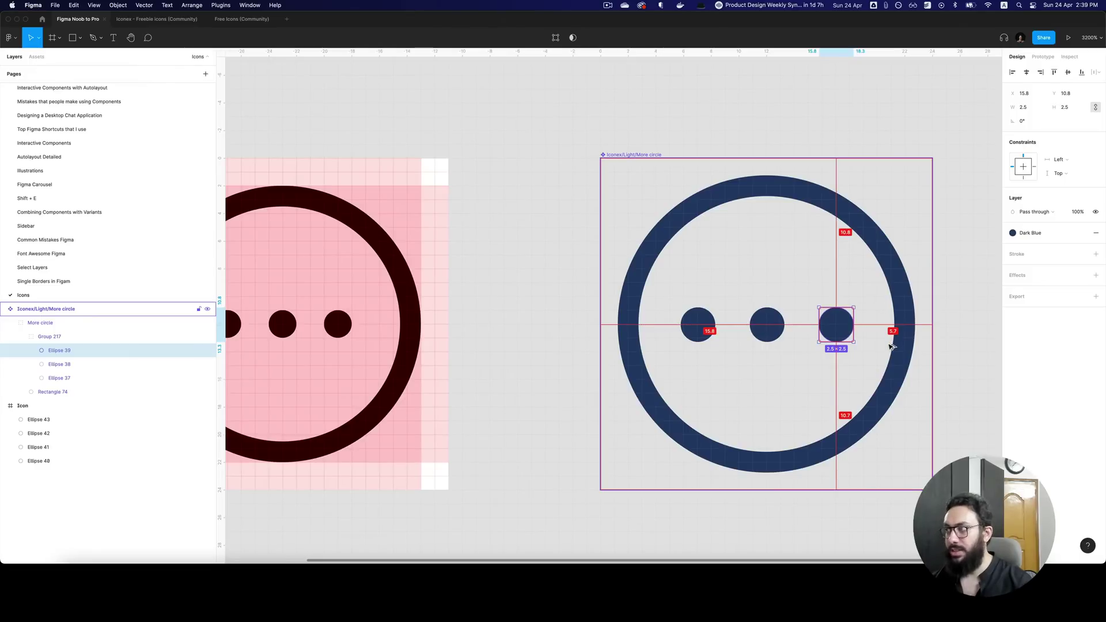
left_click(848, 419, "alt")
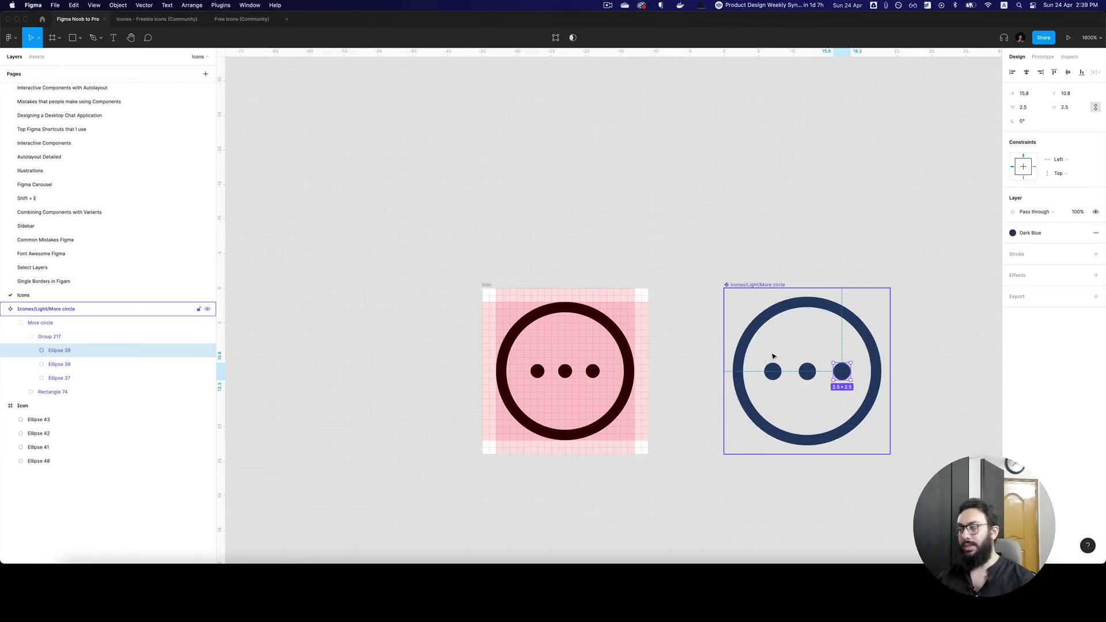
- Select the whole reference More circle component and delete it
left_click(746, 282)
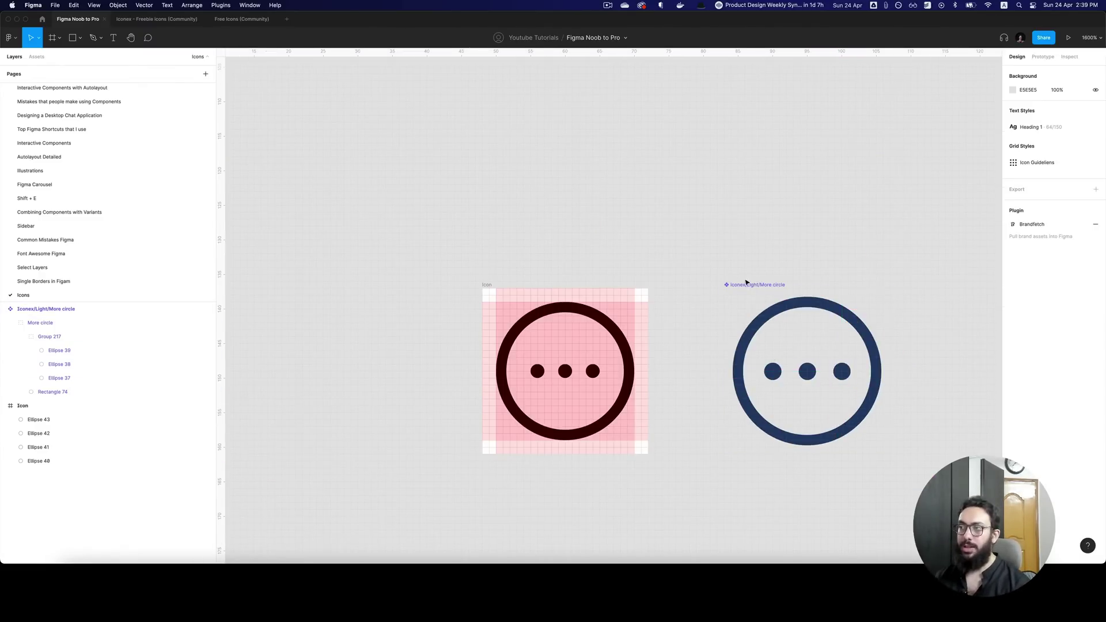
left_click(746, 284)
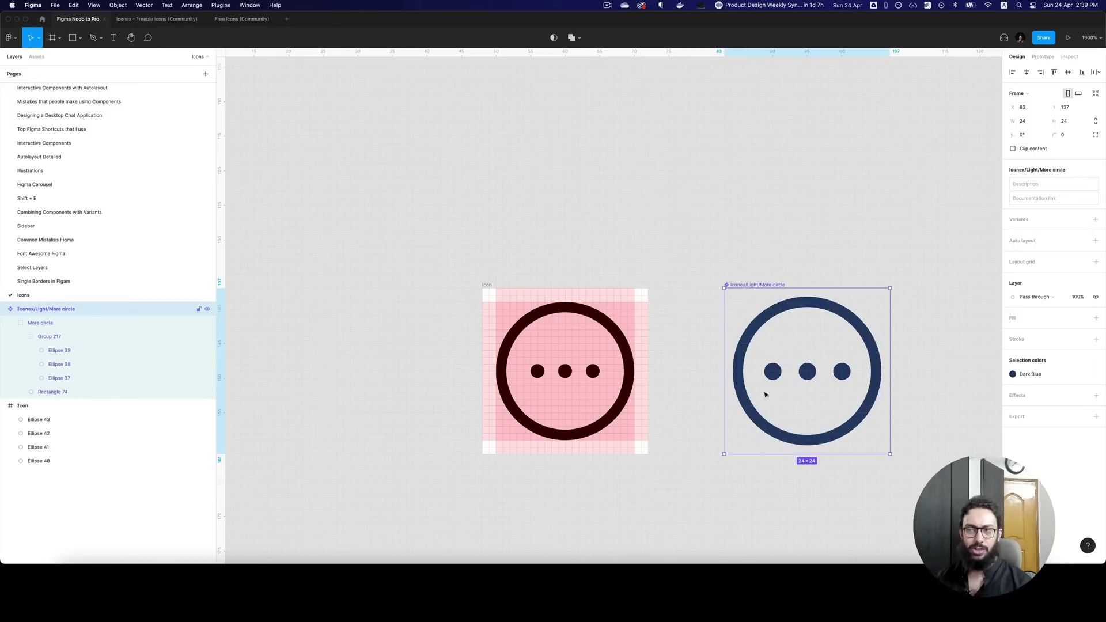
key("BackSpace")
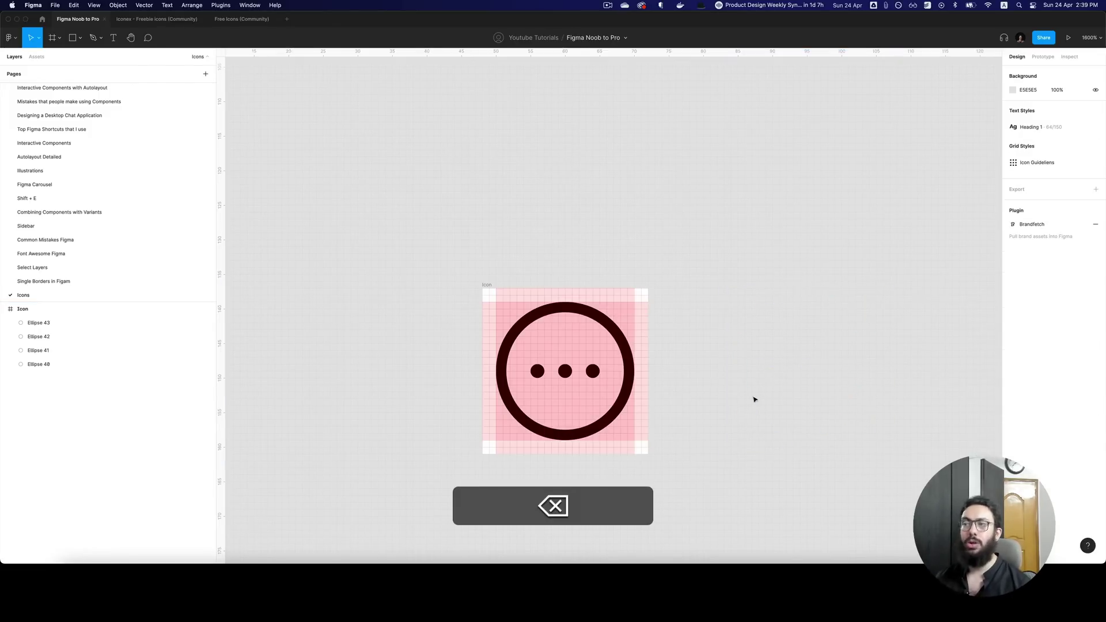
- Try moving the outer dots 1 px outward to X 16 and X 6, check their distances to the ring, and undo the moves
key("z")
left_click(559, 372)
left_click(593, 373)
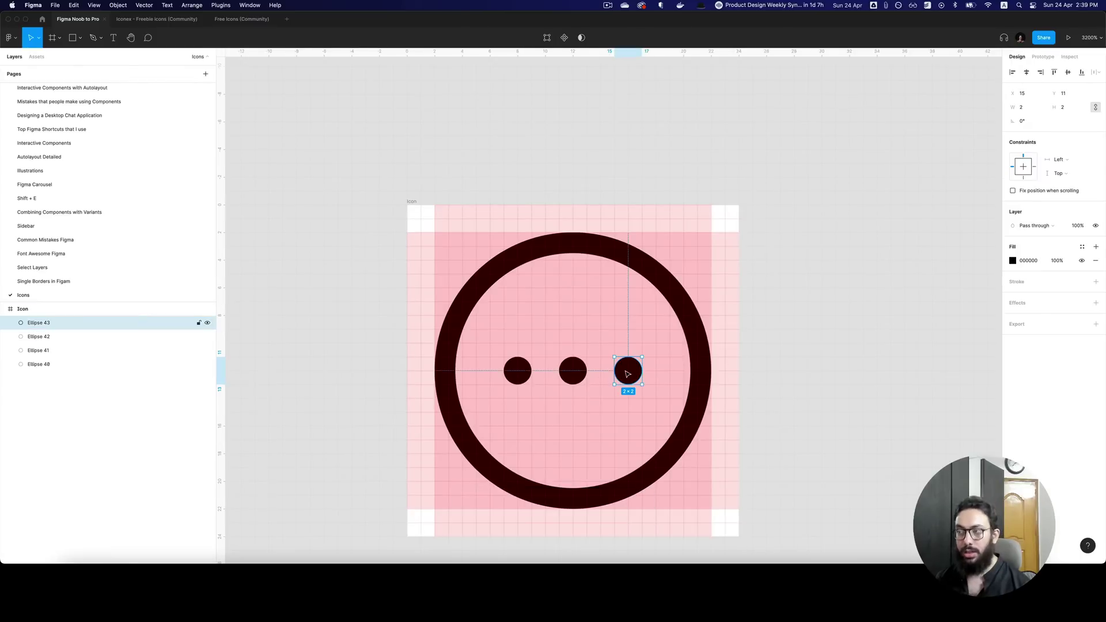
key("Right")
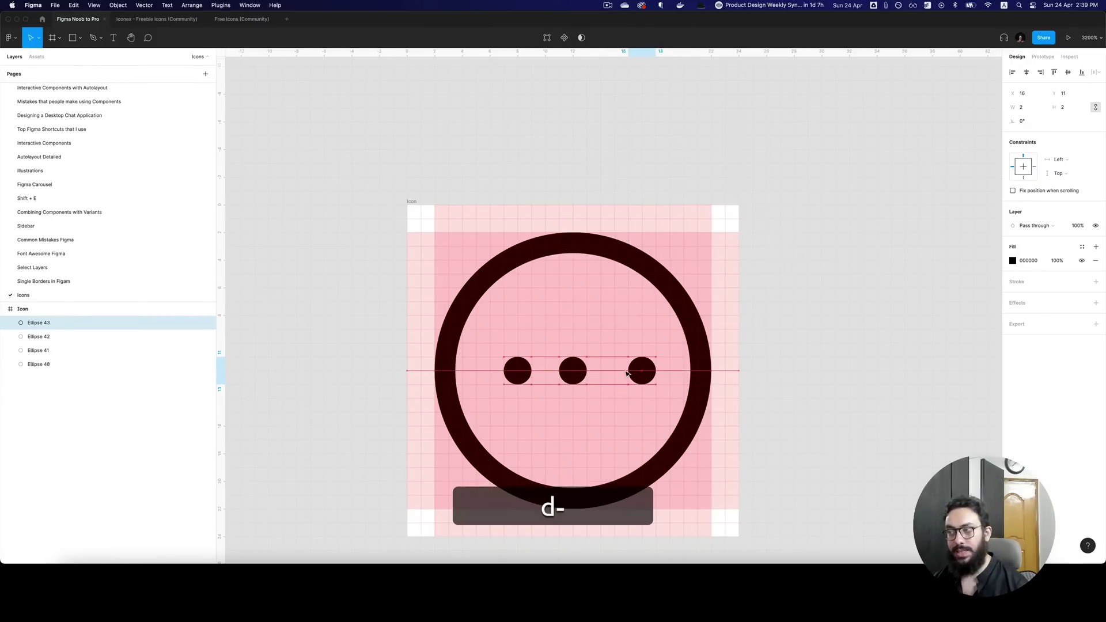
left_click(525, 377)
key("Left")
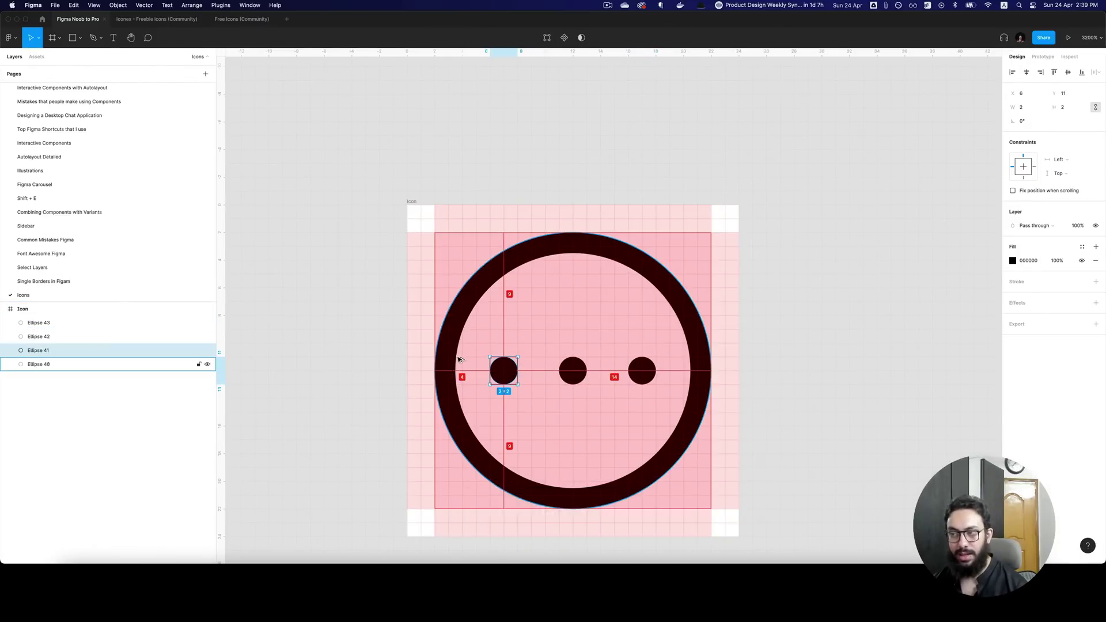
key("alt")
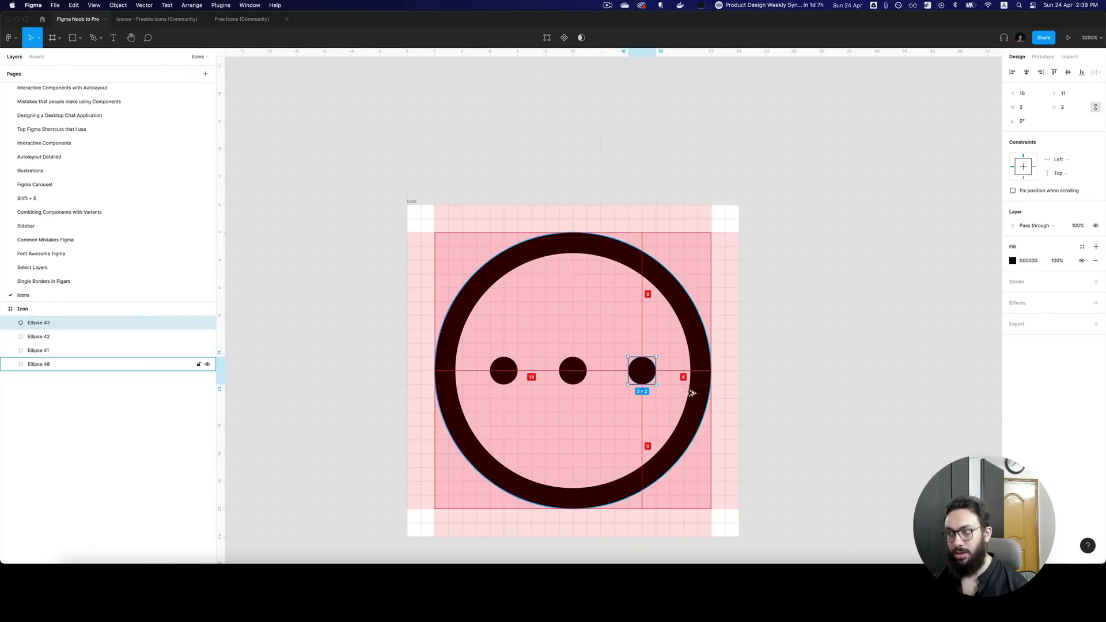
key("super+z")
key("super+z")
key("super+z")
key("super+z")
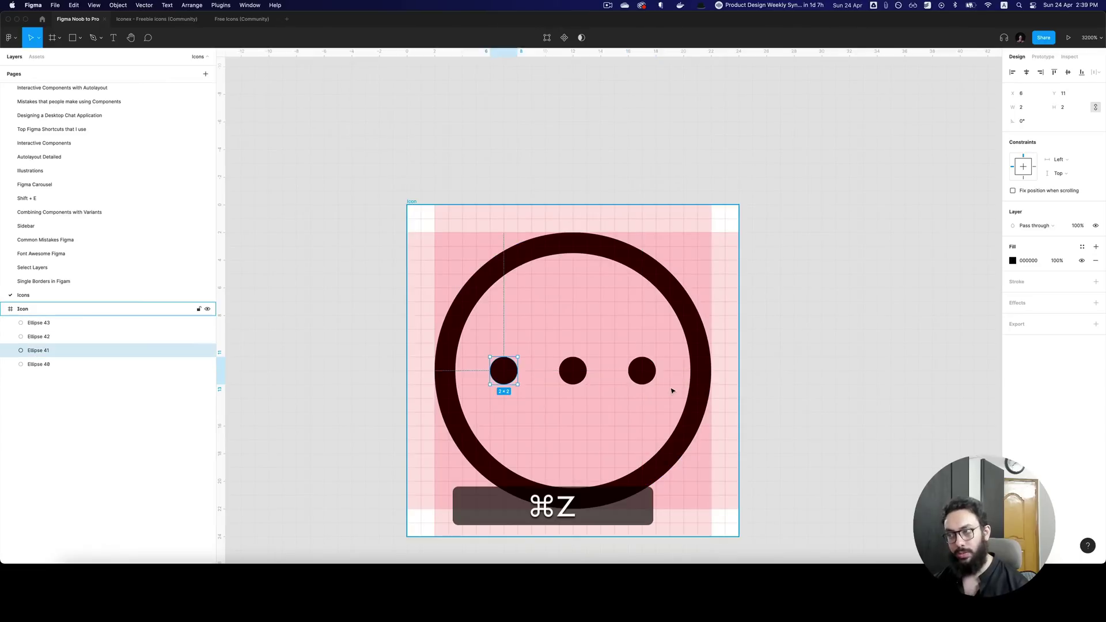
scroll(738, 371, "down", 5)
left_click(738, 370, "alt")
left_click(782, 365)
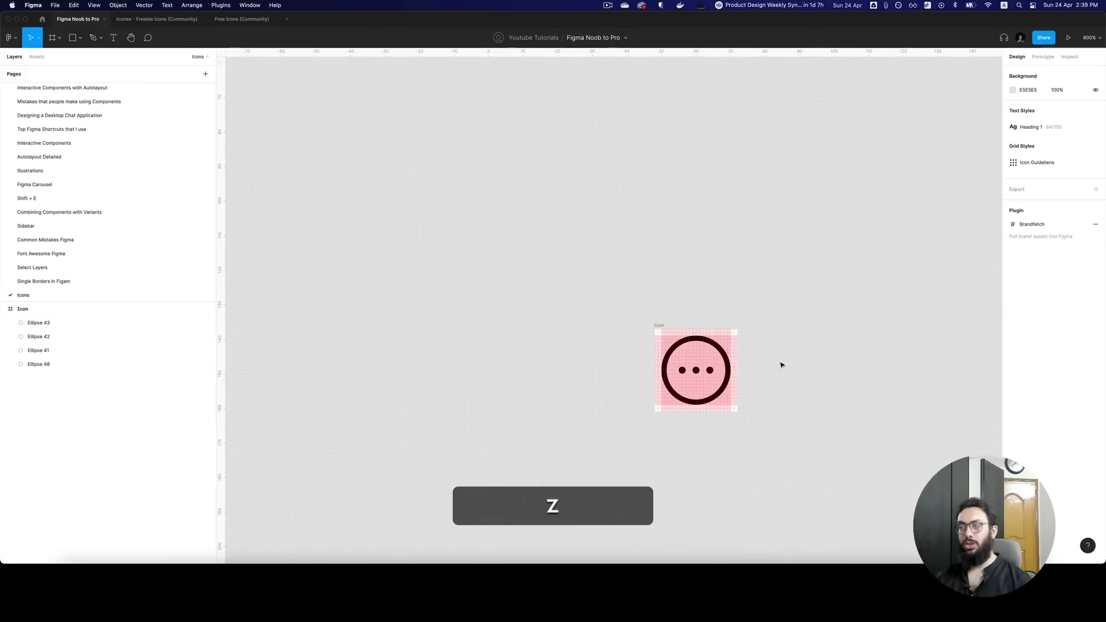
- Switch to the Free Icons (Community) file and copy the Settings gear group from the Line set
scroll(802, 365, "right", 1)
key("z")
left_click(848, 384)
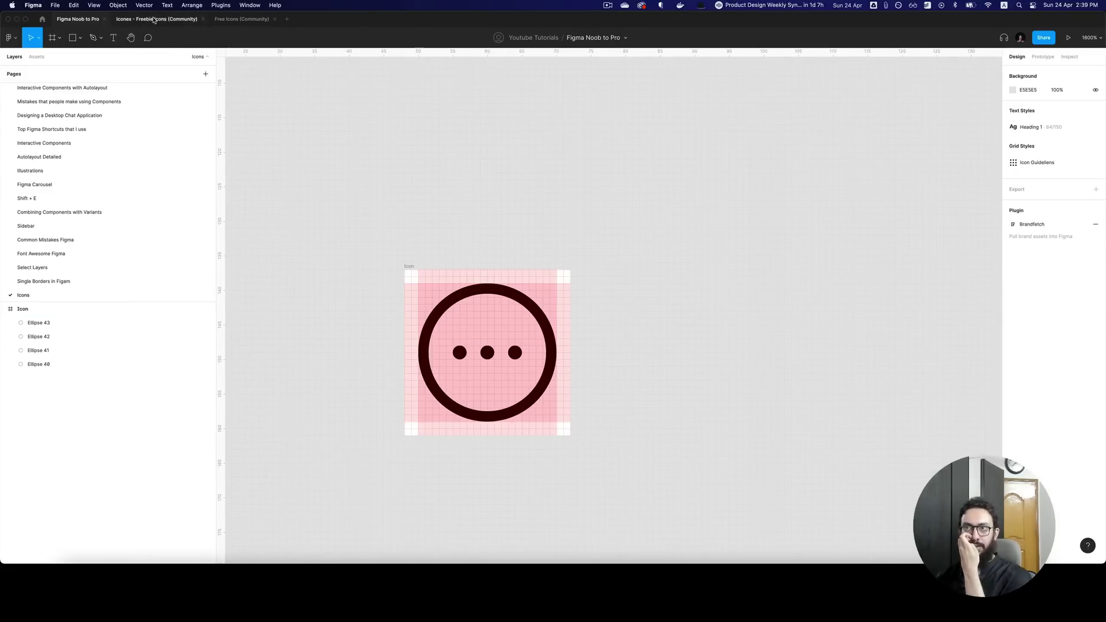
left_click(230, 23)
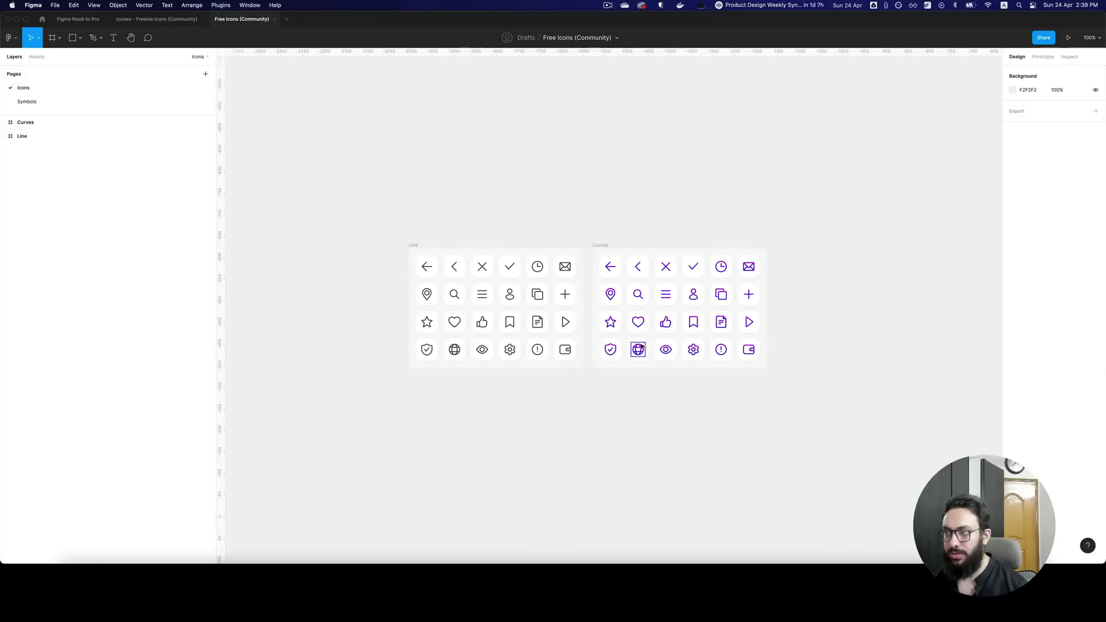
left_click(531, 263)
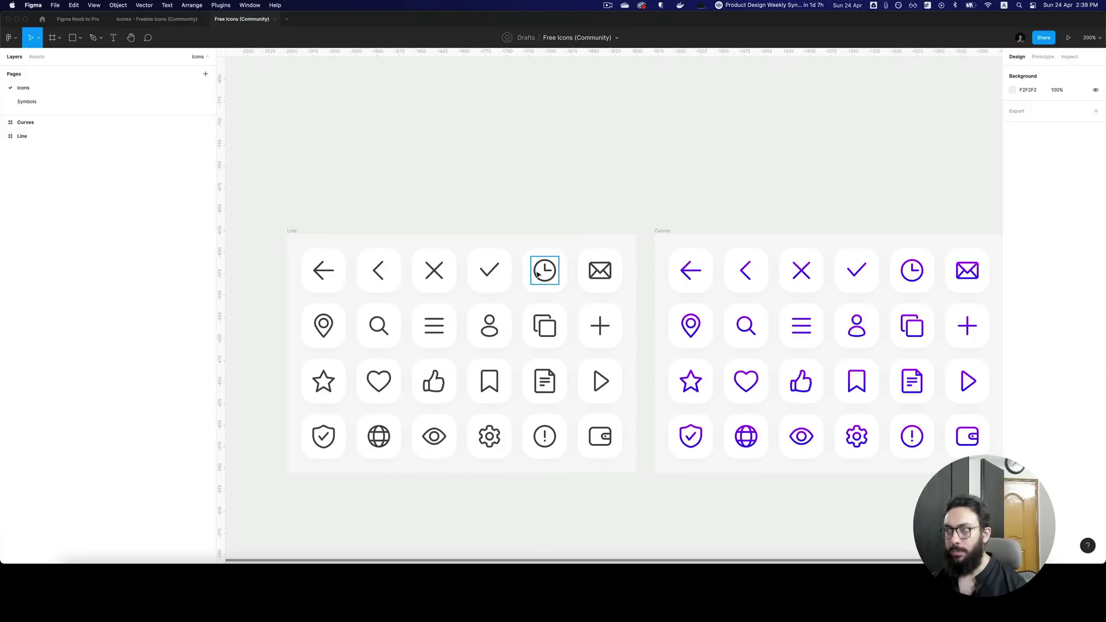
scroll(477, 420, "down", 1)
left_click(477, 421)
left_click(505, 409)
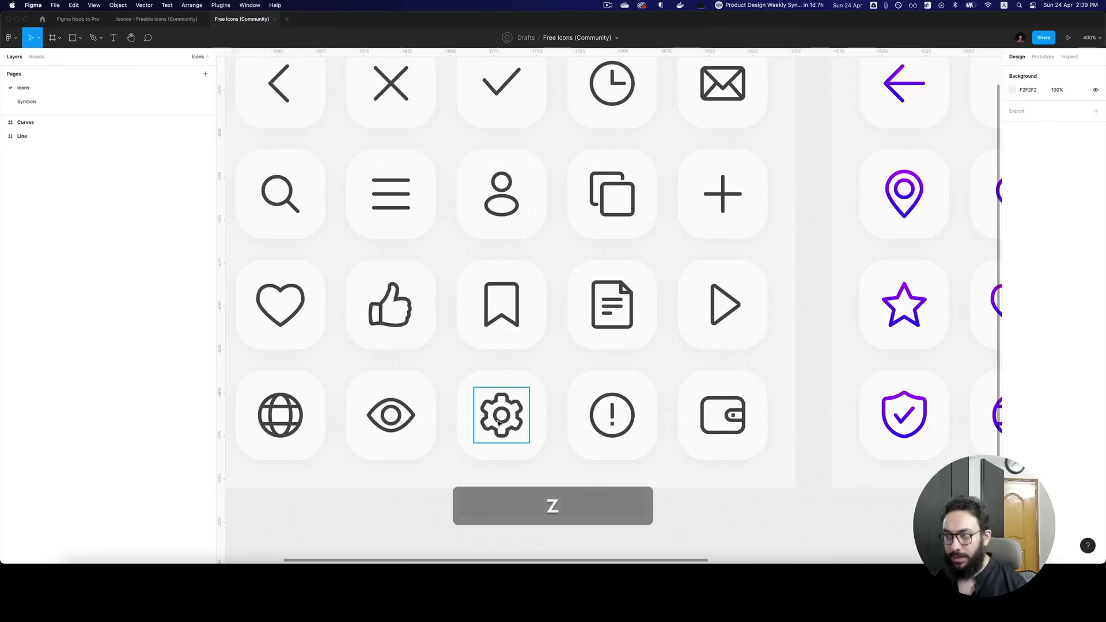
key("super+c")
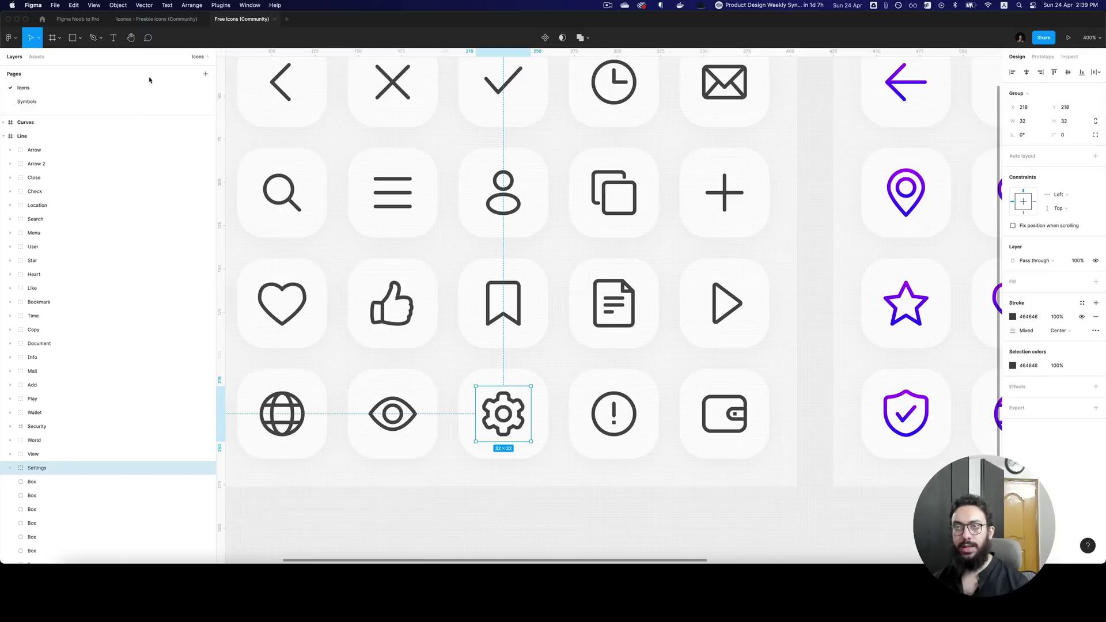
key("super+c")
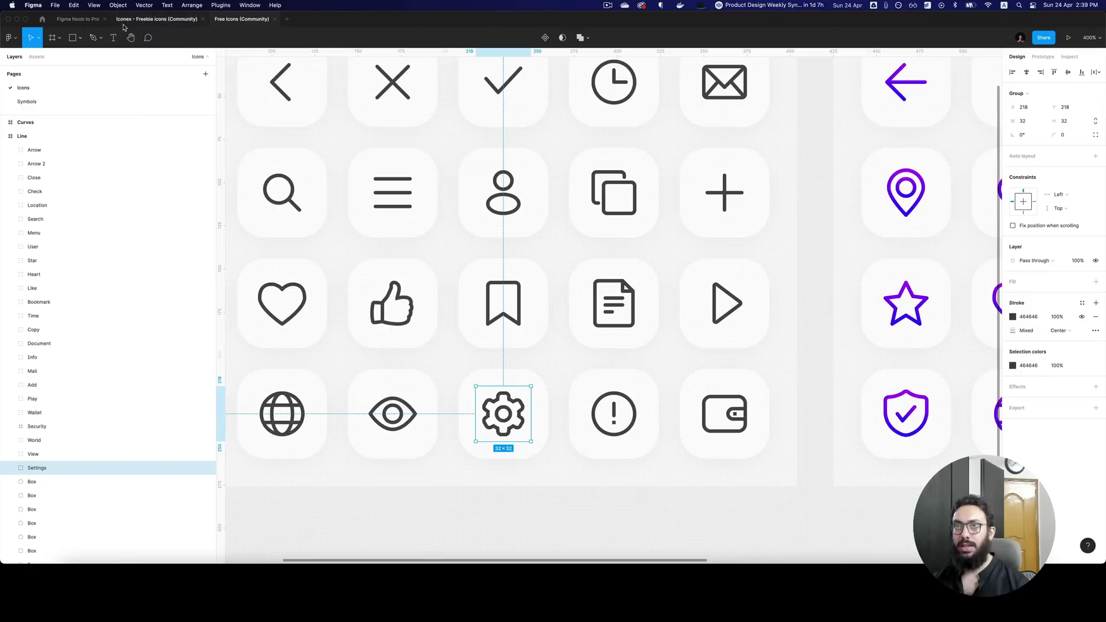
- In the Figma Noob to Pro file, duplicate the Icon frame at X 112, Y 137 and paste the Settings gear above the copy
left_click(80, 20)
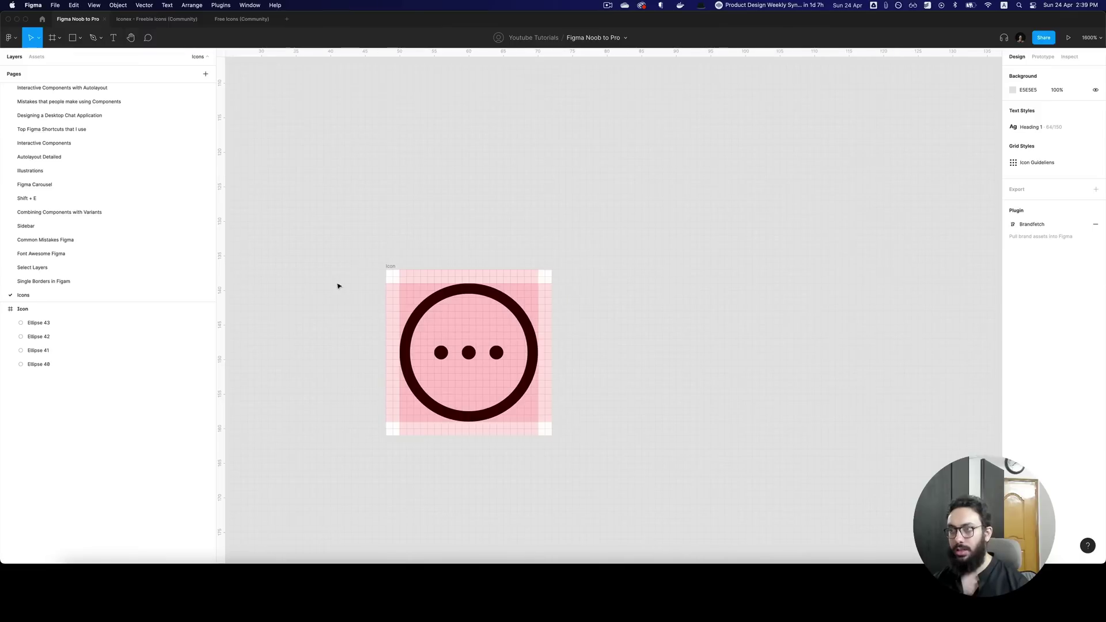
left_click(395, 267)
key("super+d")
key("super+z")
key("super+z")
key("super+z")
key("super+z")
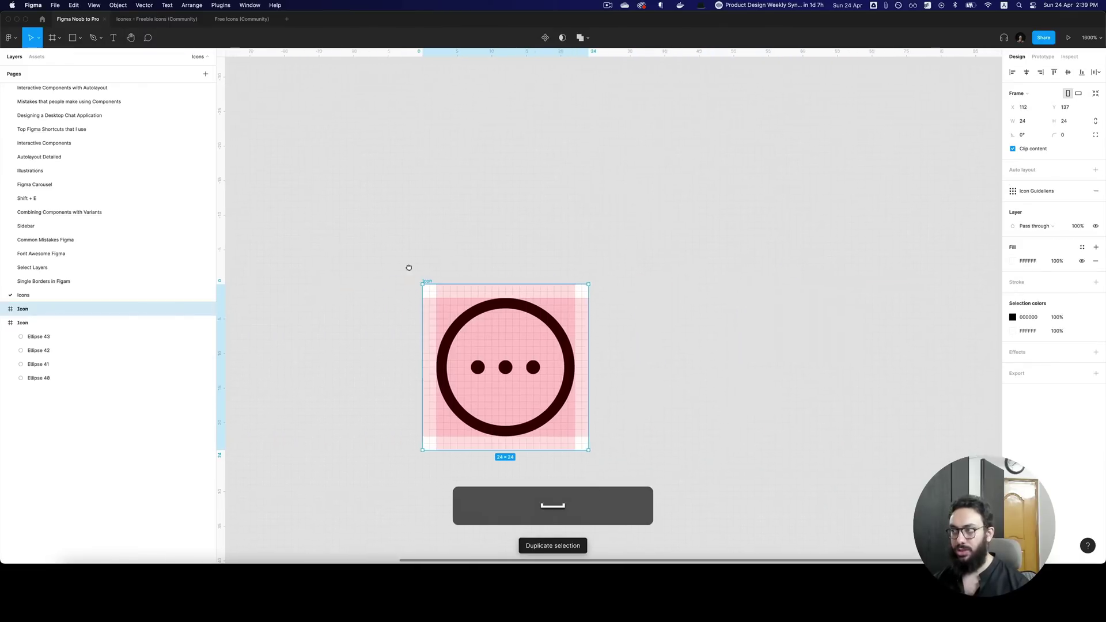
left_click(424, 245, "alt")
left_click(424, 244, "alt")
left_click(424, 244, "alt")
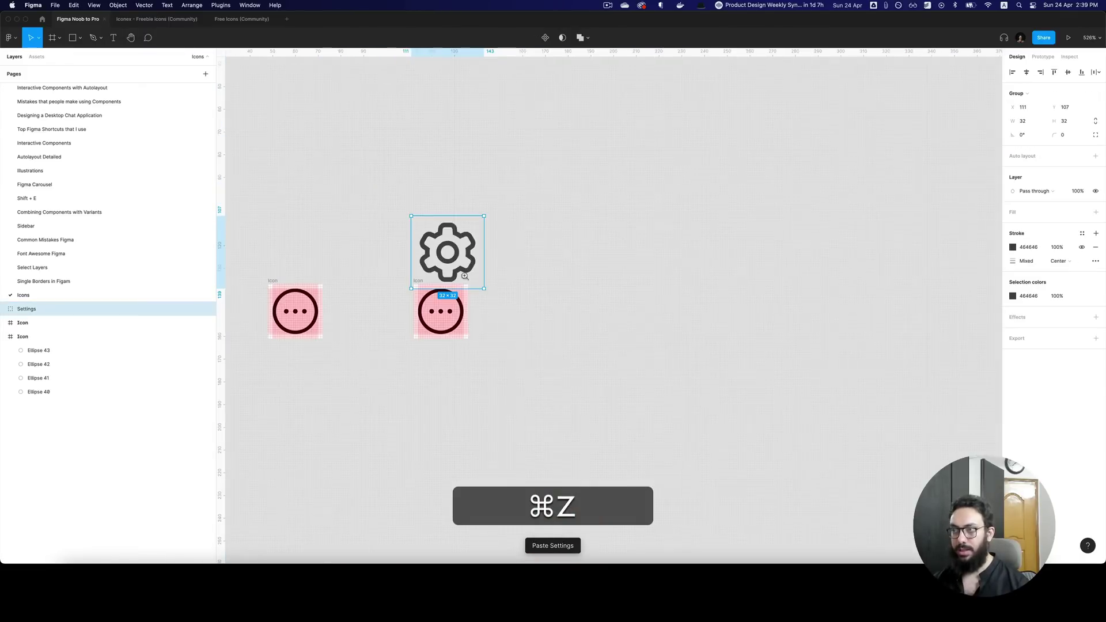
left_click_drag(461, 273, 476, 256)
- Select the three dots in the duplicated Icon frame and remove them, keeping only the outer ring
key("z")
double_click(438, 283)
left_click(462, 326)
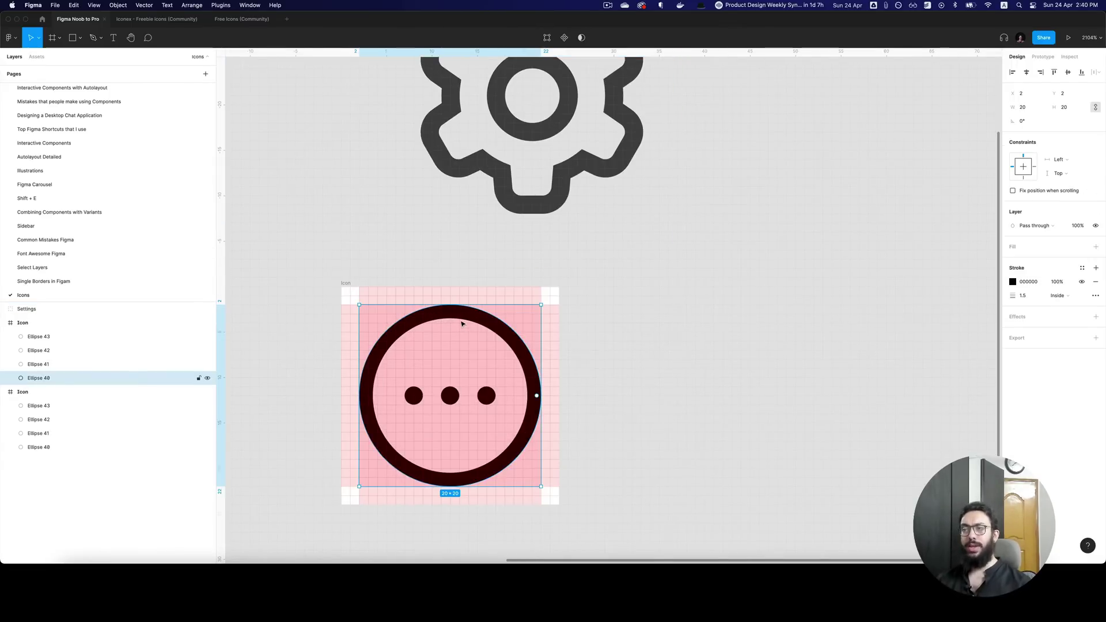
left_click(486, 396)
left_click(451, 396, "shift")
left_click(414, 396, "shift")
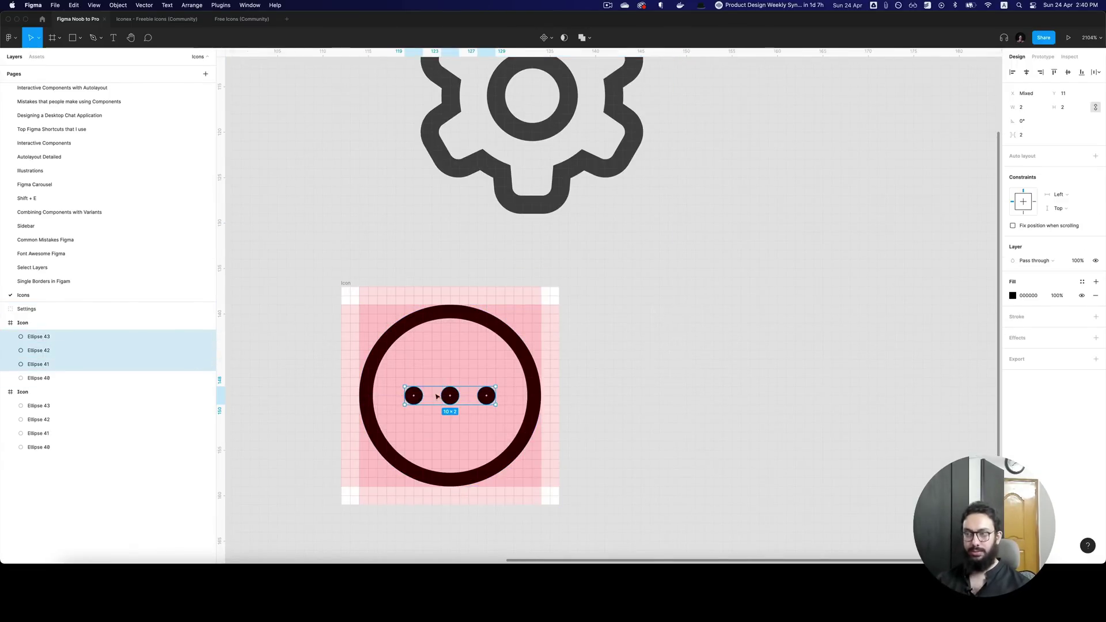
key("super+x")
- Shrink the ring in the duplicated frame to 14 × 14 px, centred at X 5, Y 5
left_click(537, 396)
key("z")
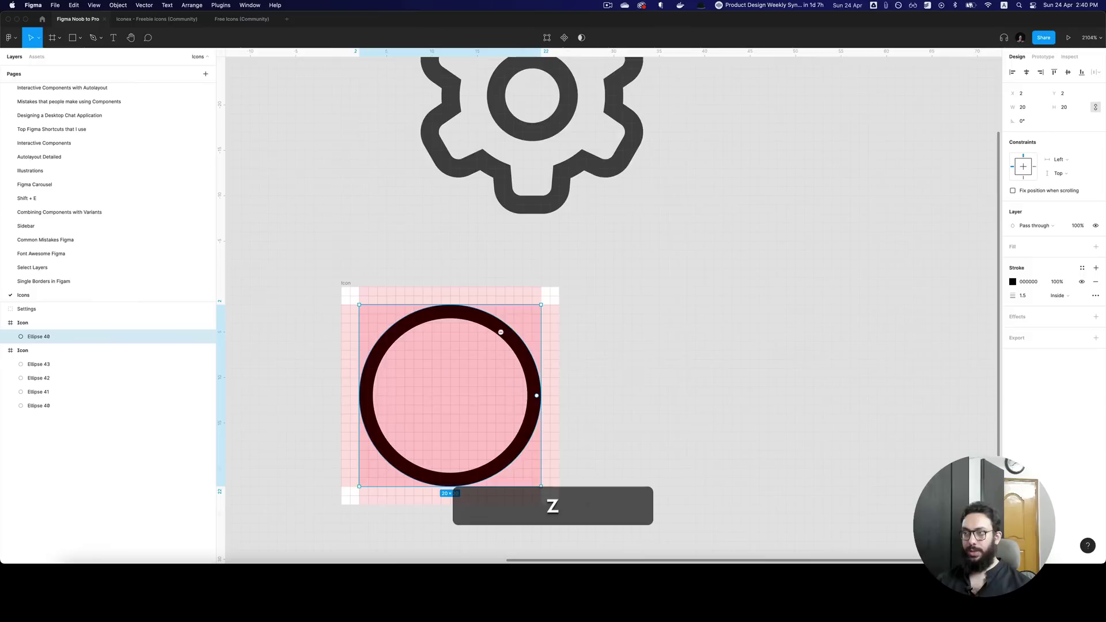
left_click(501, 332, "alt")
left_click_drag(519, 321, 542, 105)
left_click(494, 185)
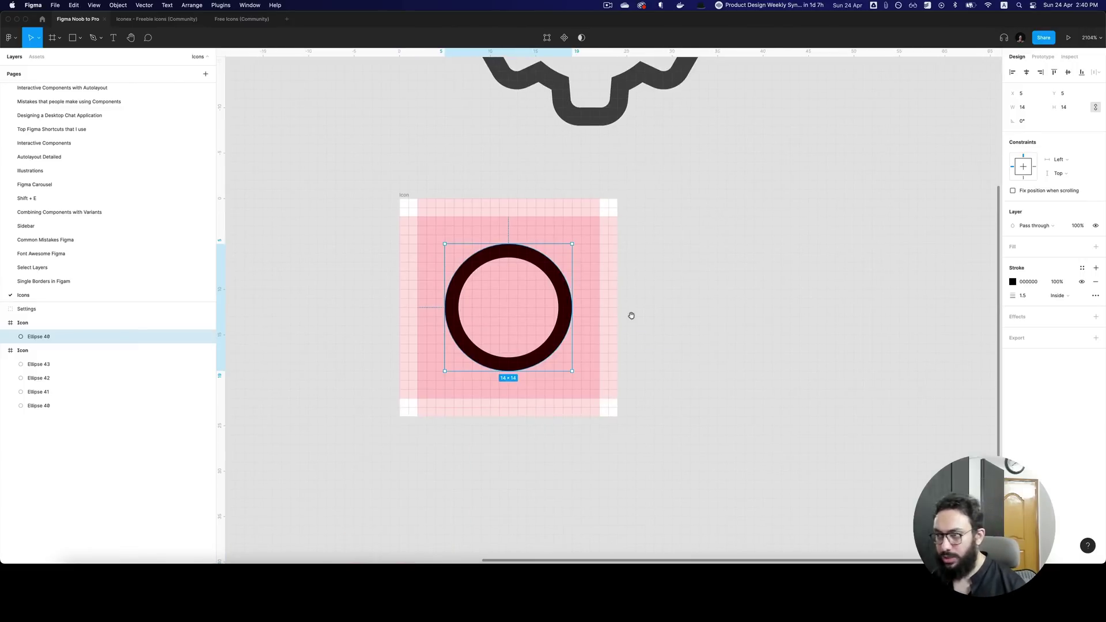
- Draw a vertical rectangle across the ring between the margin guides, sized 4 × 20 px at X 10, Y 2
key("d")
key("minus")
key("r")
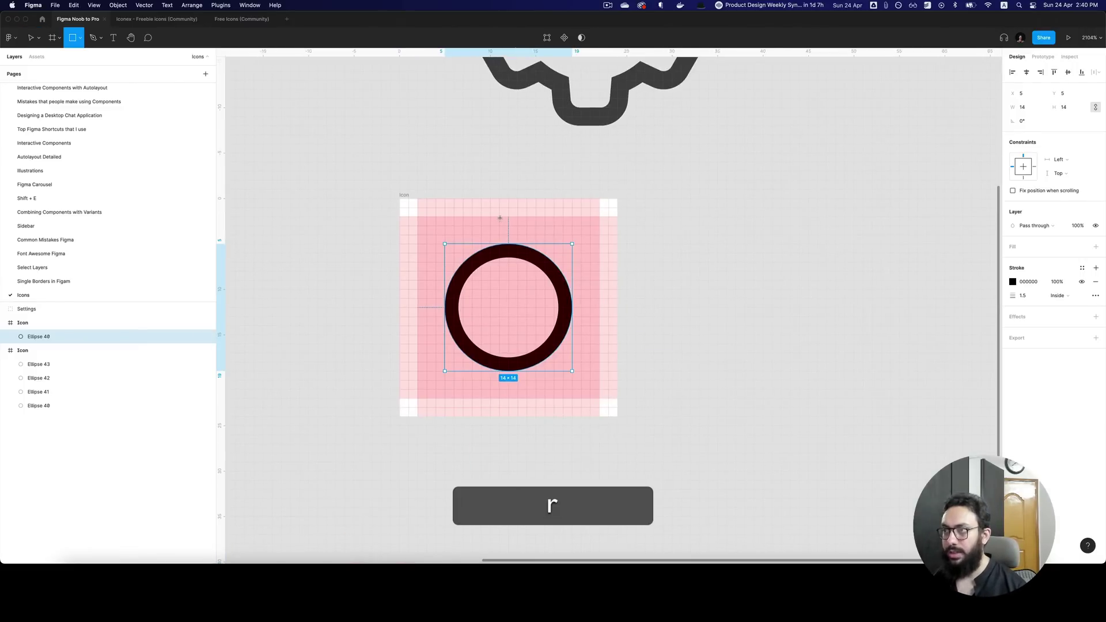
mouse_move(500, 218)
left_mouse_down()
mouse_move(526, 288)
mouse_move(527, 381)
left_mouse_up()
mouse_move(529, 312)
left_mouse_down()
mouse_move(546, 368)
mouse_move(529, 349)
left_mouse_up()
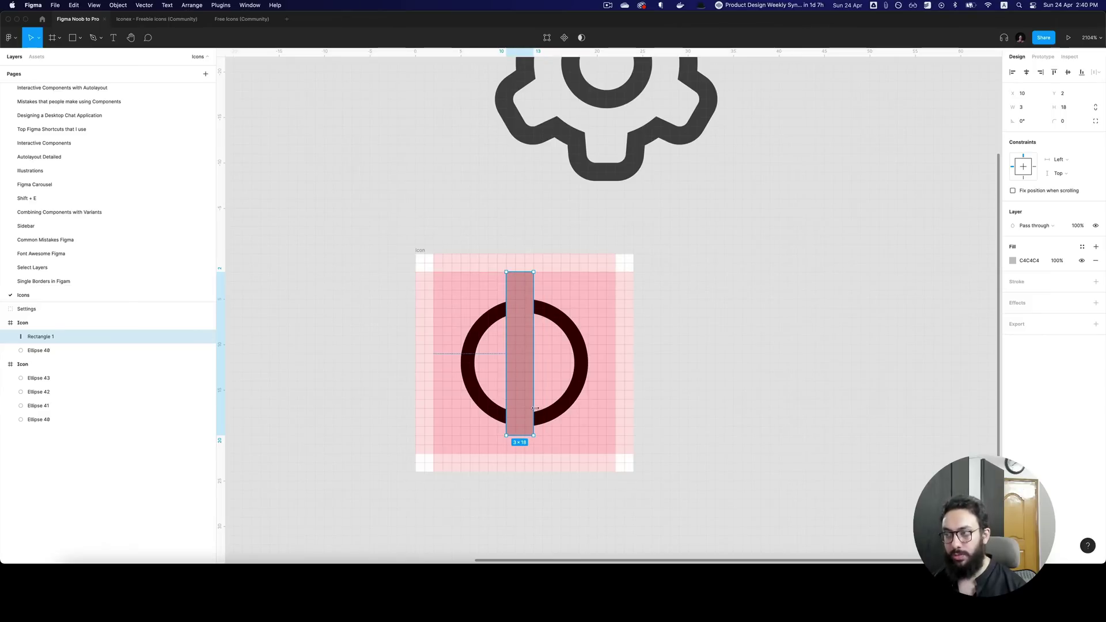
left_click_drag(535, 409, 524, 454)
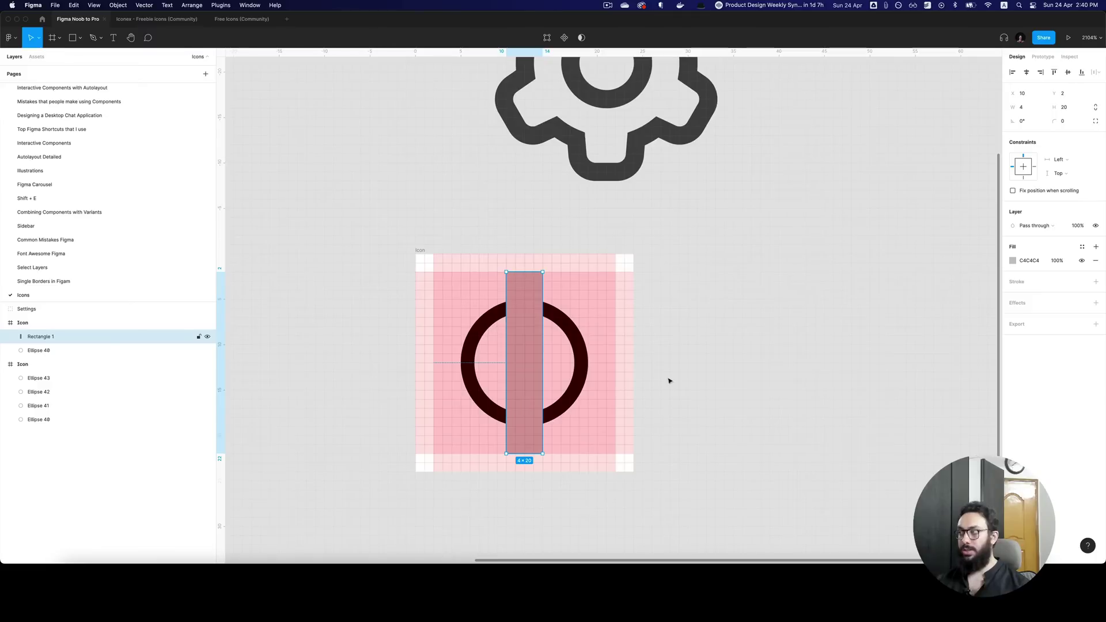
- Replace the rectangle's fill with a 1 px inside stroke in 000000 and widen it to 6 px at X 9
left_click(1096, 282)
left_click(1096, 260)
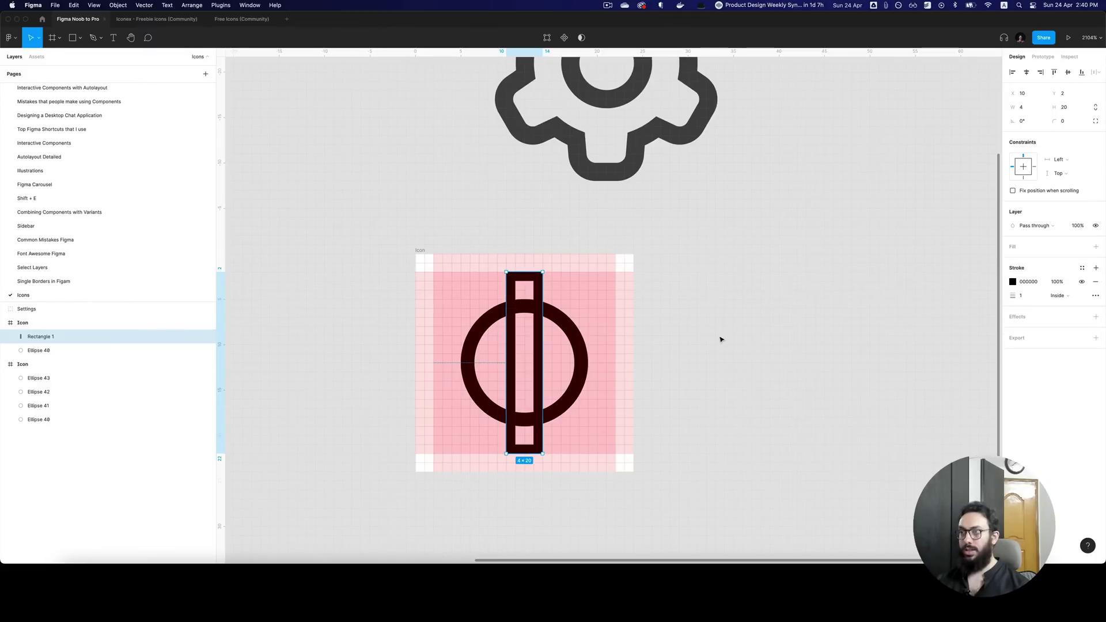
key("super+Right")
key("super+Right")
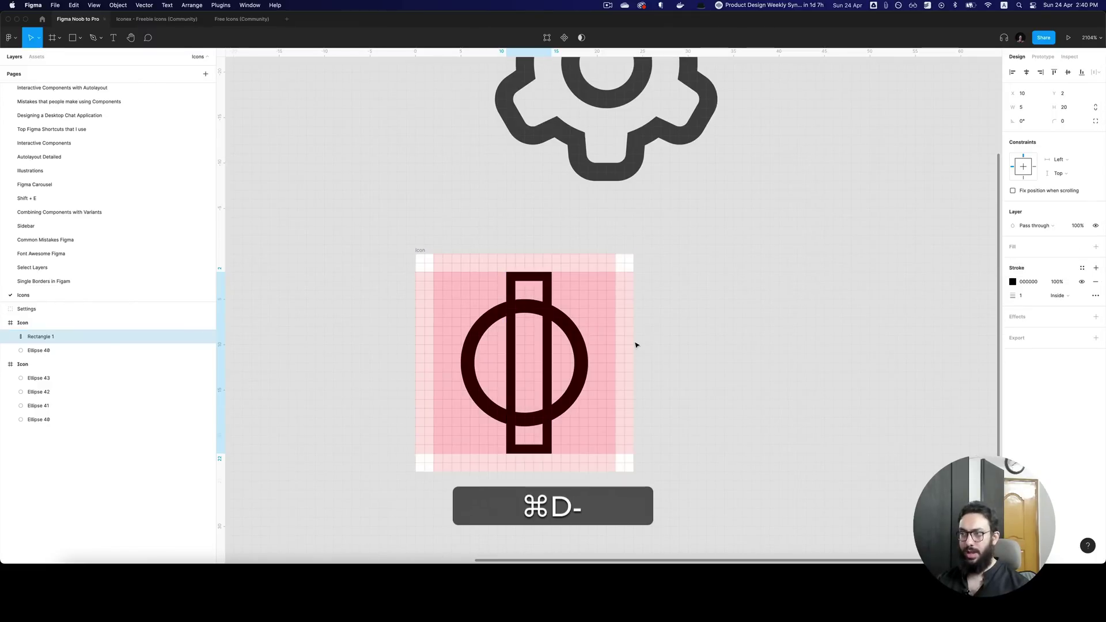
key("Left")
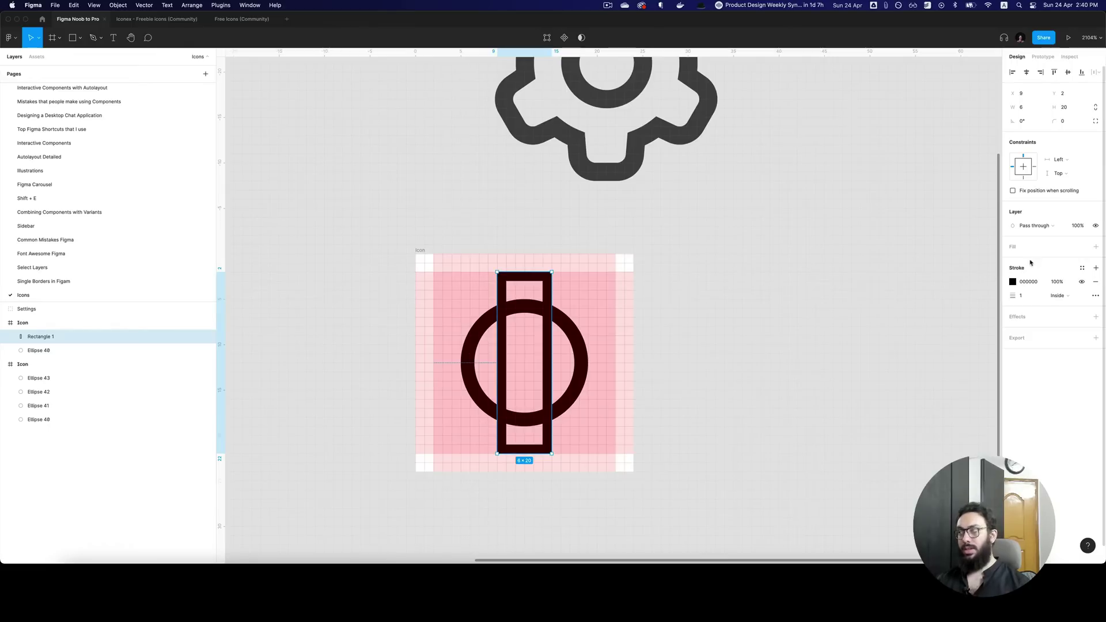
- Set the rectangle's corner radius to 2
left_click(1064, 122)
type("2")
key("Tab")
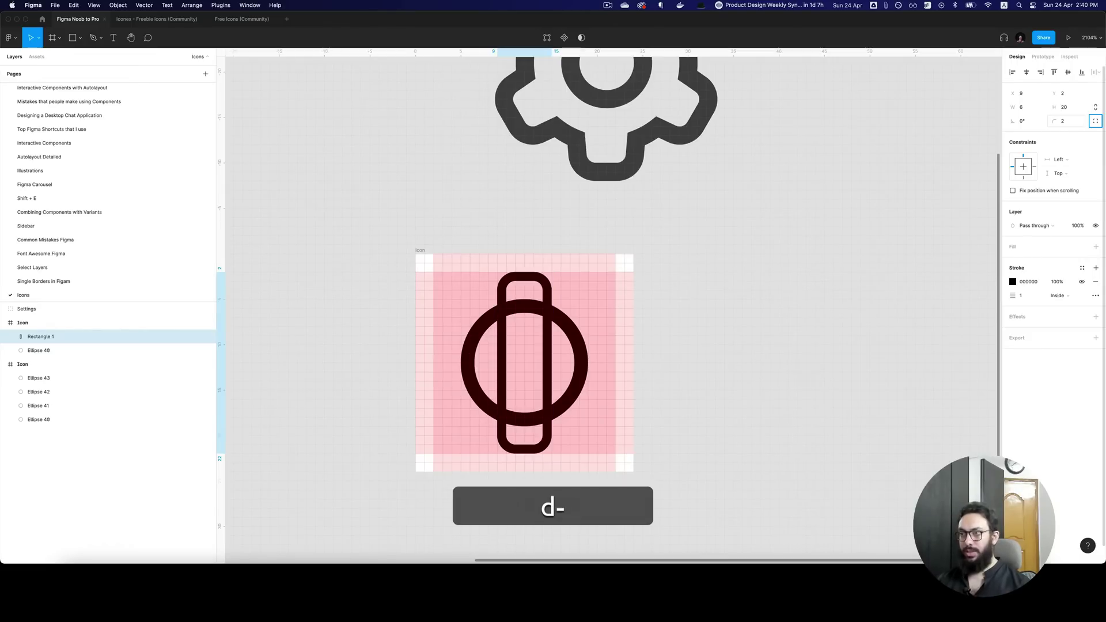
- Duplicate the rounded rectangle in place and rotate the copy to -45° around the ring's centre
key("super+d")
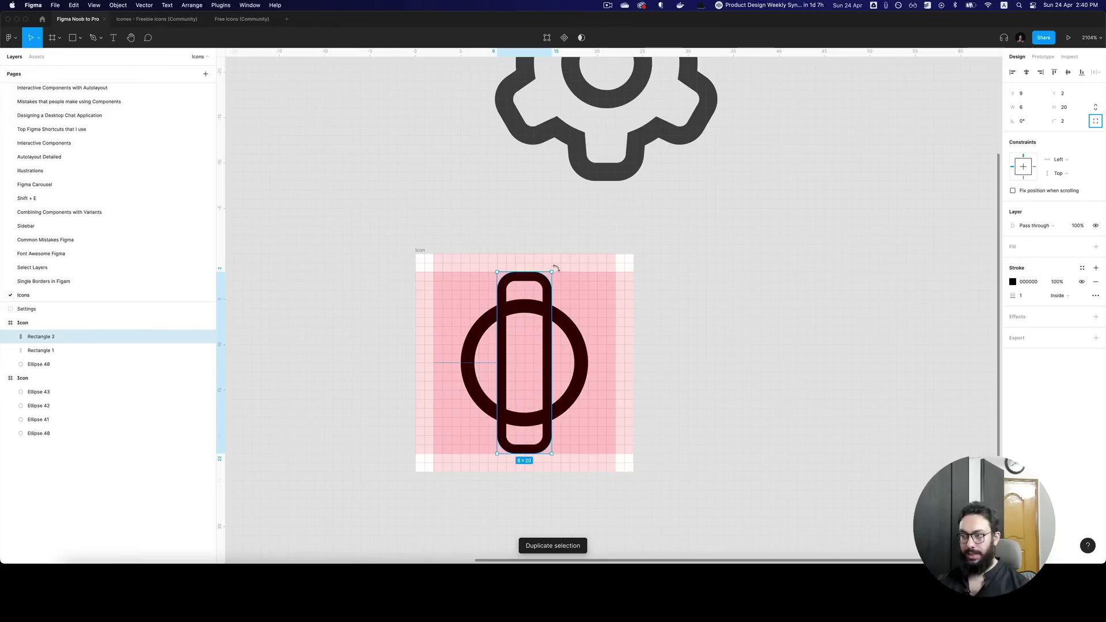
left_click_drag(566, 279, 598, 333)
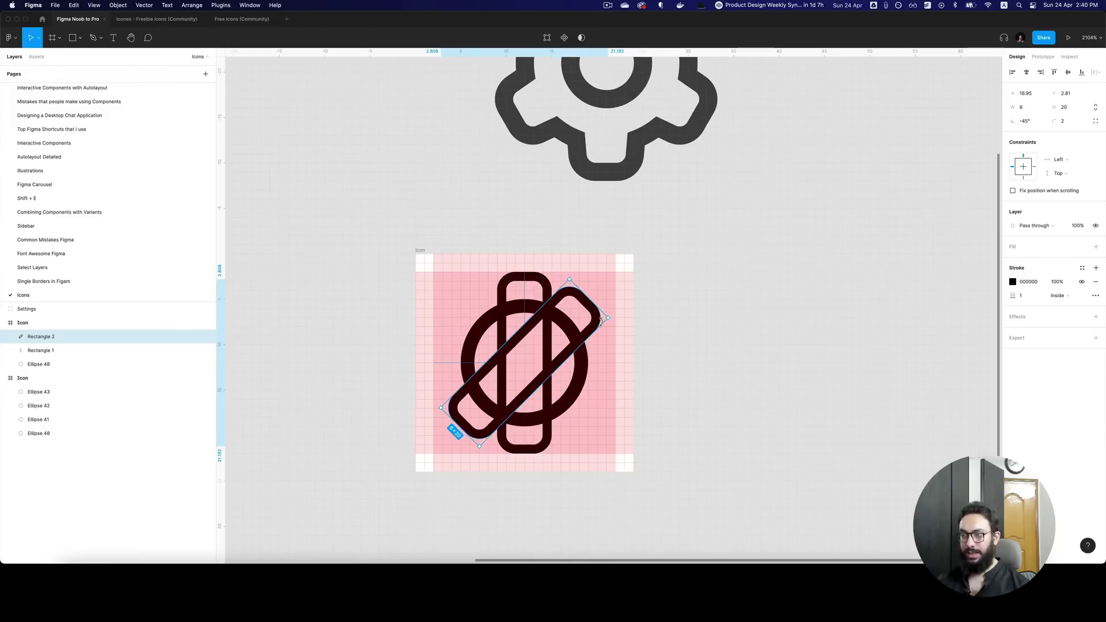
- Duplicate the upright rounded rectangle in place and rotate the copy to 45°
left_click(530, 295)
key("super+d")
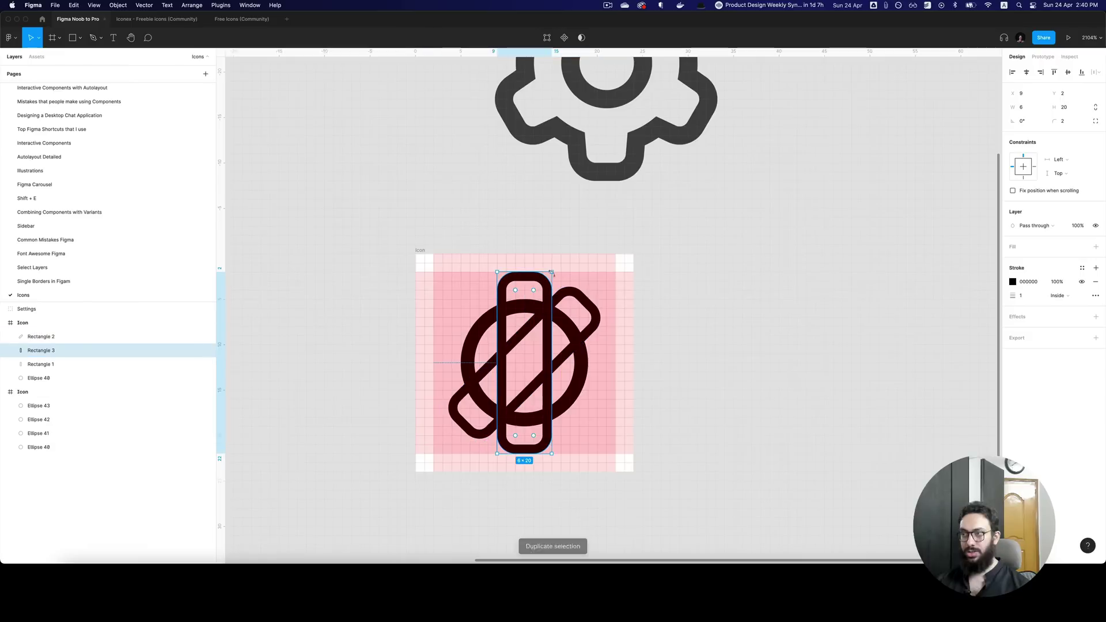
left_click_drag(556, 267, 483, 279)
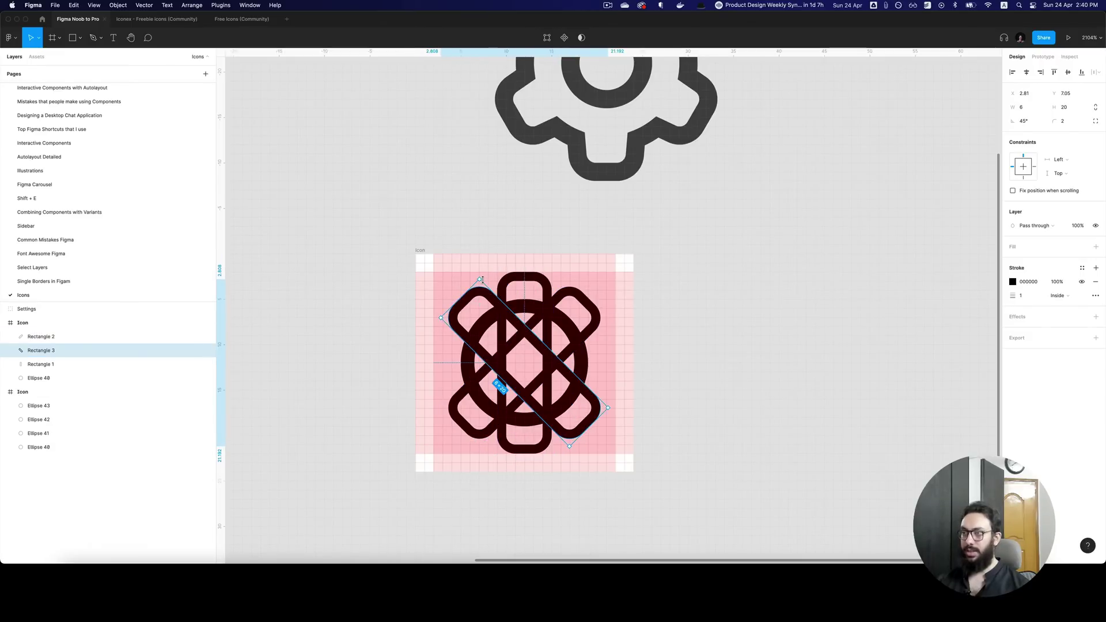
- Undo both rotated rectangle copies so that just the original upright rectangle is left over the ring
key("super+z")
key("super+z")
key("super+z")
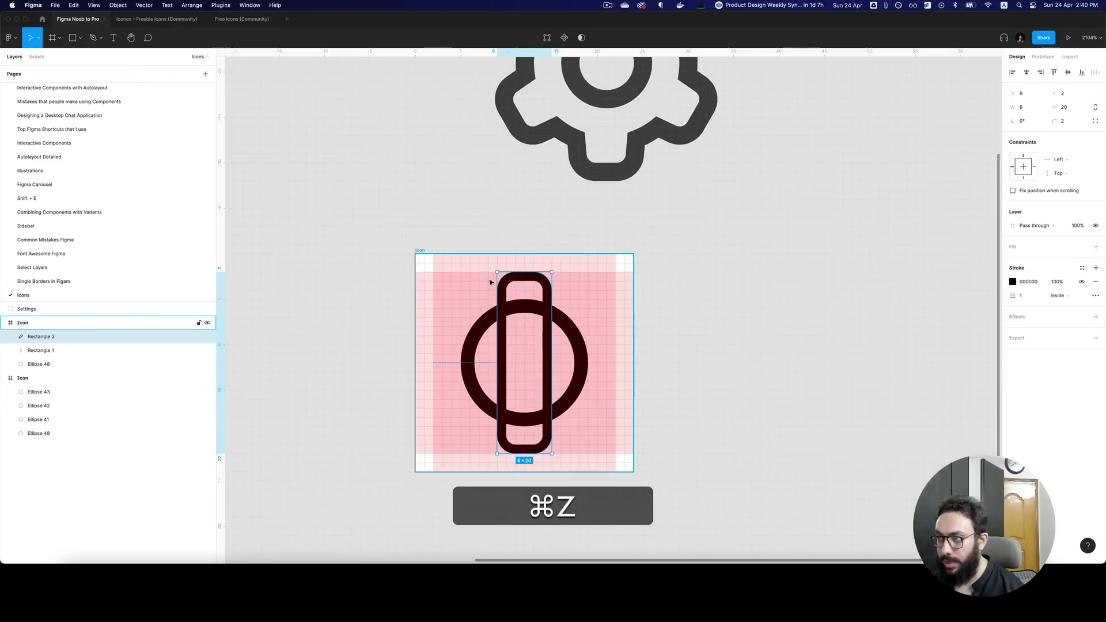
key("super+z")
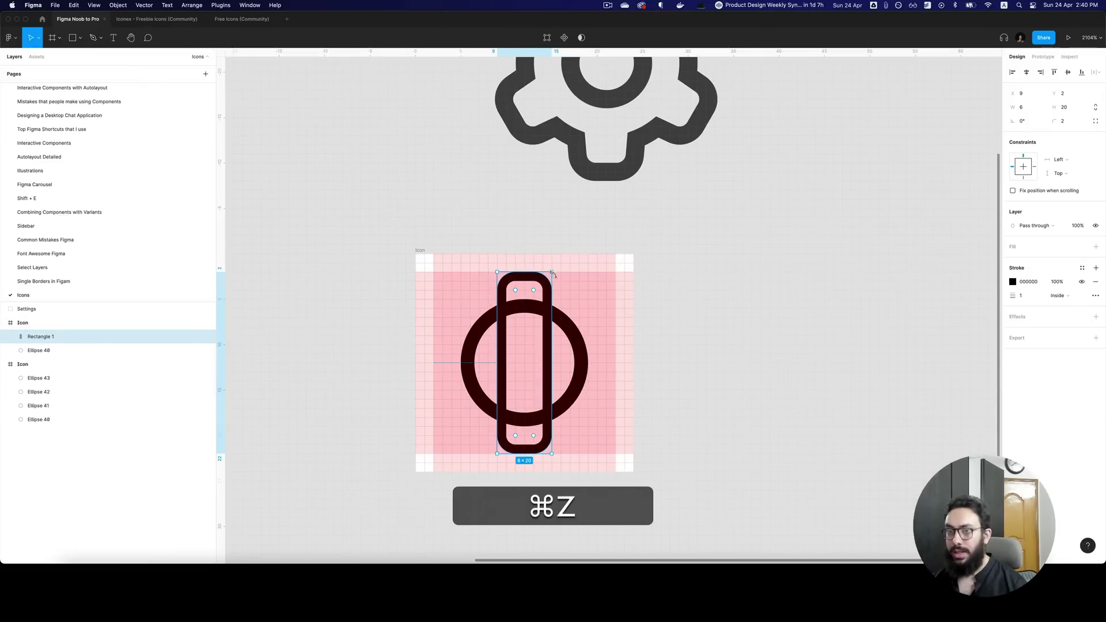
- Duplicate the upright rounded rectangle in place again and rotate the copy to -45° around the ring's centre
key("super+d")
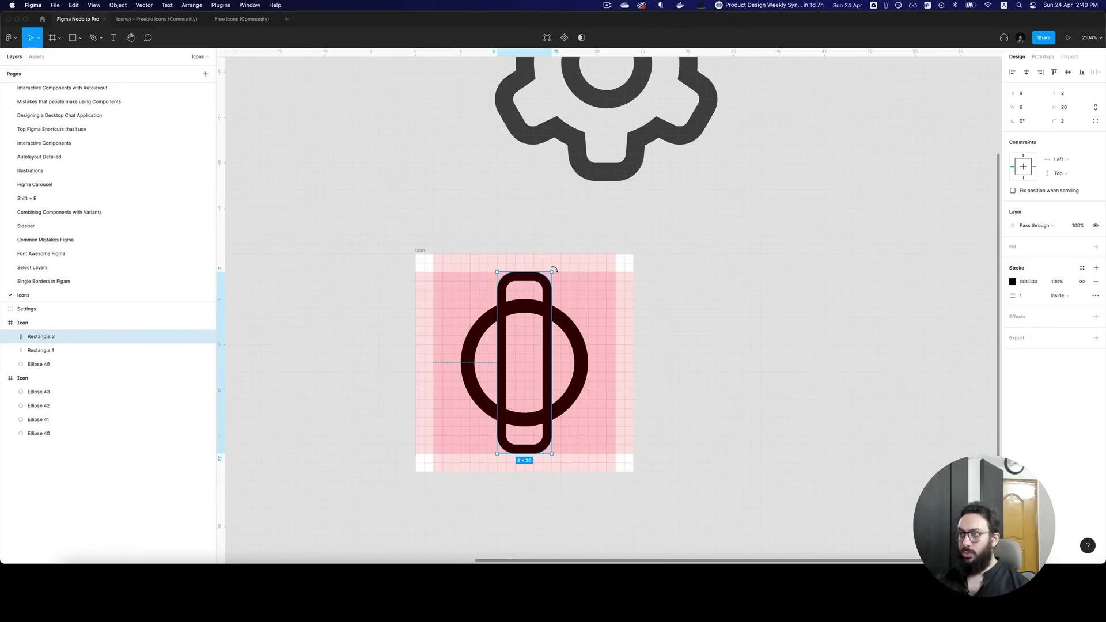
left_click_drag(559, 271, 597, 301)
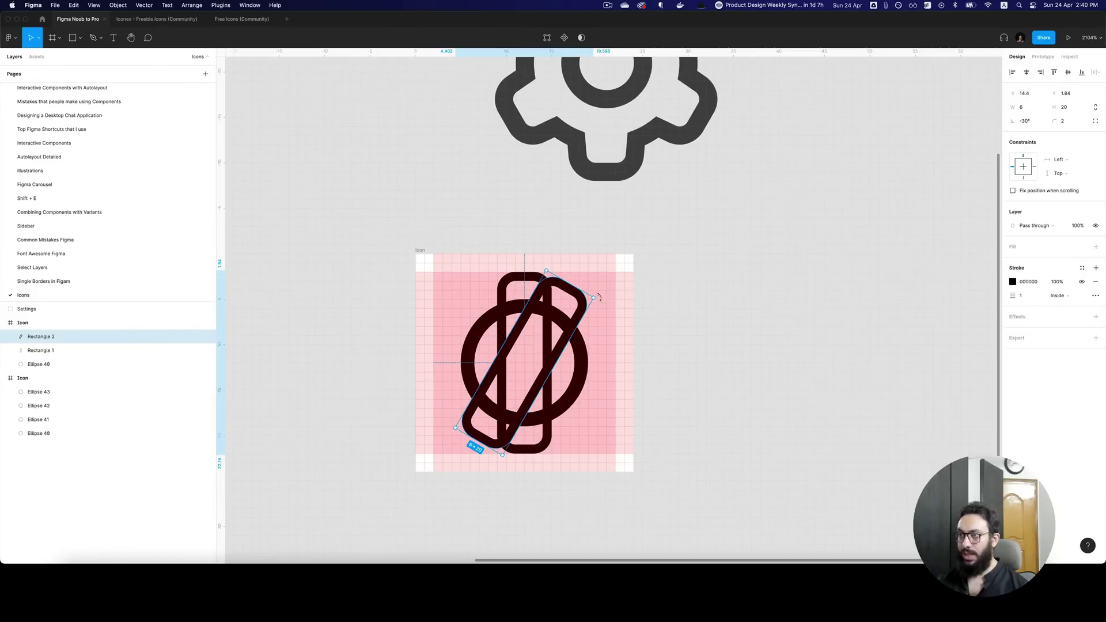
left_click_drag(600, 298, 553, 249)
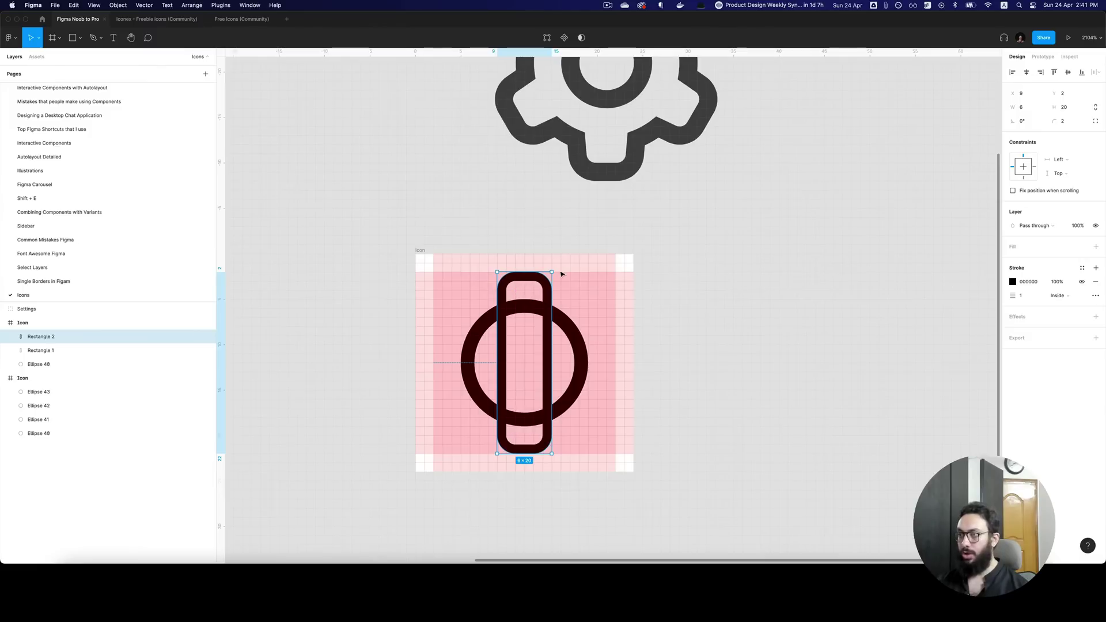
left_click_drag(553, 269, 619, 316)
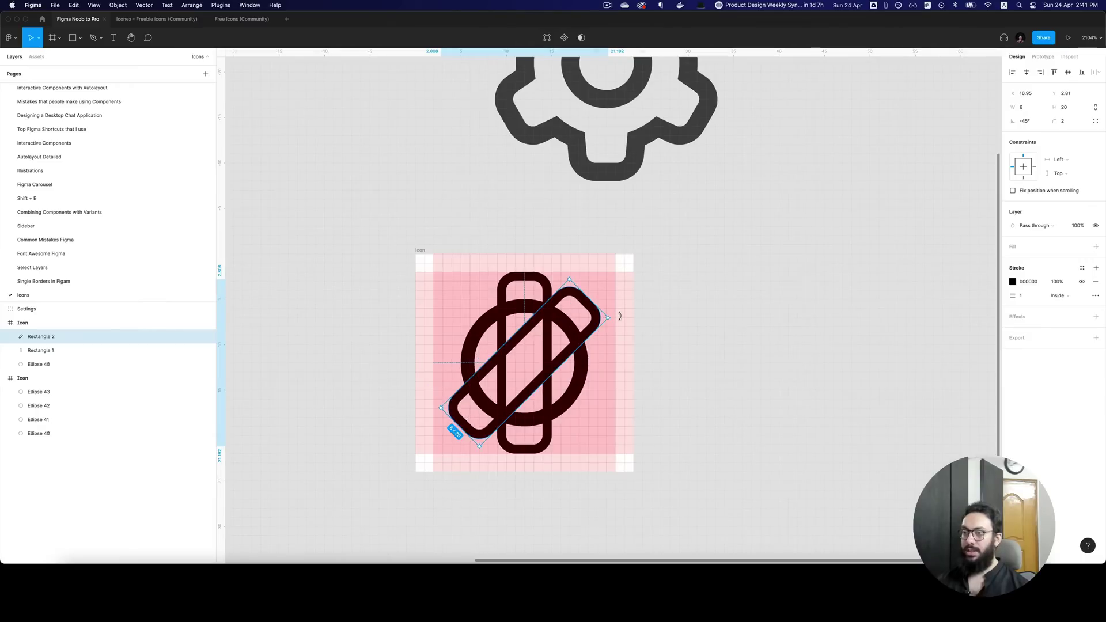
- Duplicate the upright rectangle once more and rotate this copy to 45°, crossing the first tilted one
left_click(544, 287)
key("ctrl+d")
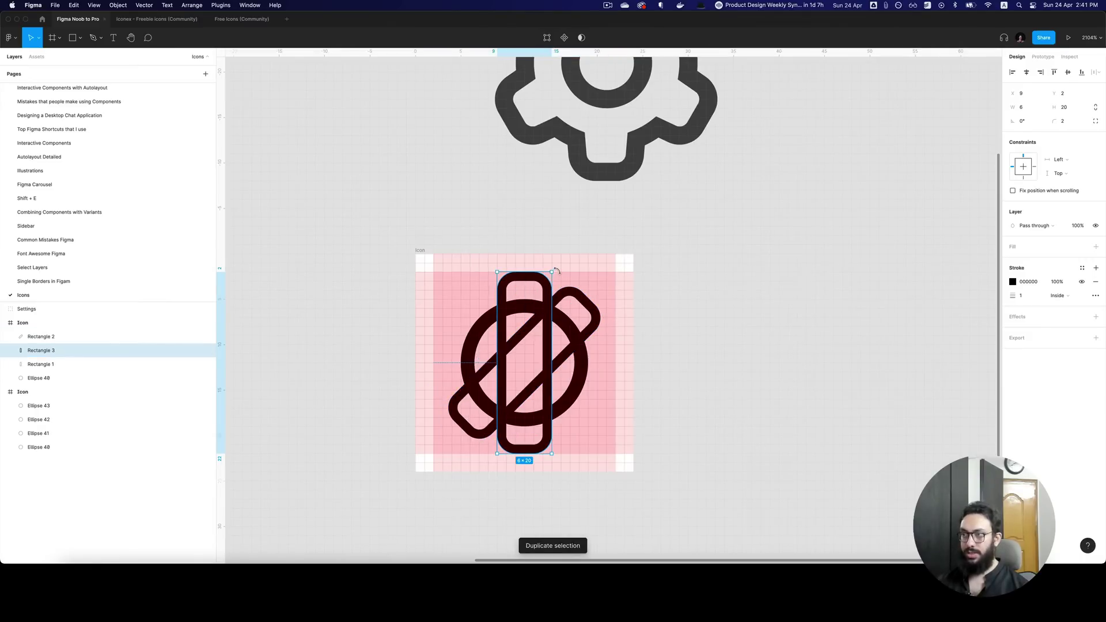
left_click_drag(556, 270, 474, 271)
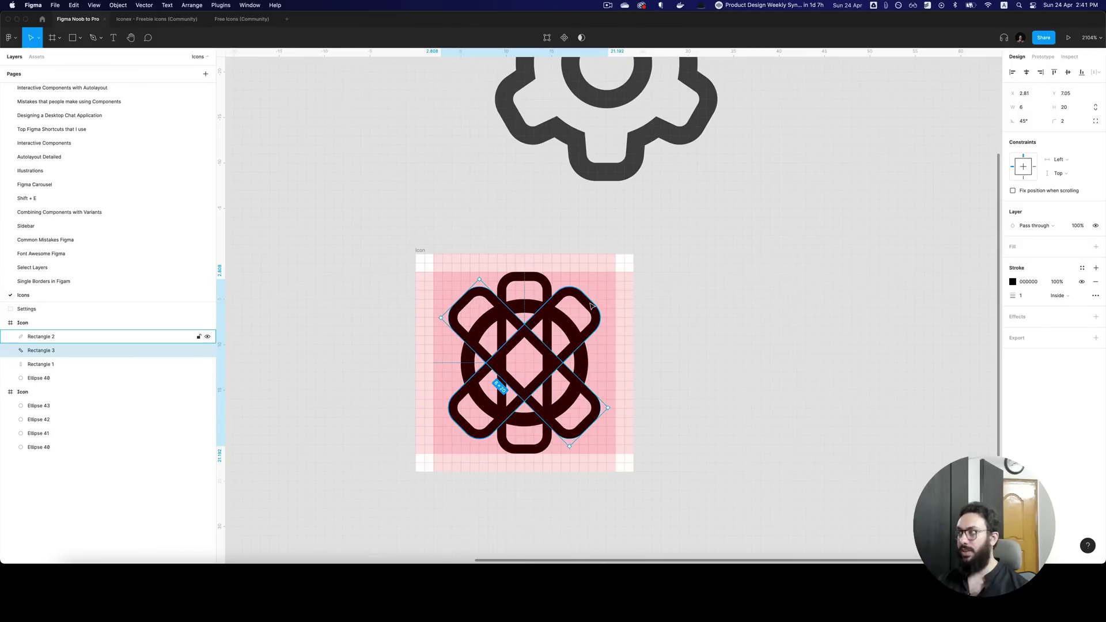
left_click(589, 302)
left_click(748, 308)
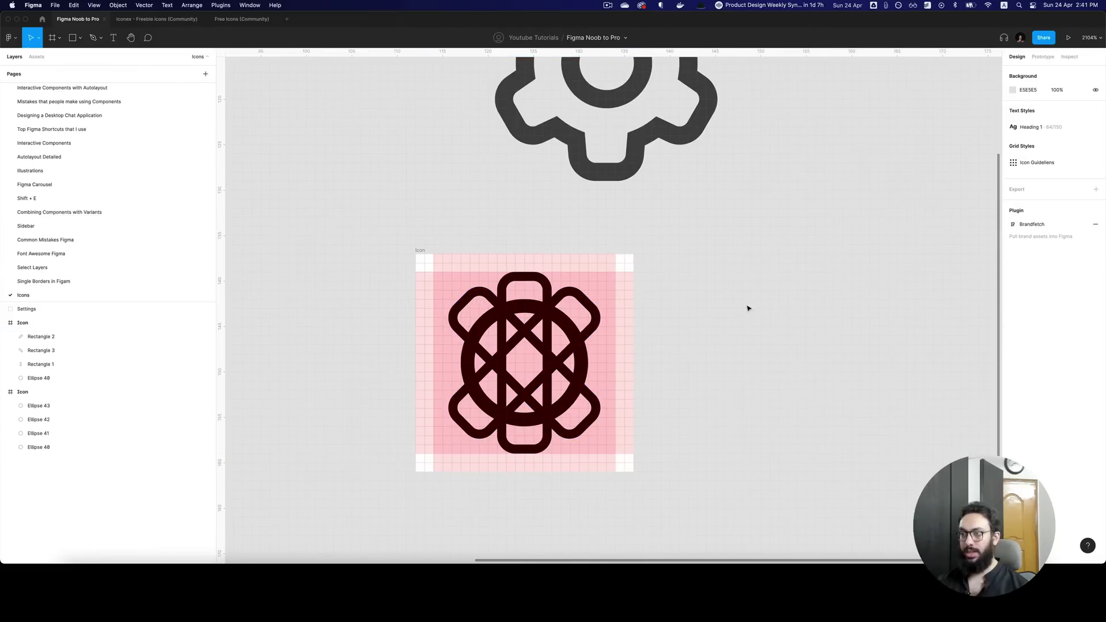
- Change the rotation of the two tilted rectangles to 60° and -60° to space the gear teeth evenly
key("space")
mouse_move(667, 299)
left_mouse_down()
mouse_move(669, 397)
mouse_move(658, 302)
left_mouse_up()
left_click(478, 295)
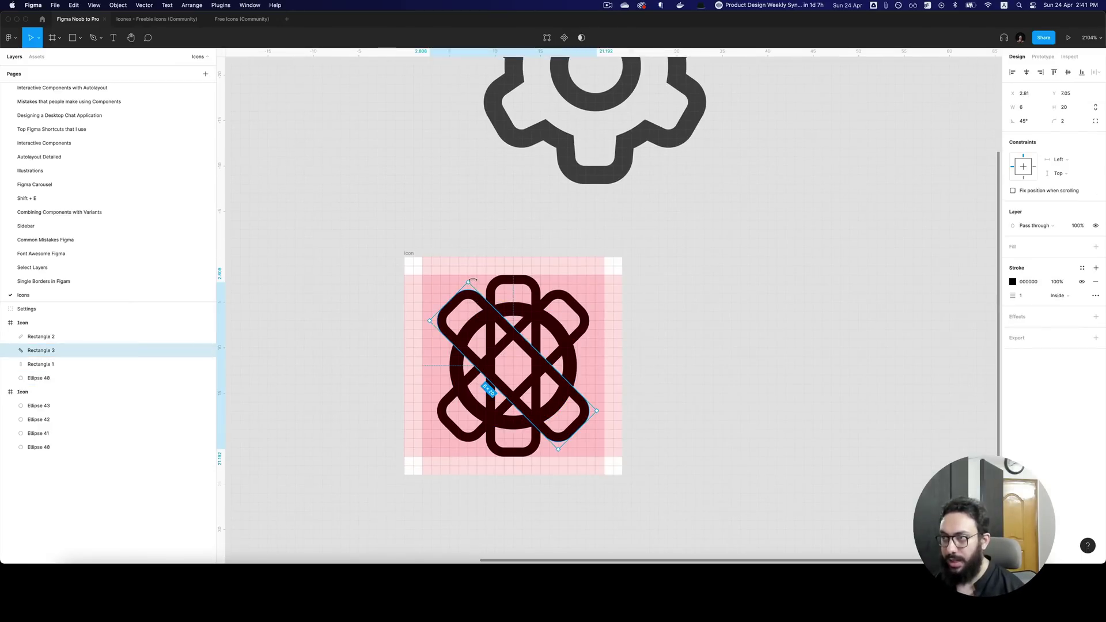
left_click_drag(460, 275, 446, 280)
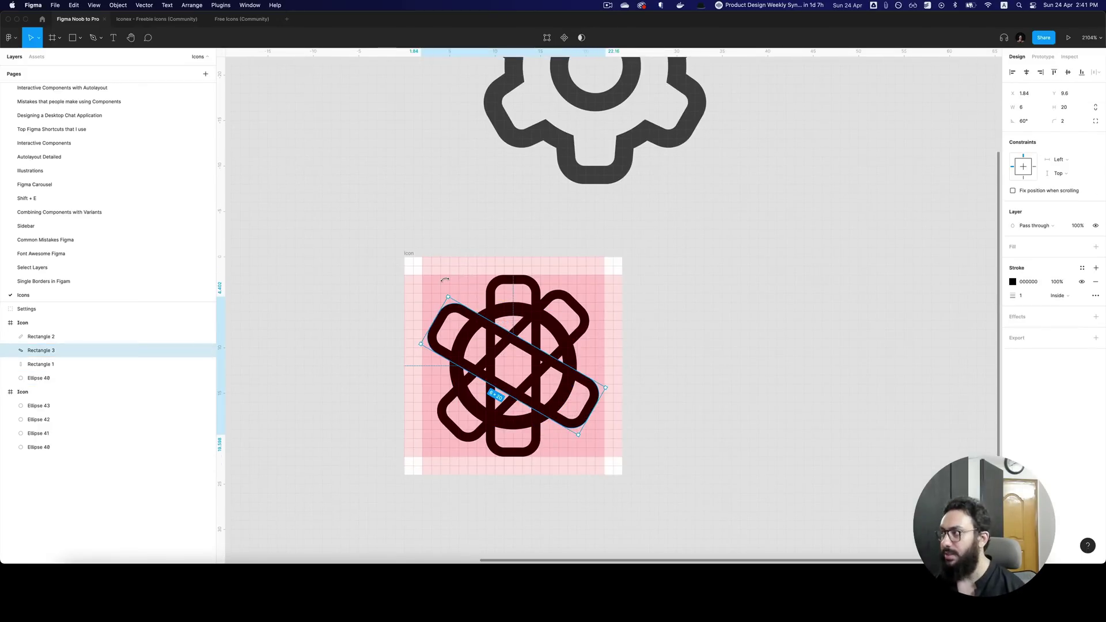
left_click(573, 324)
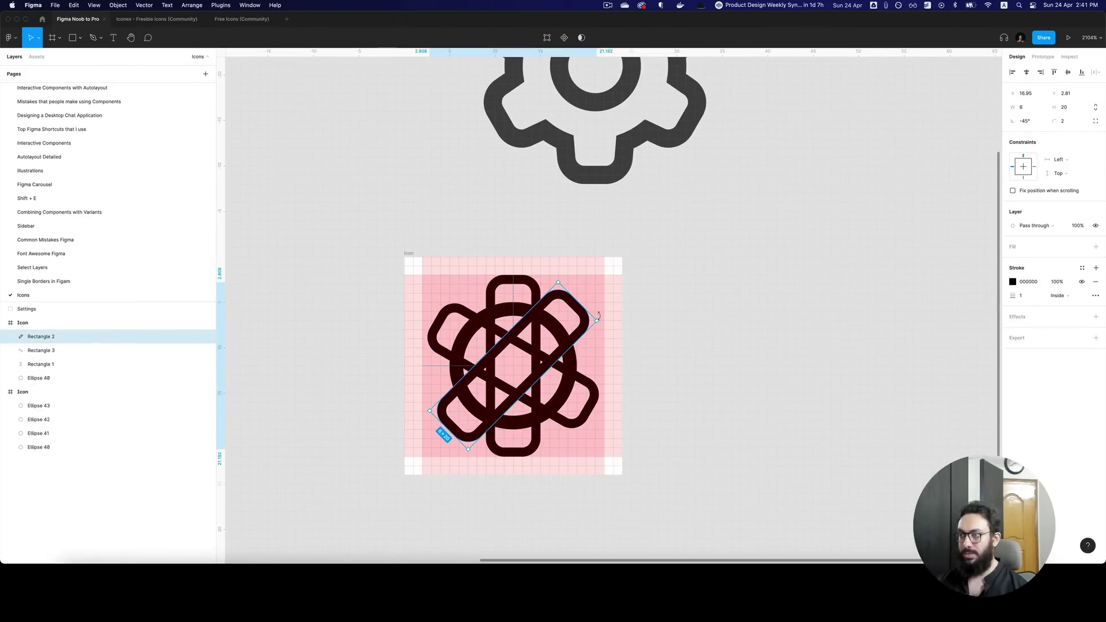
left_click_drag(600, 325, 601, 337)
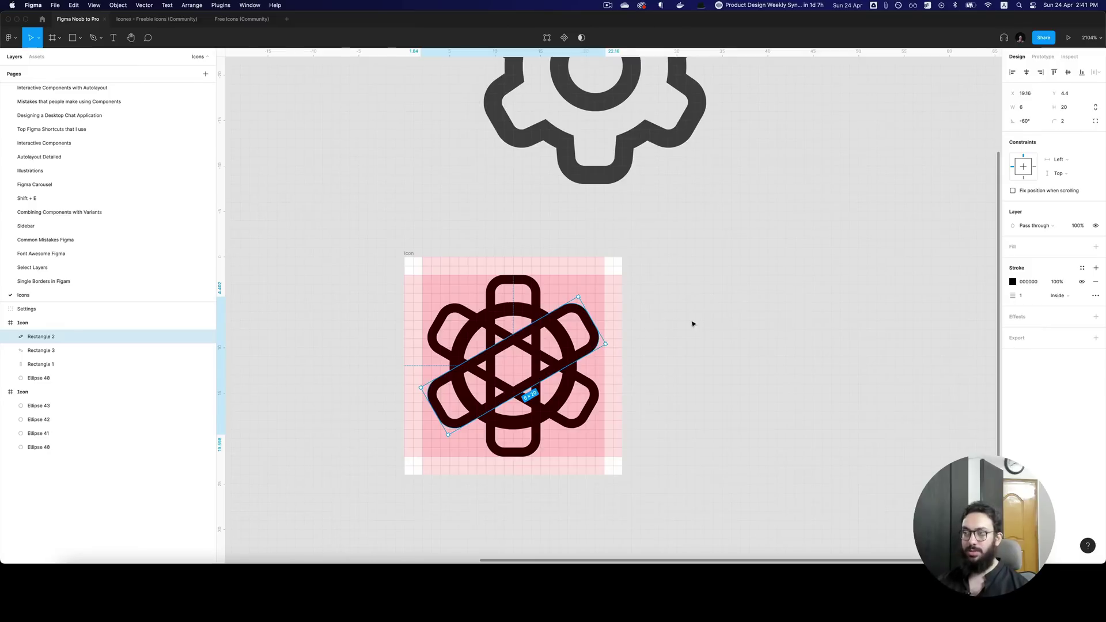
- Set the stroke weight of all three rounded rectangles to 1.5
left_click(535, 292, "shift")
left_click(460, 313, "shift")
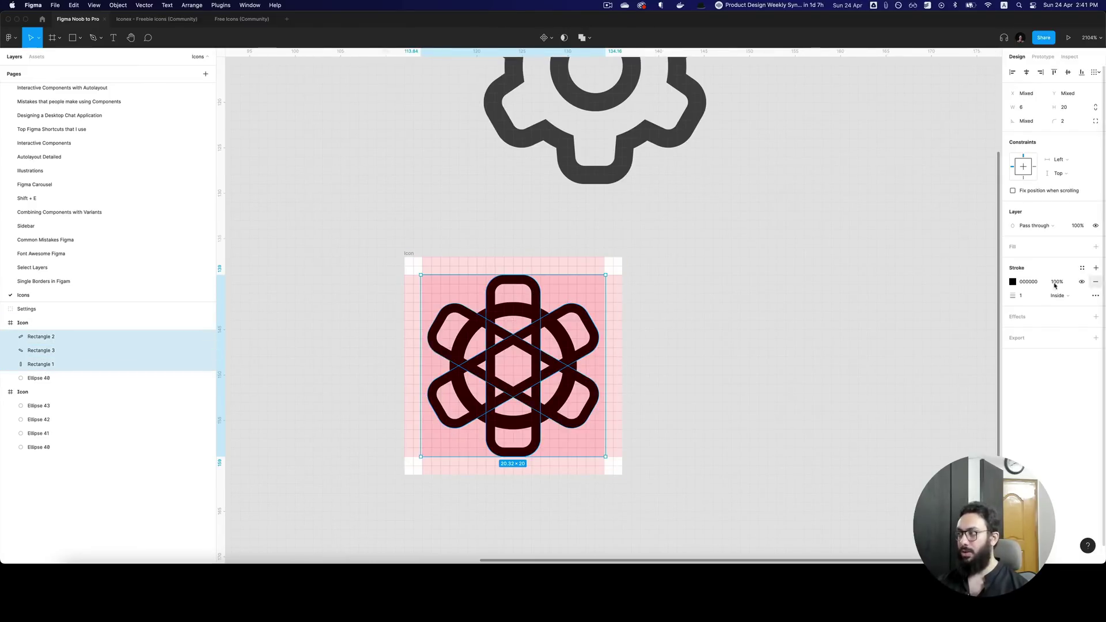
left_click(1032, 296)
type(".5")
key("Return")
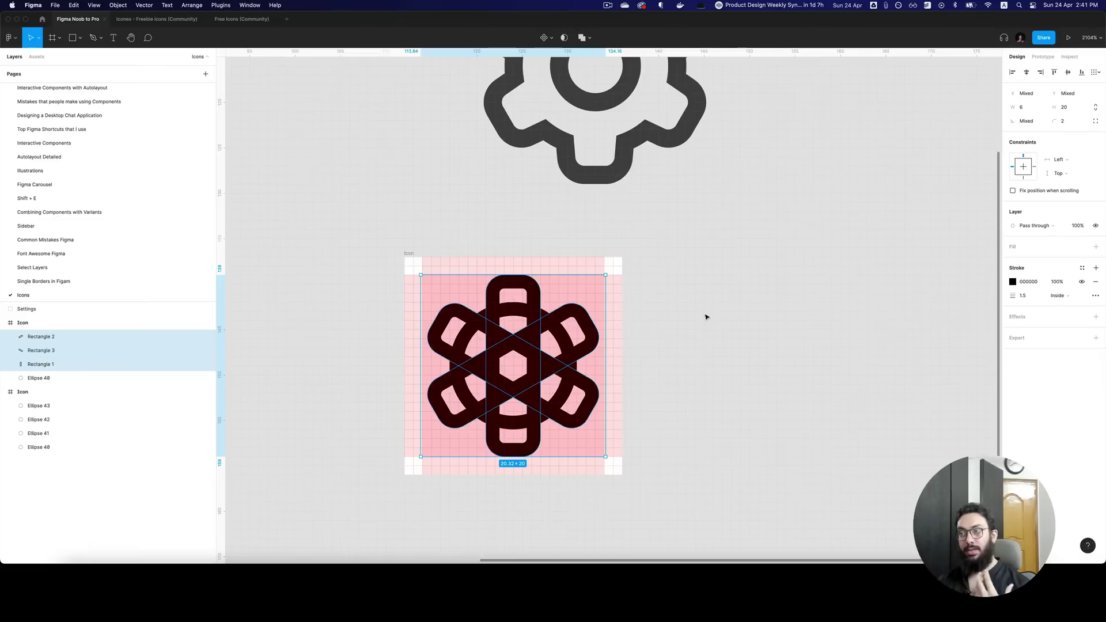
left_click(723, 315)
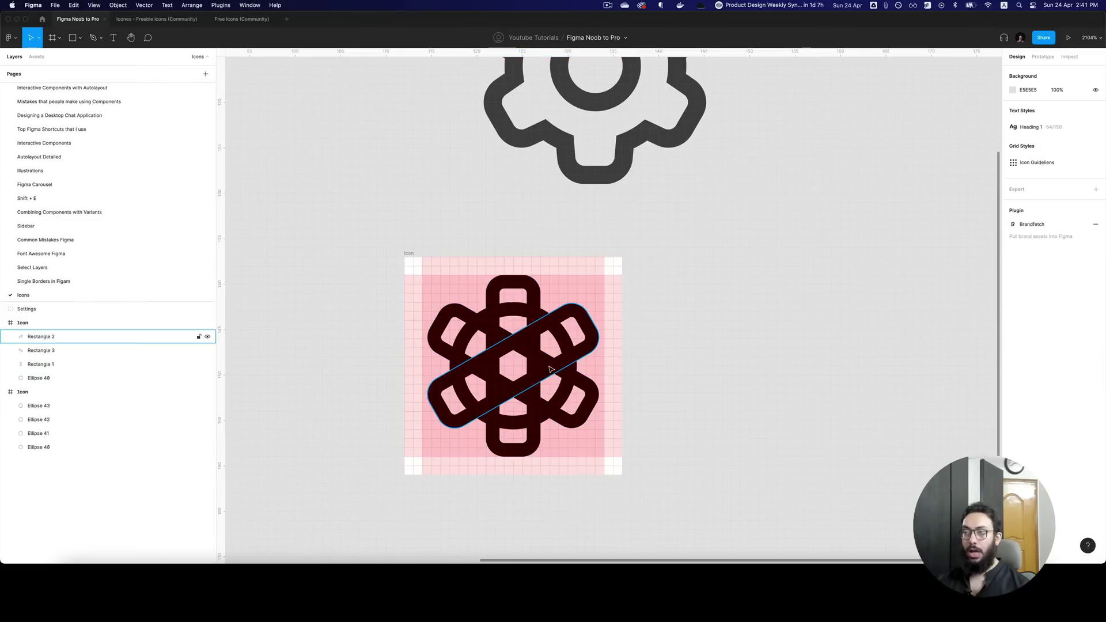
- Combine the three rounded rectangles and the ring into a single union shape
left_click(513, 340)
left_click(579, 337, "shift")
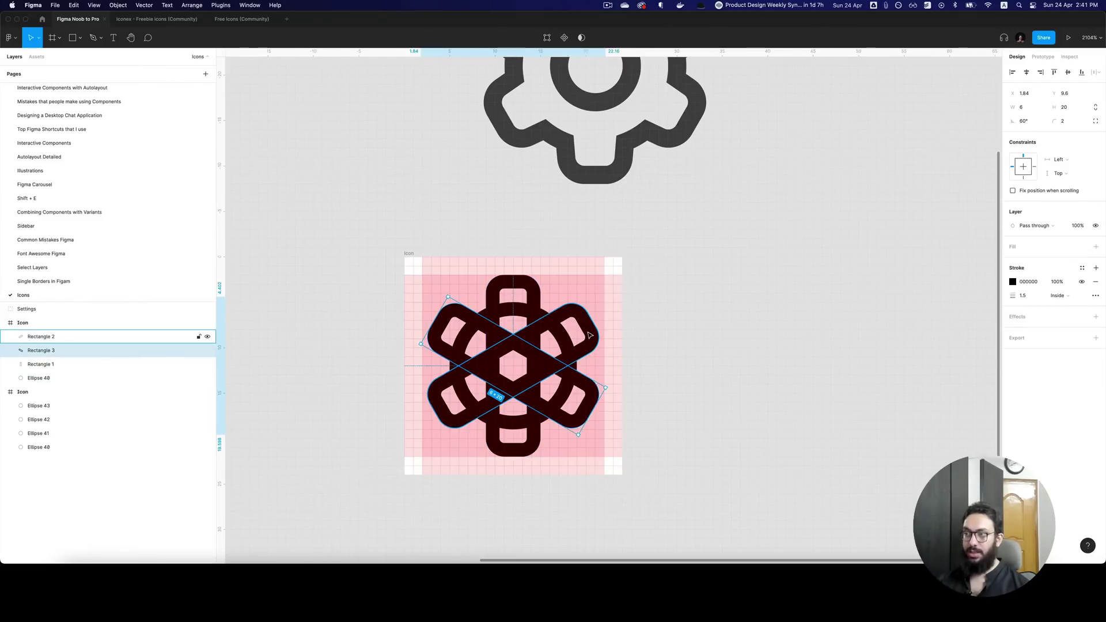
left_click(536, 314, "shift")
left_click(549, 316, "shift")
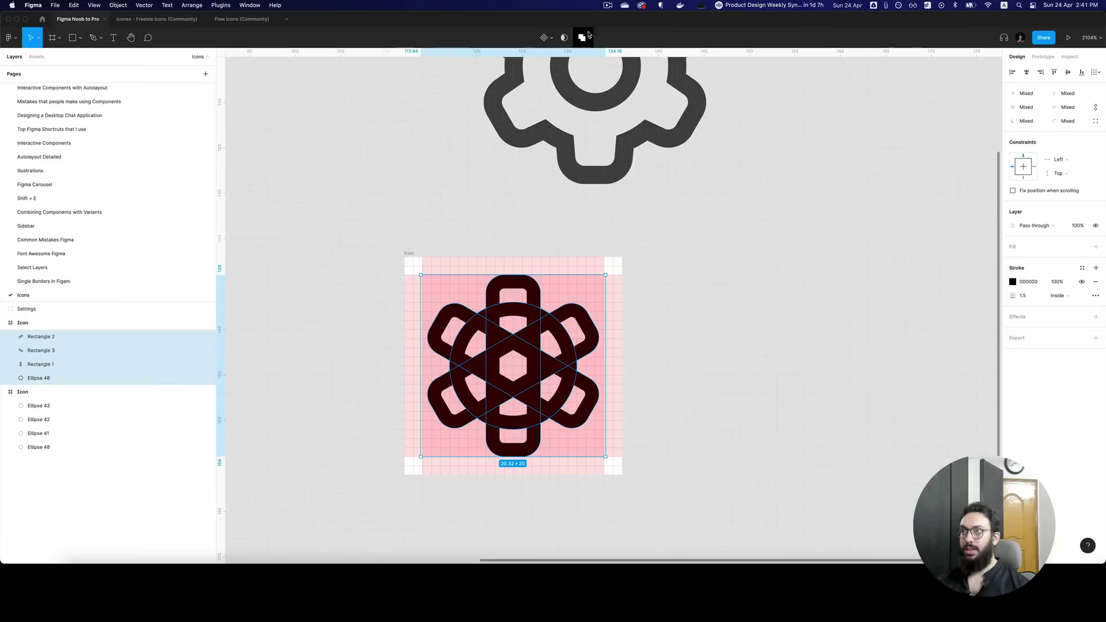
left_click(581, 37)
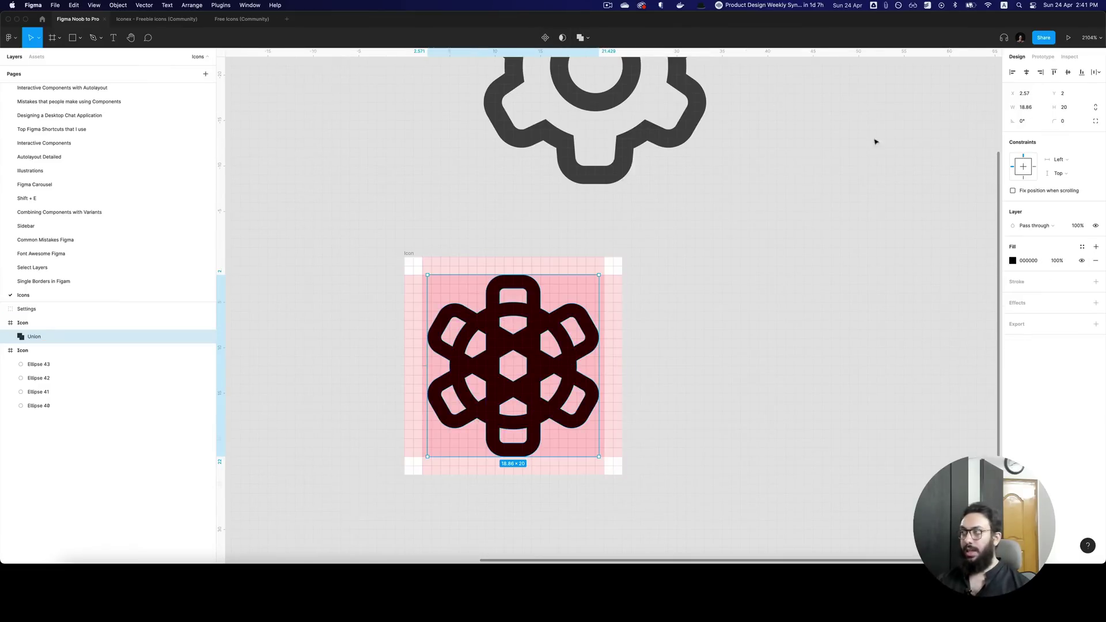
- Remove the strokes from the four shapes inside the union and select the union itself
key("Return")
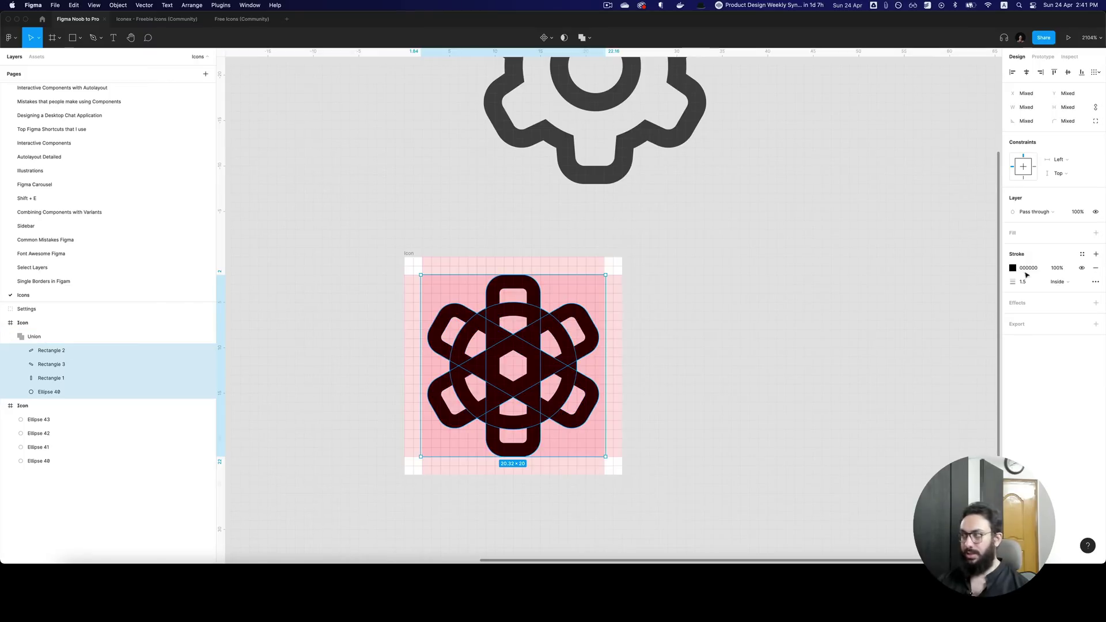
left_click(1097, 269)
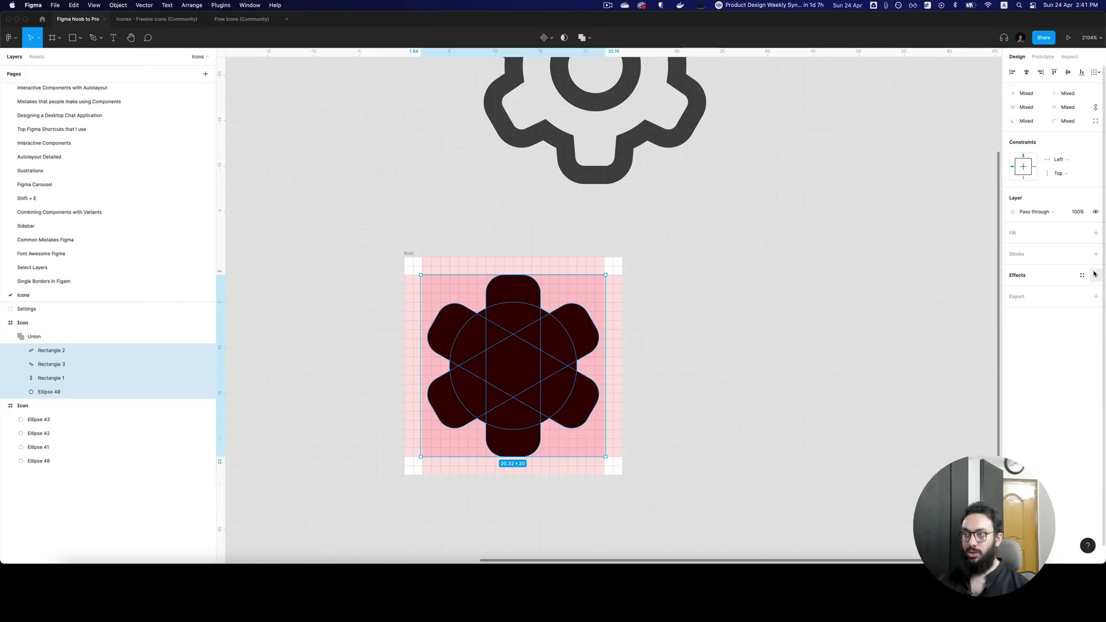
key("shift+Return")
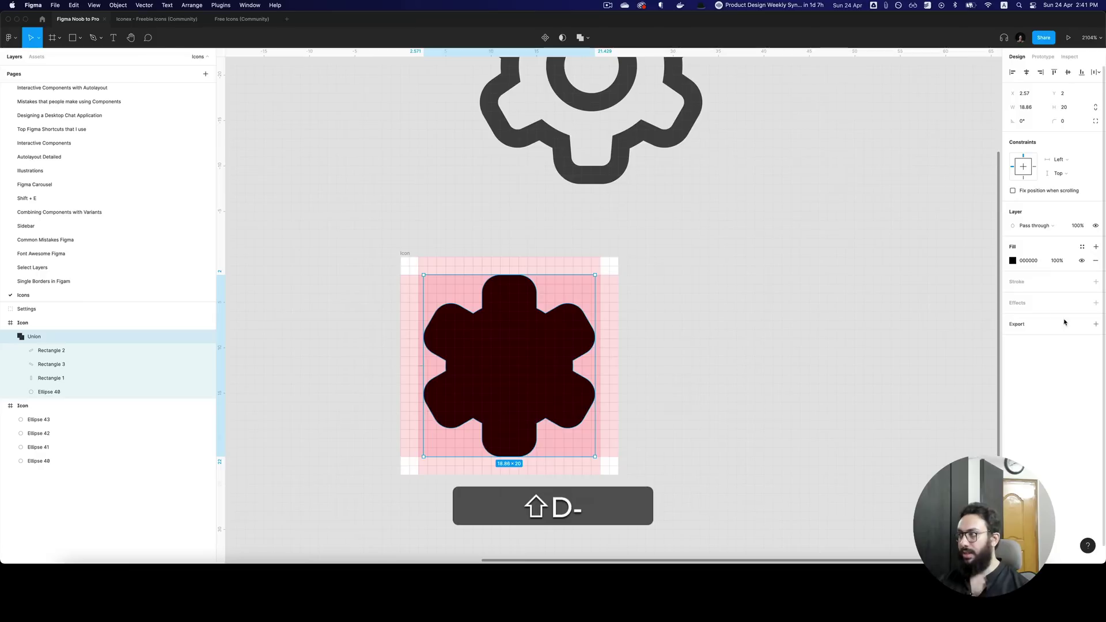
- Give the union a 1.5 px inside stroke in 000000 and remove its fill, leaving a gear outline
left_click(1096, 282)
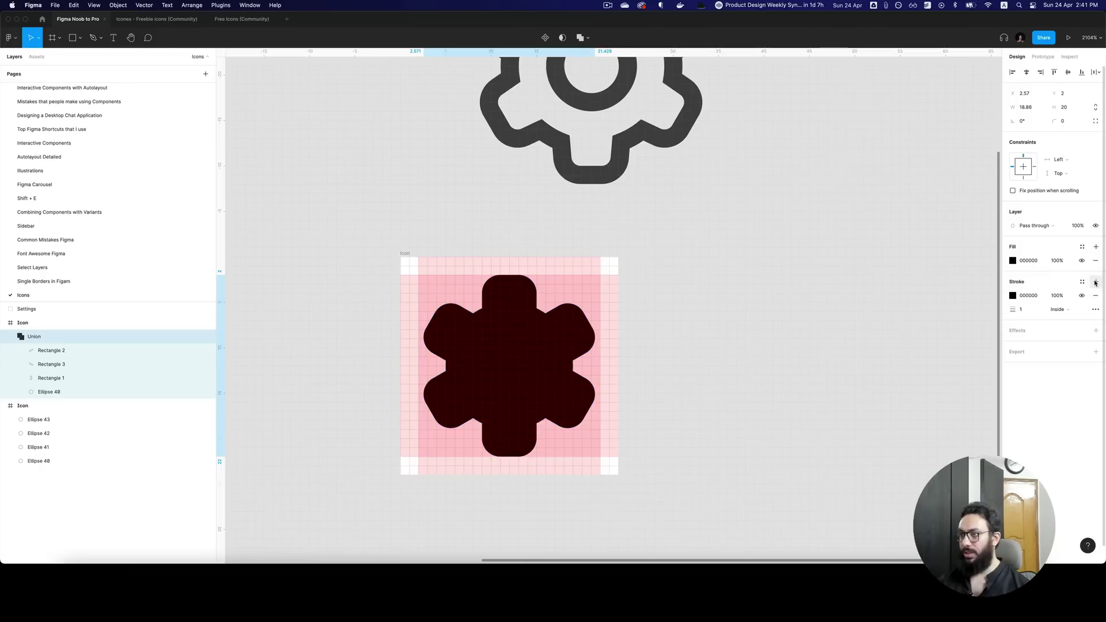
left_click(1035, 311)
type("1.5")
key("Return")
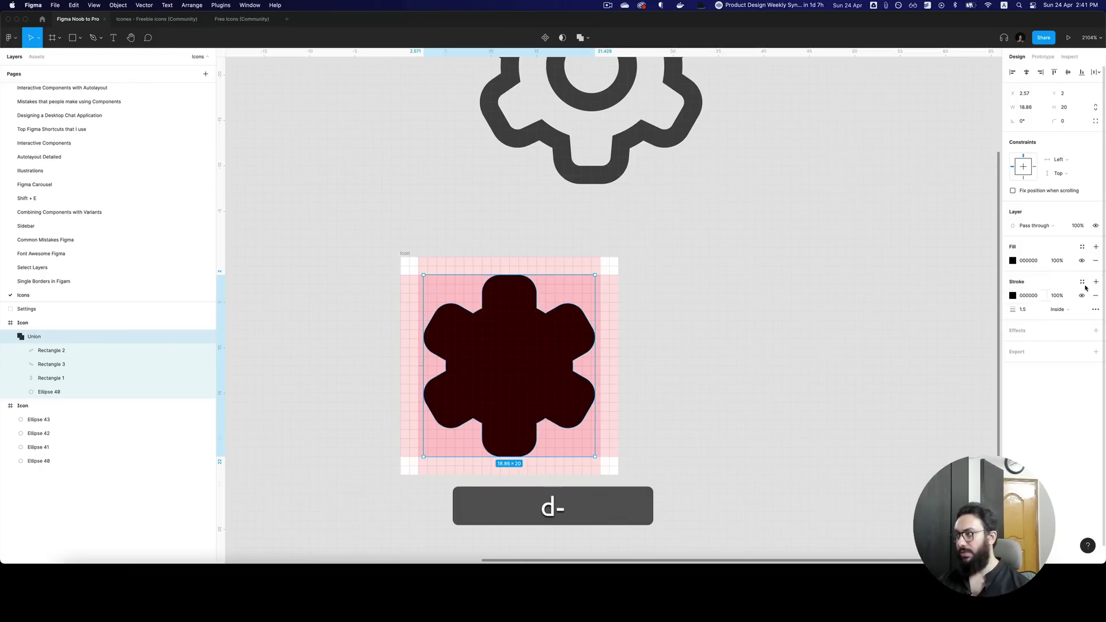
left_click(1096, 261)
key("v")
left_click(751, 294)
key("space")
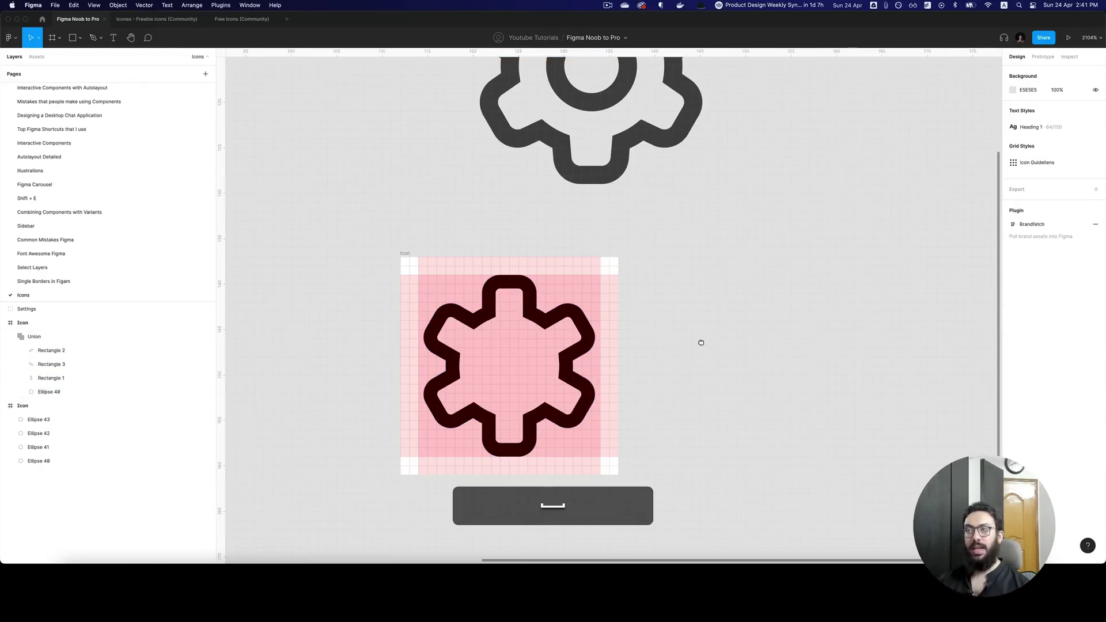
mouse_move(701, 342)
left_mouse_down()
mouse_move(731, 368)
mouse_move(713, 334)
left_mouse_up()
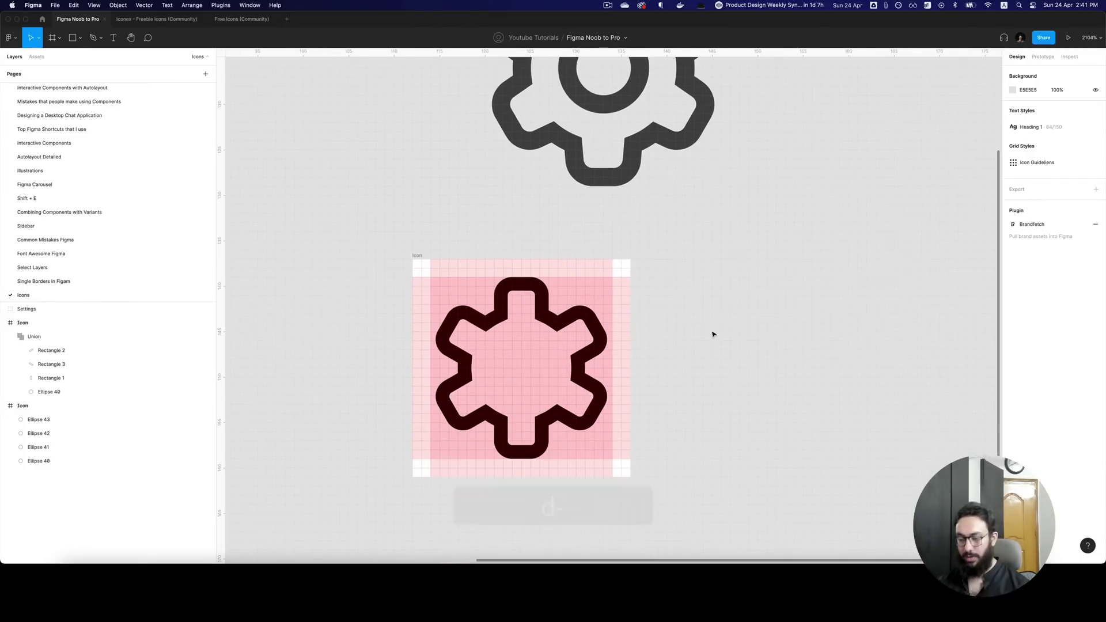
- Draw a 6 × 6 px circle inside the gear and centre it in the frame horizontally and vertically
key("o")
left_click_drag(503, 341, 550, 393)
key("alt+h")
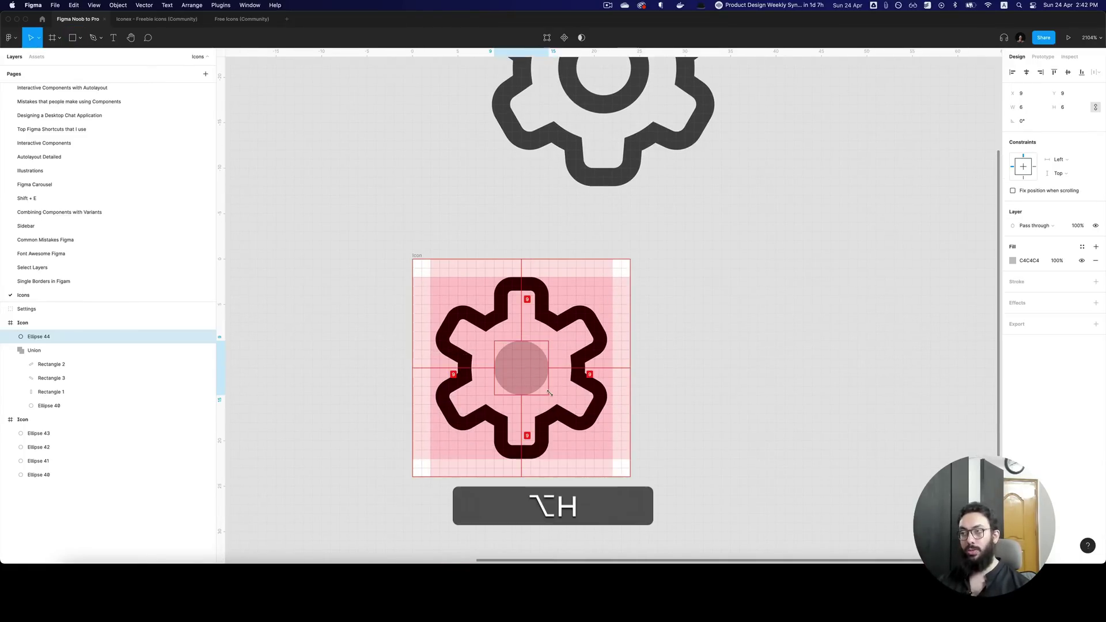
key("alt+v")
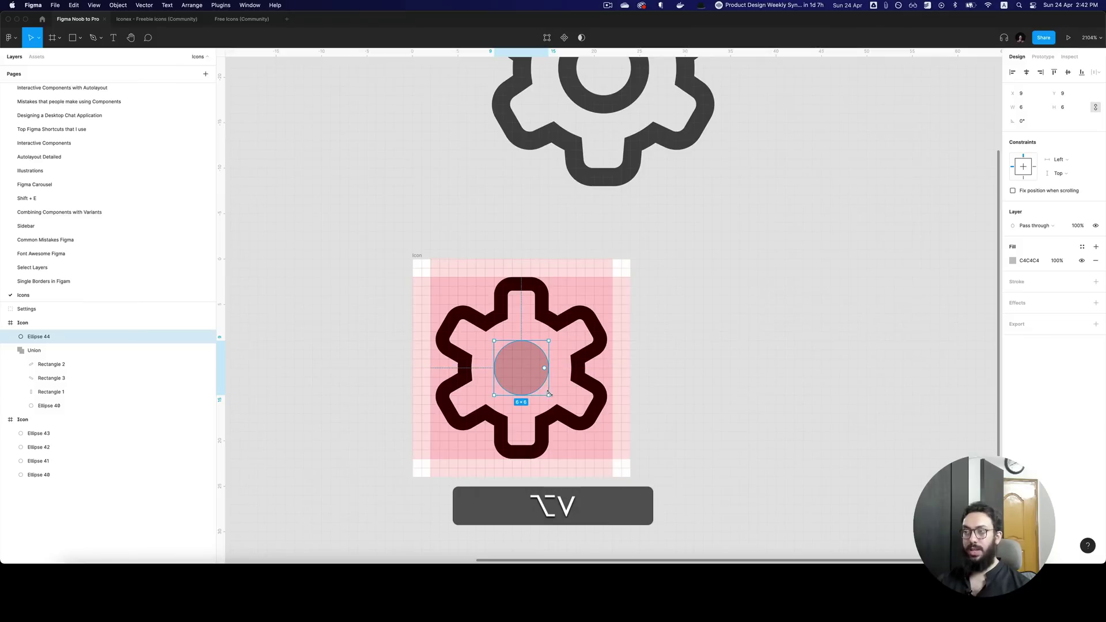
- Replace the centre circle's fill with a 1.5 px inside stroke in 000000
left_click(1096, 282)
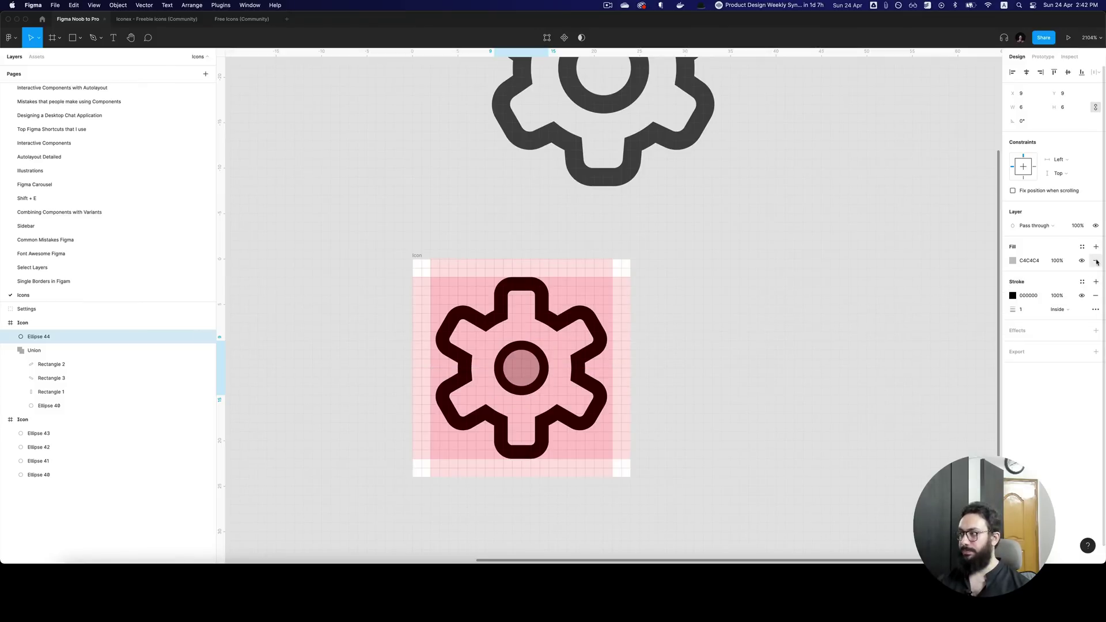
left_click(1096, 260)
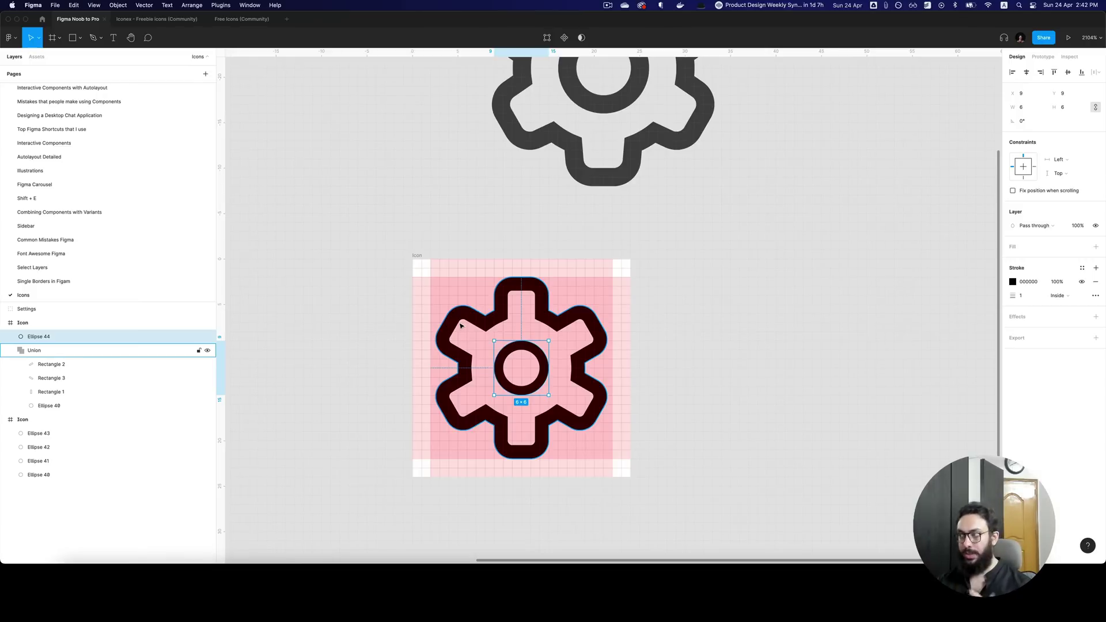
scroll(460, 326, "right", 4)
left_click(1033, 299)
type("1.5")
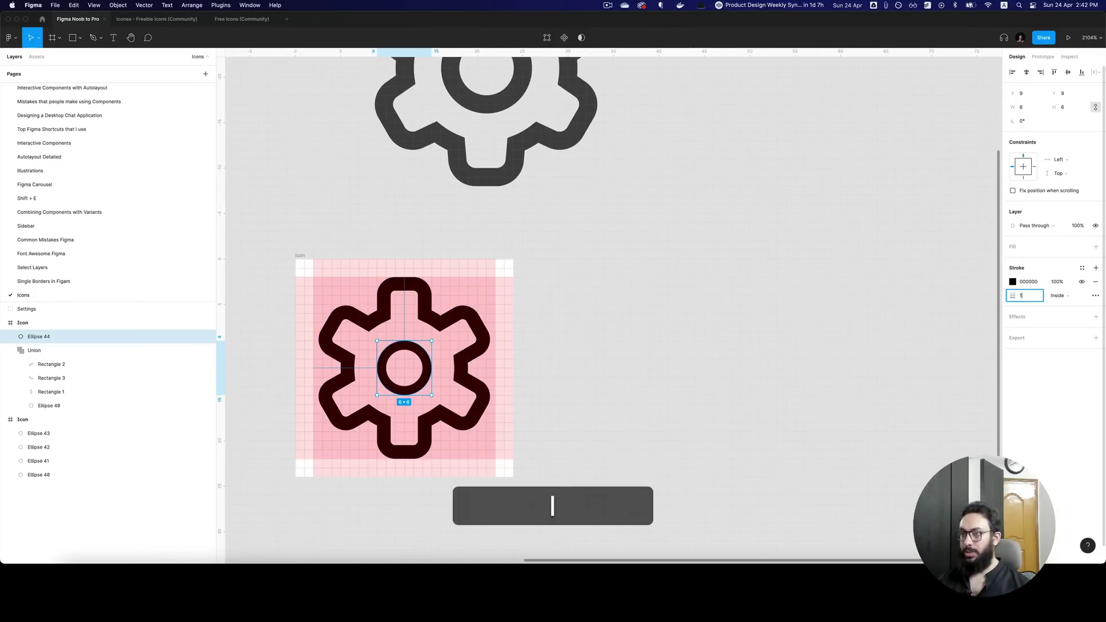
key("Return")
left_click(684, 333)
key("z")
left_click(684, 332, "alt")
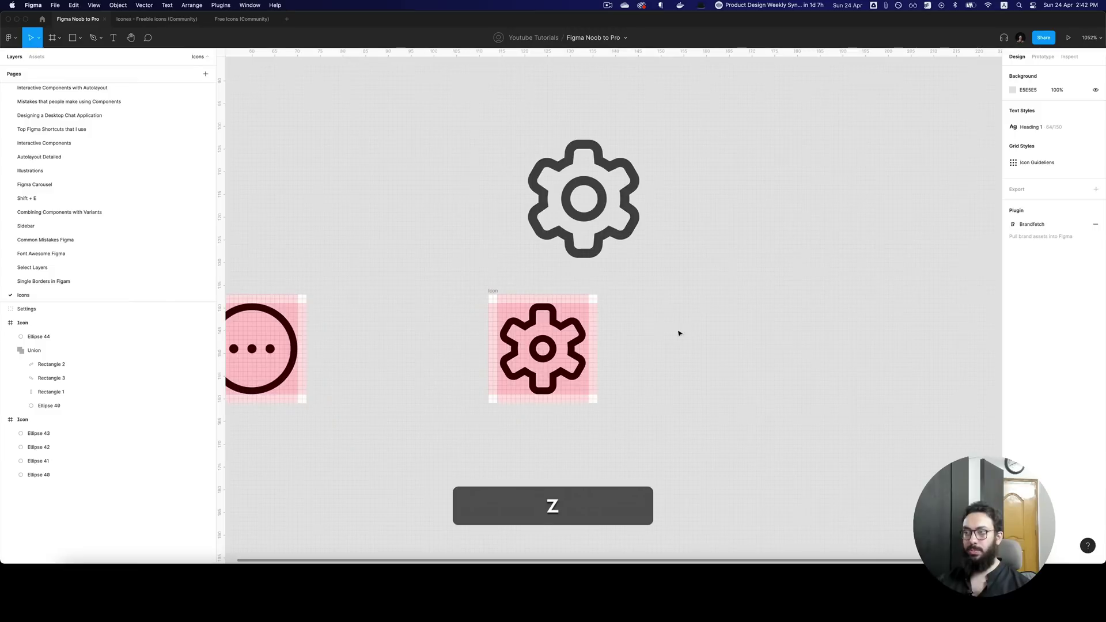
key("space")
left_click_drag(679, 333, 705, 333)
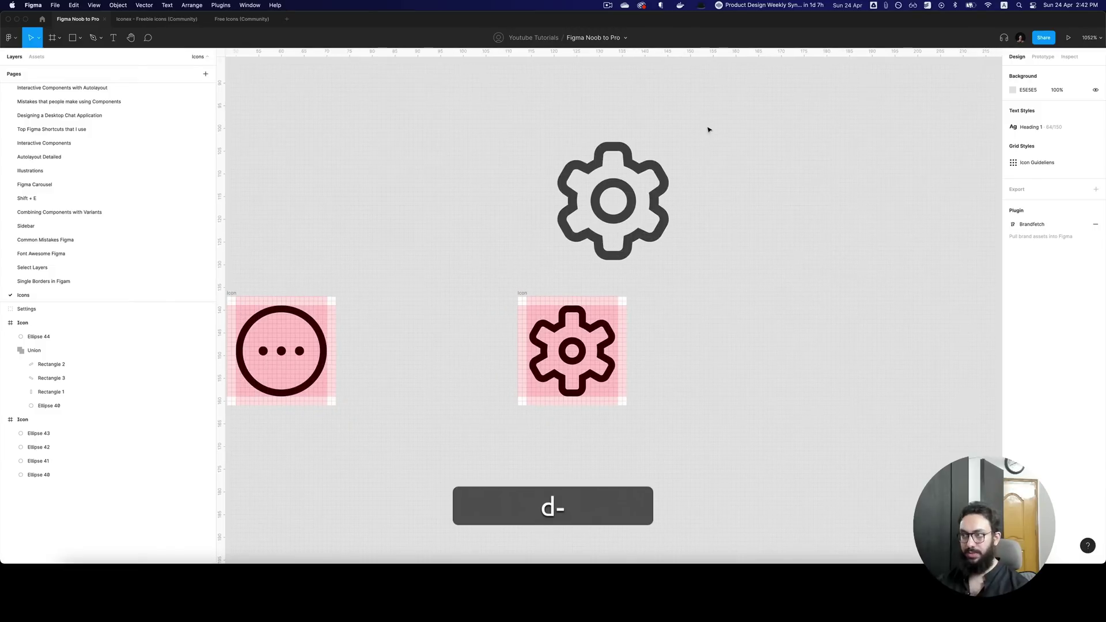
- Try enlarging the large circle inside the gear union about its centre, and undo the resize
key("z")
left_click(587, 343)
left_click(590, 317)
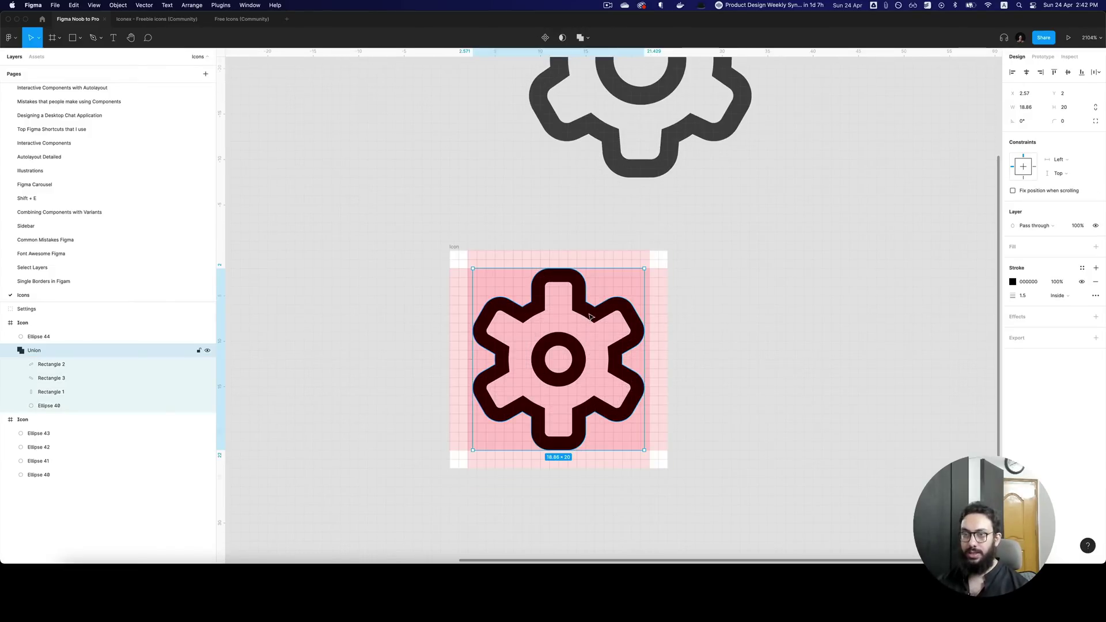
left_click(148, 406)
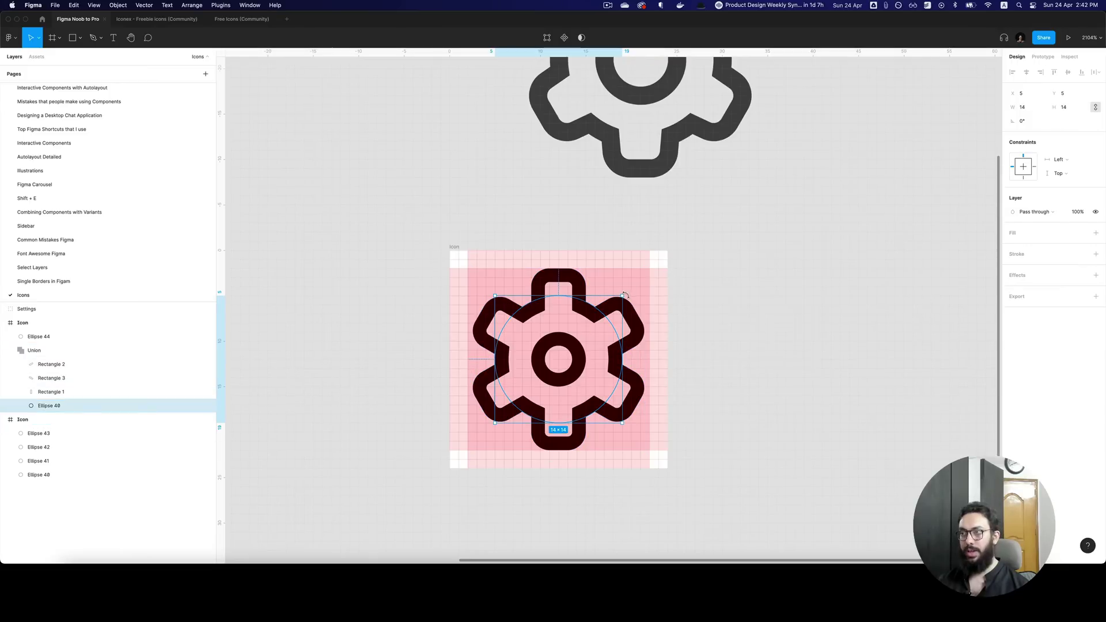
left_click_drag(624, 294, 639, 286)
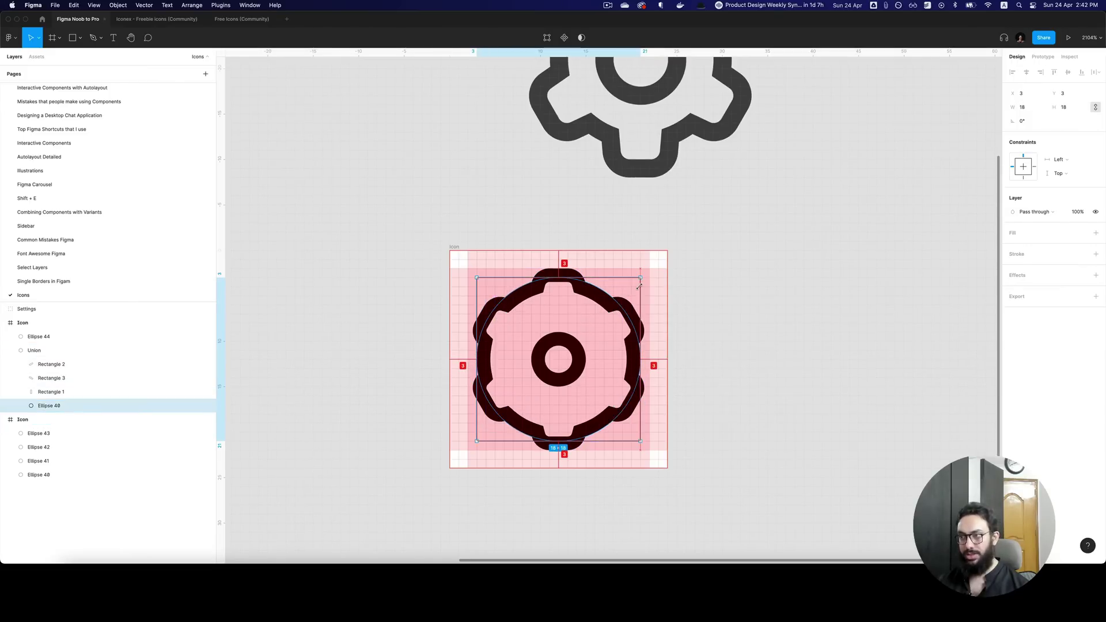
left_click(736, 286)
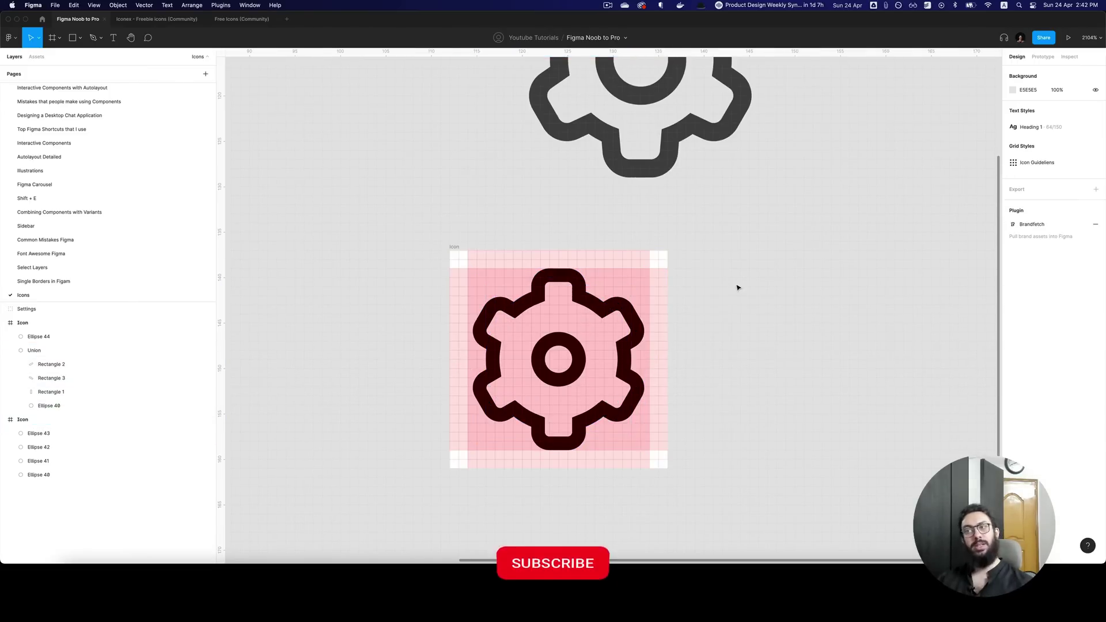
key("super+z")
key("super+z")
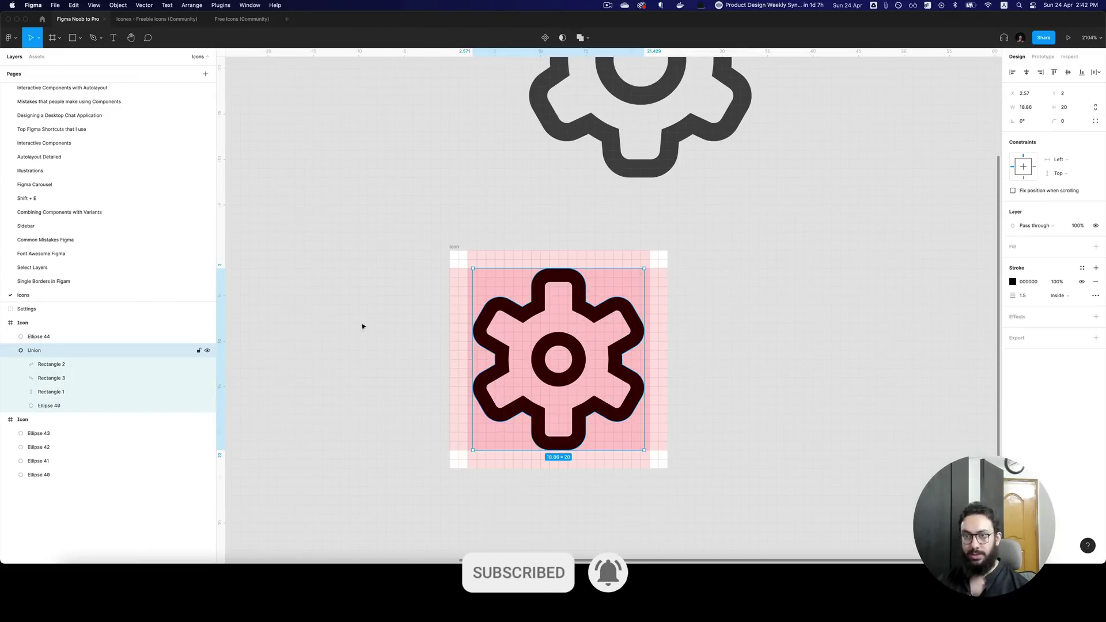
- Try narrowing the union's vertical rectangle to 4 × 20 px about its centre, and undo the change
left_click(67, 397)
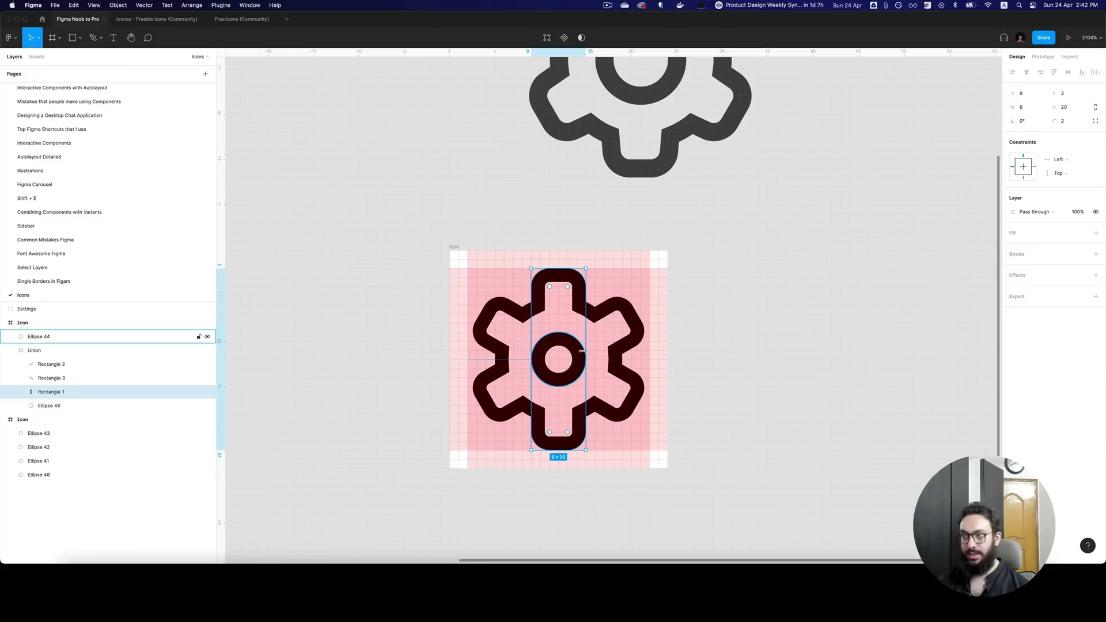
key("alt")
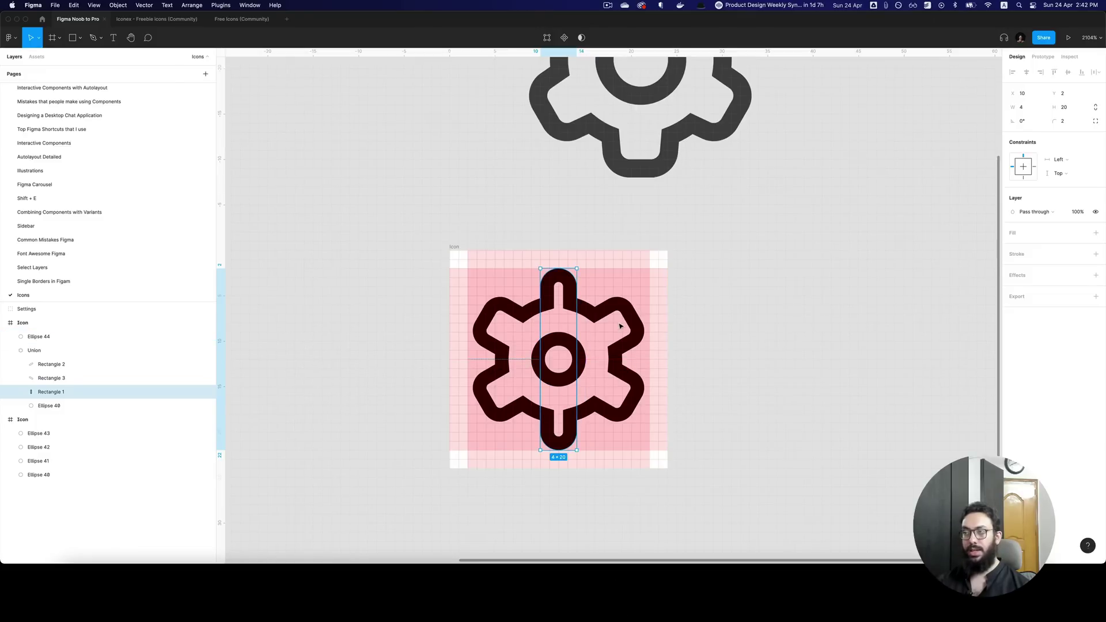
left_click(624, 326)
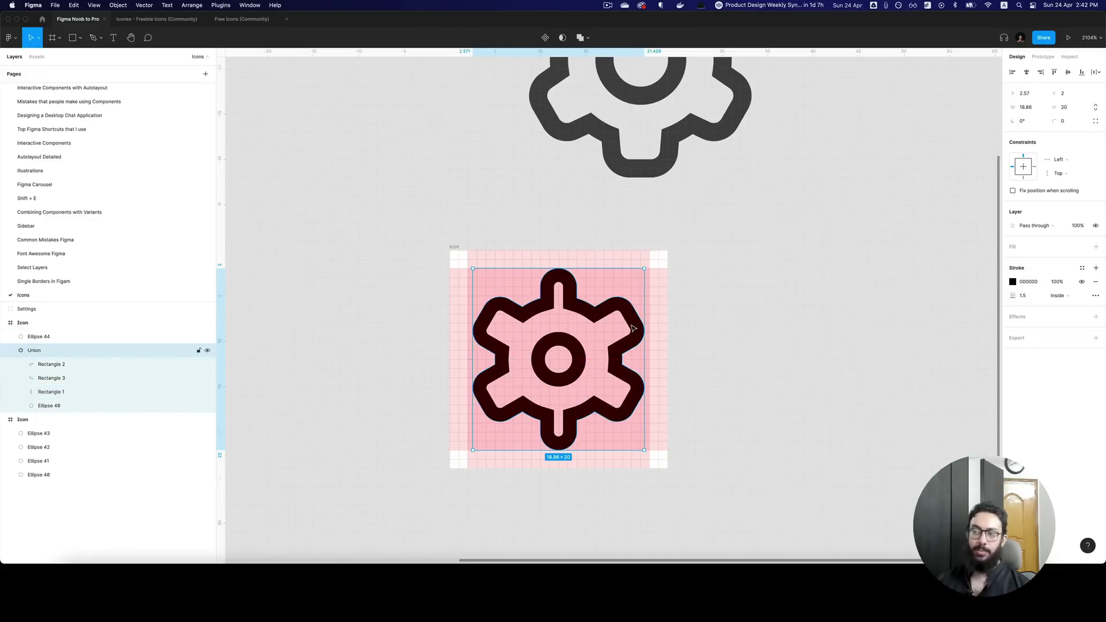
key("super+z")
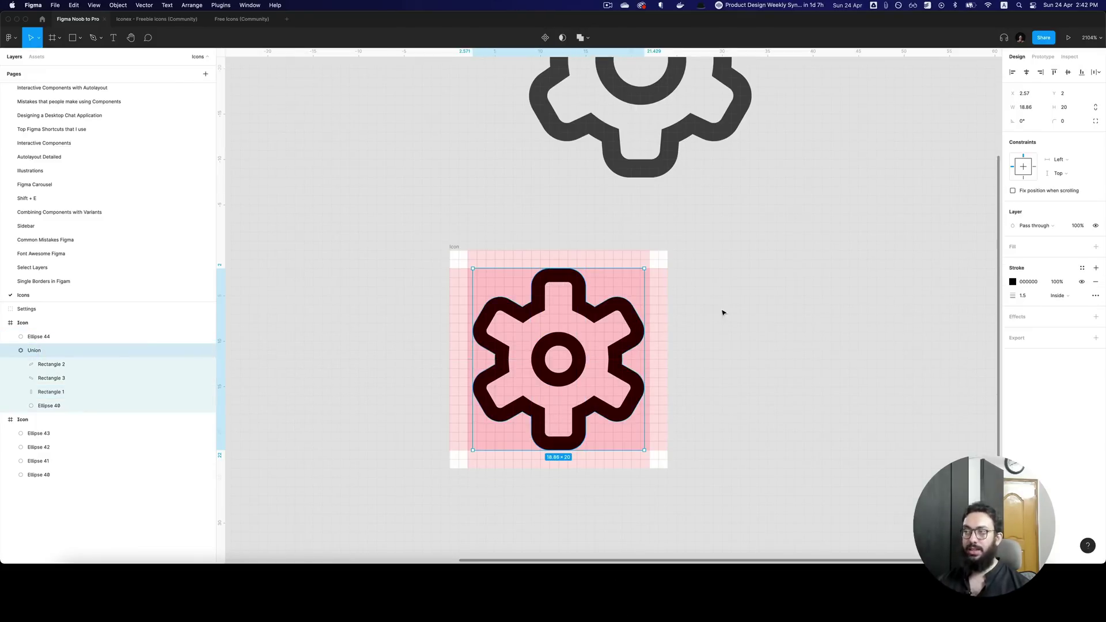
- Try a corner radius of 3 on the three rectangles inside the gear union
left_click(724, 313)
key("alt+z")
left_click(722, 310, "alt")
key("z")
left_click(699, 307)
left_click(594, 302)
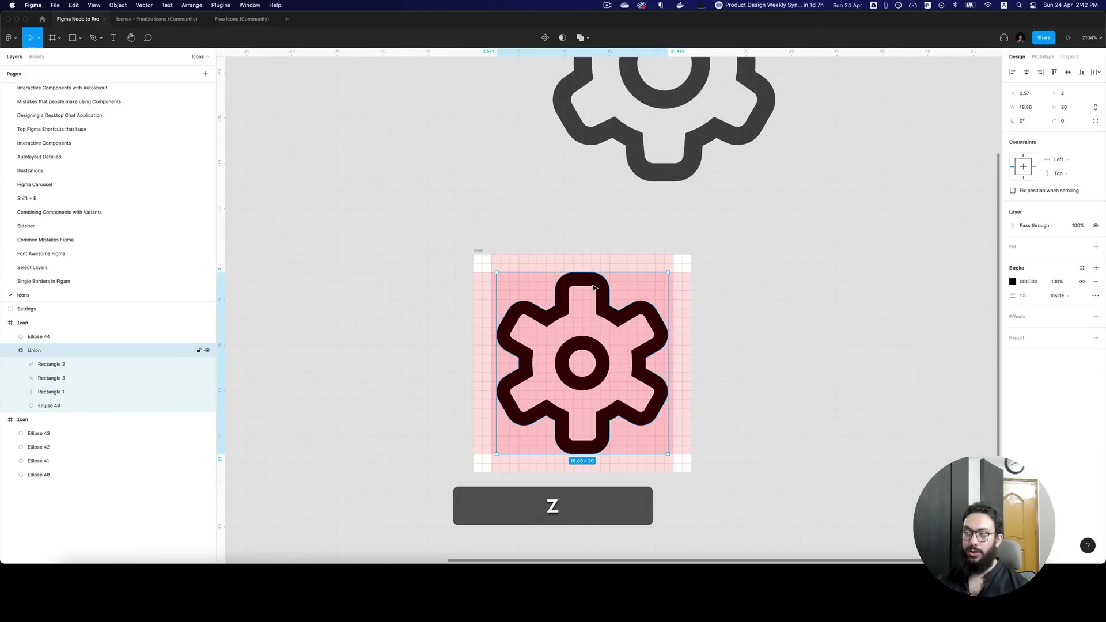
left_click(45, 364)
left_click(47, 393, "shift")
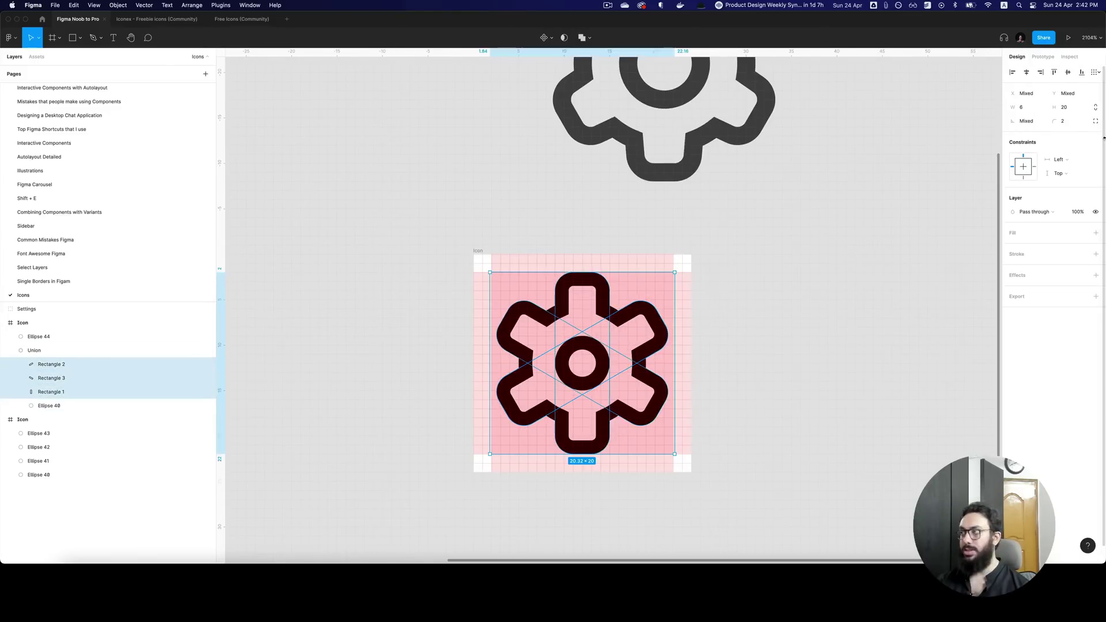
left_click(1077, 126)
type("3")
key("Return")
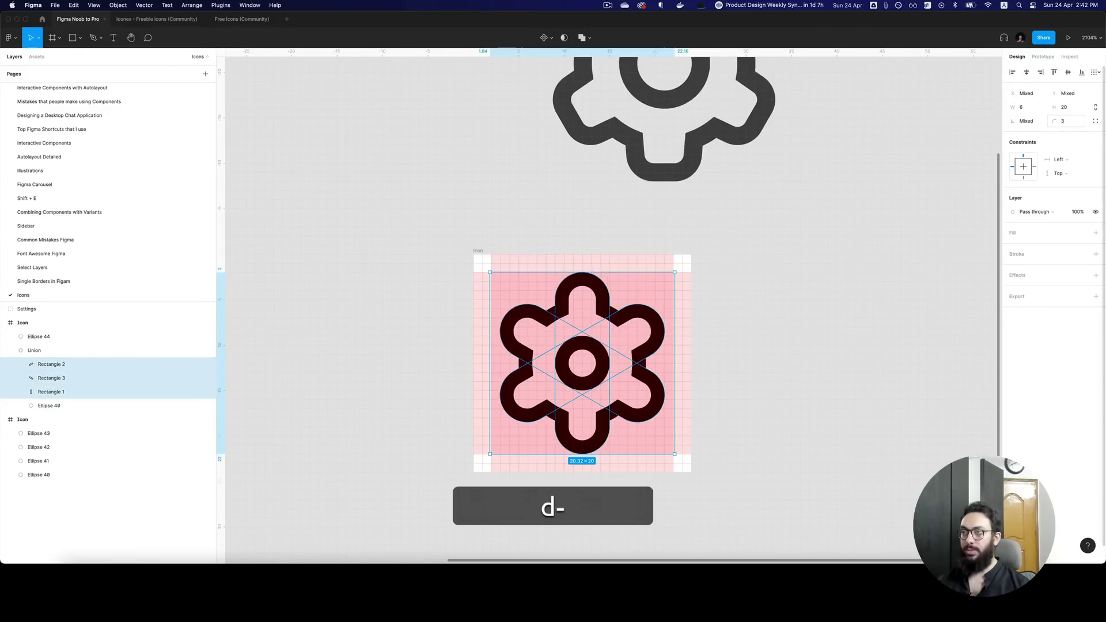
- Try a corner radius of 4 on the three gear rectangles, and undo both radius changes
left_click(1077, 124)
type("4")
key("Return")
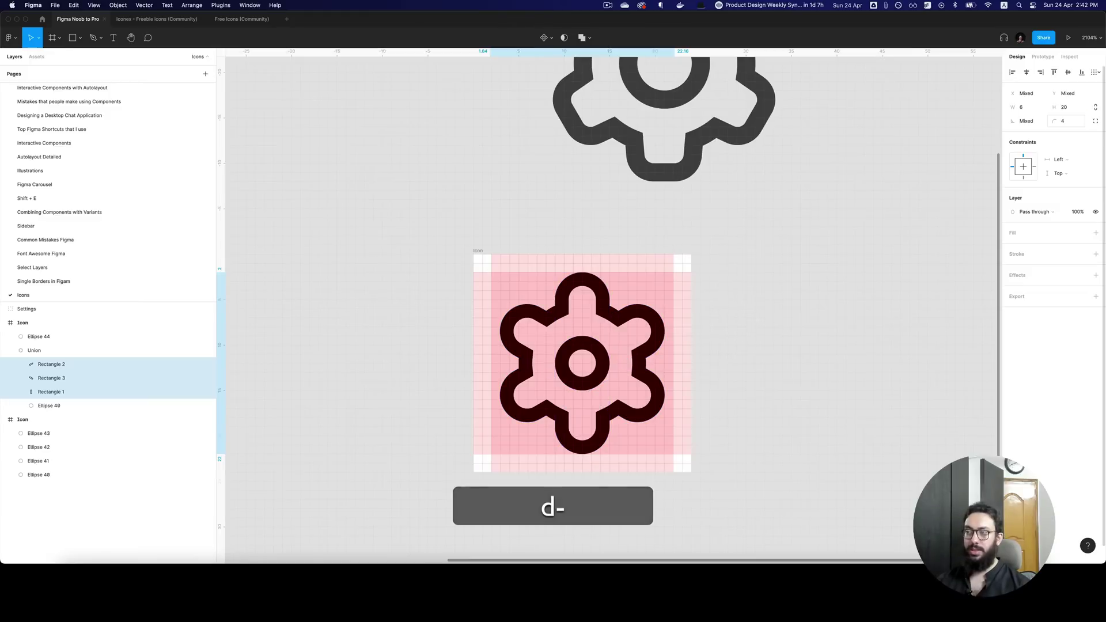
key("super+z")
key("super+z")
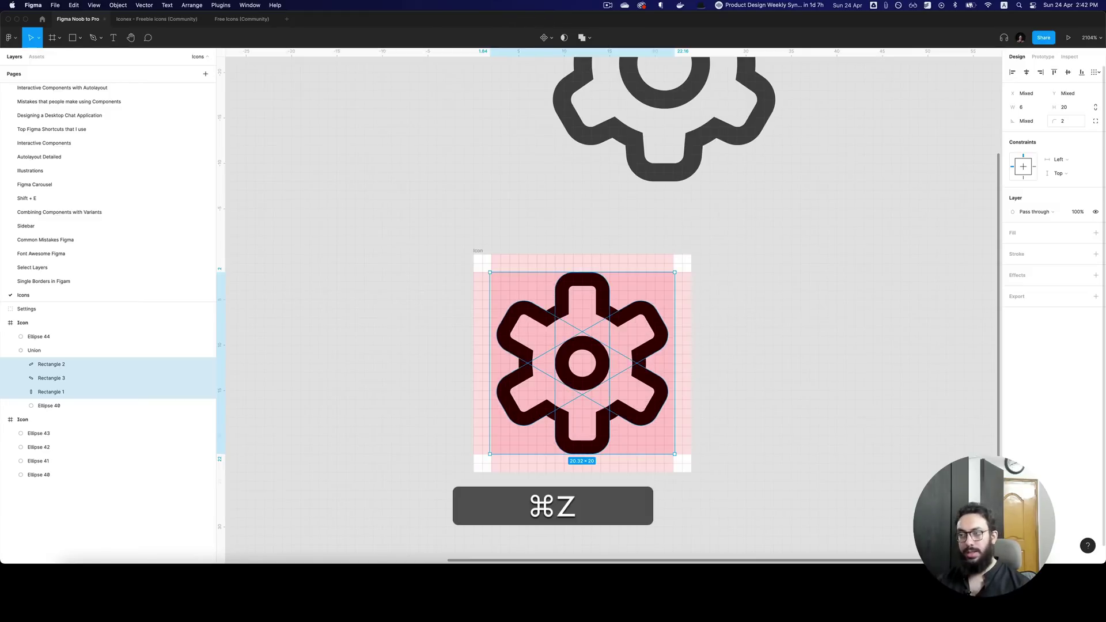
left_click(874, 234)
left_click(827, 227, "alt")
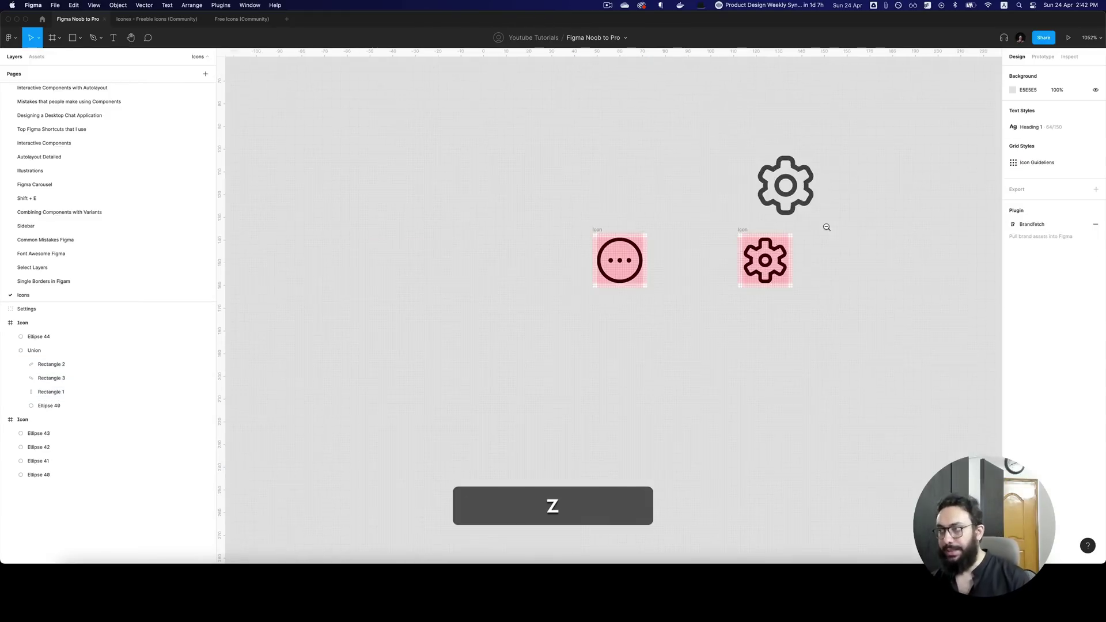
left_click(878, 211)
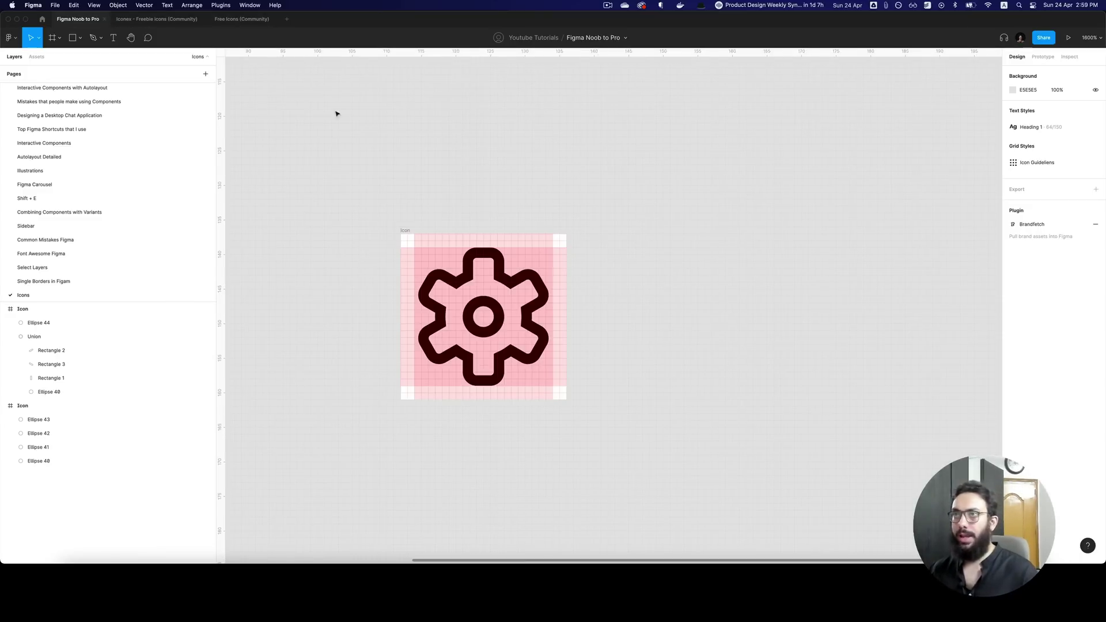
- Browse the Free Icons (Community) file and the community icon results for another icon to recreate
left_click(242, 19)
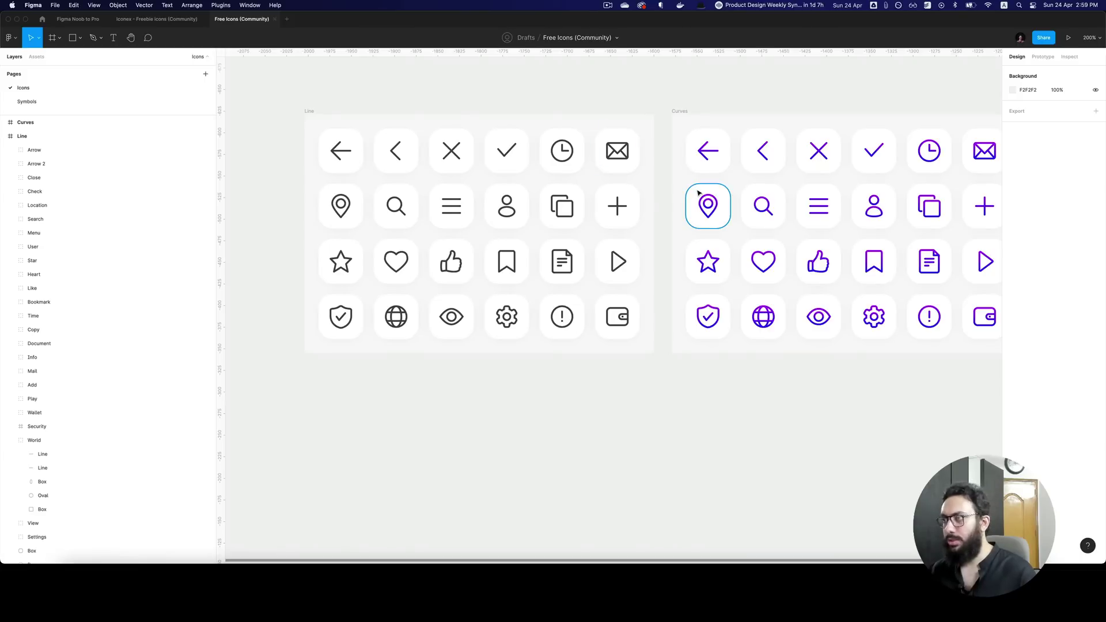
left_click(43, 19)
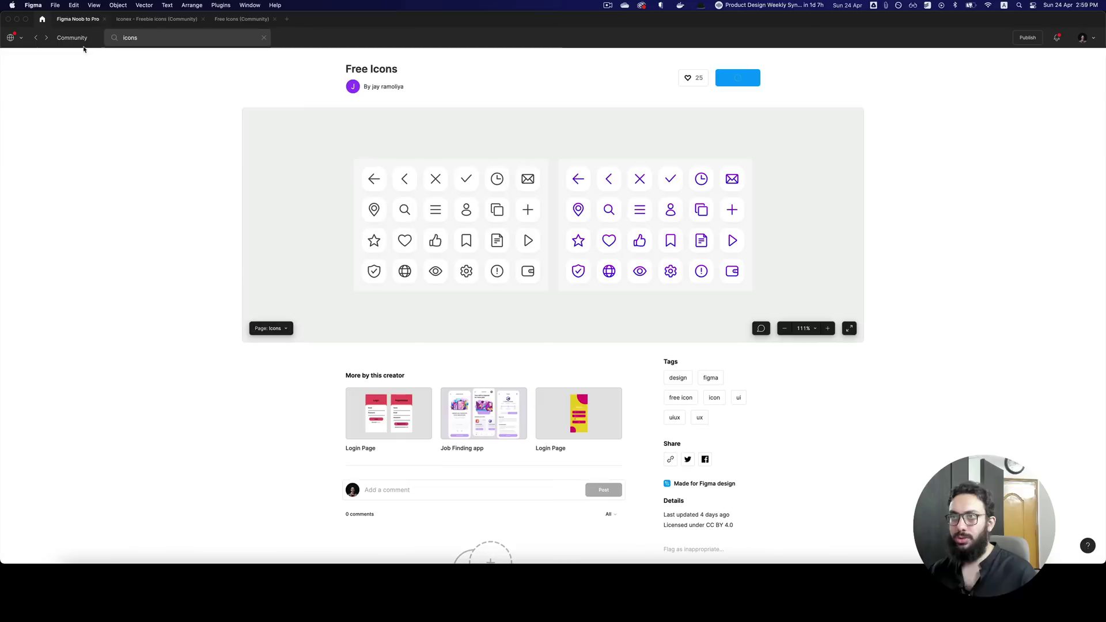
left_click(36, 38)
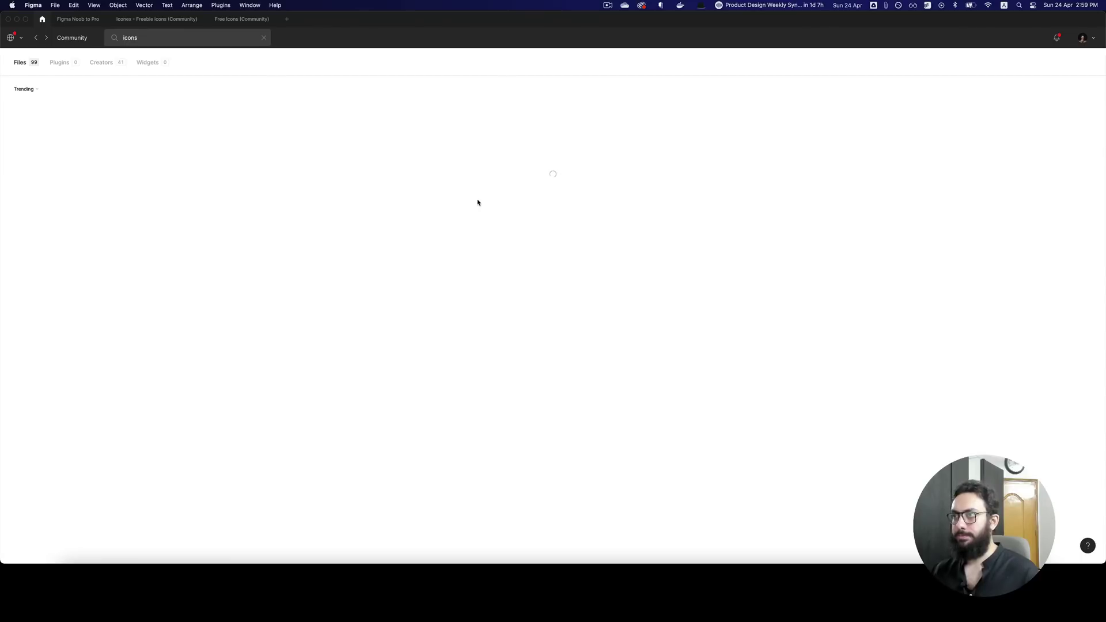
left_click(244, 23)
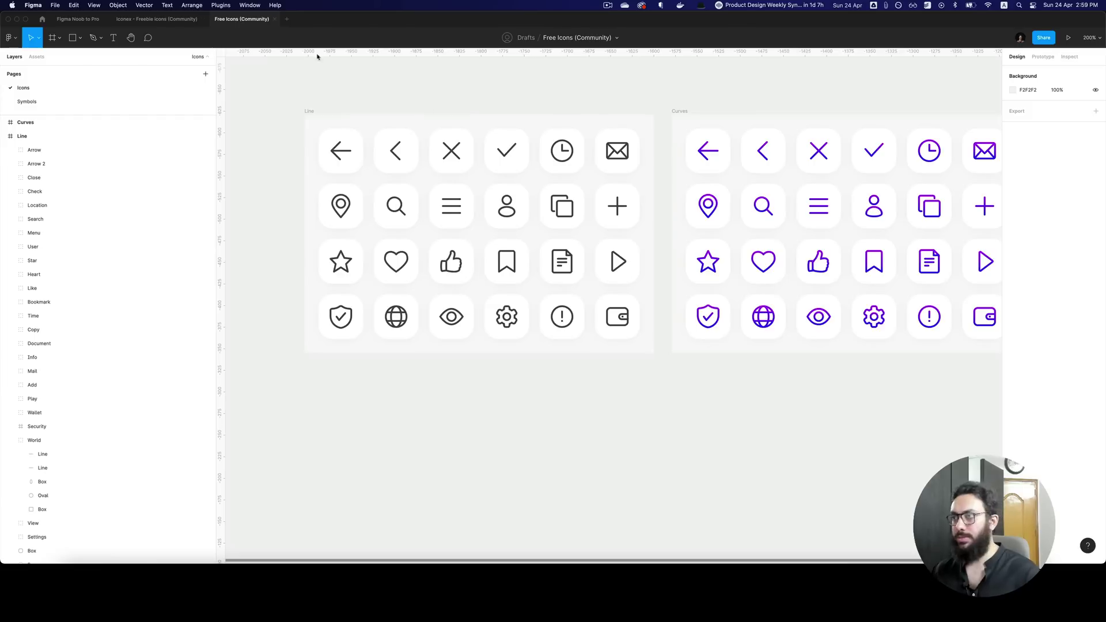
left_click(507, 206)
key("z")
left_click(508, 207)
left_click(507, 207)
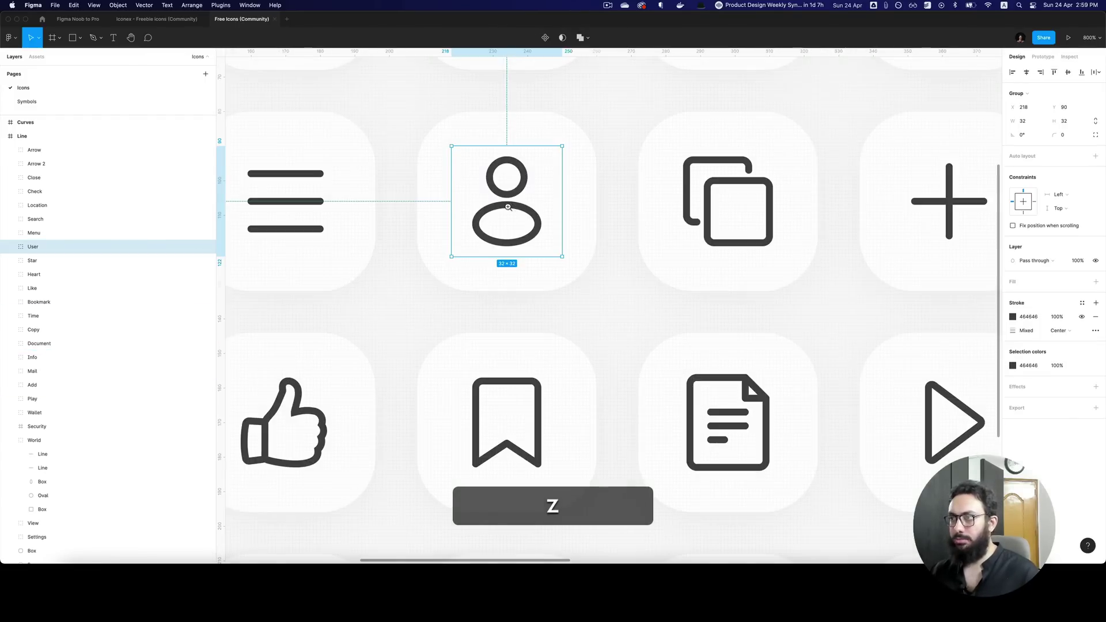
left_click(508, 206, "alt")
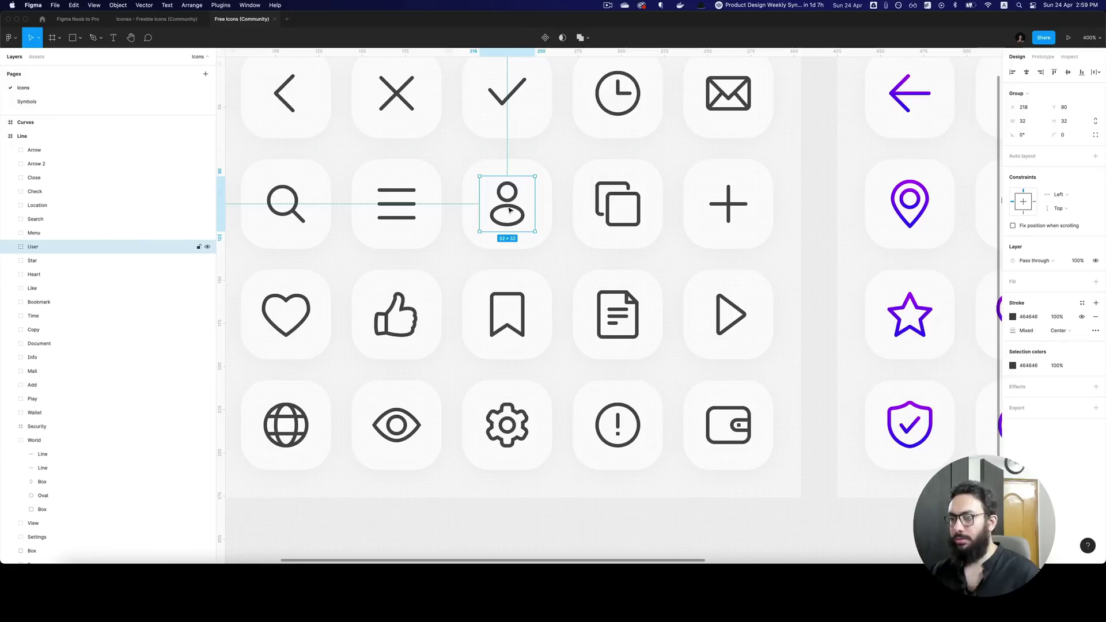
left_click(288, 423)
scroll(366, 361, "left", 5)
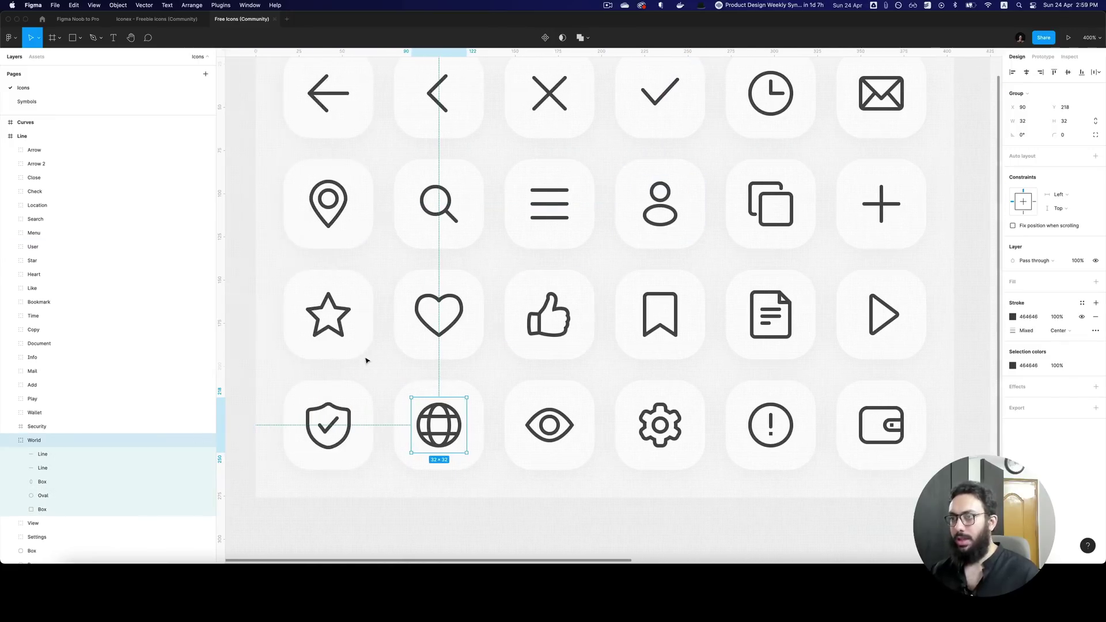
scroll(366, 360, "up", 2)
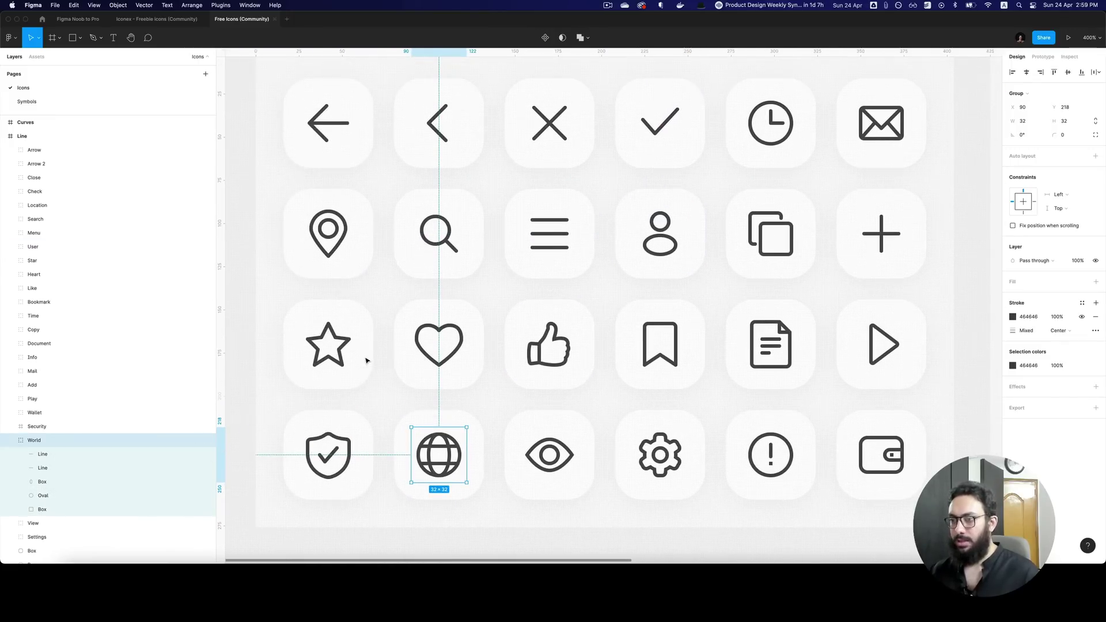
- Copy the Security shield icon frame and switch to the Figma Noob to Pro file
left_click(345, 444)
key("z")
left_click(344, 449)
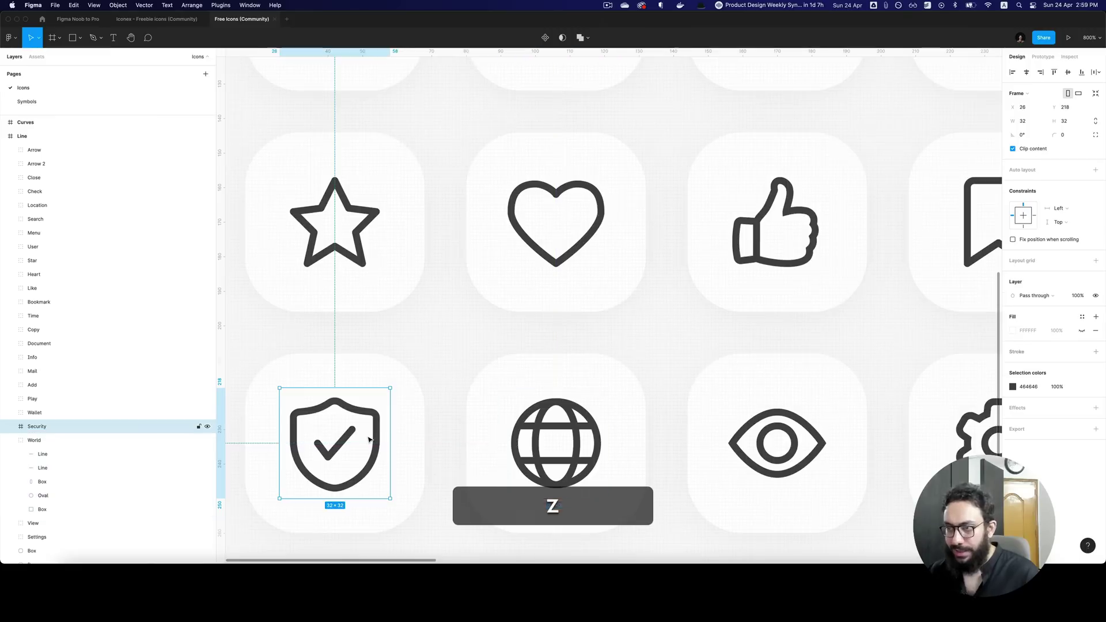
key("super+c")
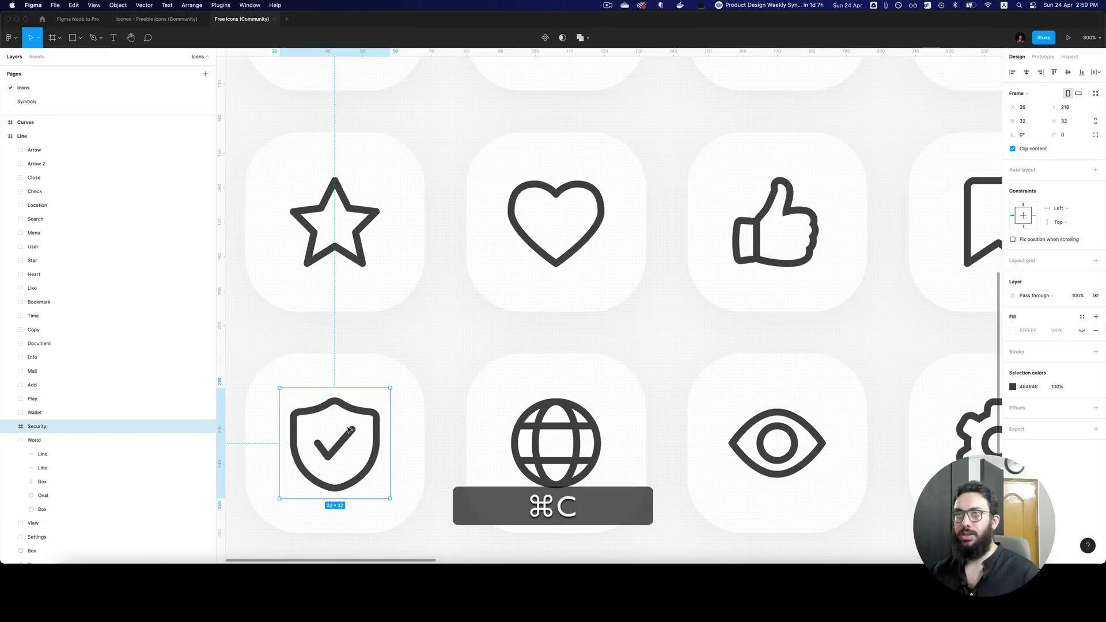
key("super+3")
key("super+2")
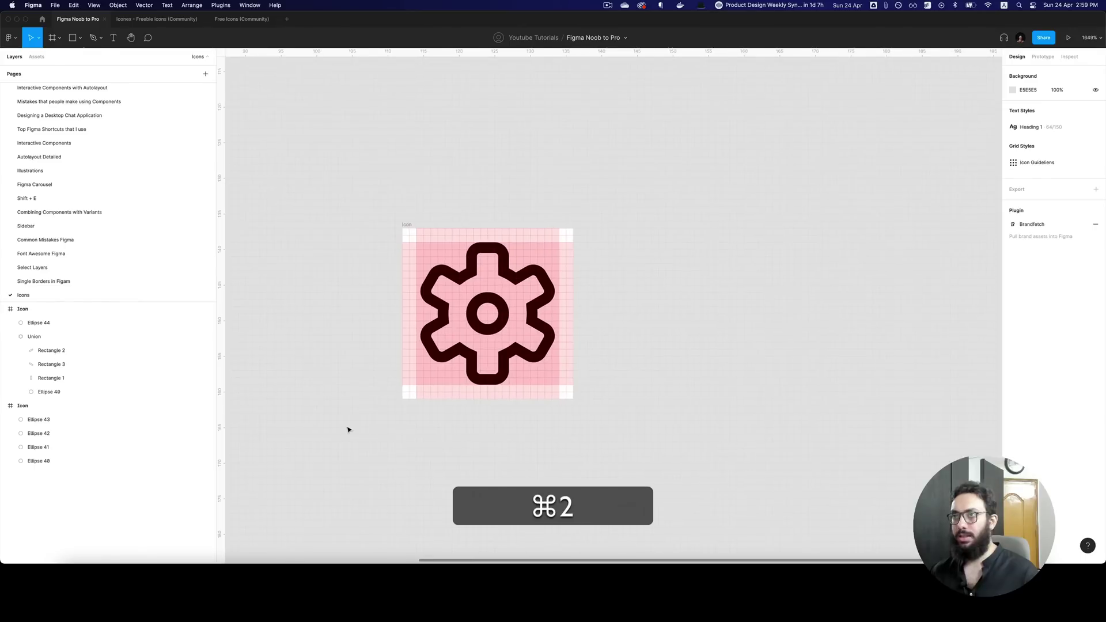
- Paste the Security icon beside the gear frame and move it above the icon row, up and to the right
scroll(348, 430, "up", 1)
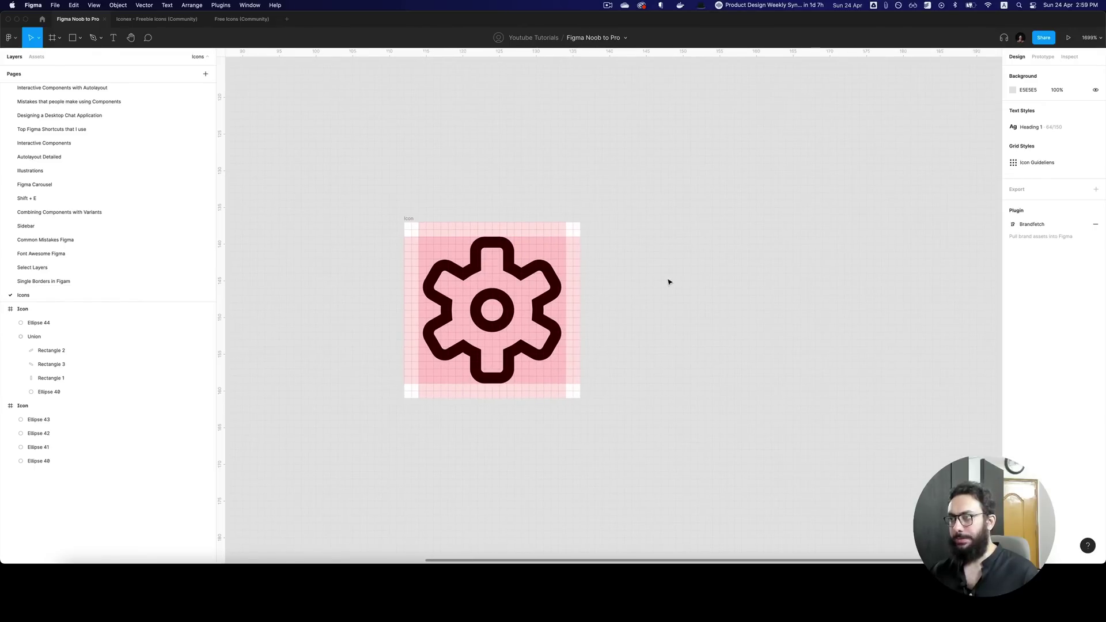
scroll(670, 282, "right", 3)
key("super+v")
key("alt+z")
left_click(604, 258, "alt")
left_click(657, 244, "alt")
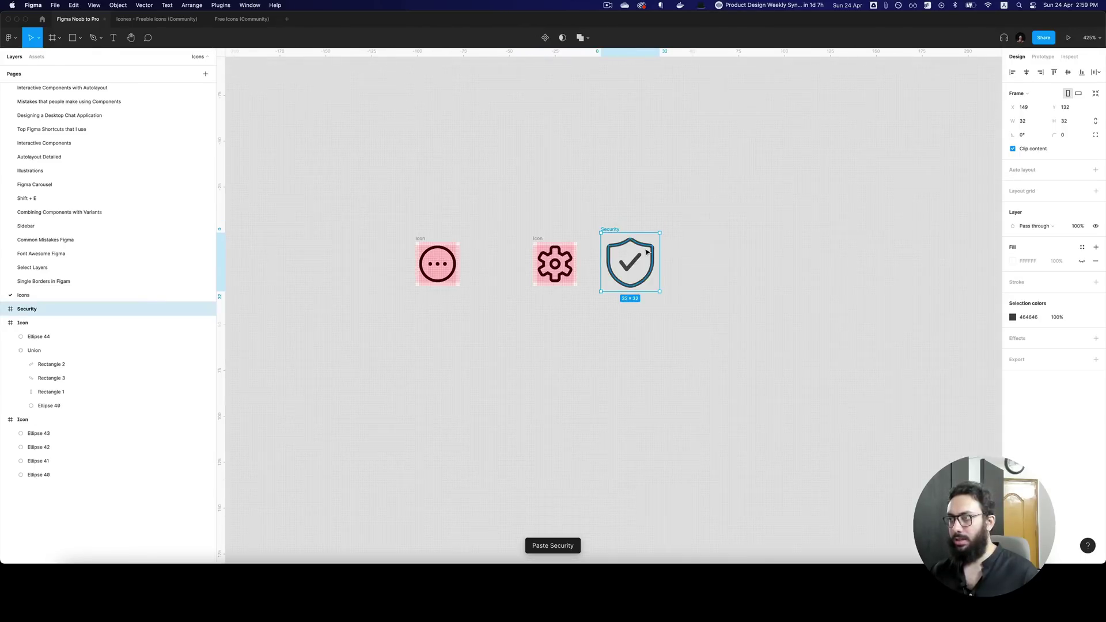
left_click_drag(647, 252, 672, 175)
- Duplicate the 24 × 24 gear icon frame and place the copy below the shield at X 165, Y 137
left_click(554, 264)
key("super+d")
key("z")
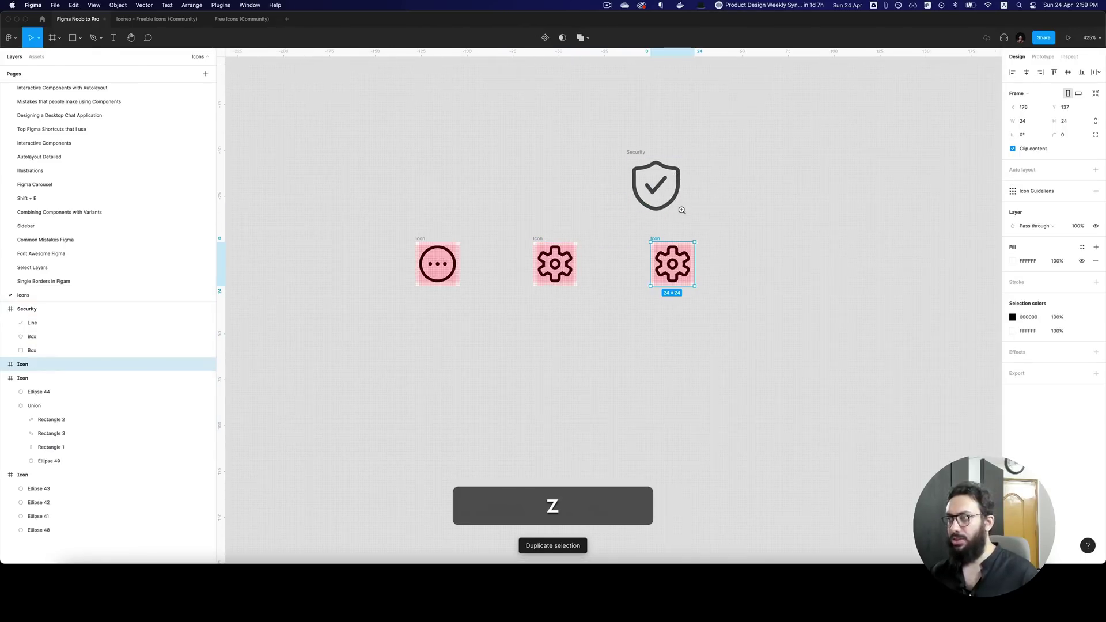
left_click(682, 211)
left_click_drag(627, 274, 584, 273)
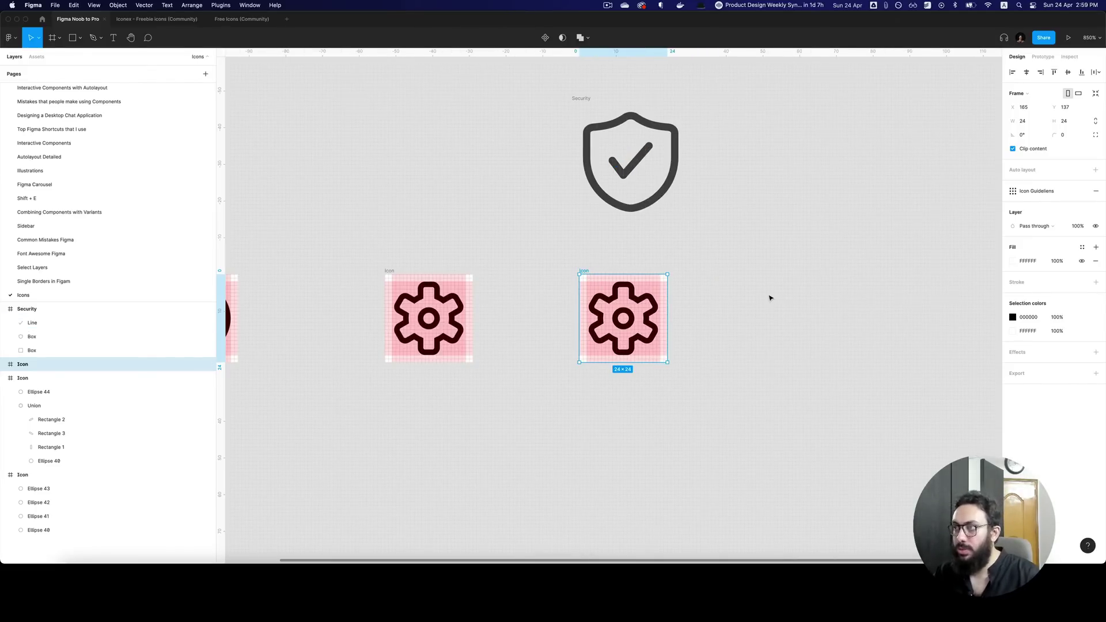
- Delete the gear union and the centre circle from the duplicated icon frame, leaving only its layout grid
left_click(656, 311)
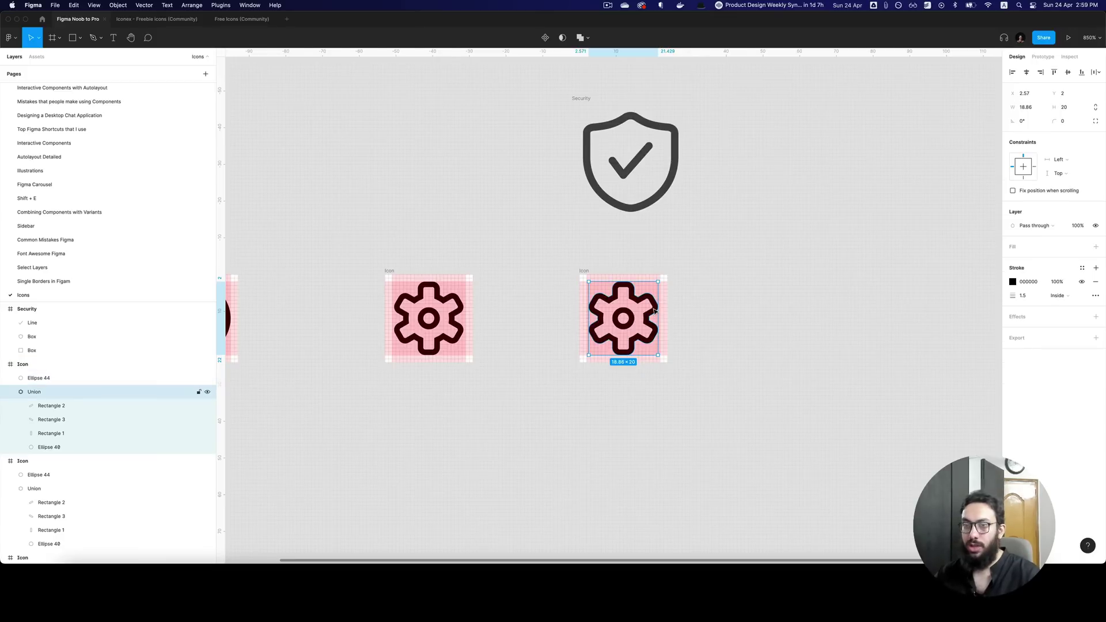
key("BackSpace")
left_click(633, 317)
key("BackSpace")
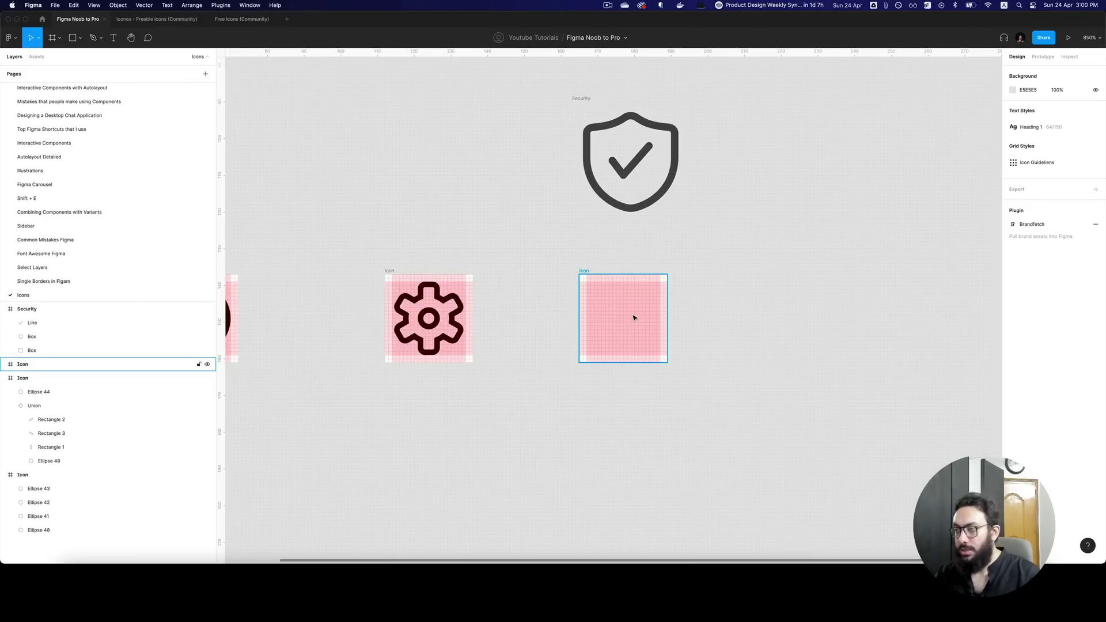
left_click(614, 244)
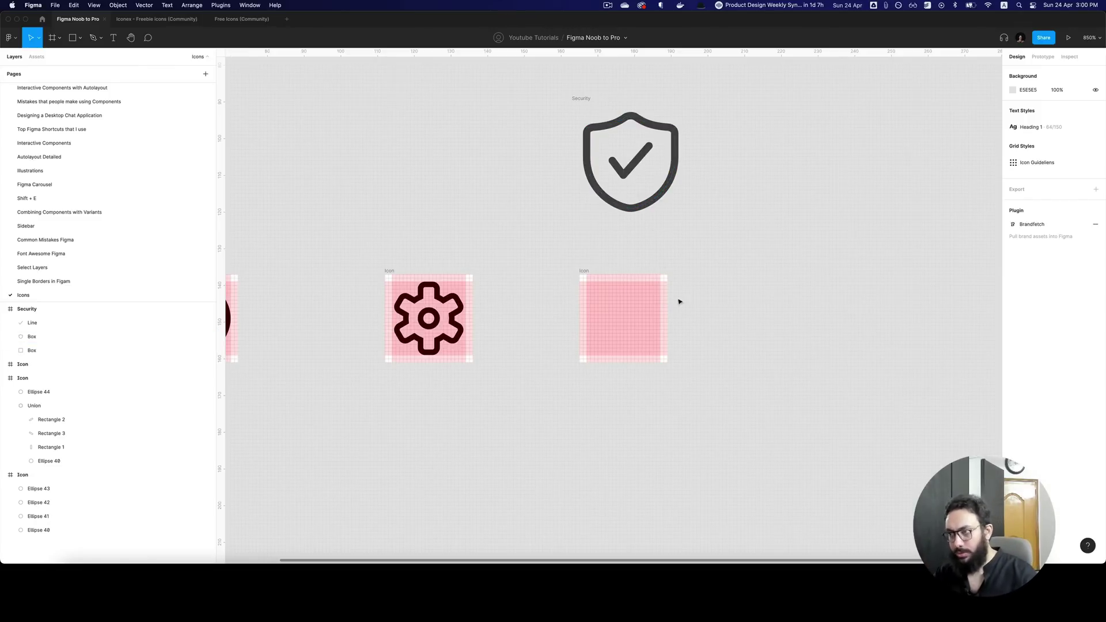
left_click(652, 309)
key("z")
left_click(645, 309)
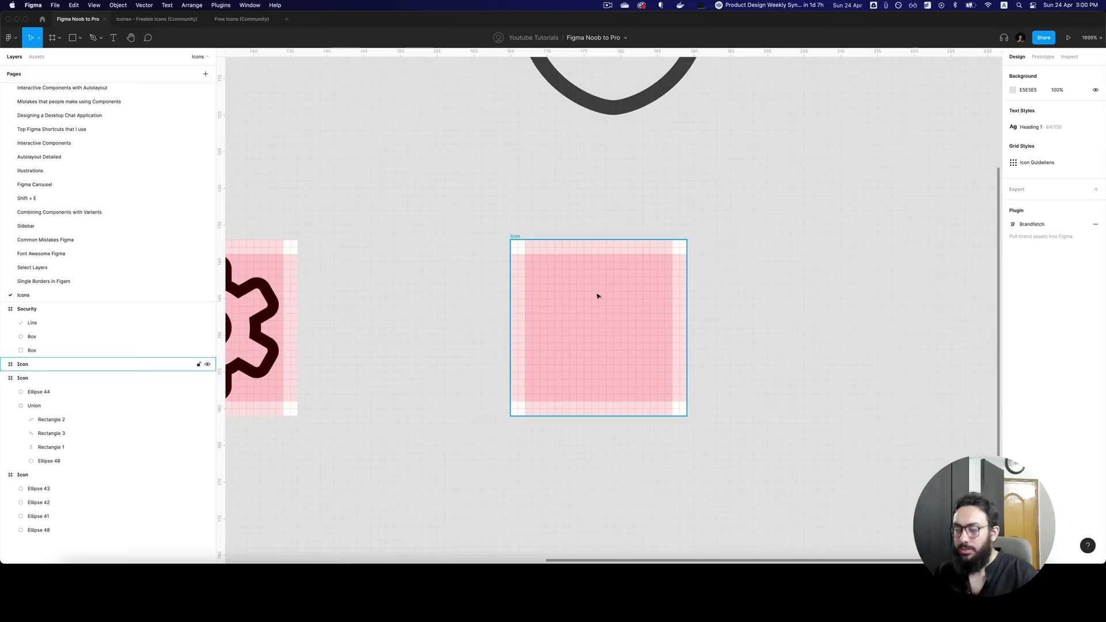
- Draw a closed triangle with the Pen tool through (2, 5), (22, 5) and (12, 22) in the empty icon frame and add a vertical guide at X 12
key("p")
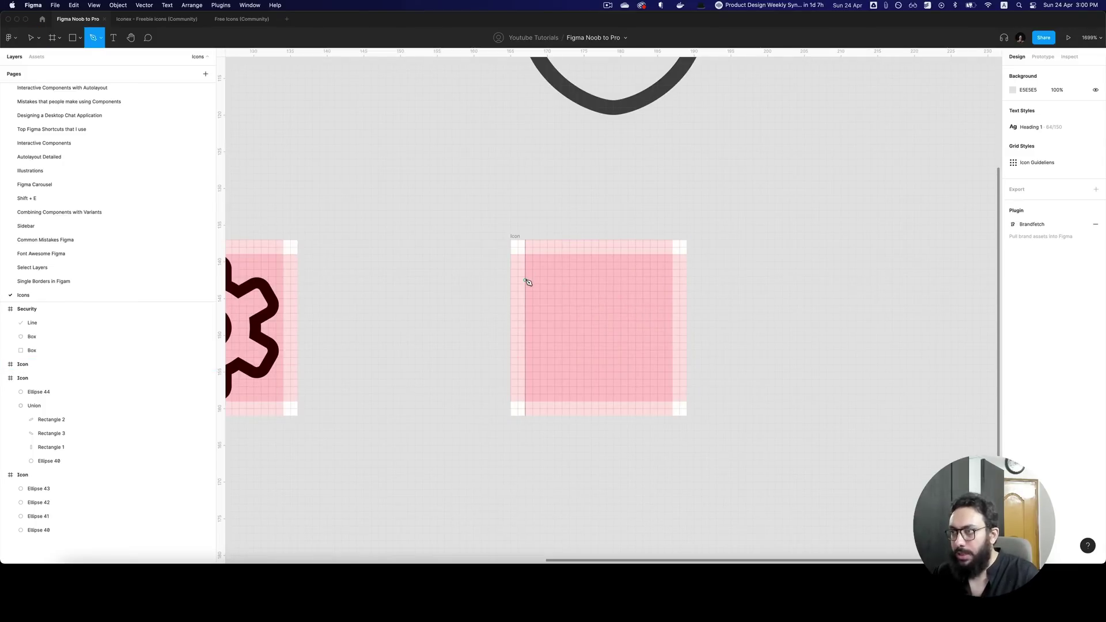
left_click(526, 277)
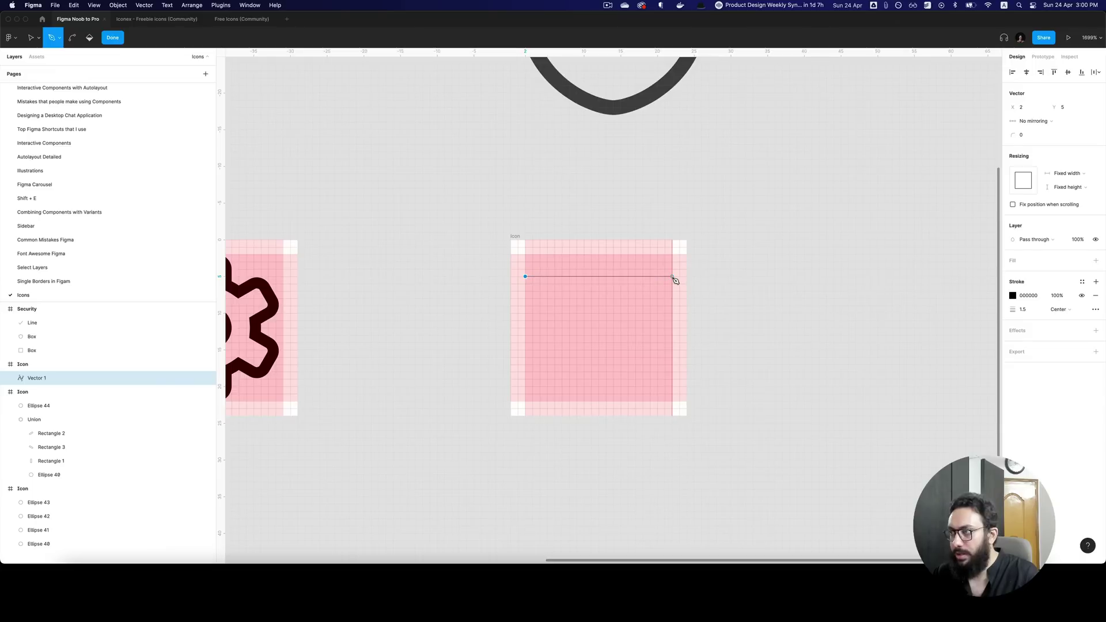
left_click(672, 276)
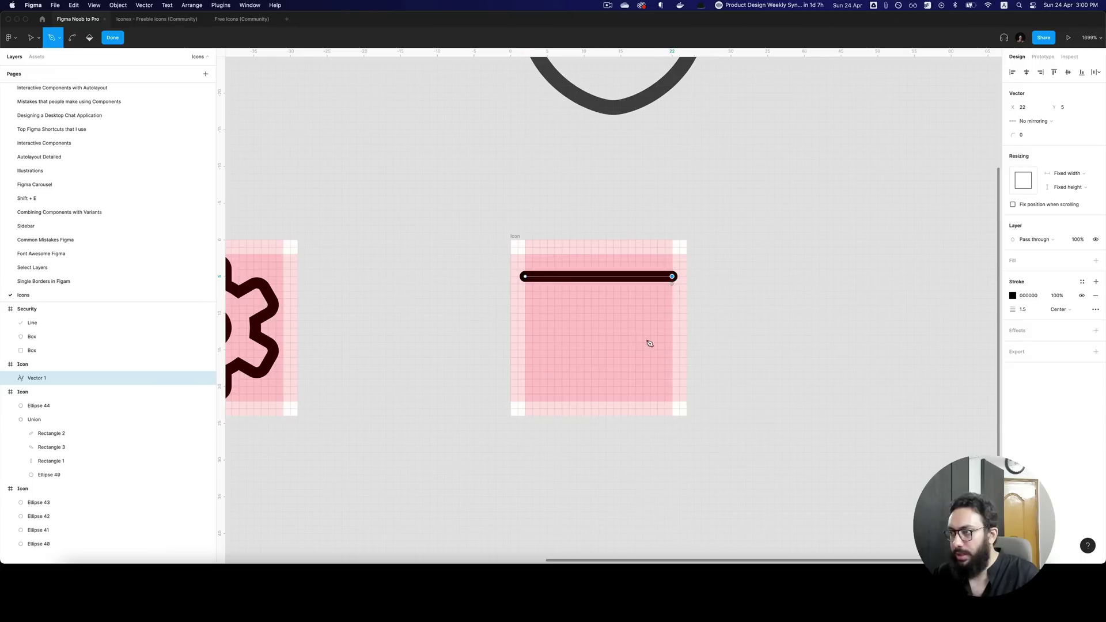
left_click(599, 401)
left_click(525, 276)
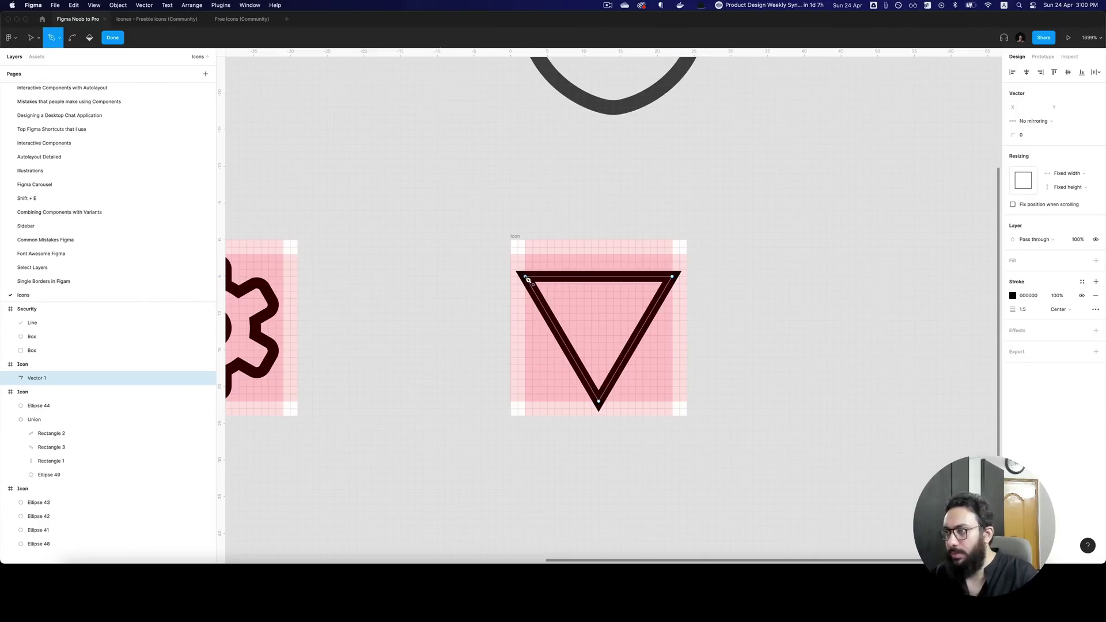
key("v")
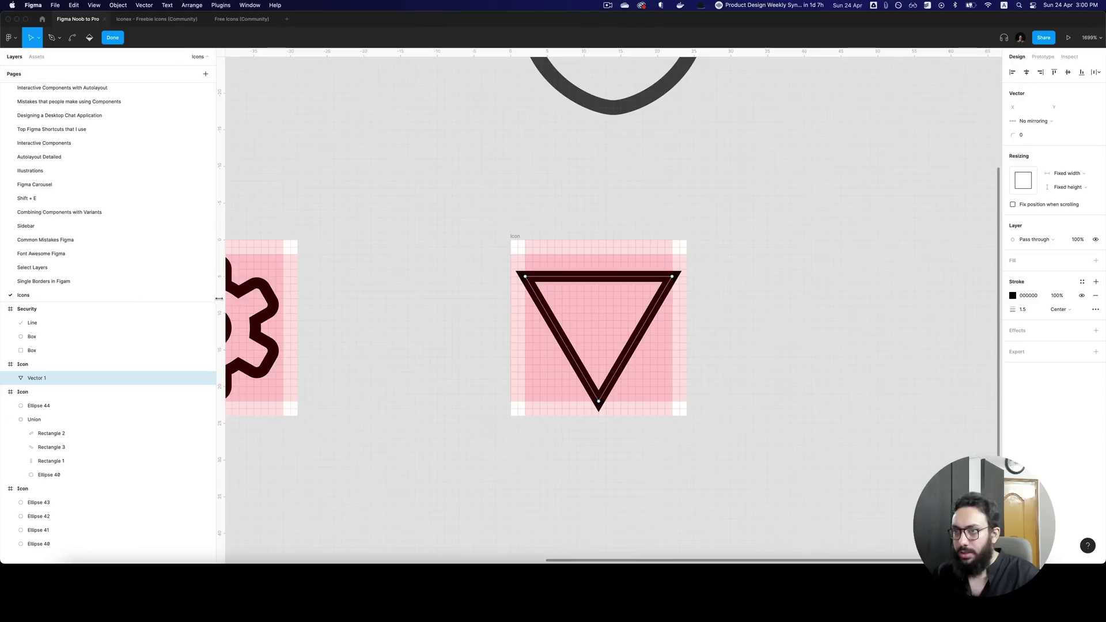
left_click_drag(220, 300, 598, 303)
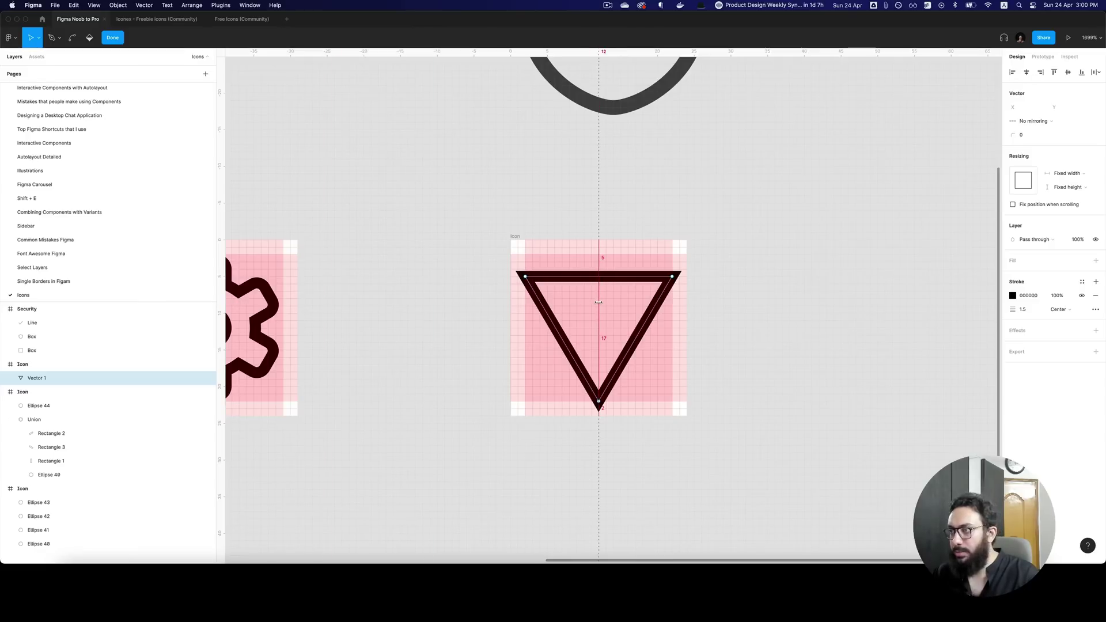
- Try to bend the triangle's lowest point into a symmetrical curve, and undo the bend
left_click_drag(599, 402, 635, 406)
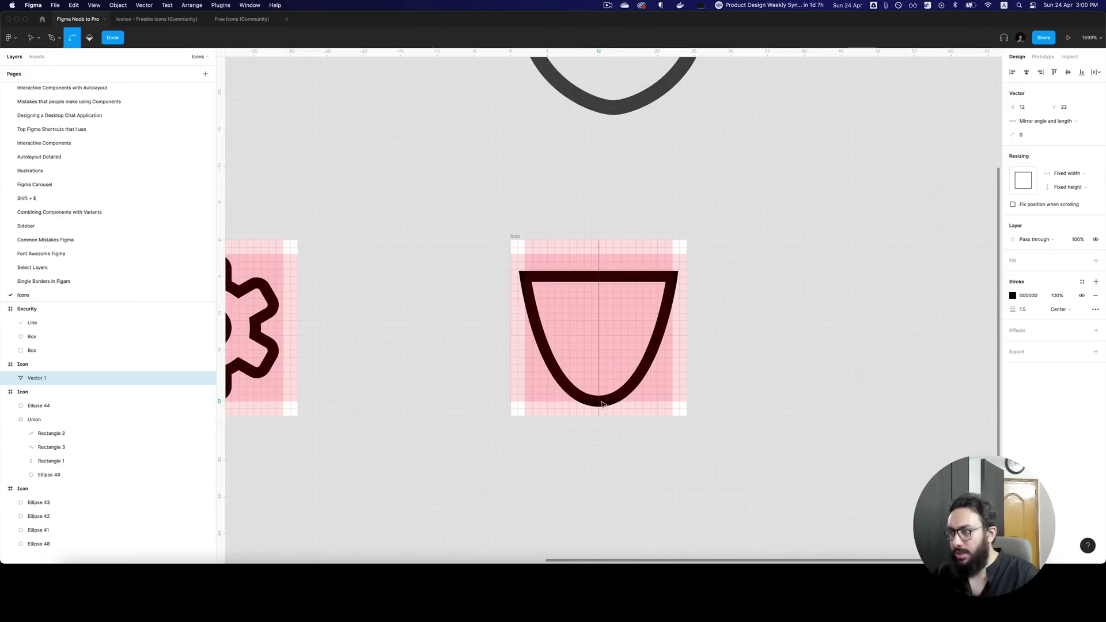
key("super+z")
left_click(646, 385, "alt")
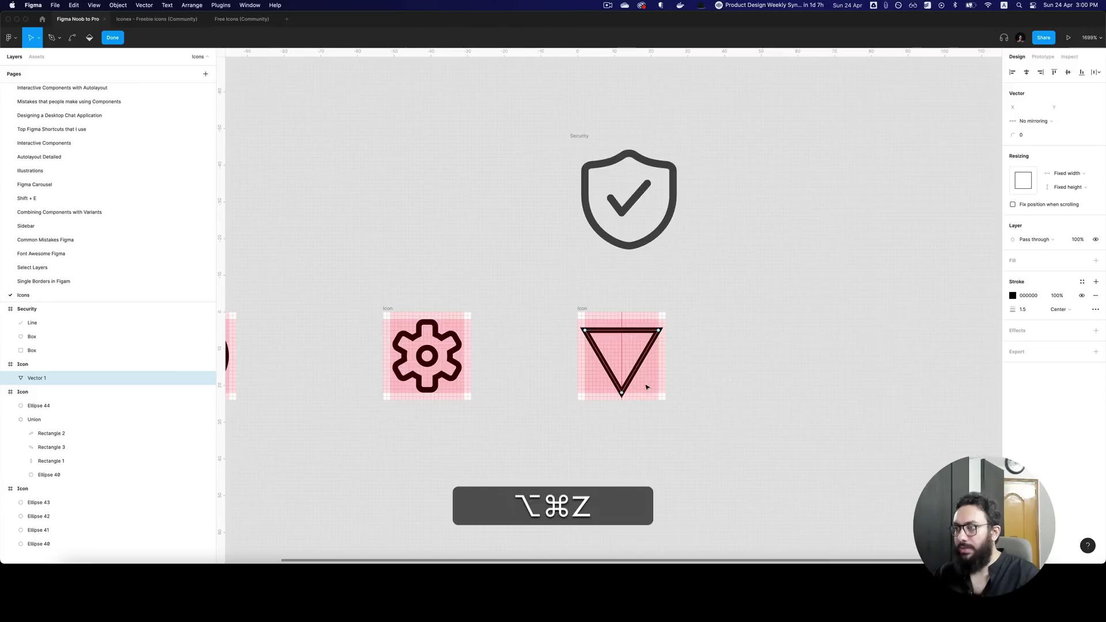
key("v")
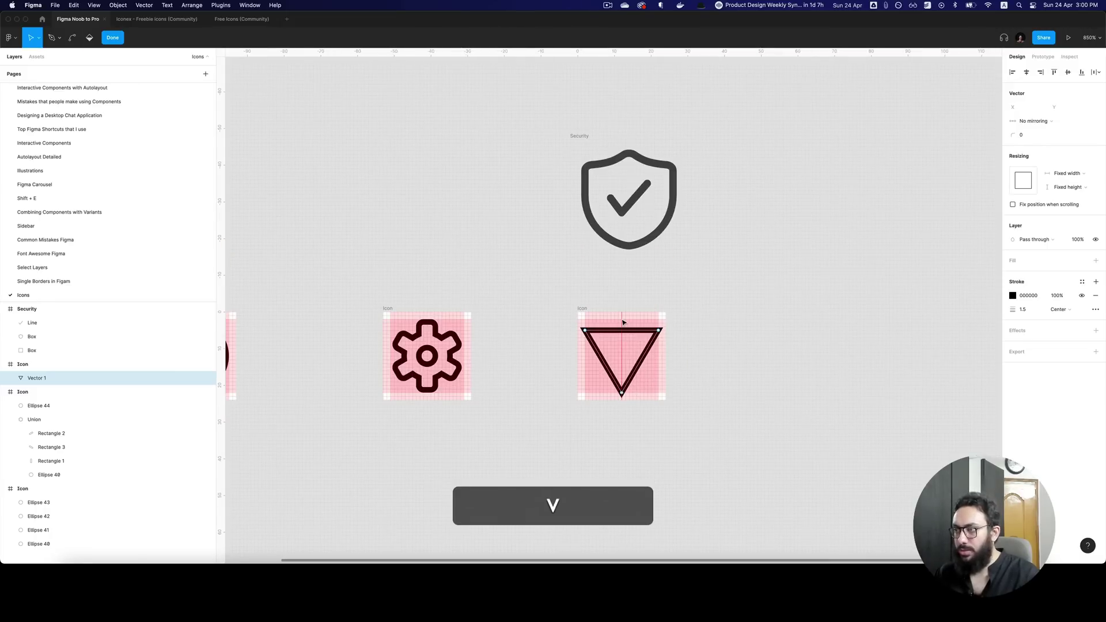
key("z")
left_click(632, 319)
key("v")
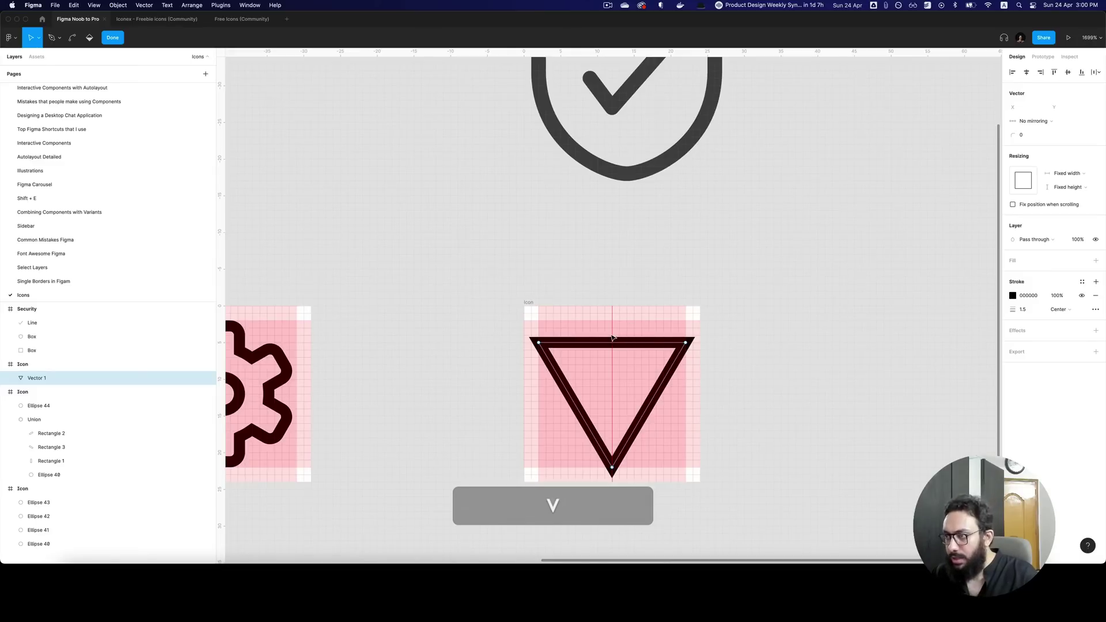
- Finish editing the triangle's points and set its stroke alignment to Inside
key("Escape")
key("Escape")
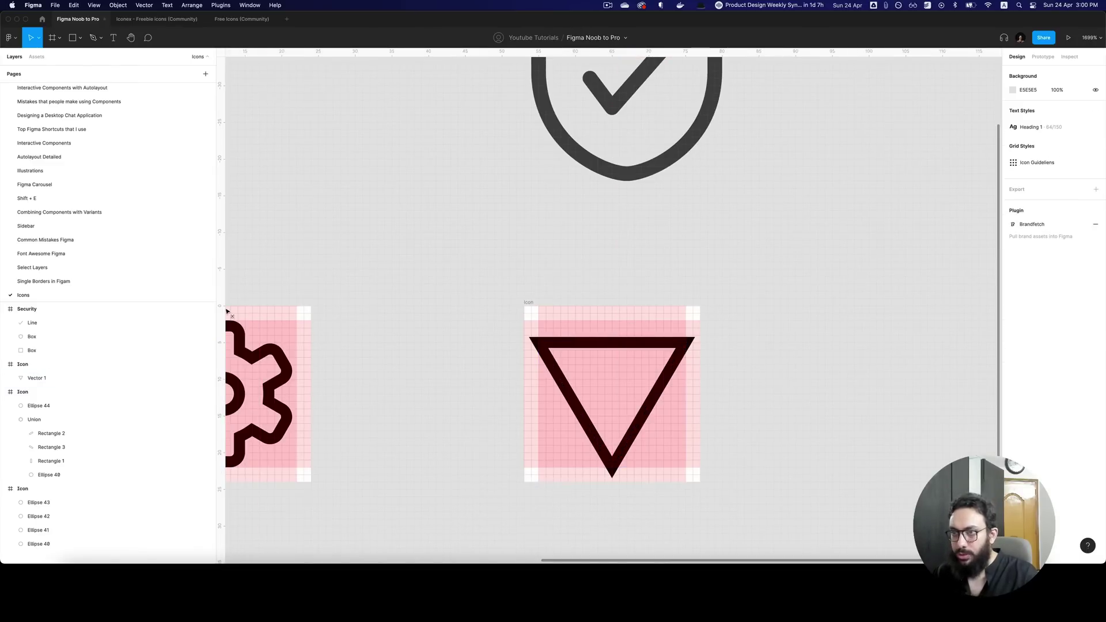
left_click(641, 441)
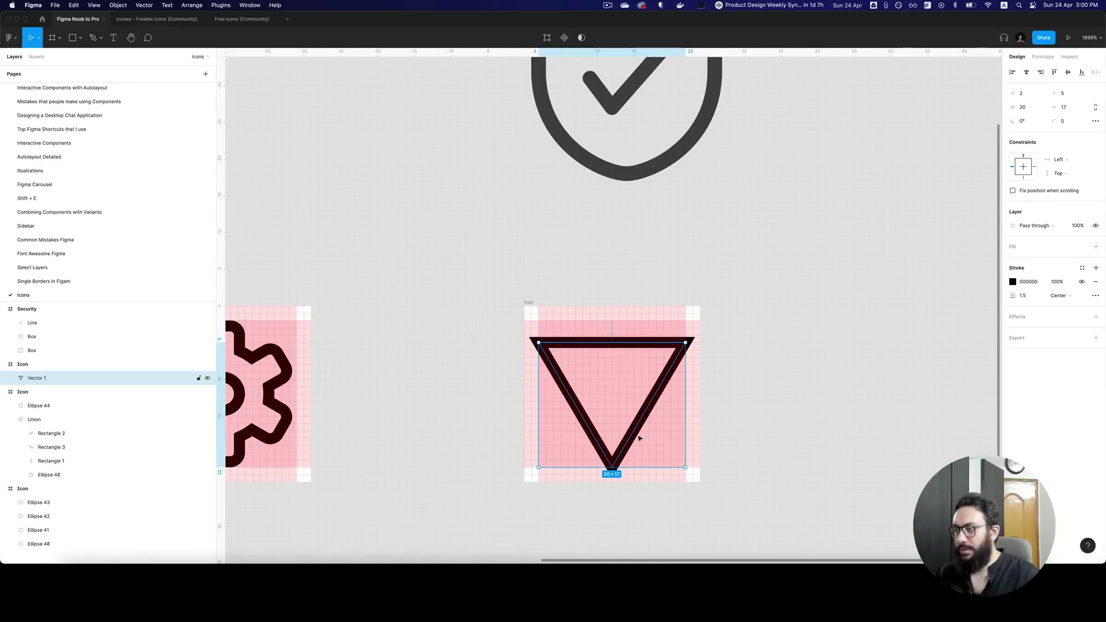
scroll(653, 426, "right", 2)
left_click(1060, 296)
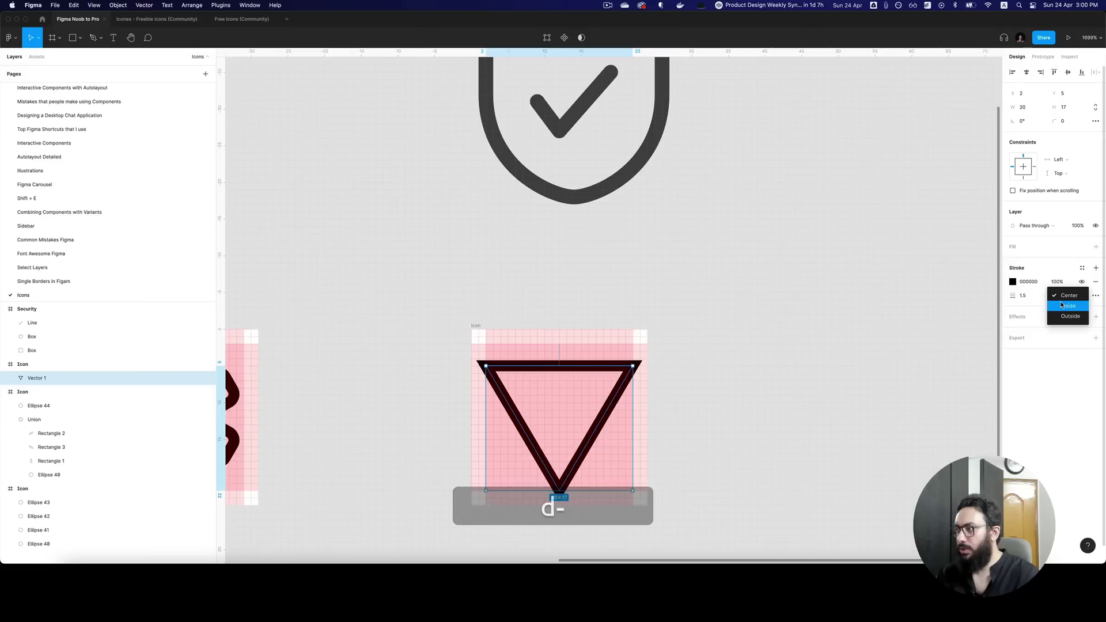
left_click(1058, 308)
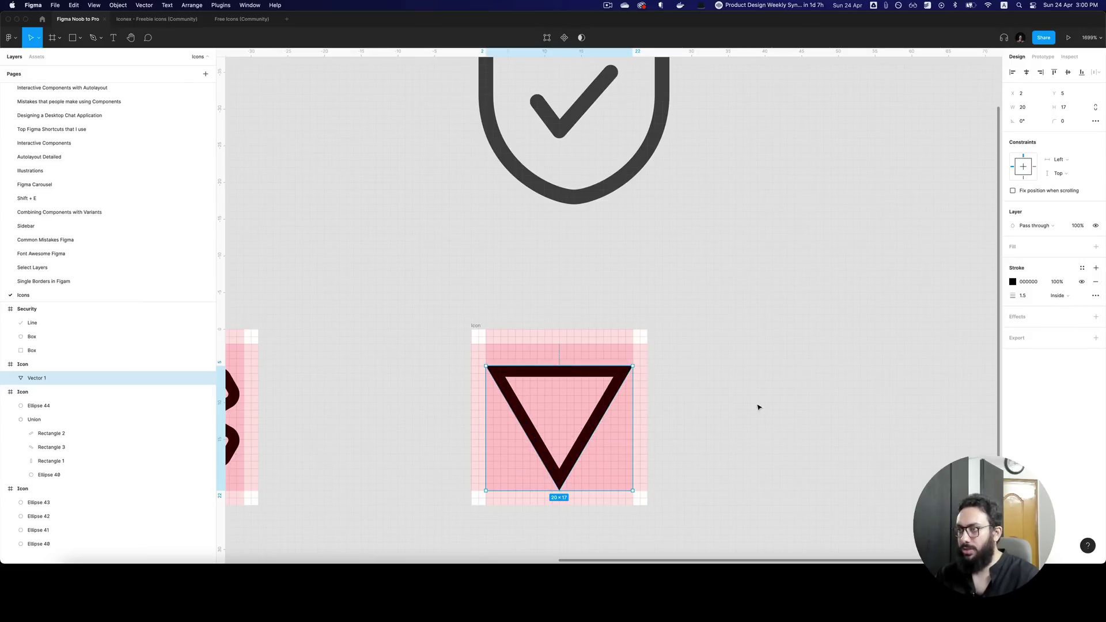
- Try a corner radius of 2 on the triangle, comparing it with the Security shield above
scroll(759, 407, "up", 2)
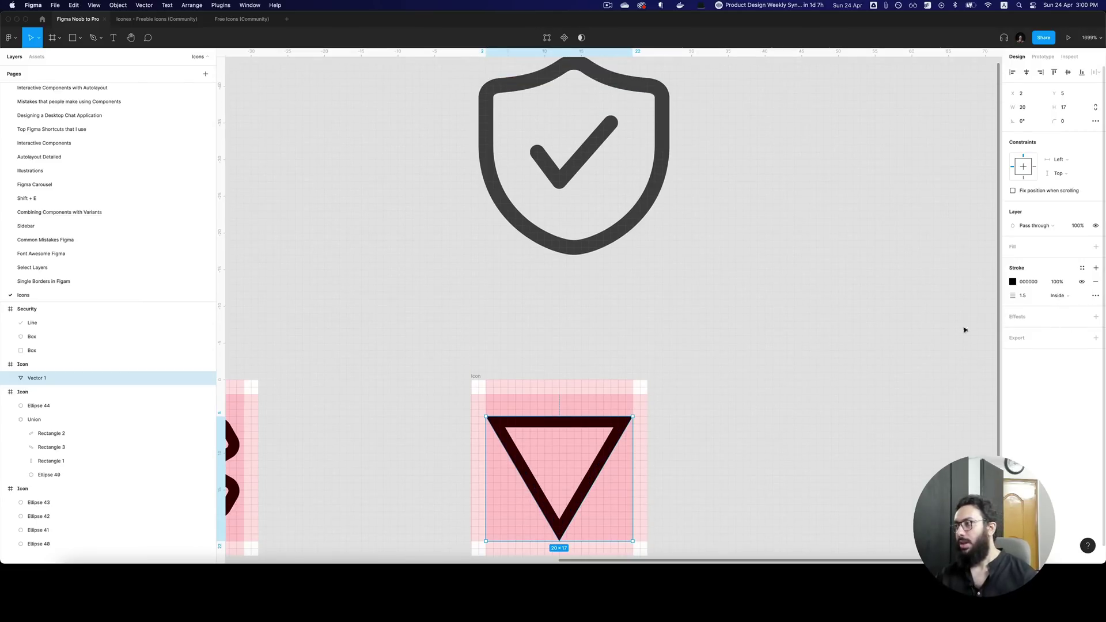
scroll(865, 324, "up", 1)
scroll(868, 329, "down", 2)
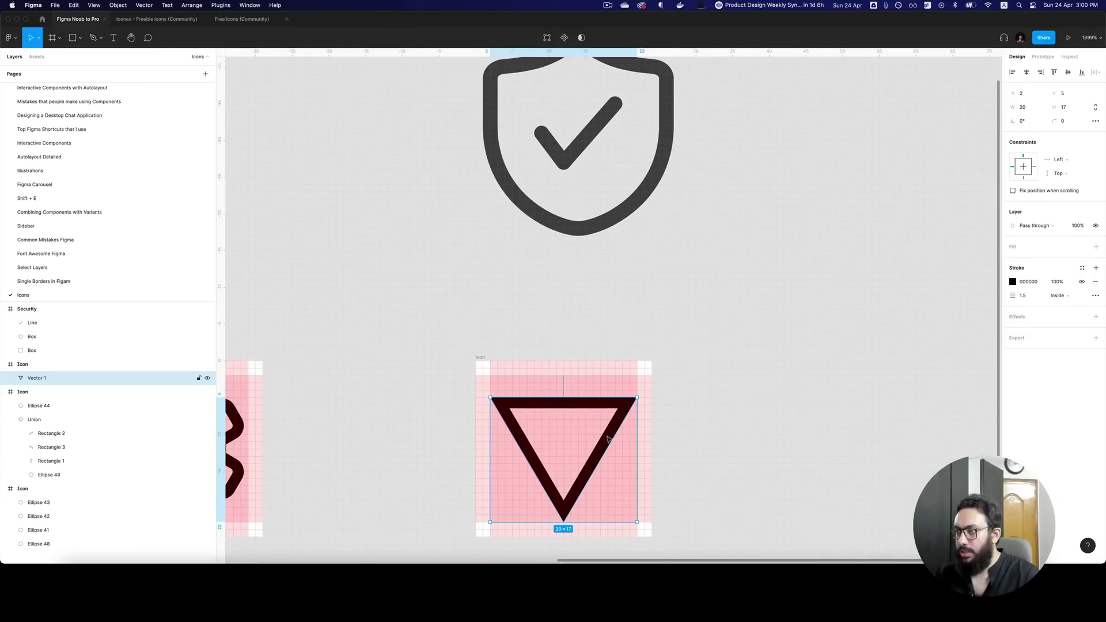
left_click(1065, 121)
type("2")
key("Tab")
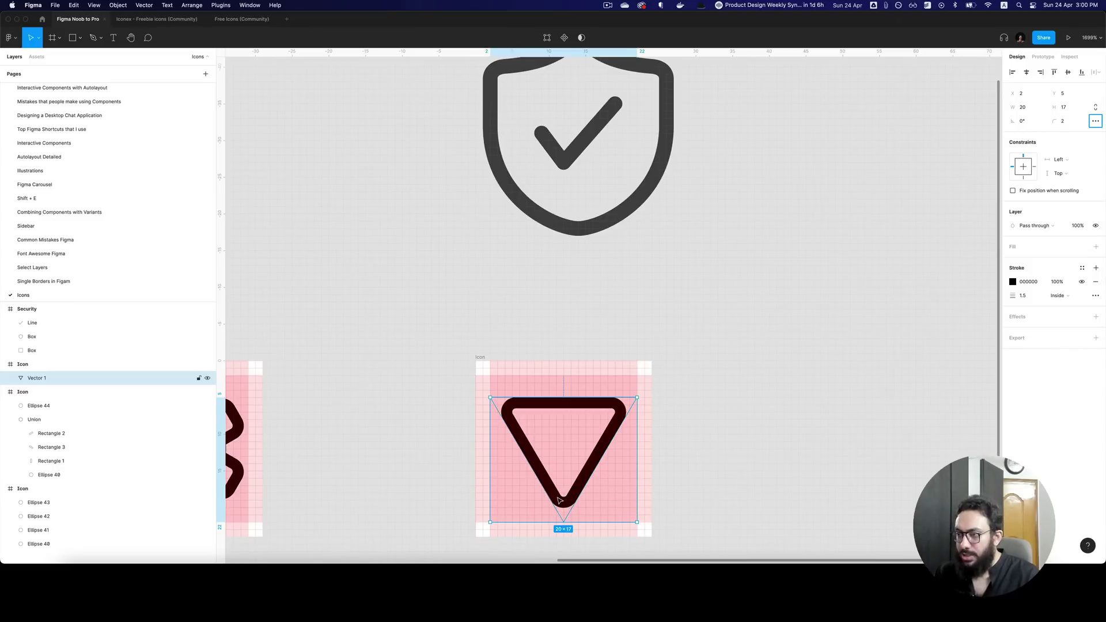
- Set the triangle's corner radius to 1 and stretch it downward to a height of 19
left_click(1065, 121)
type("1")
key("Tab")
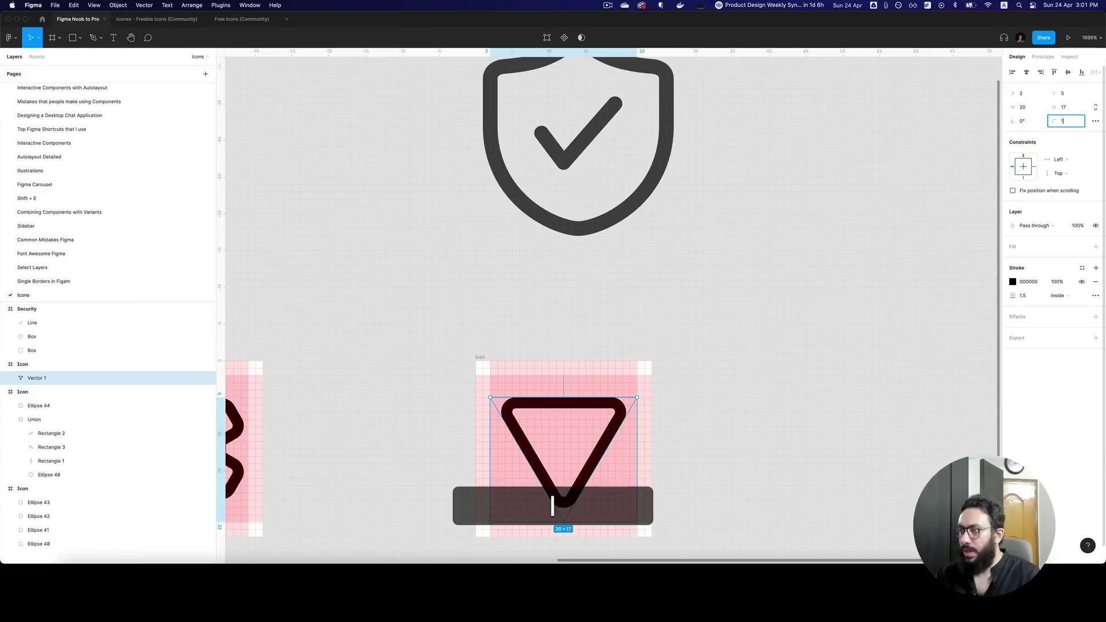
scroll(576, 500, "down", 1)
key("v")
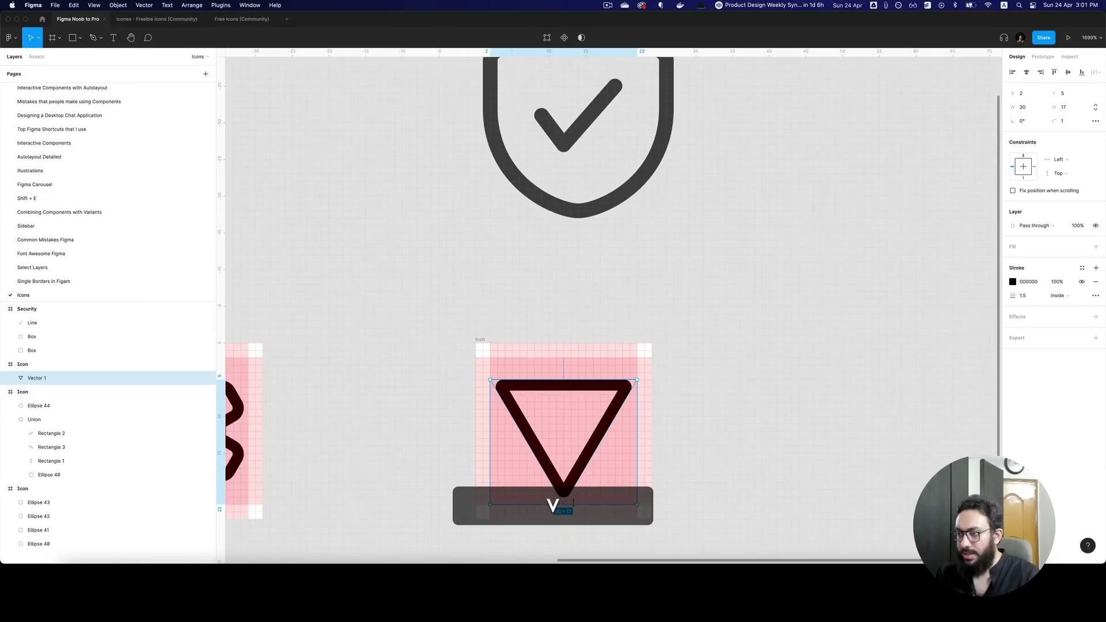
left_click_drag(572, 506, 572, 517)
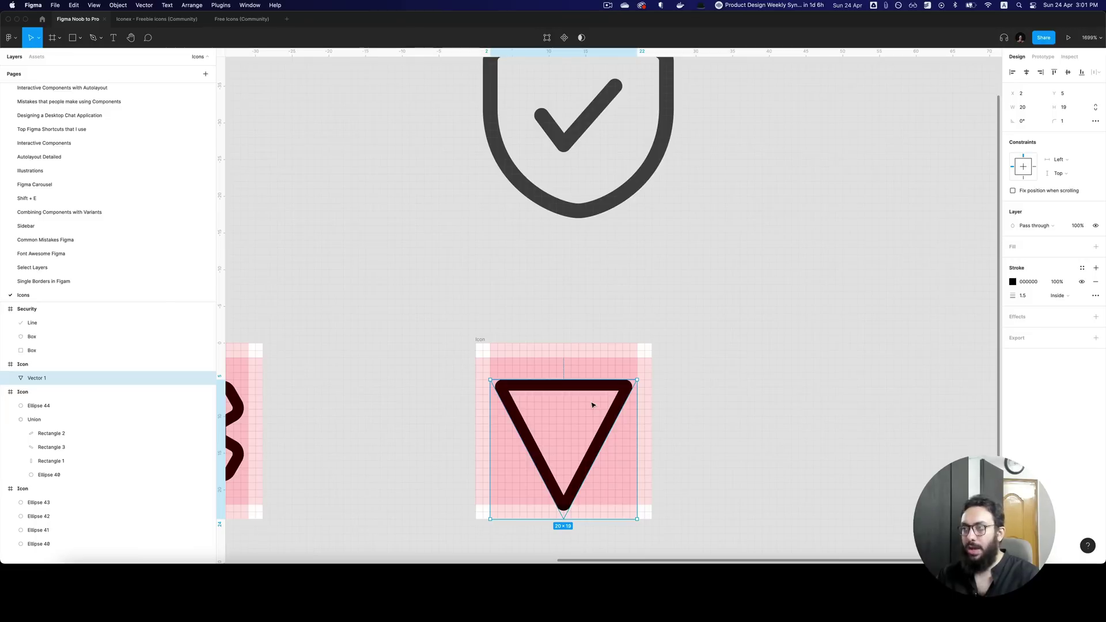
- Open the triangle for vector editing and add an anchor point at the midpoint of its upper edge, X 12, Y 5
scroll(594, 408, "up", 3)
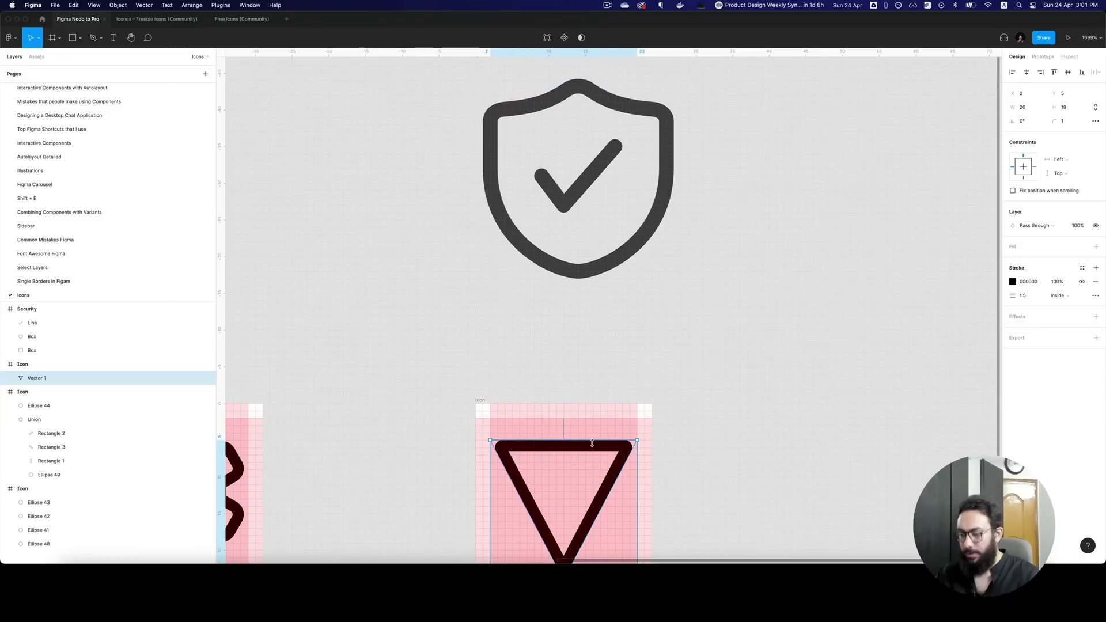
key("p")
key("v")
key("Return")
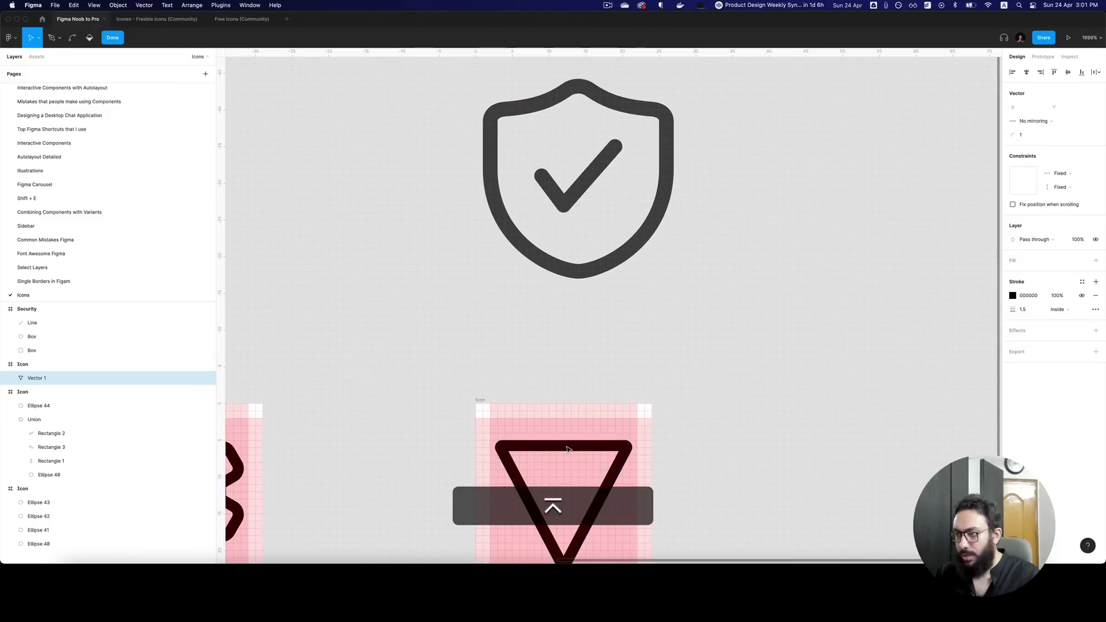
scroll(568, 450, "down", 3)
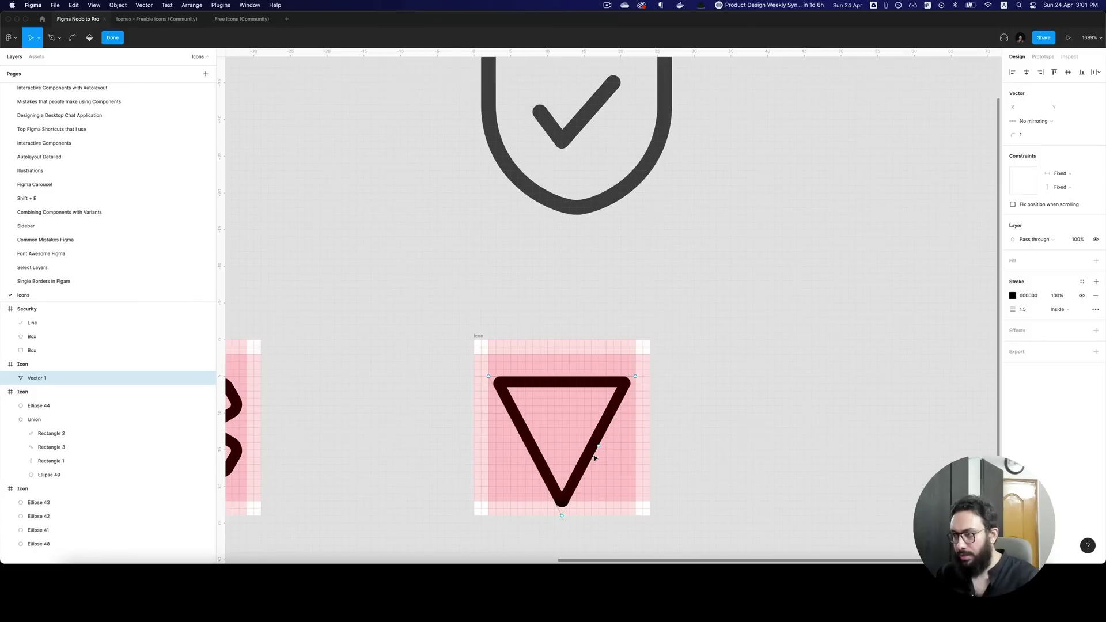
key("p")
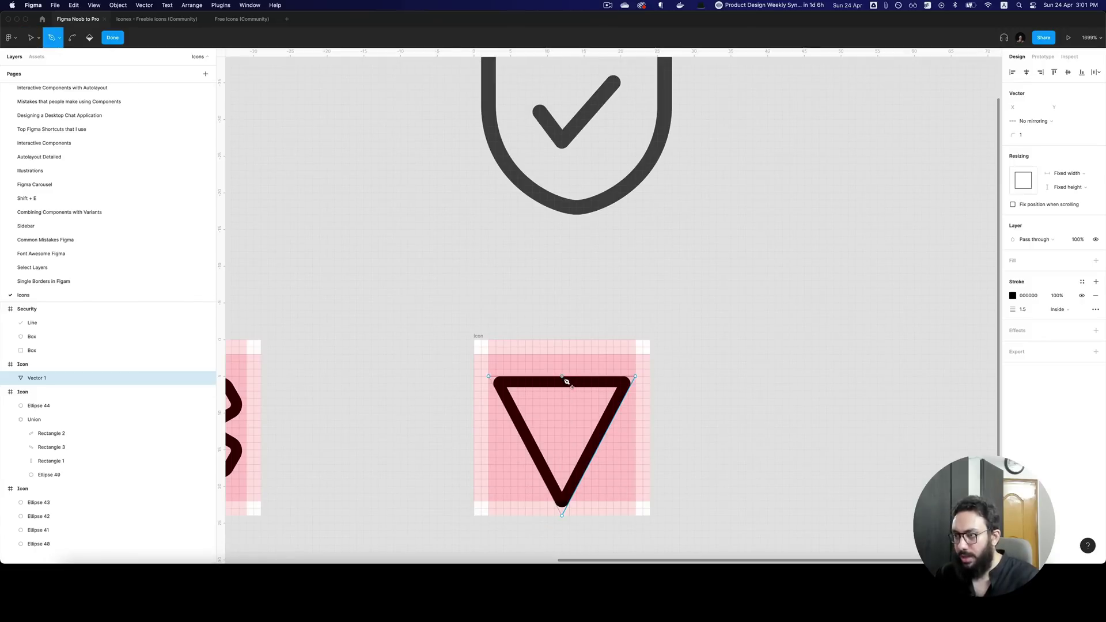
left_click(562, 378)
- Raise the upper edge's middle anchor point to X 12, Y 2 to form the shield's peak
scroll(564, 379, "up", 4)
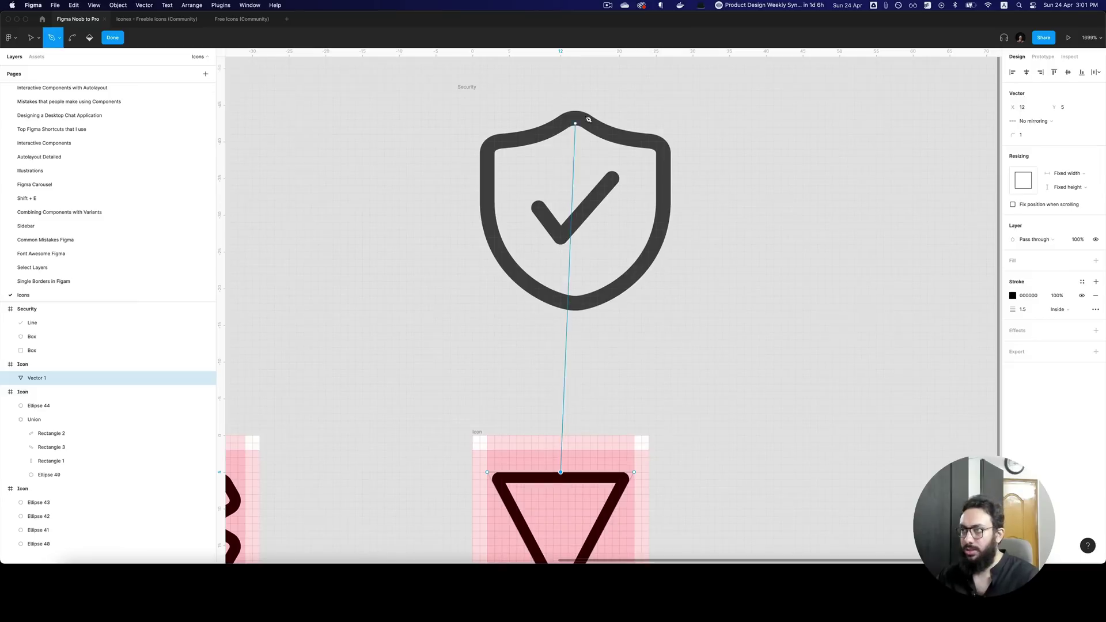
scroll(605, 467, "down", 3)
key("Escape")
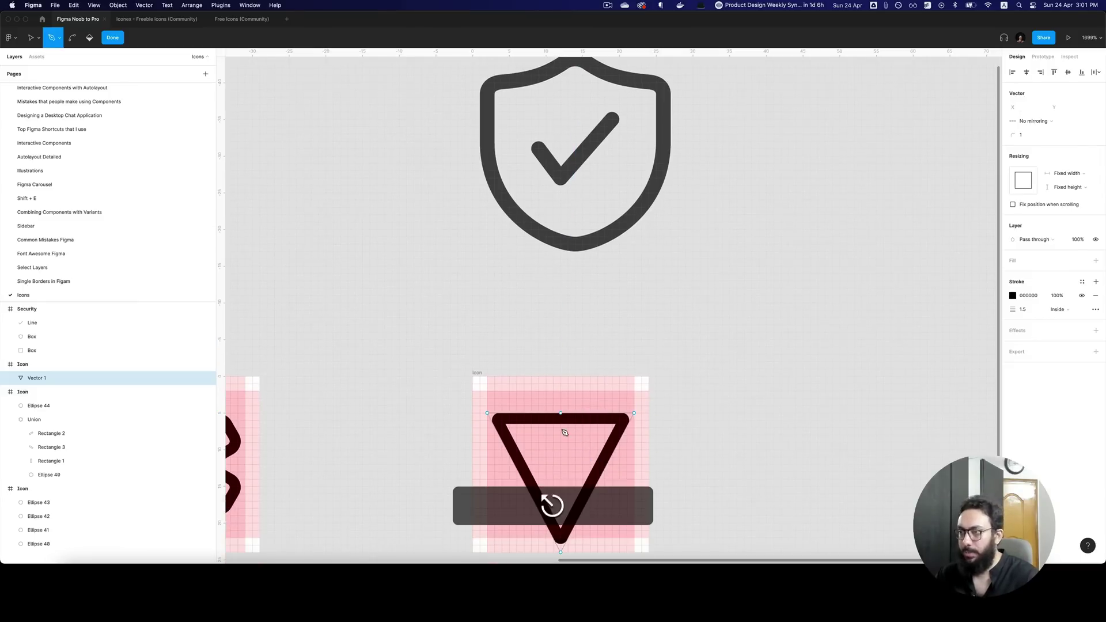
key("v")
left_click_drag(561, 414, 562, 392)
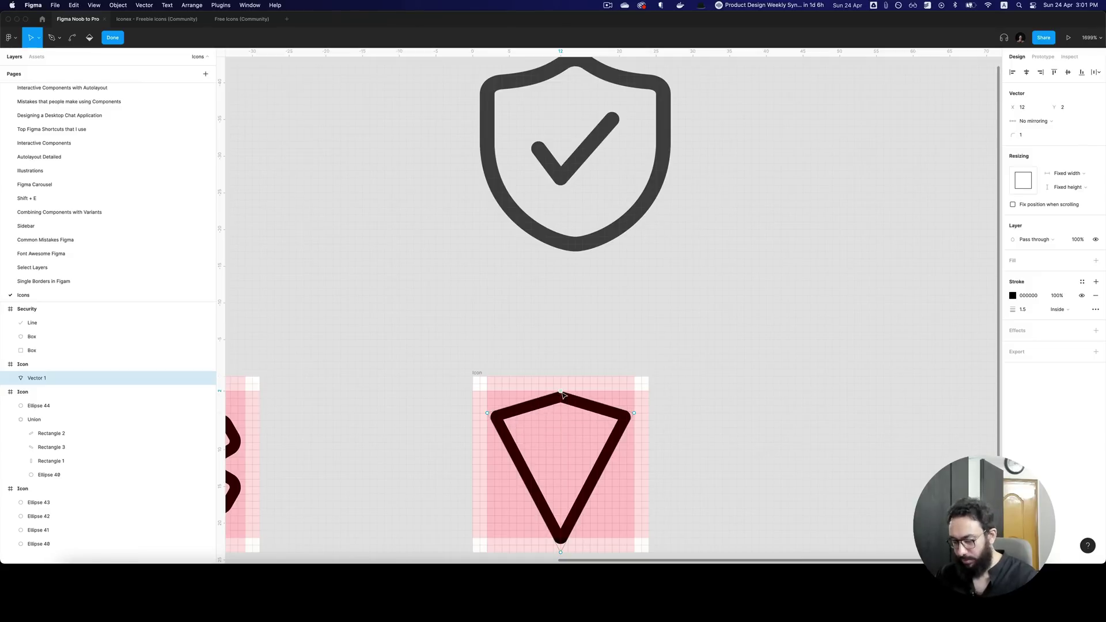
- Bend the shield's peak point into a smooth curve with horizontal mirrored handles about 4 units long on each side
key("p")
key("super")
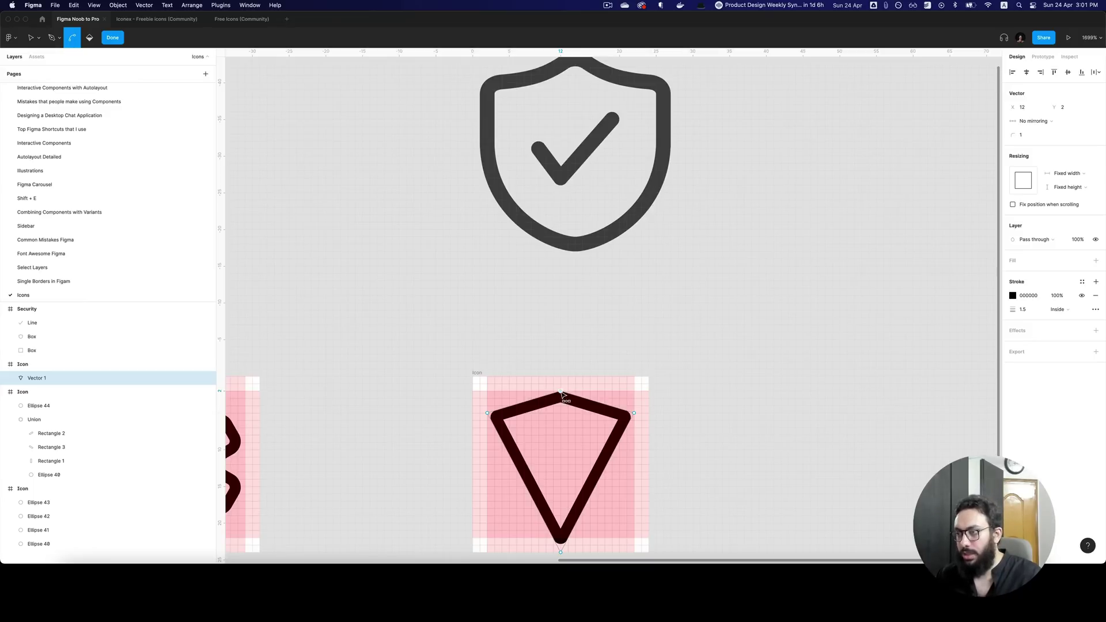
left_click_drag(562, 393, 590, 391)
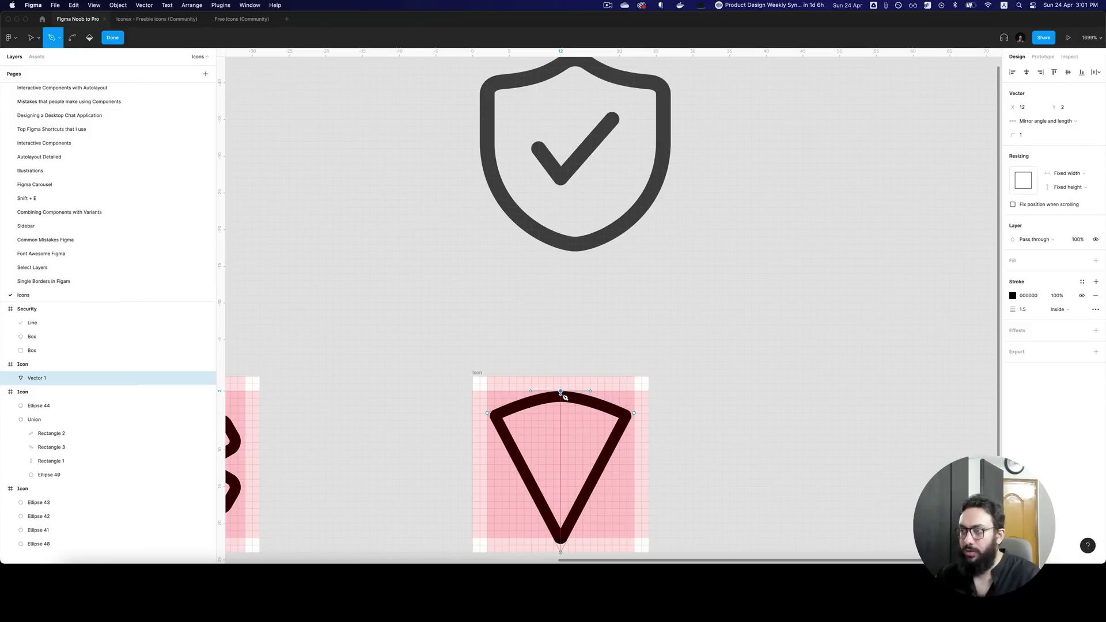
- Try to reposition the right-hand mirrored curve handle of the shield's peak, upward and by a downward nudge, and undo both changes
key("z")
left_click(565, 397)
key("v")
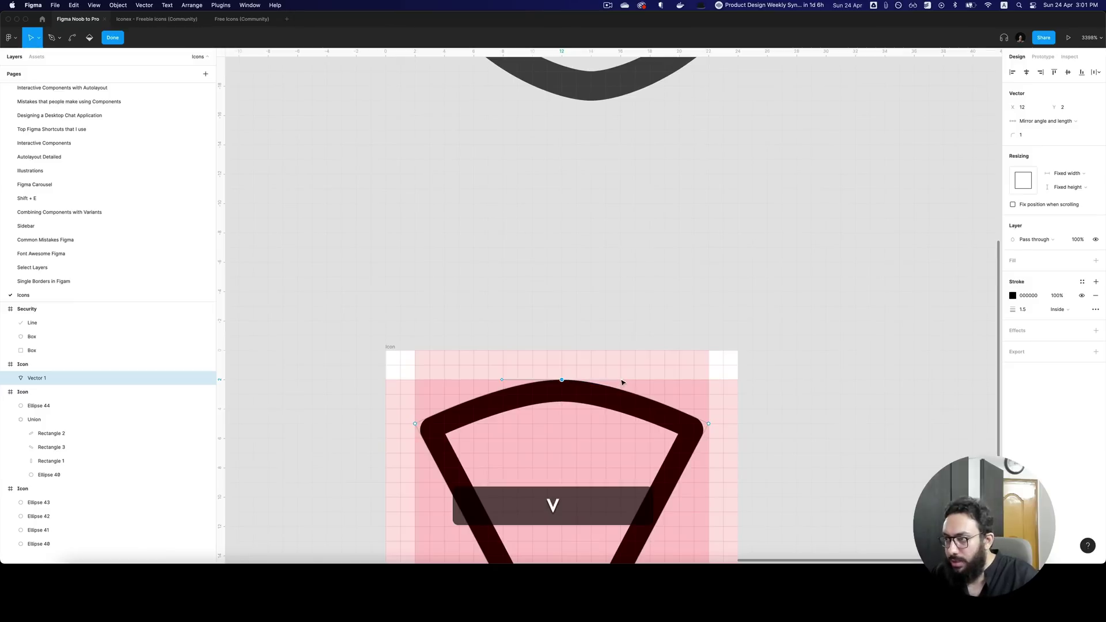
left_click_drag(622, 382, 605, 349)
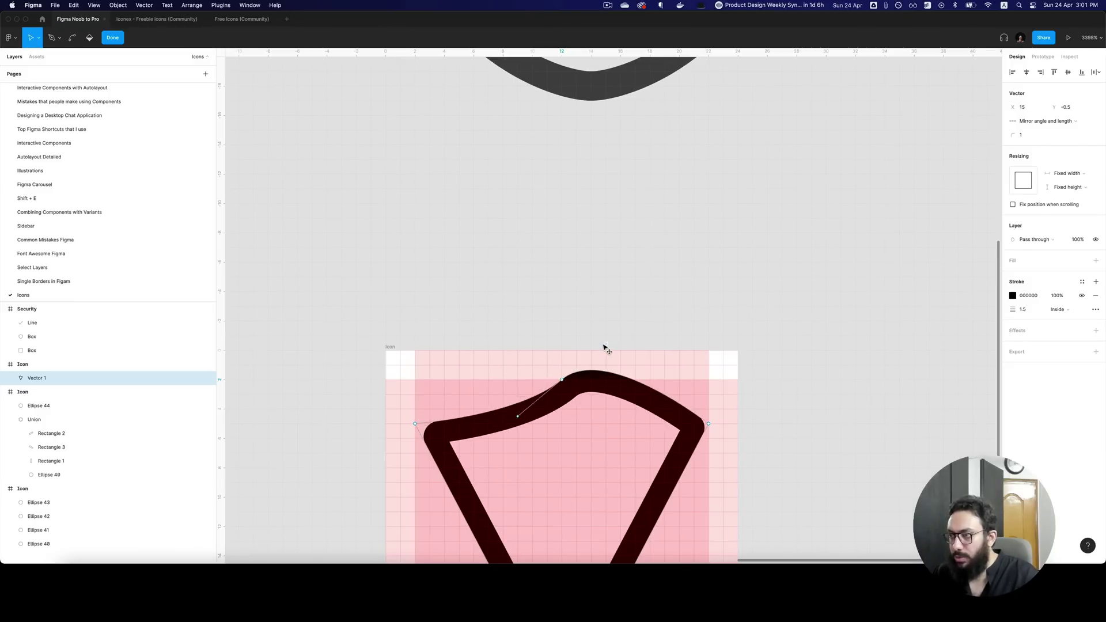
key("super+z")
key("super+a")
key("a")
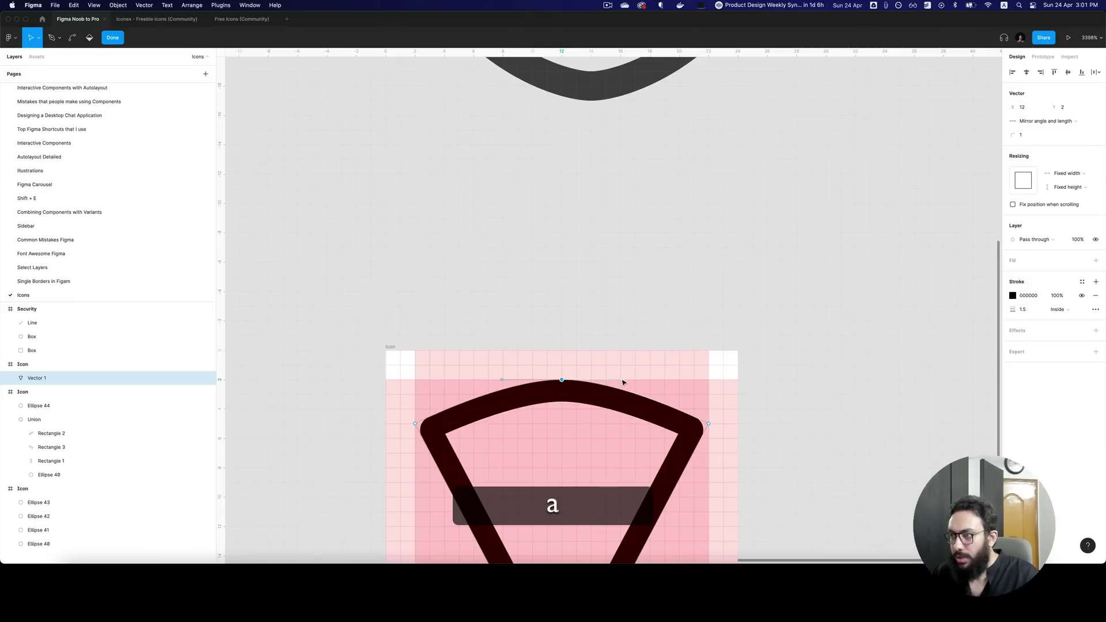
left_click(622, 381)
key("Down")
key("super+z")
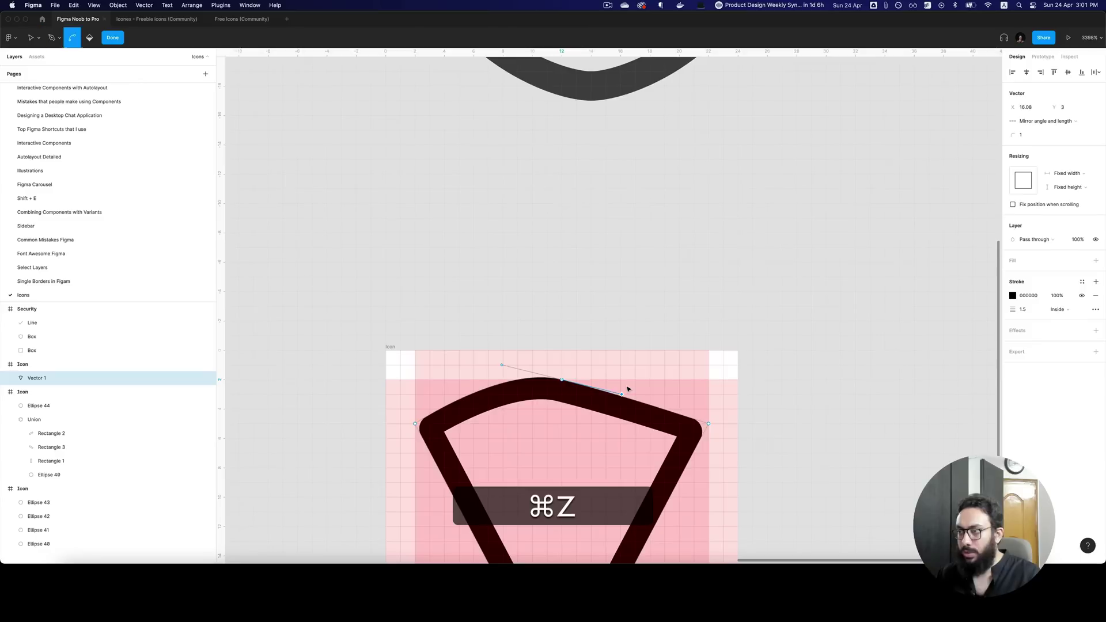
- Pull the peak point's two curve handles downward independently and symmetrically, placing the left one at X 8.5, Y 5.5, and finish vector editing
left_click_drag(622, 380, 625, 429)
key("super")
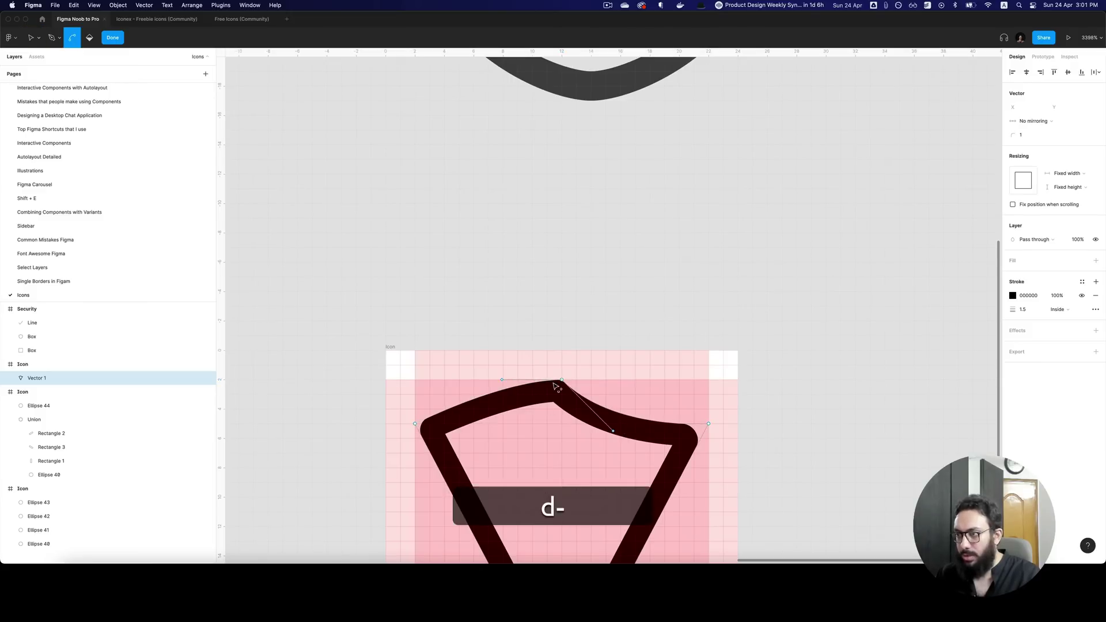
left_click(503, 380)
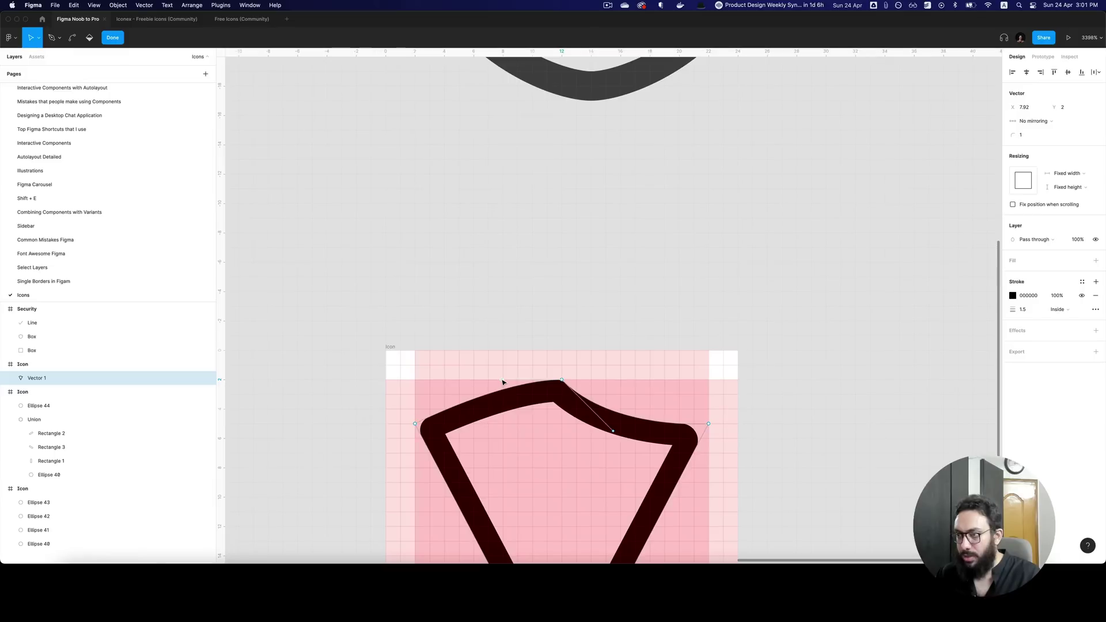
left_click_drag(502, 380, 518, 439)
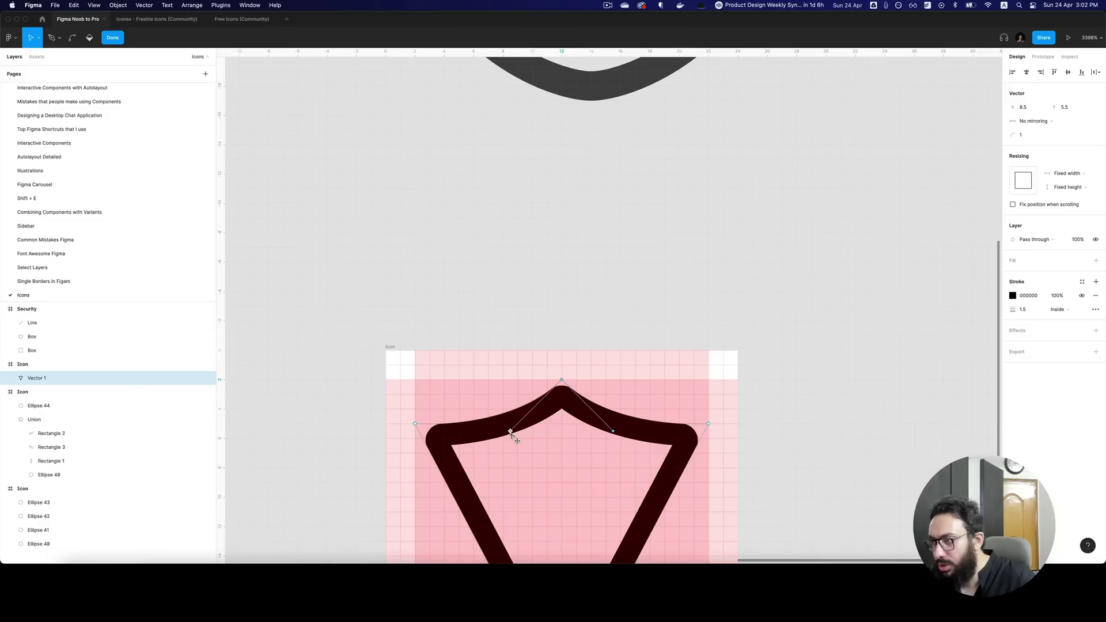
key("Return")
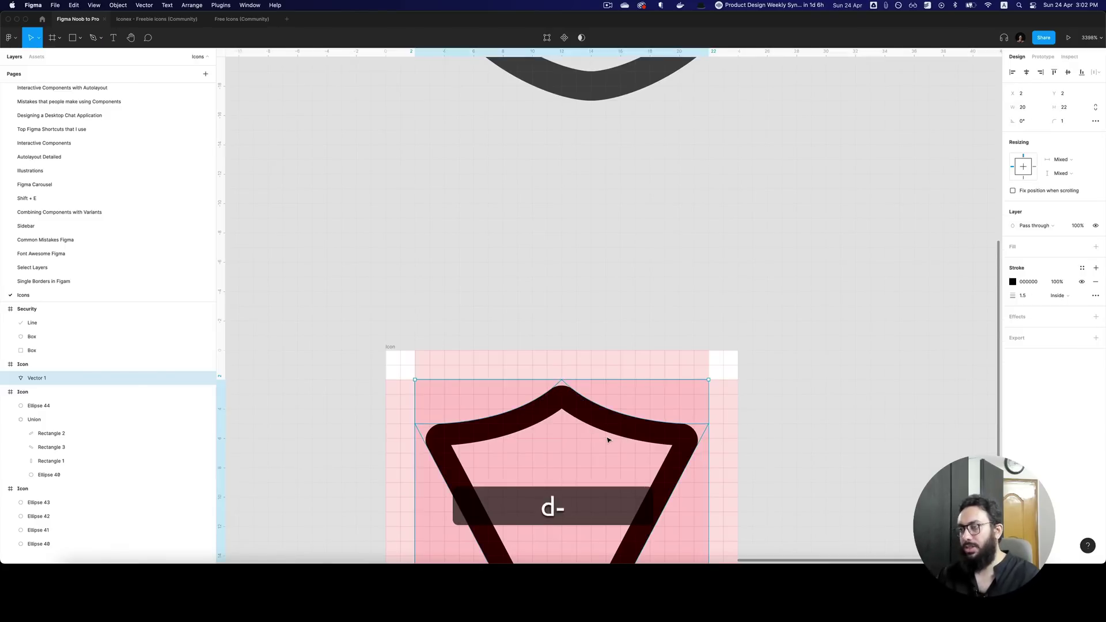
- Bend the shield's bottom point at X 12, Y 24 into a smooth curve with horizontal mirrored handles about 8 units long
left_click(847, 422)
key("z")
left_click(832, 417, "alt")
key("space")
left_click_drag(825, 400, 729, 395)
key("v")
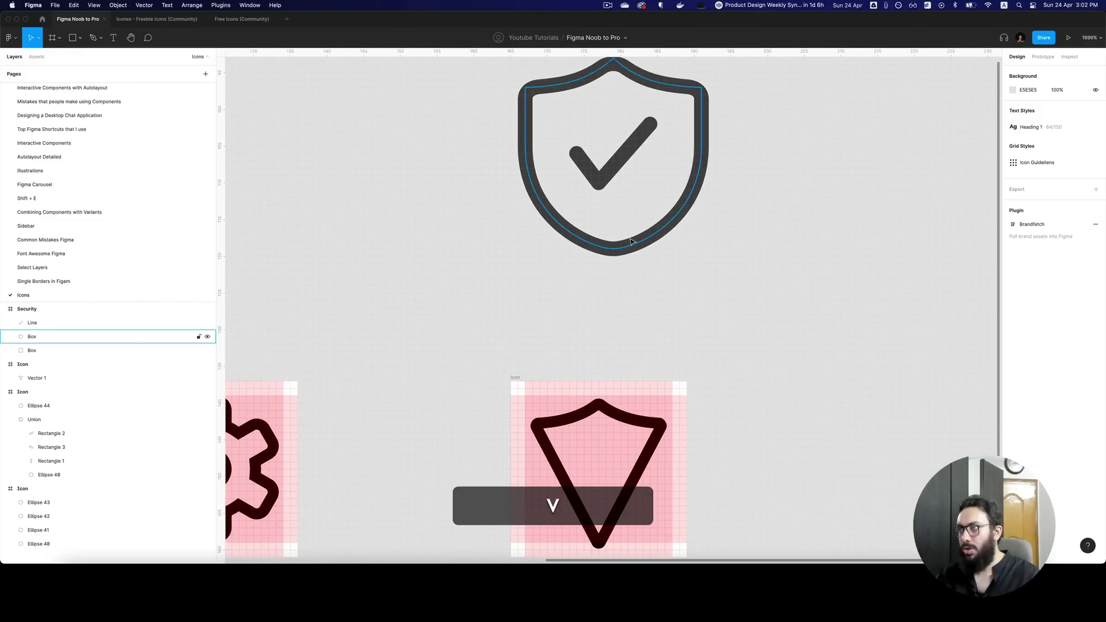
scroll(726, 312, "up", 1)
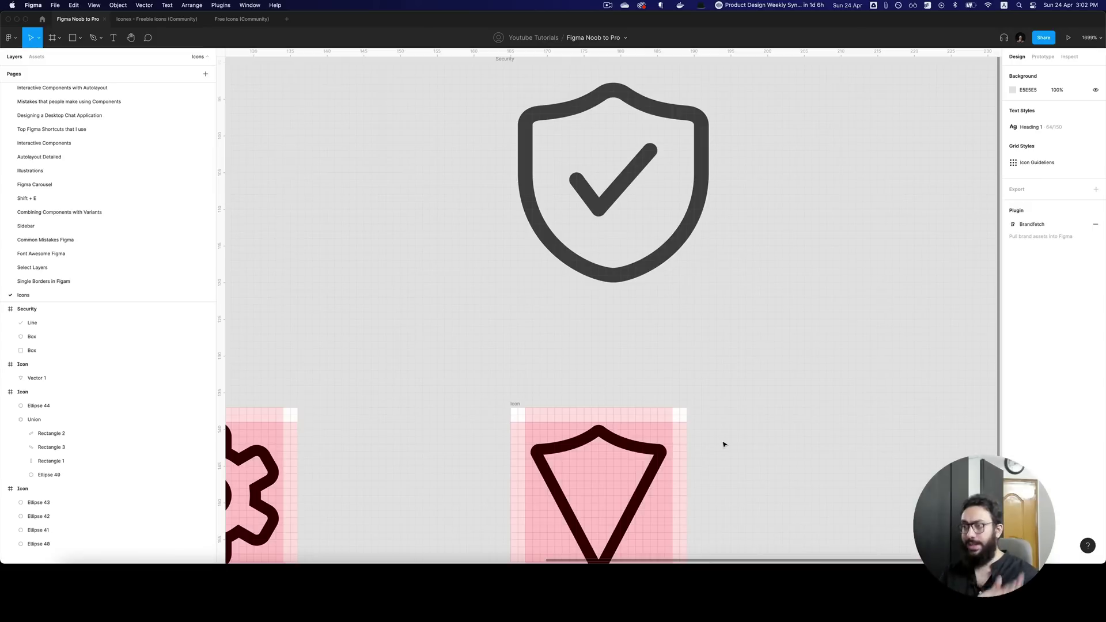
scroll(721, 447, "down", 1)
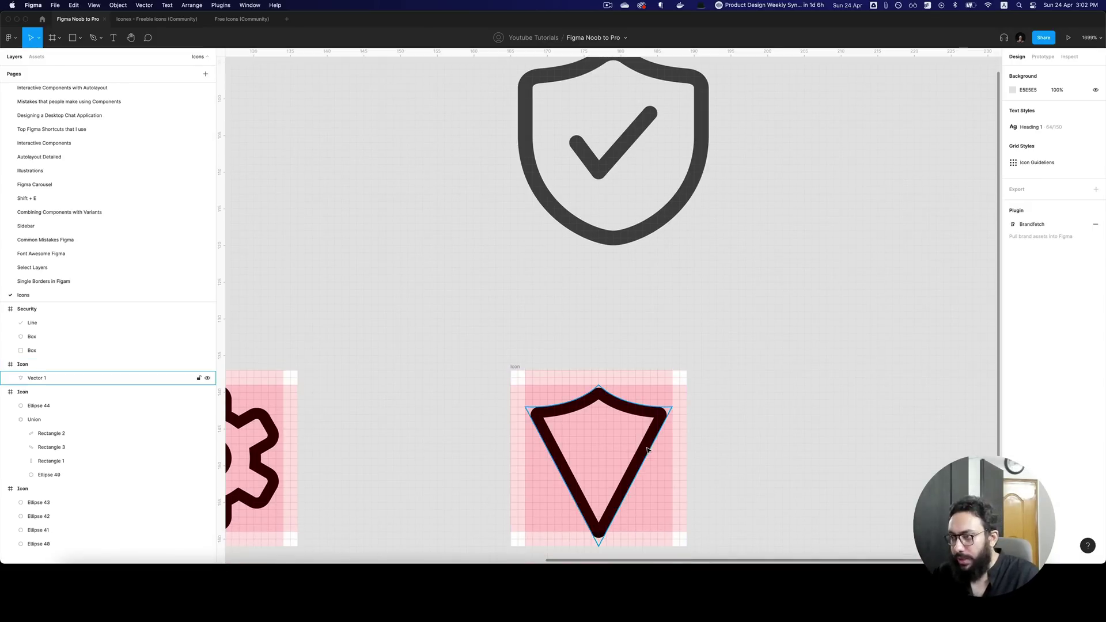
left_click(648, 450)
double_click(612, 524)
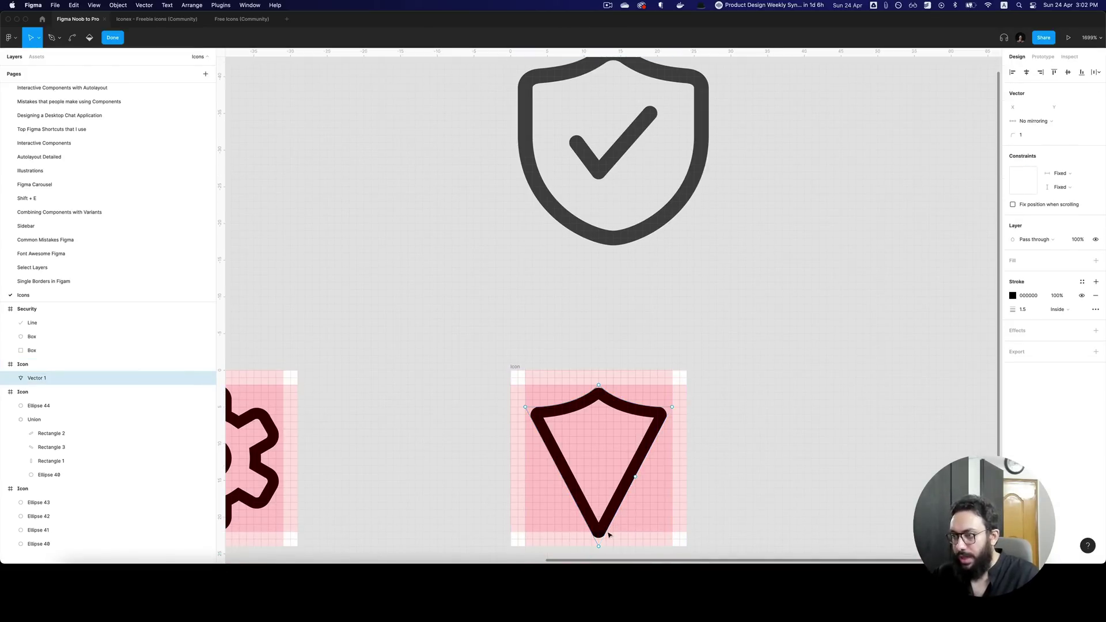
key("super")
left_click_drag(600, 547, 602, 550)
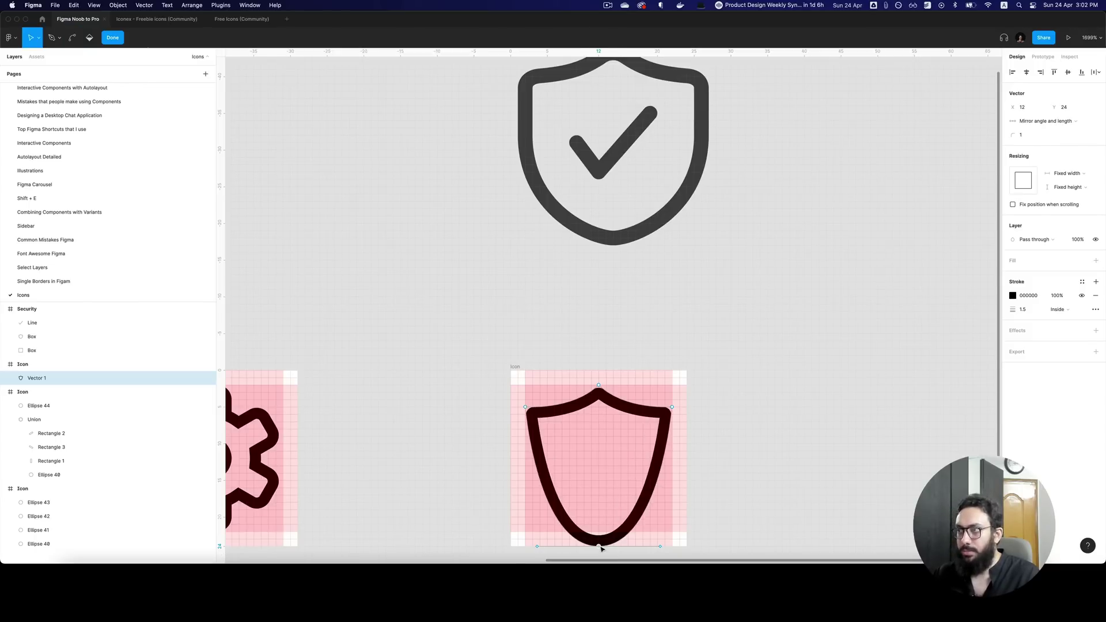
- Raise the shield's bottom anchor point to Y 22 and place its right mirrored handle at X 20, Y 22
key("v")
left_click_drag(600, 548, 640, 535)
mouse_move(666, 537)
left_mouse_down()
mouse_move(617, 538)
mouse_move(675, 539)
mouse_move(660, 539)
left_mouse_up()
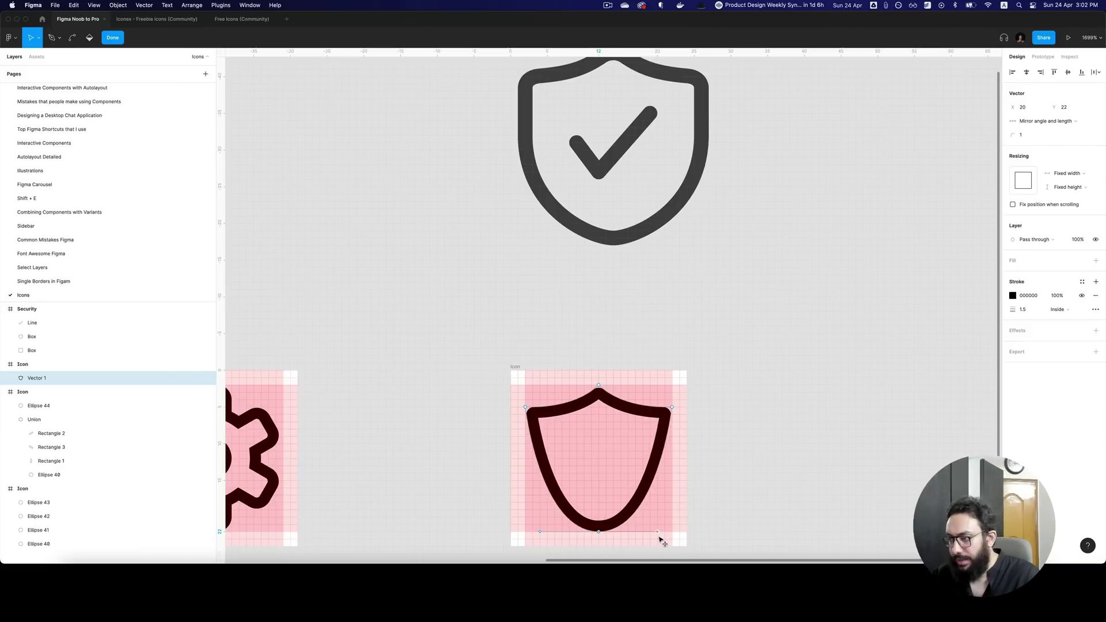
key("Return")
left_click(729, 442)
- Draw a checkmark inside the shield with the Pen tool through X 9, Y 13, X 11, Y 15 and X 15, Y 10
key("alt+z")
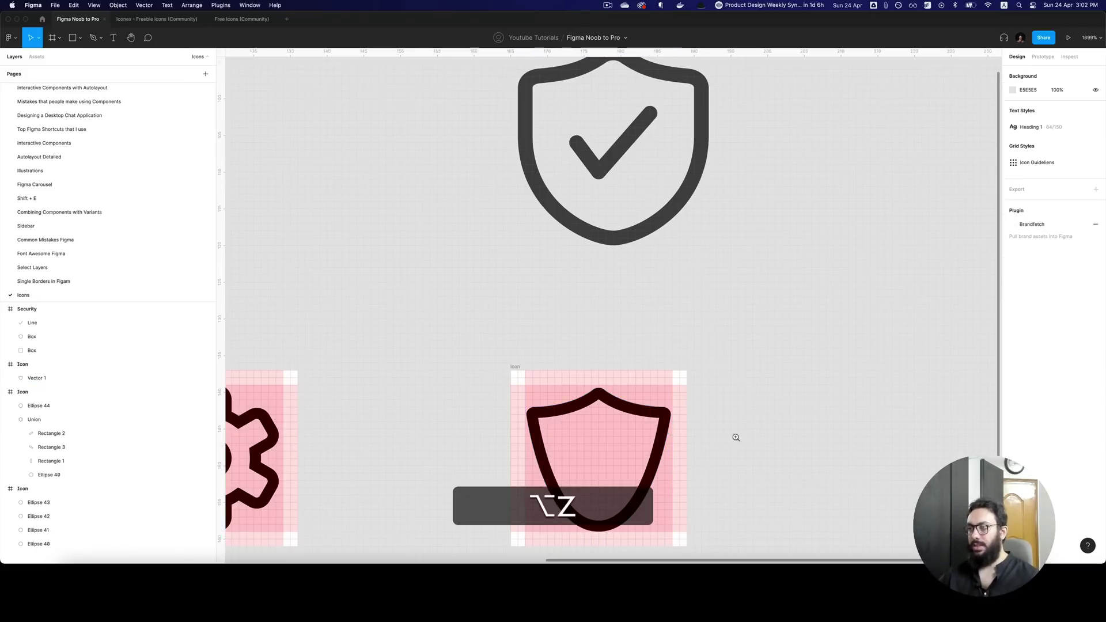
left_click(736, 438, "alt")
key("space")
left_click_drag(721, 432, 671, 389)
key("z")
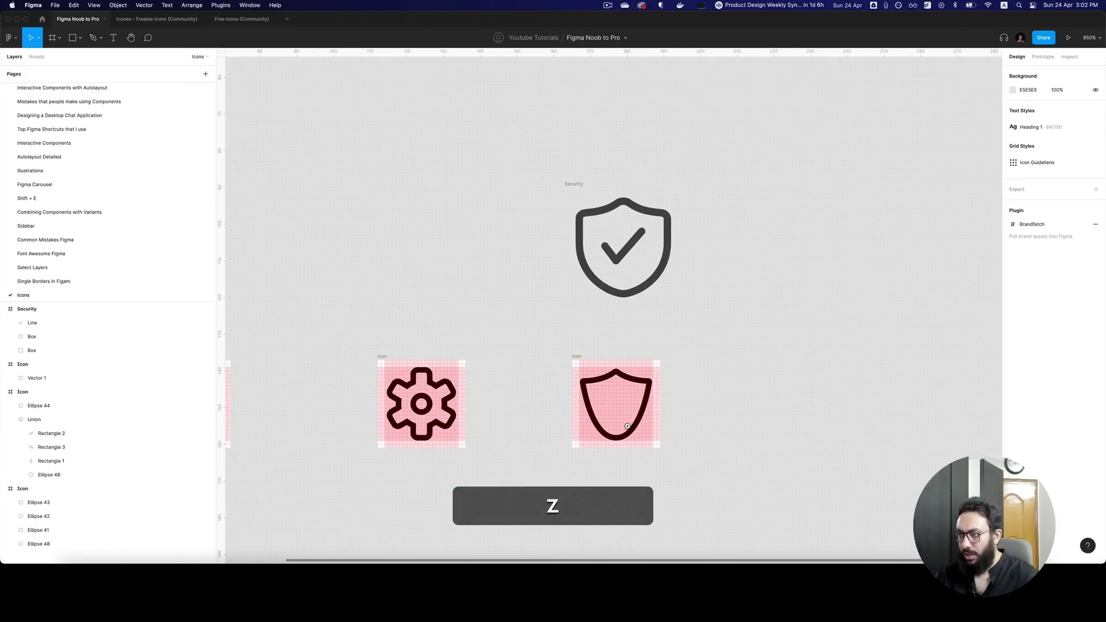
left_click(634, 407)
key("p")
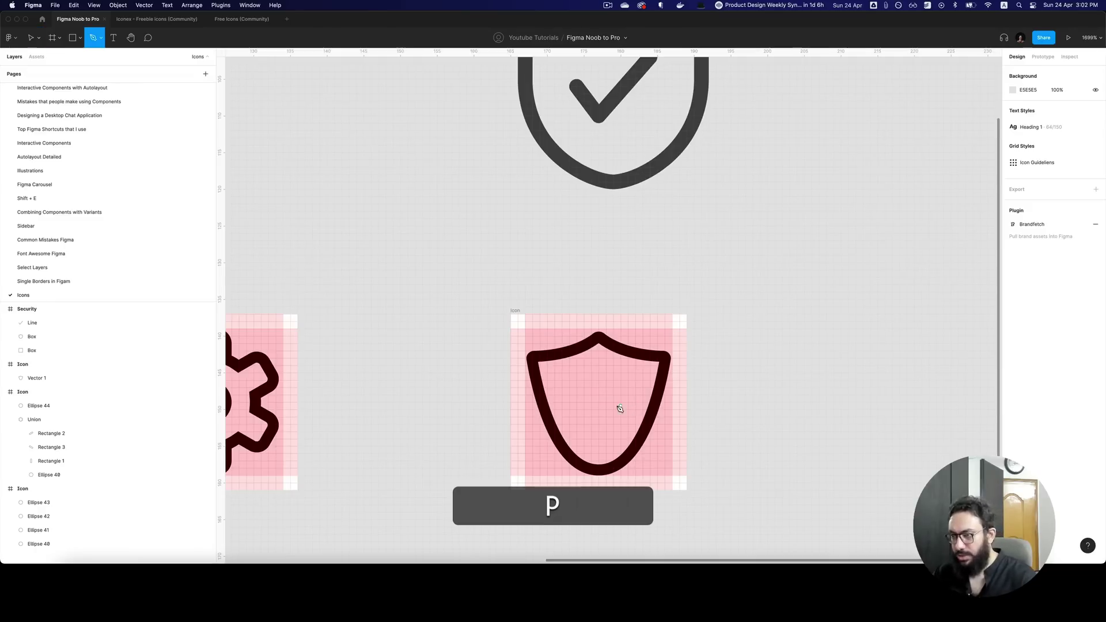
left_click(577, 410)
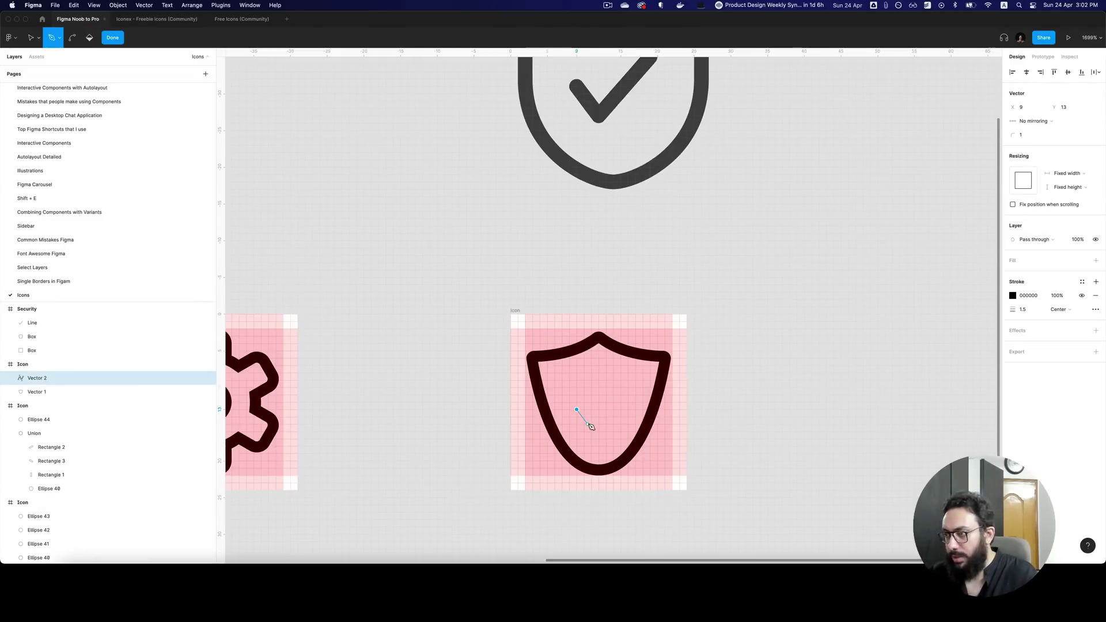
left_click(592, 424)
left_click(593, 427)
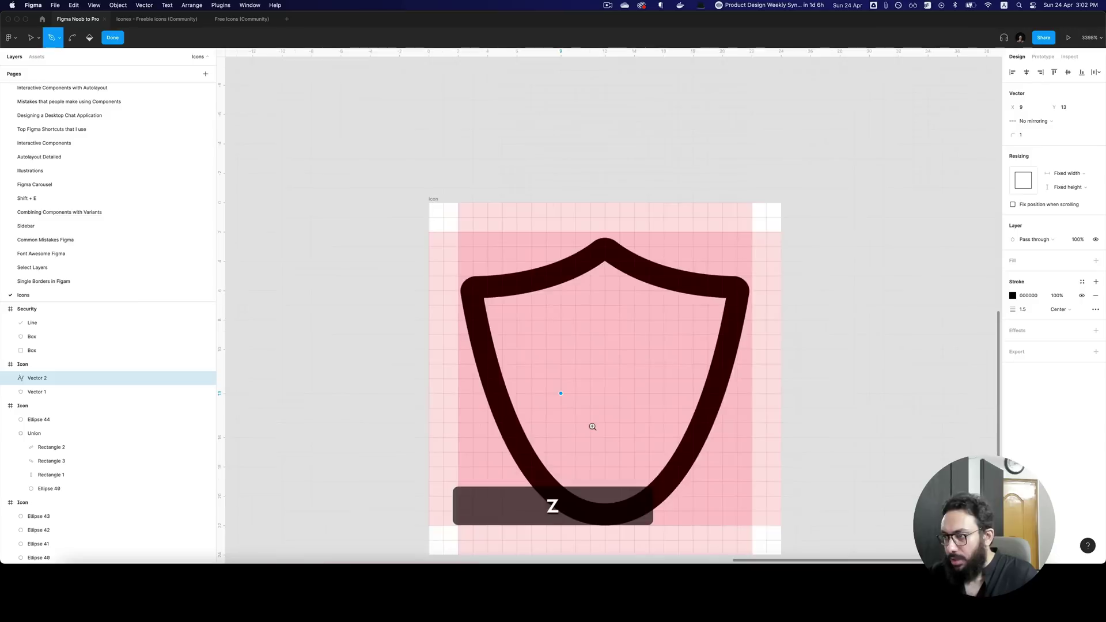
left_click(593, 427)
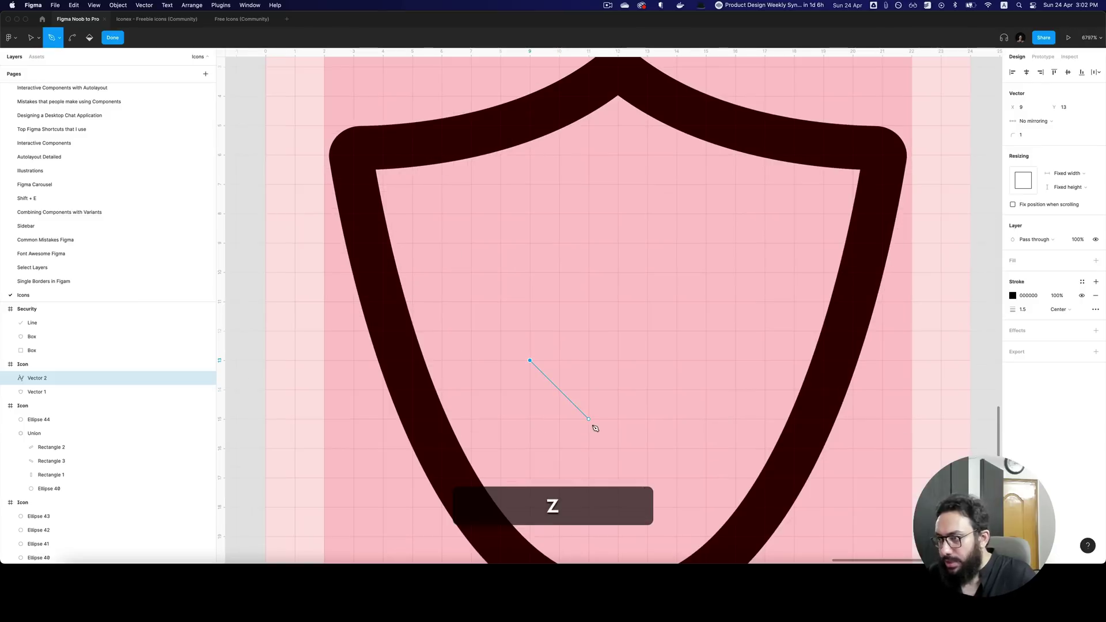
left_click(706, 274)
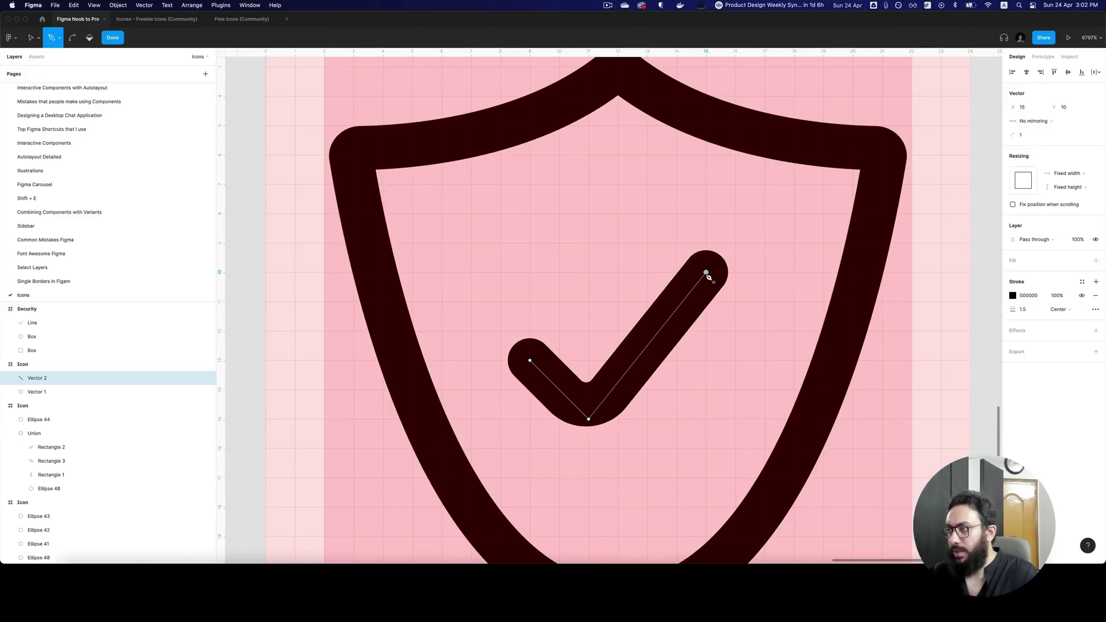
key("Return")
- Set the whole checkmark's corner radius to 0
left_click(1073, 122)
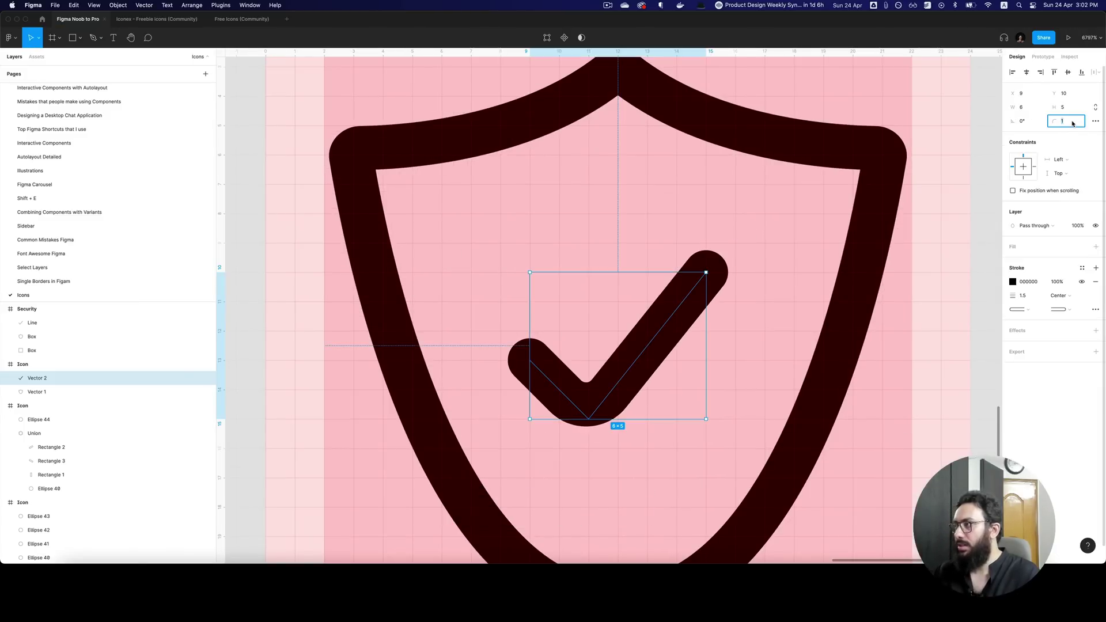
key("Return")
key("Escape")
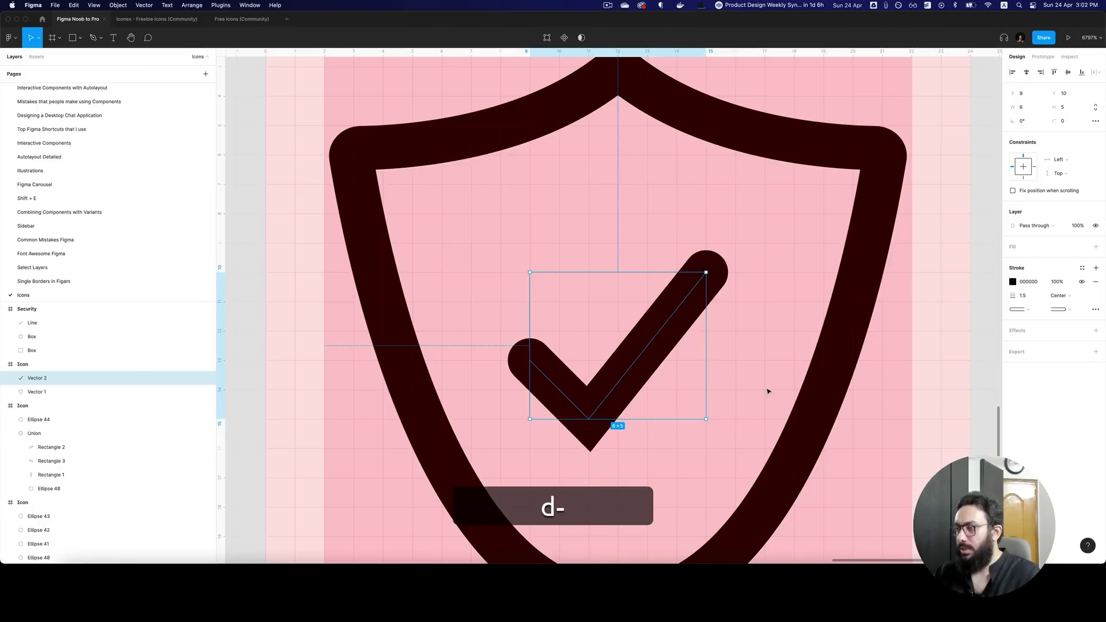
- Round only the checkmark's lowest anchor point with a corner radius of 0.5 and finish vector editing
left_click(702, 437)
double_click(591, 422)
left_click(589, 420)
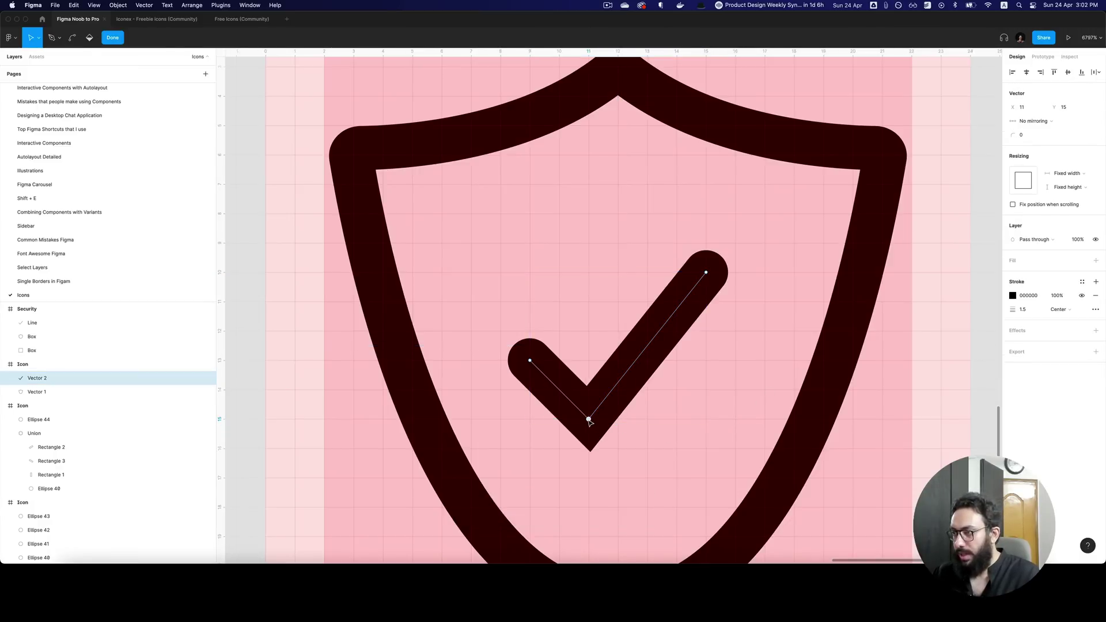
left_click(1032, 137)
type("0.5")
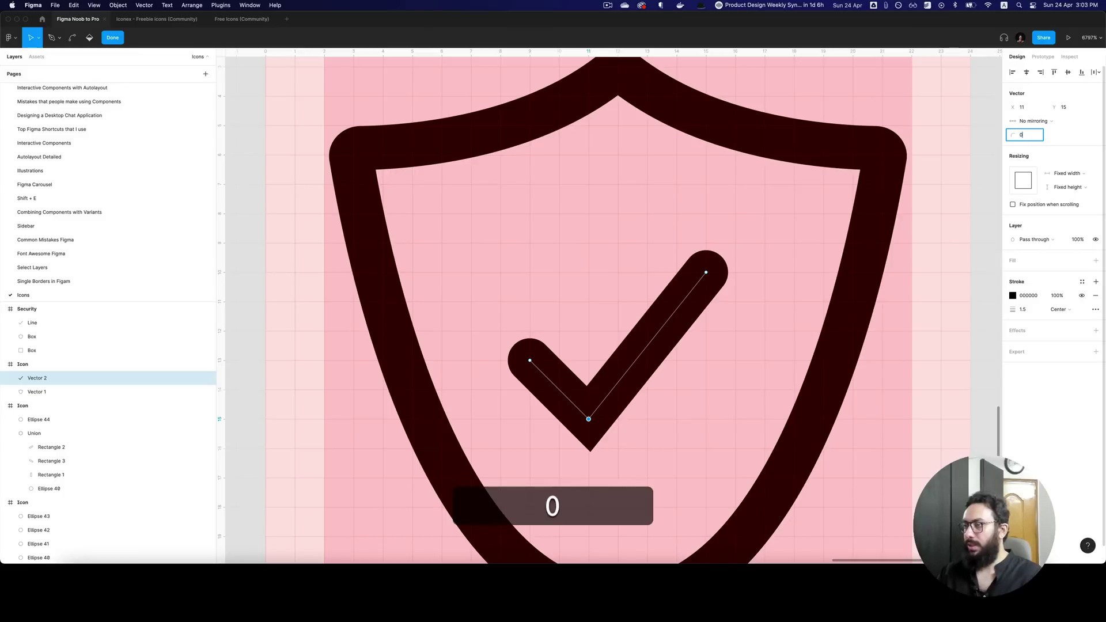
key("Return")
key("Escape")
key("Escape")
- Select the checkmark and center it horizontally in the icon frame
key("super+0")
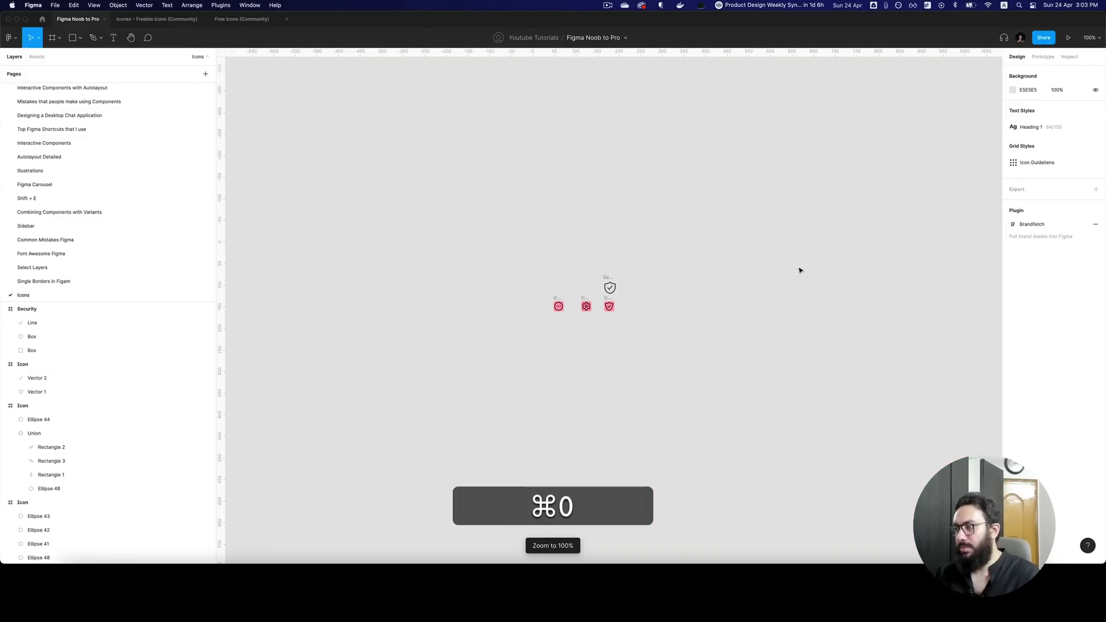
key("shift+2")
key("shift+2")
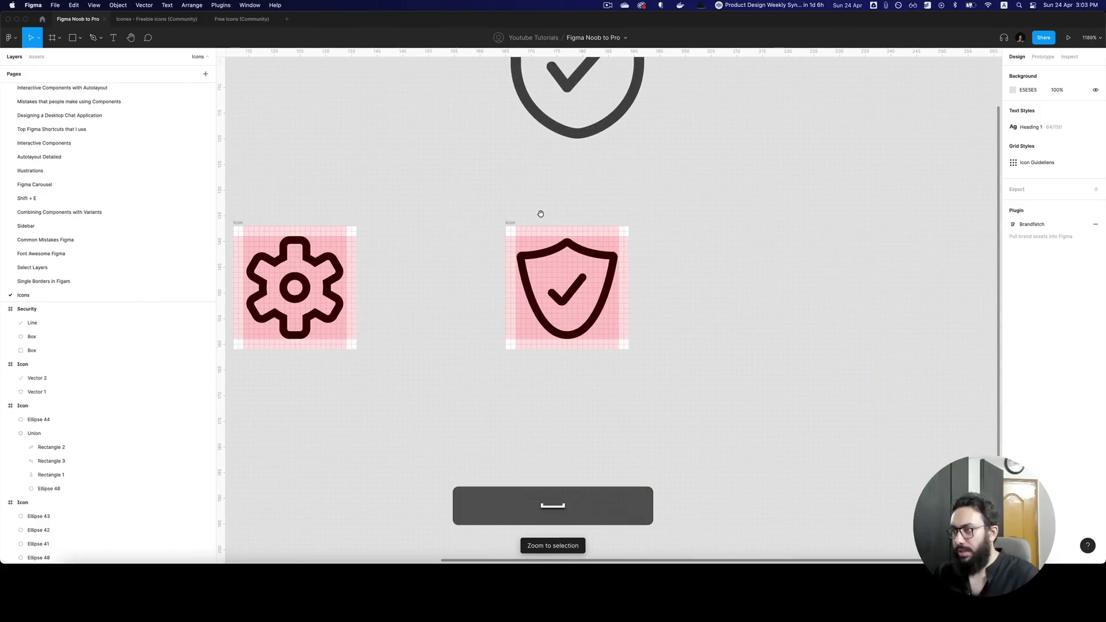
left_click_drag(583, 313, 577, 324)
key("Return")
key("v")
left_click(536, 363)
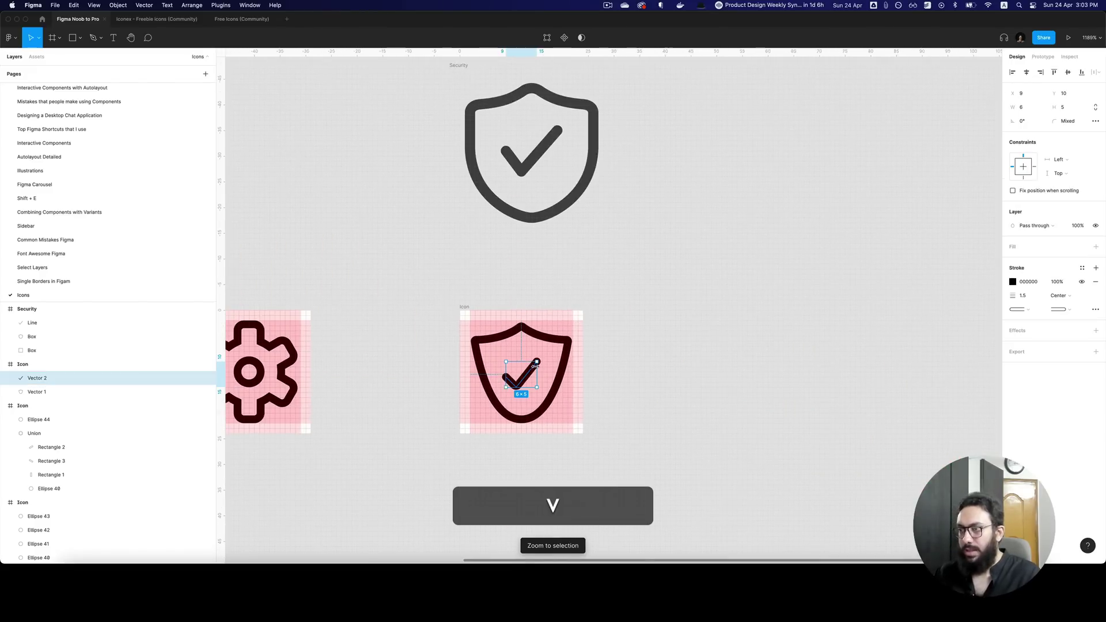
left_click(597, 372)
left_click(535, 365)
key("alt+h")
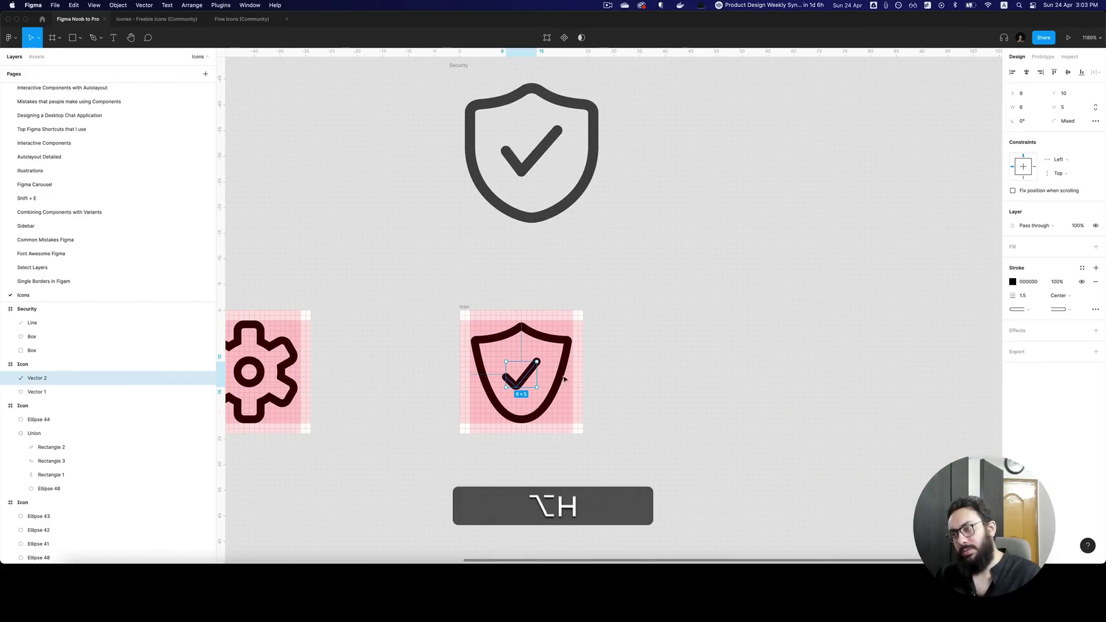
- Try offsetting the checkmark to the left and toward the shield's upper-left corner, centering it again horizontally and vertically in the frame
key("z")
left_click(530, 380)
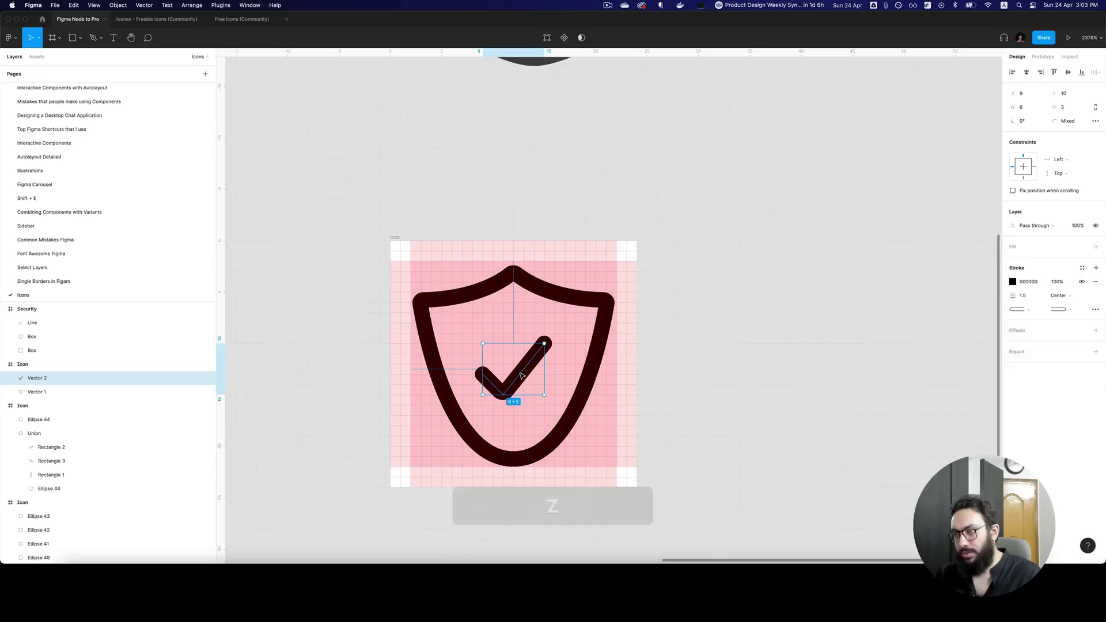
key("Left")
key("Left")
key("Left")
key("alt+h")
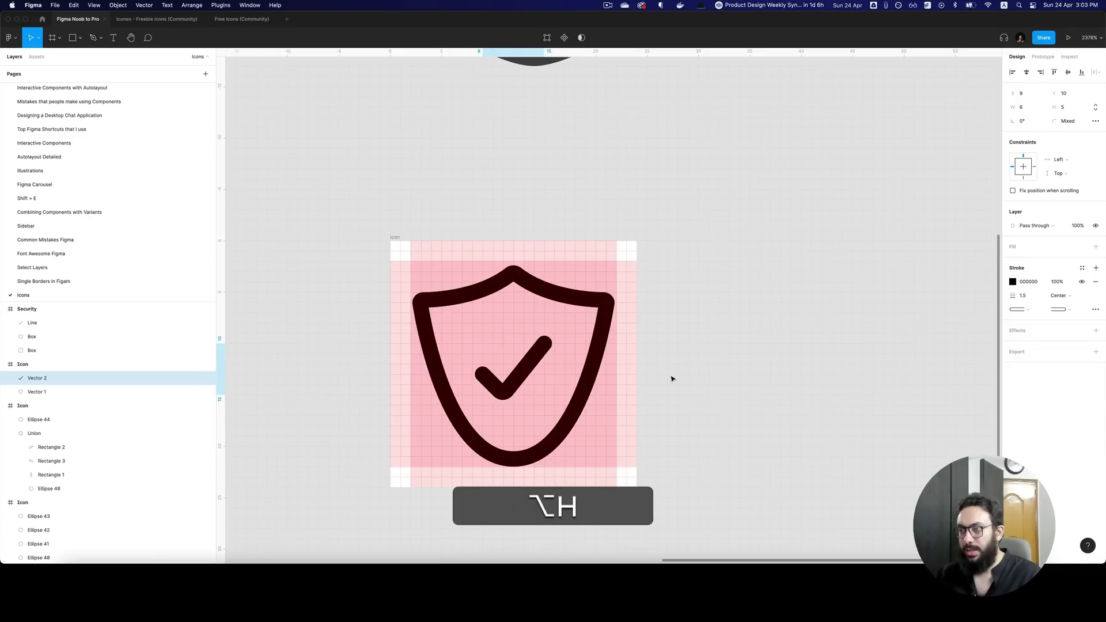
key("alt+v")
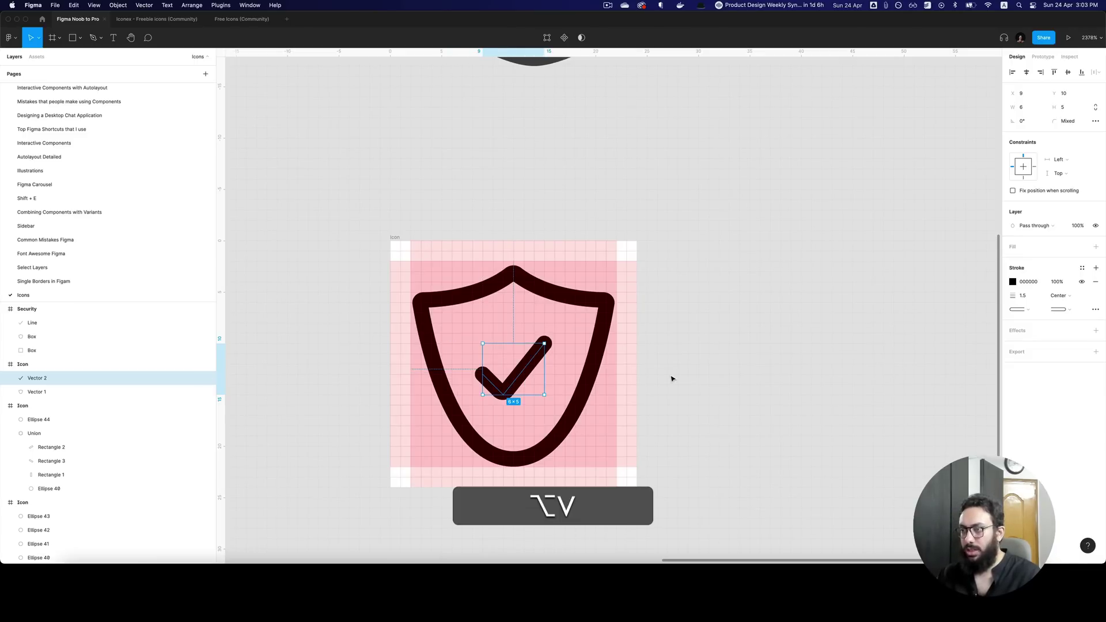
left_click_drag(533, 361, 463, 278)
key("alt+h")
key("alt+v")
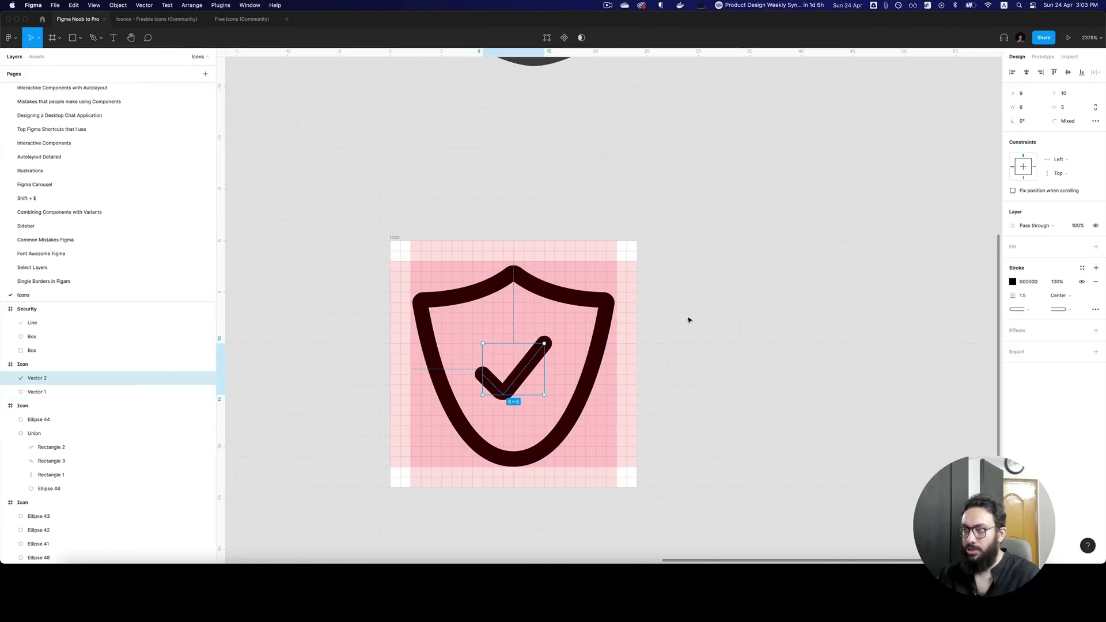
- Examine the curve handles of the bottom anchor point on the original Security shield and compare its shape with the redrawn shield
left_click(663, 328)
double_click(524, 468)
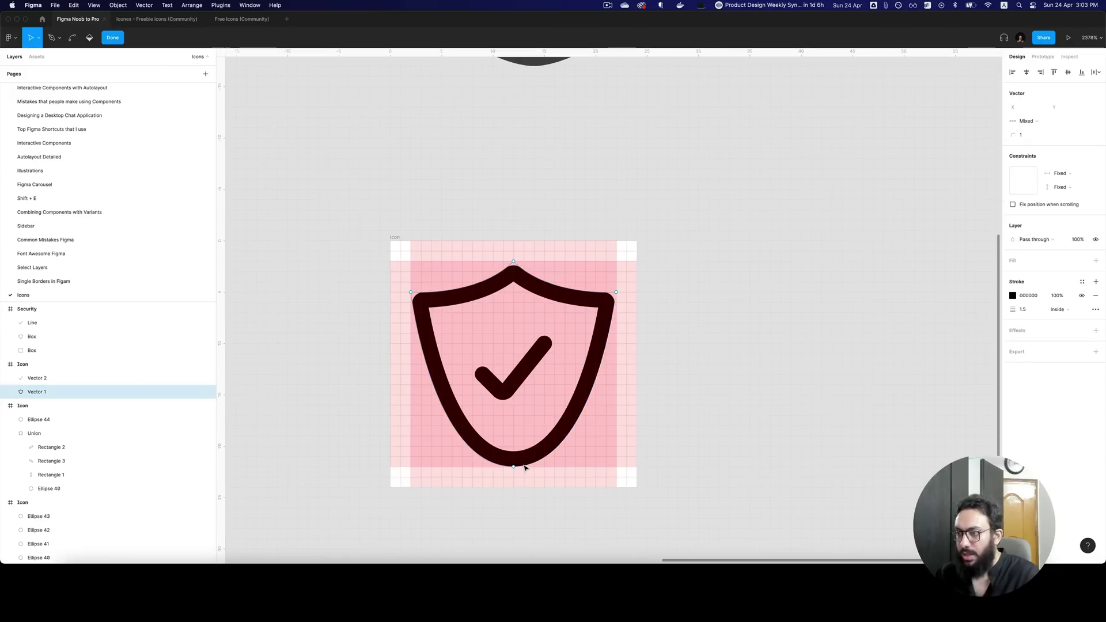
scroll(542, 438, "up", 5)
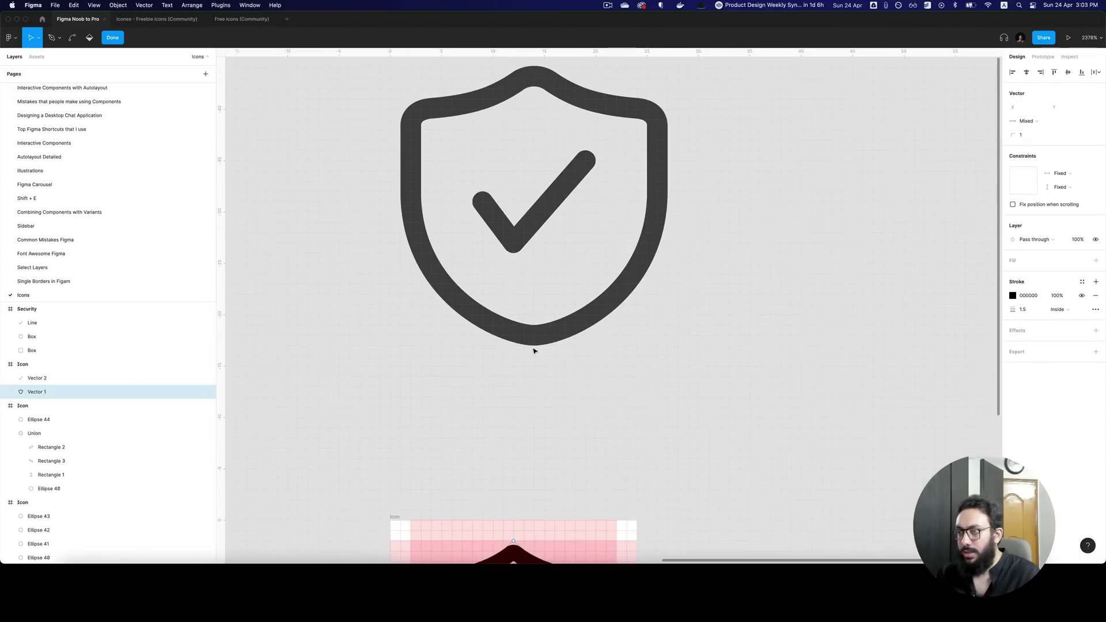
key("Escape")
left_click(535, 342)
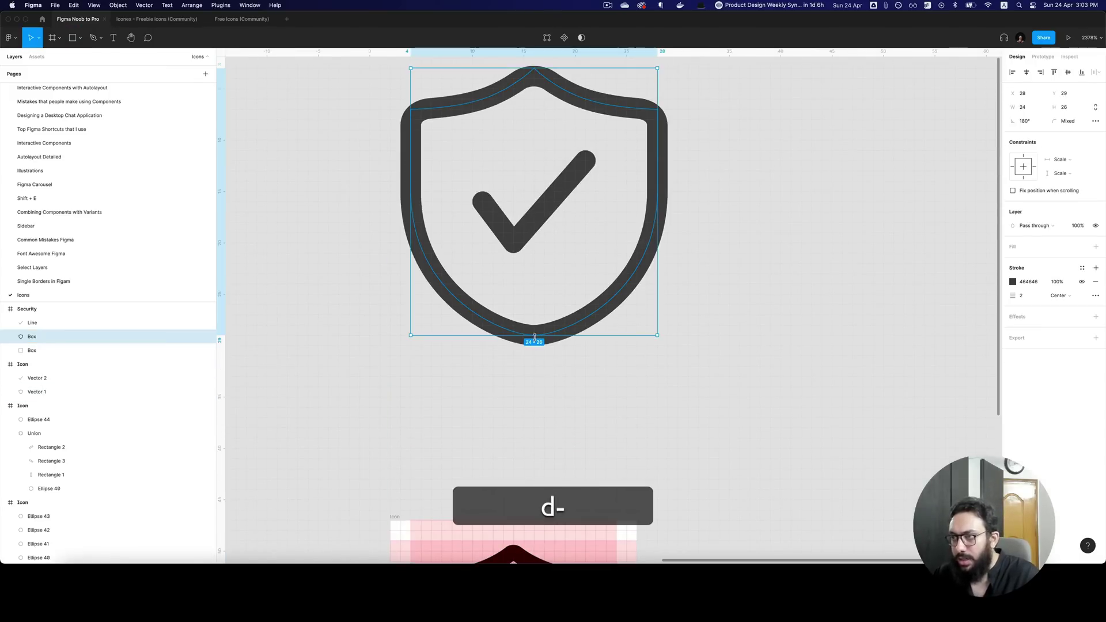
double_click(536, 339)
left_click(534, 335)
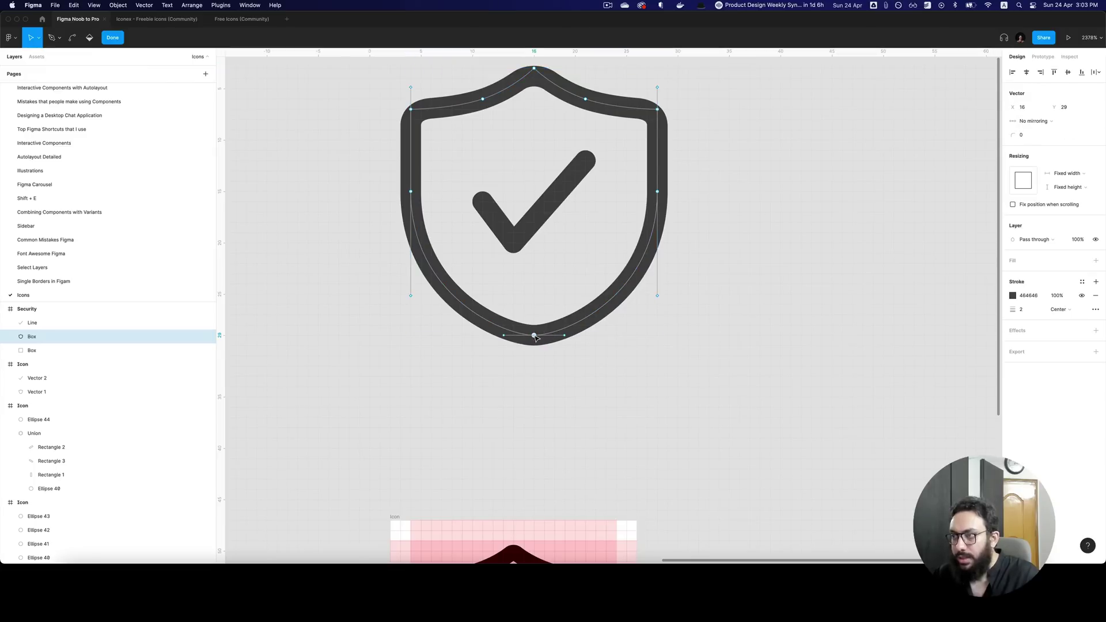
scroll(601, 414, "down", 3)
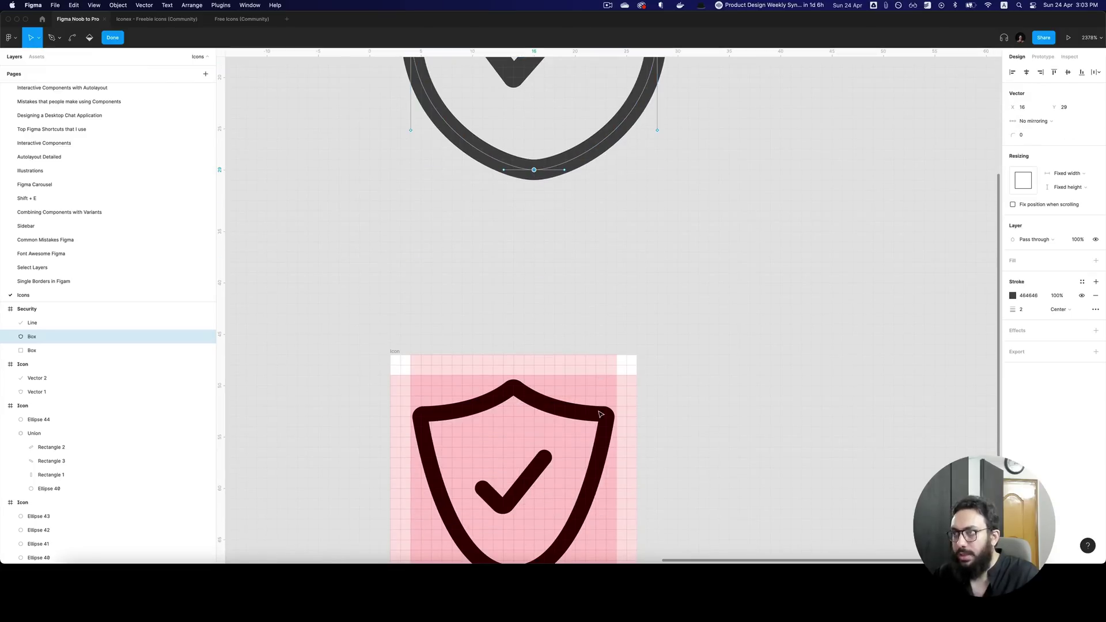
scroll(601, 415, "down", 2)
key("super")
key("Escape")
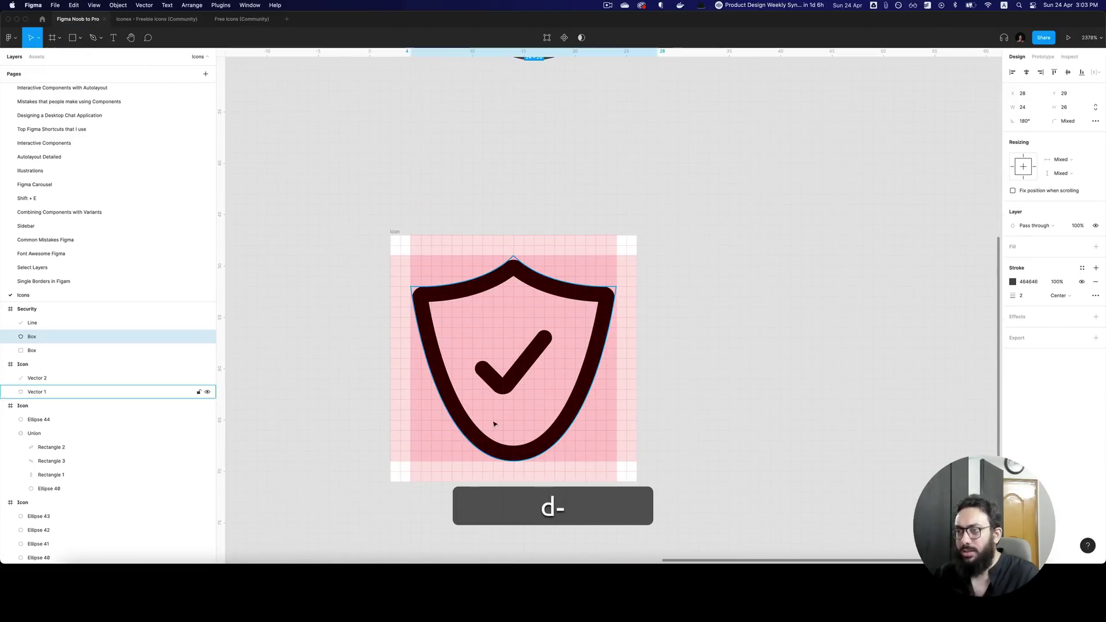
- Examine the anchor points along the sides of the original Security shield and compare them with those of the redrawn shield
key("Escape")
scroll(502, 423, "up", 5)
scroll(501, 423, "down", 6)
double_click(501, 420)
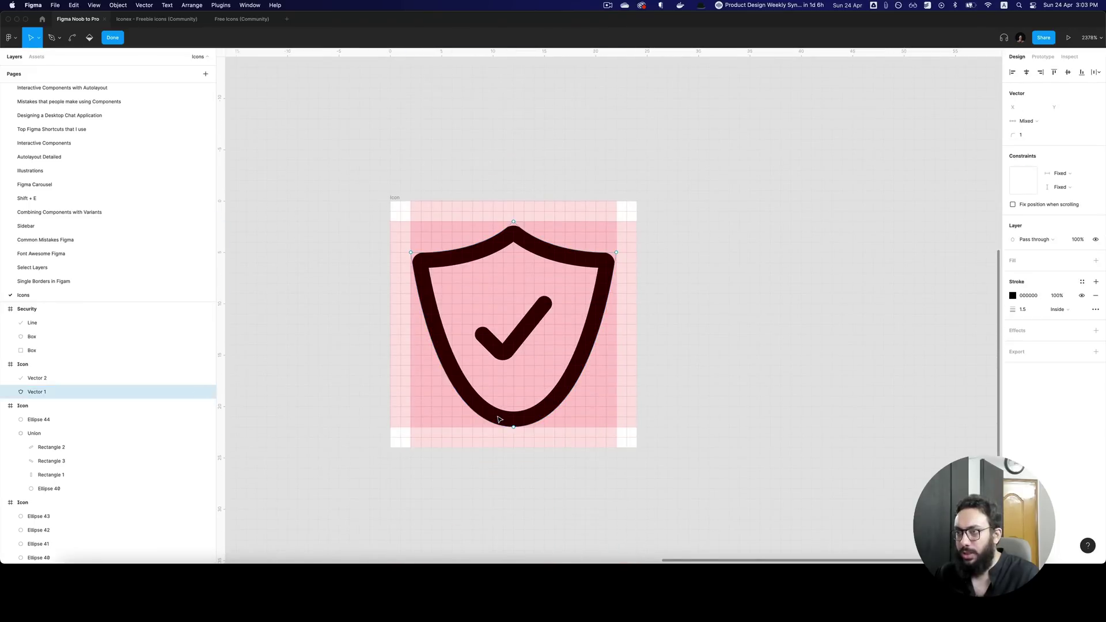
key("Escape")
scroll(502, 358, "up", 6)
left_click(427, 326, "super")
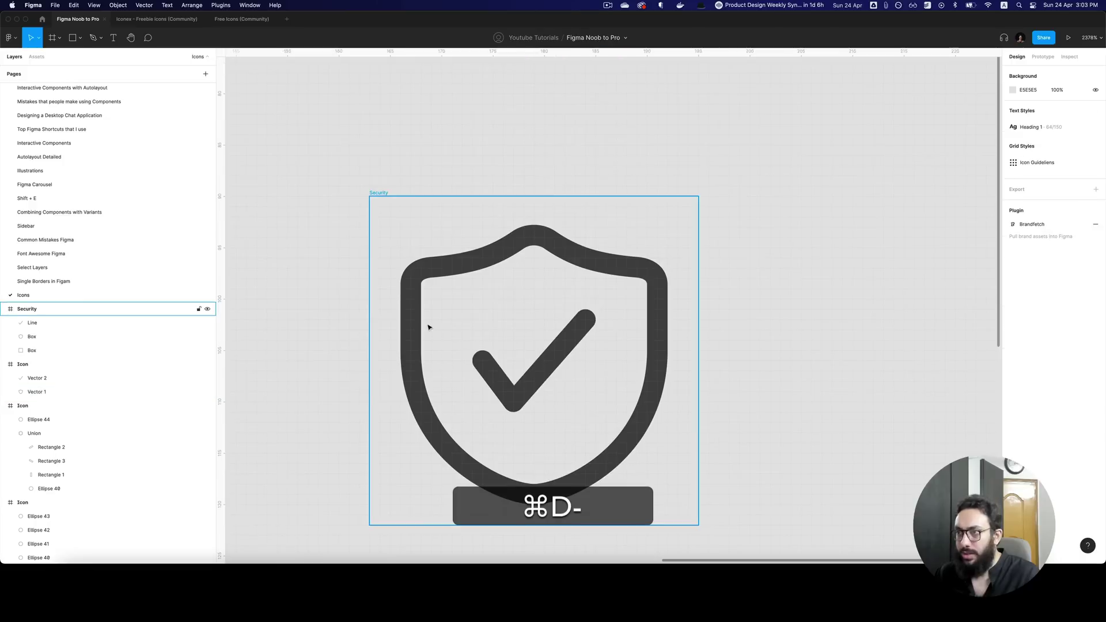
double_click(419, 317)
left_click(418, 316)
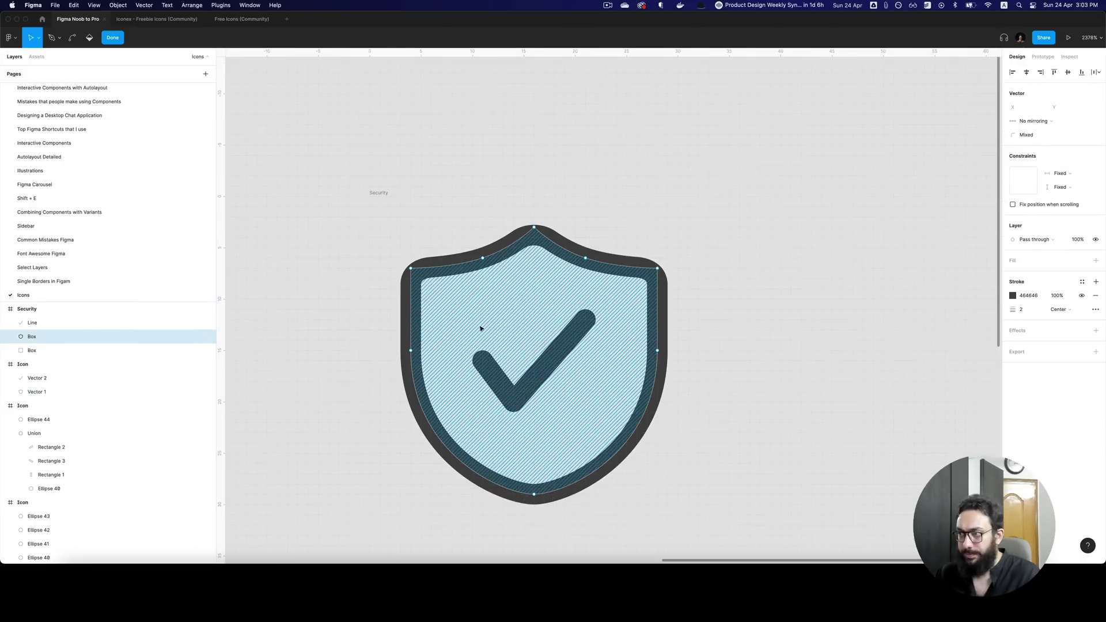
key("Escape")
key("Escape")
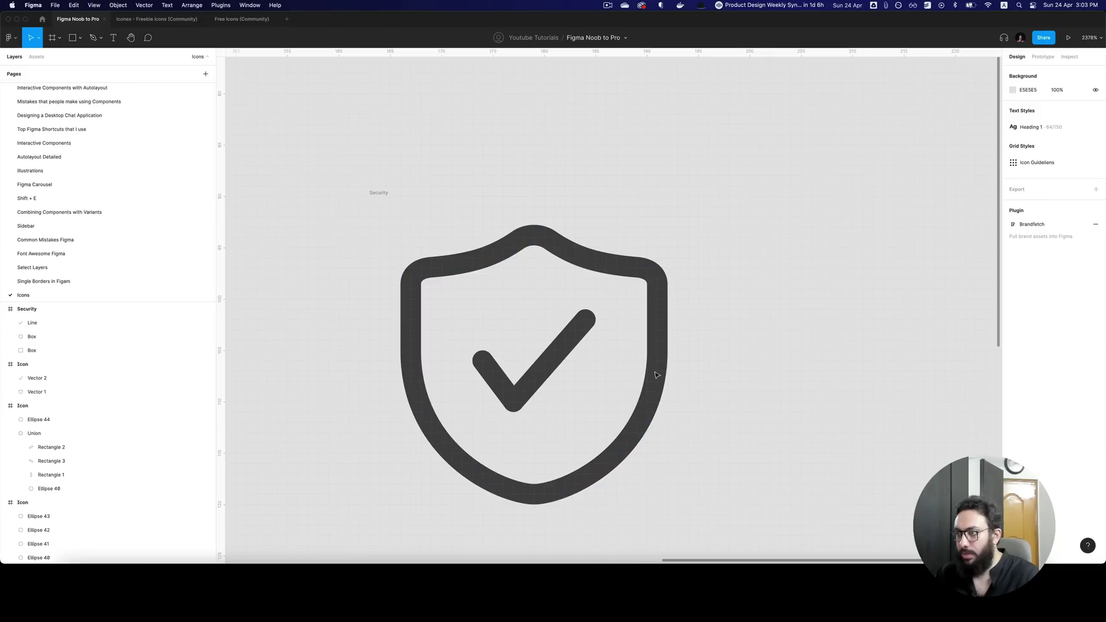
scroll(657, 397, "down", 10)
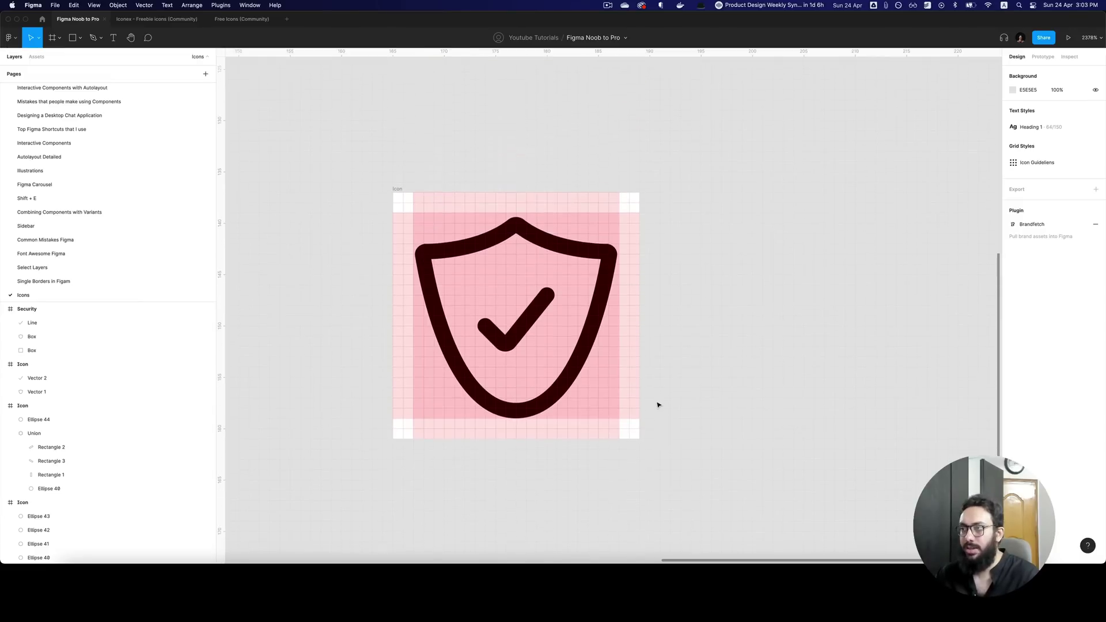
- Add an anchor point on each side curve of the redrawn shield at Y 11 with the Pen tool
left_click(599, 305, "super")
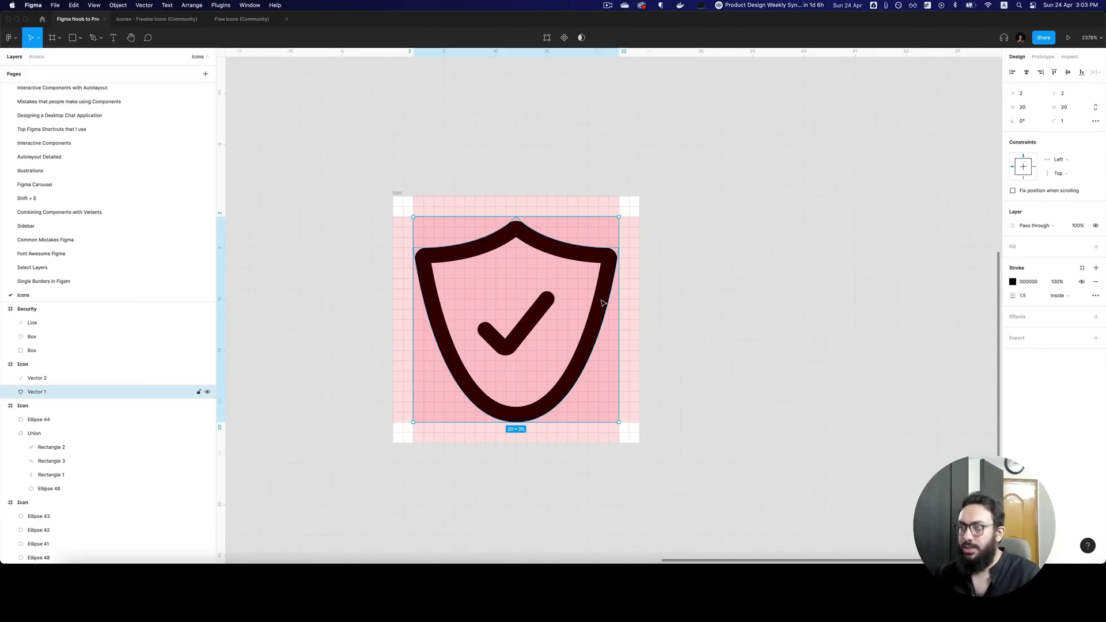
double_click(602, 301)
key("Escape")
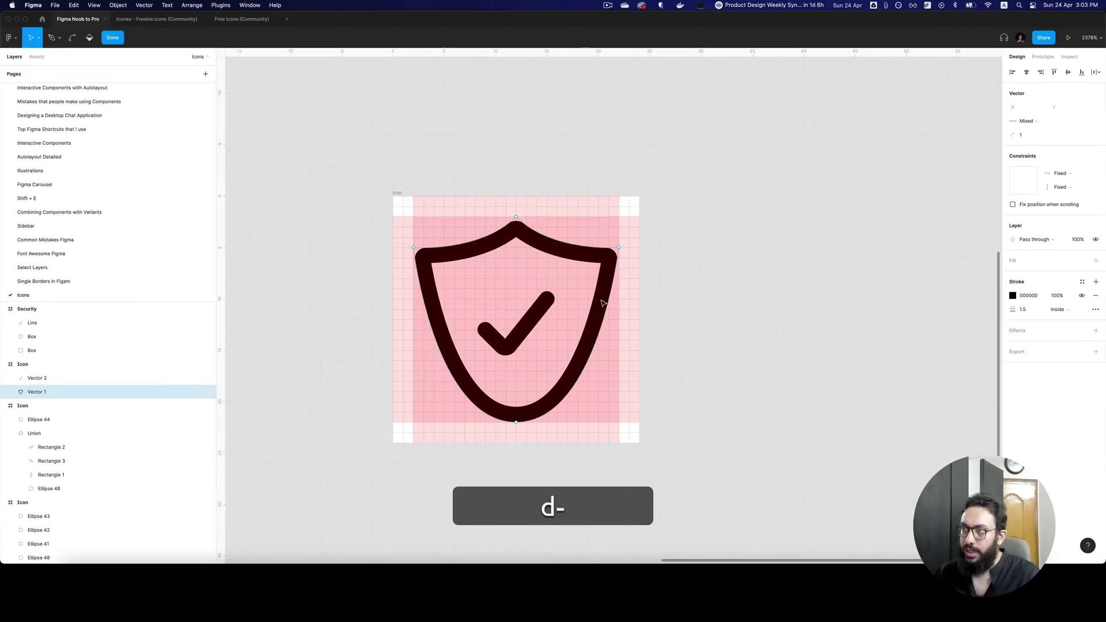
key("p")
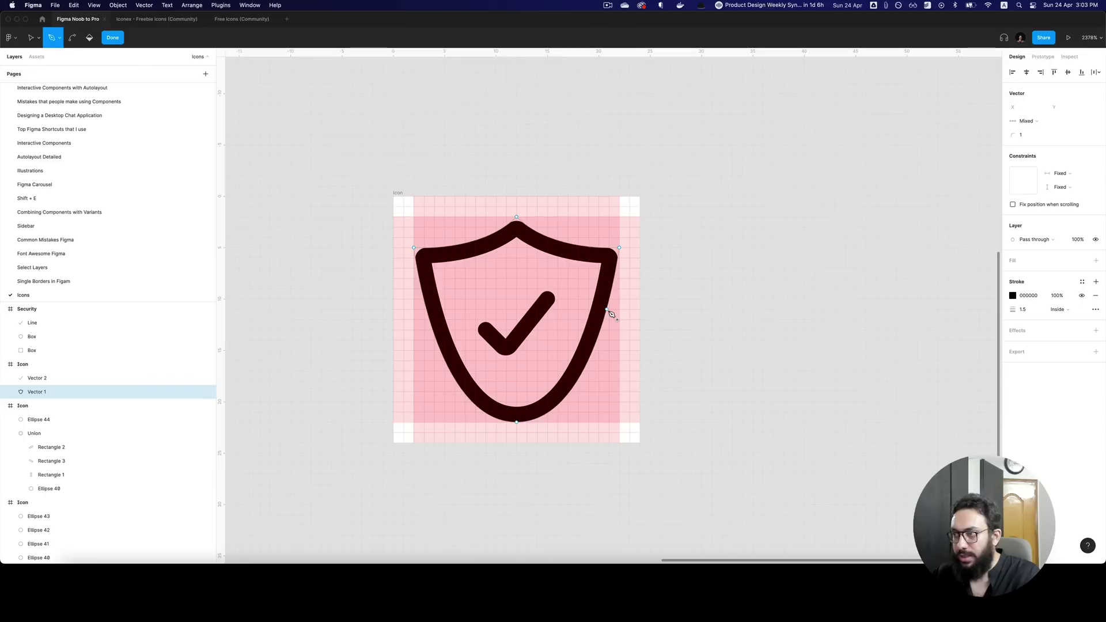
left_click(608, 311)
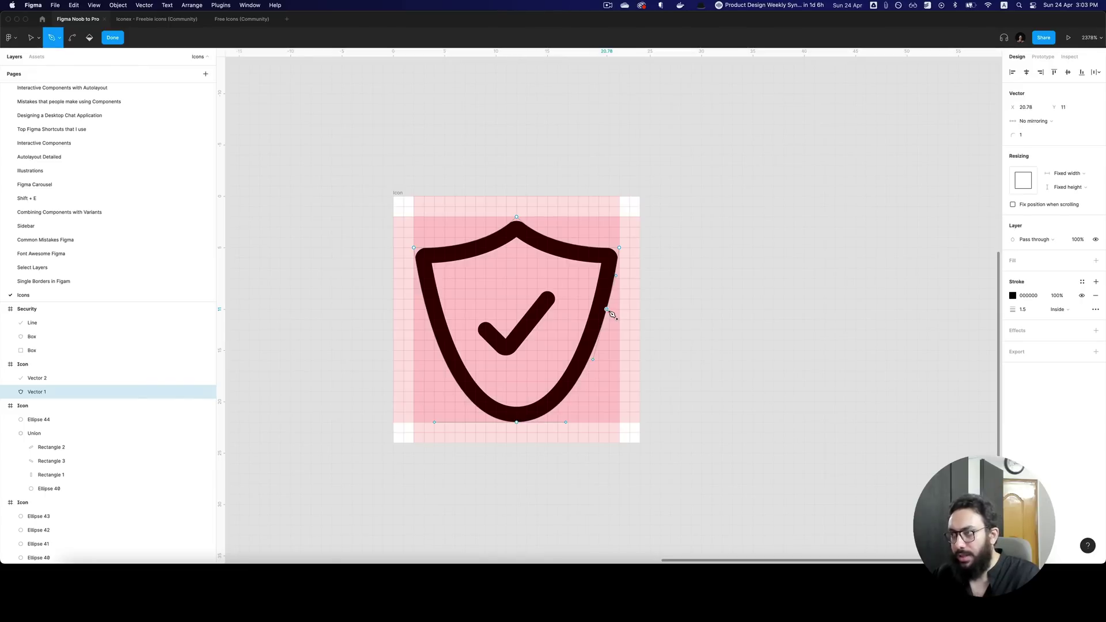
key("super+z")
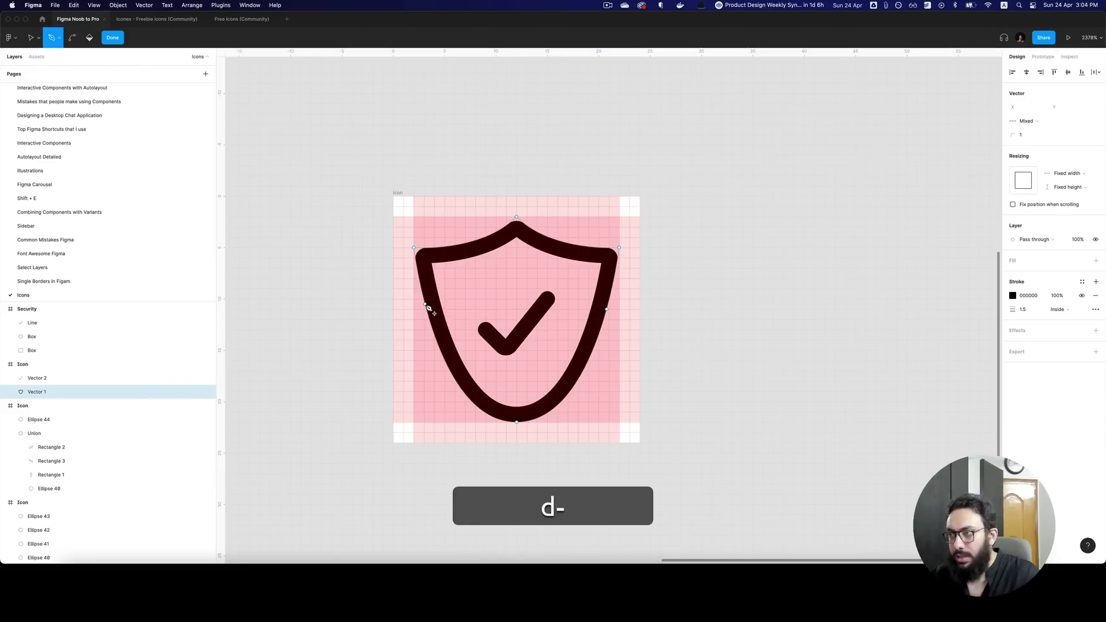
left_click(427, 310)
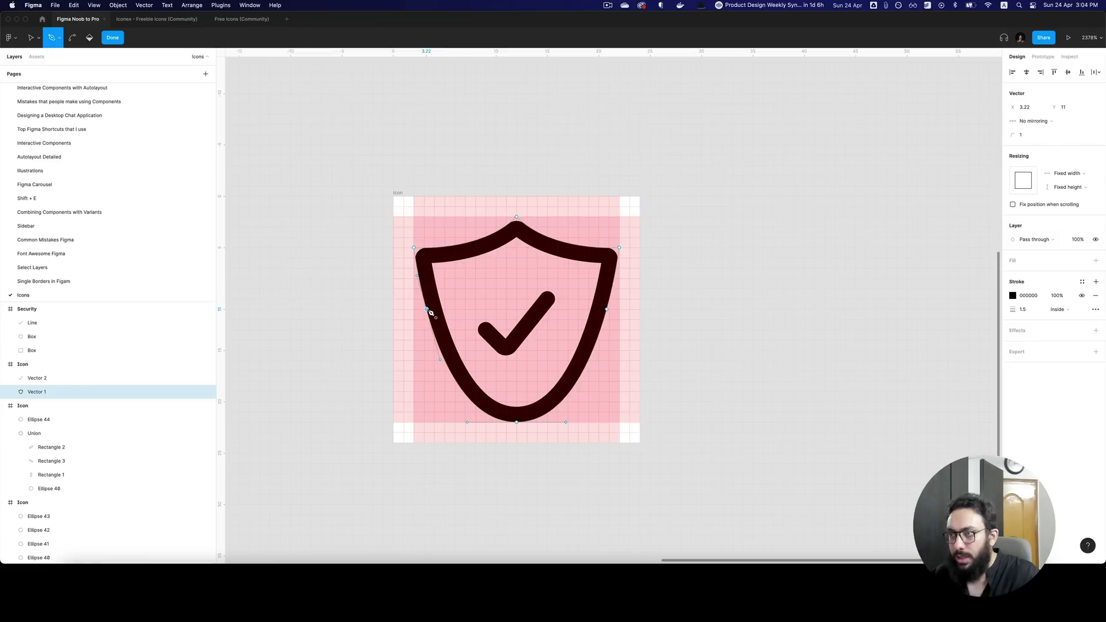
- Move the shield's two new side anchor points outward to X 2 and X 22, and lower both to Y 12
key("v")
left_click_drag(427, 310, 415, 311)
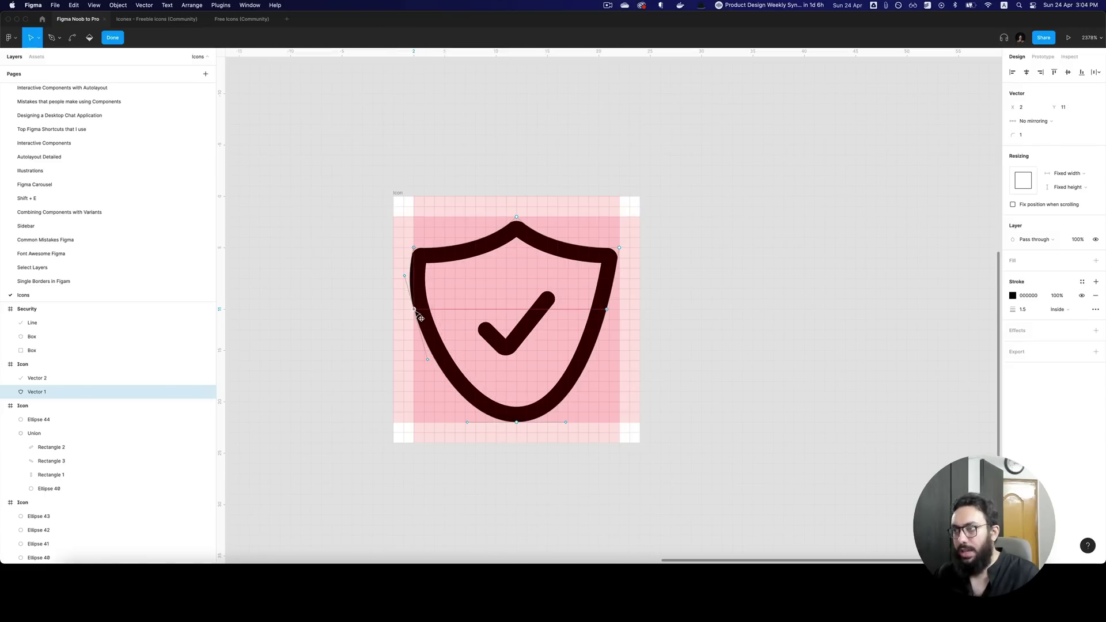
left_click(607, 310)
left_click_drag(607, 310, 620, 310)
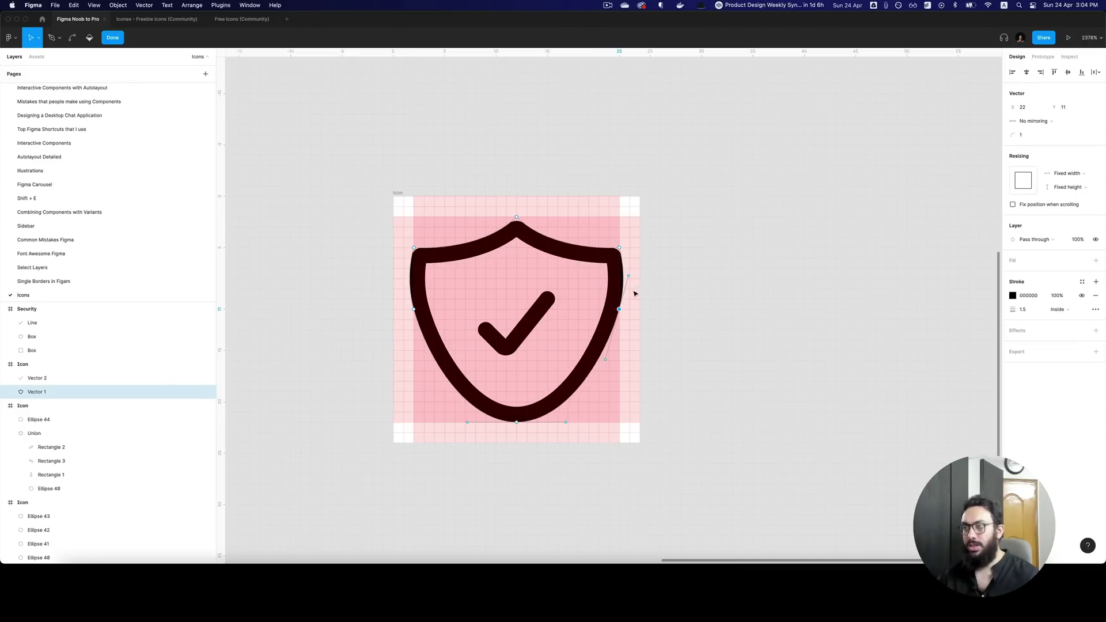
left_click_drag(620, 310, 620, 318)
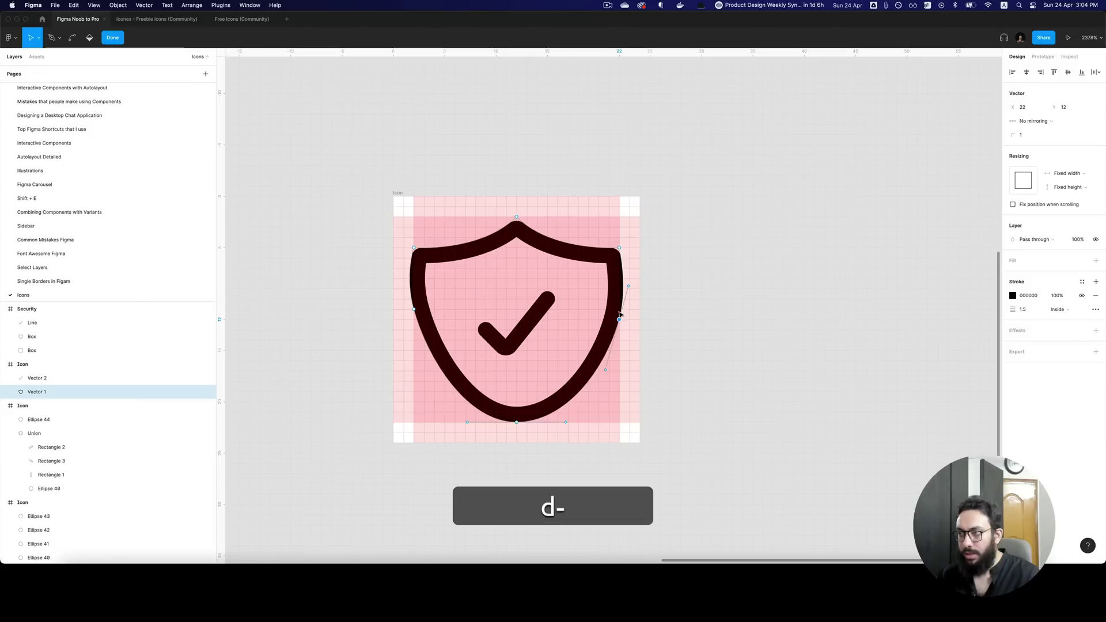
key("Down")
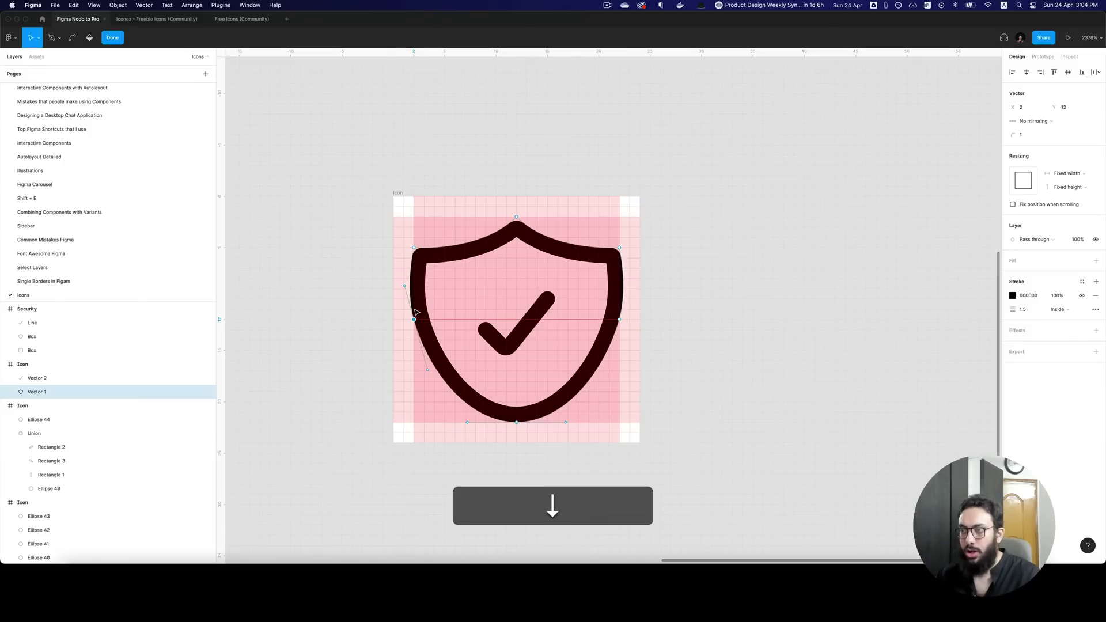
- Try removing the curve handles of the shield's left side anchor point with the Bend tool, and undo it
key("p")
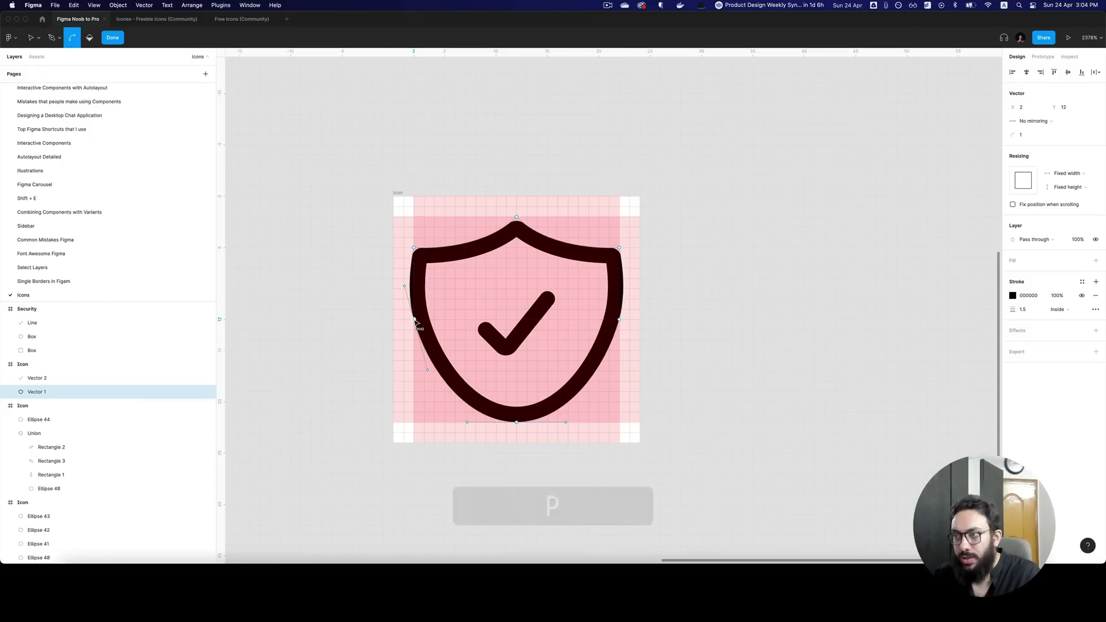
left_click(415, 321)
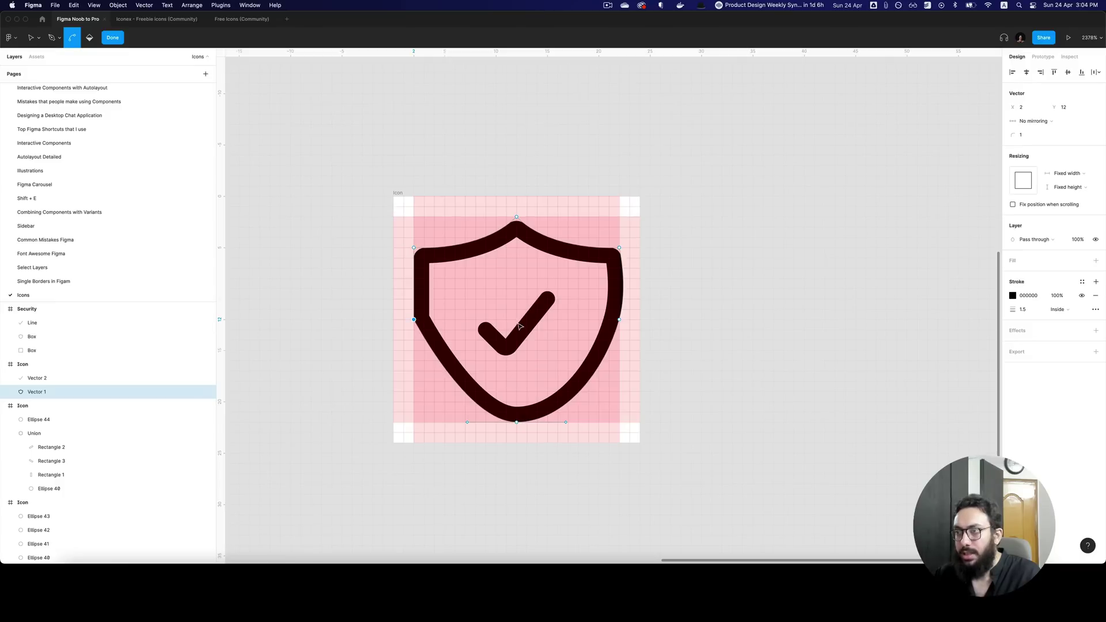
key("super+z")
- Align the upper curve handle of the left side anchor point to X 2, Y 8.5 so the shield's upper-left edge runs vertical
key("p")
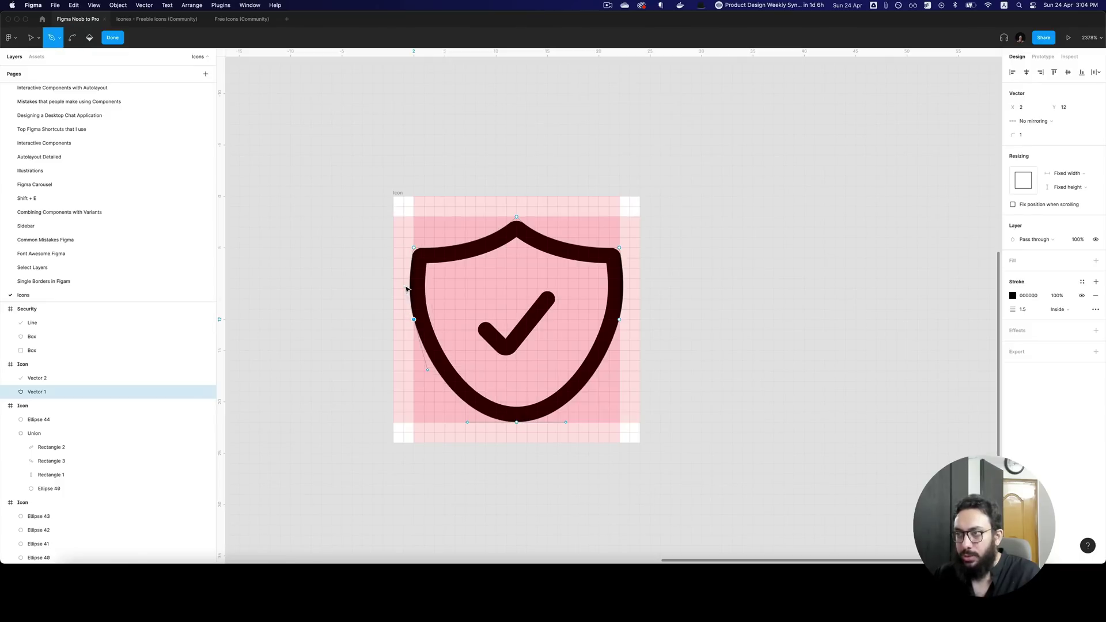
left_click(408, 289)
left_click_drag(411, 286, 414, 286)
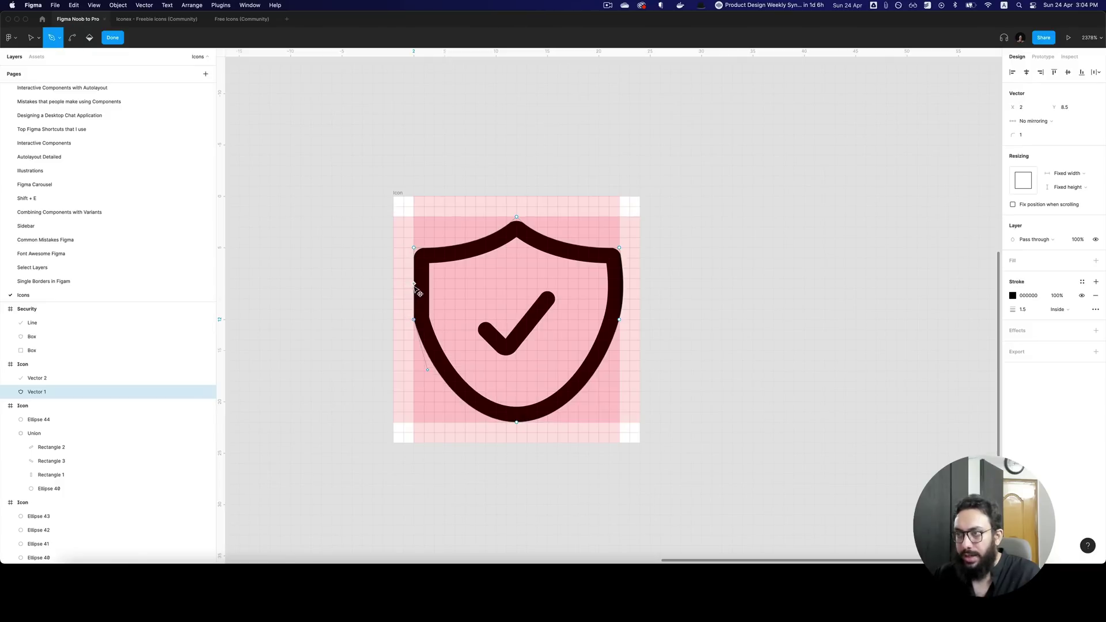
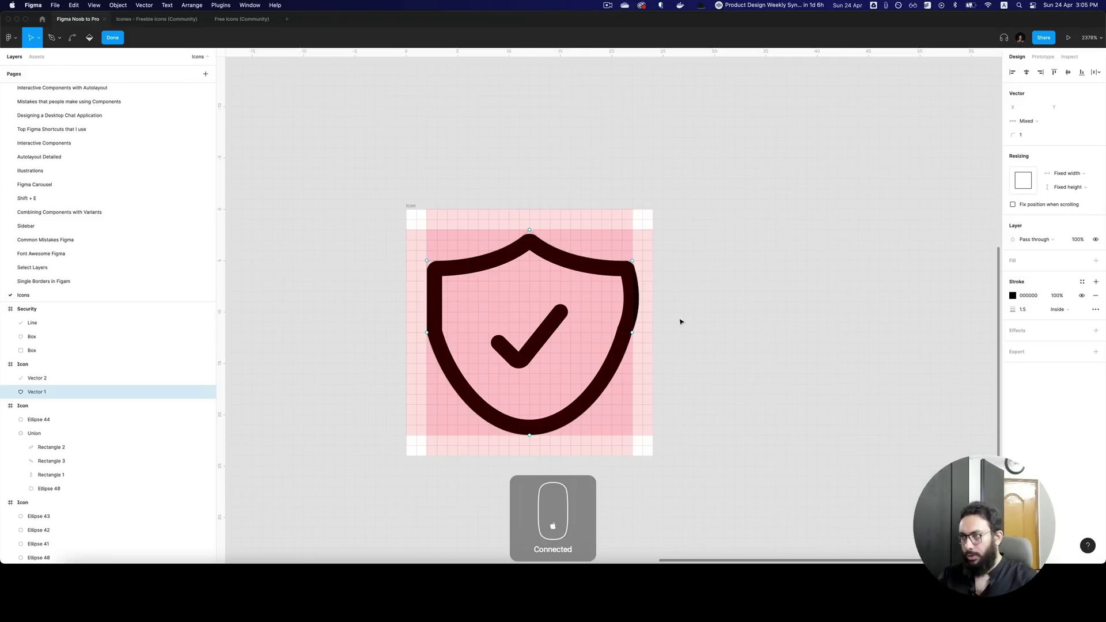
- Undo the bulge on the shield's right edge and align the right side anchor's upper curve handle vertically to X 22, Y 9
key("super+z")
key("super+z")
key("super+z")
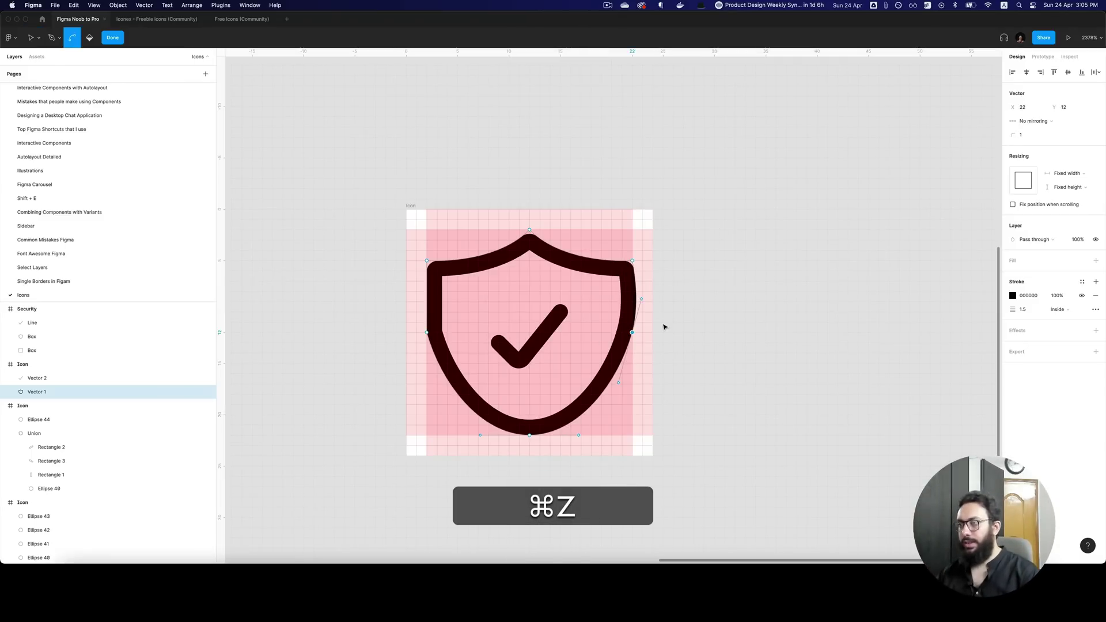
left_click(641, 299, "super")
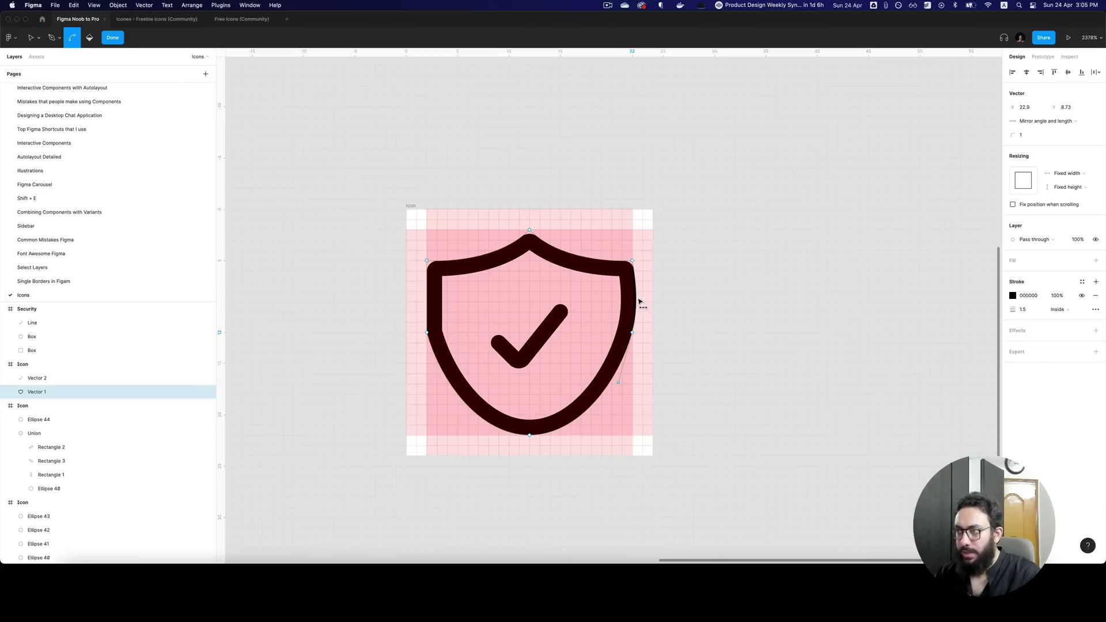
key("super+z")
key("super+z")
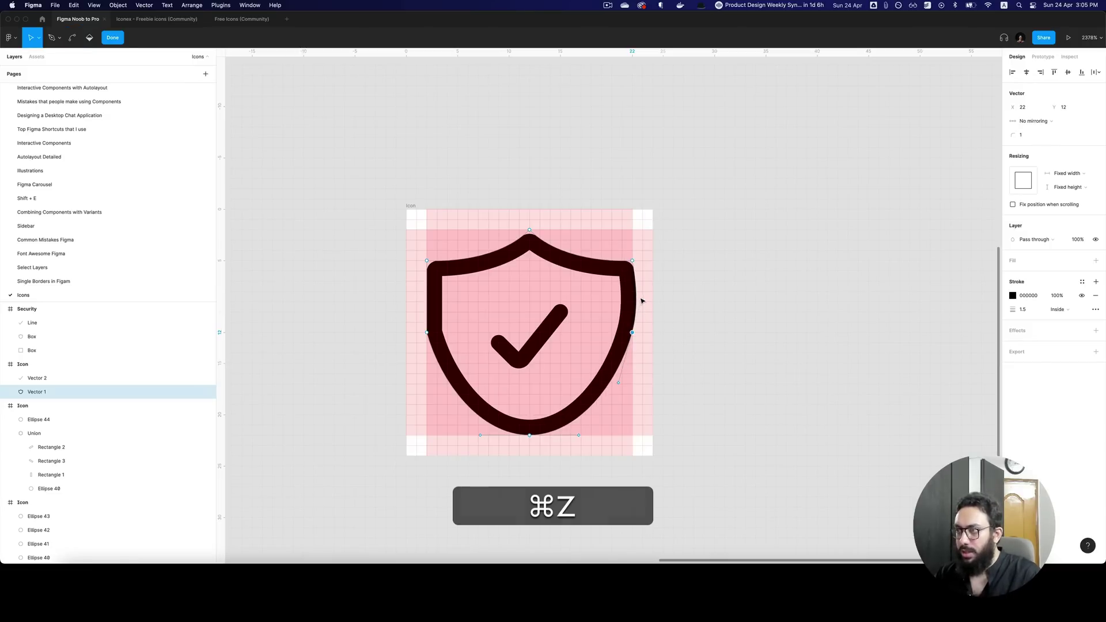
left_click_drag(642, 300, 633, 304)
key("Escape")
key("Escape")
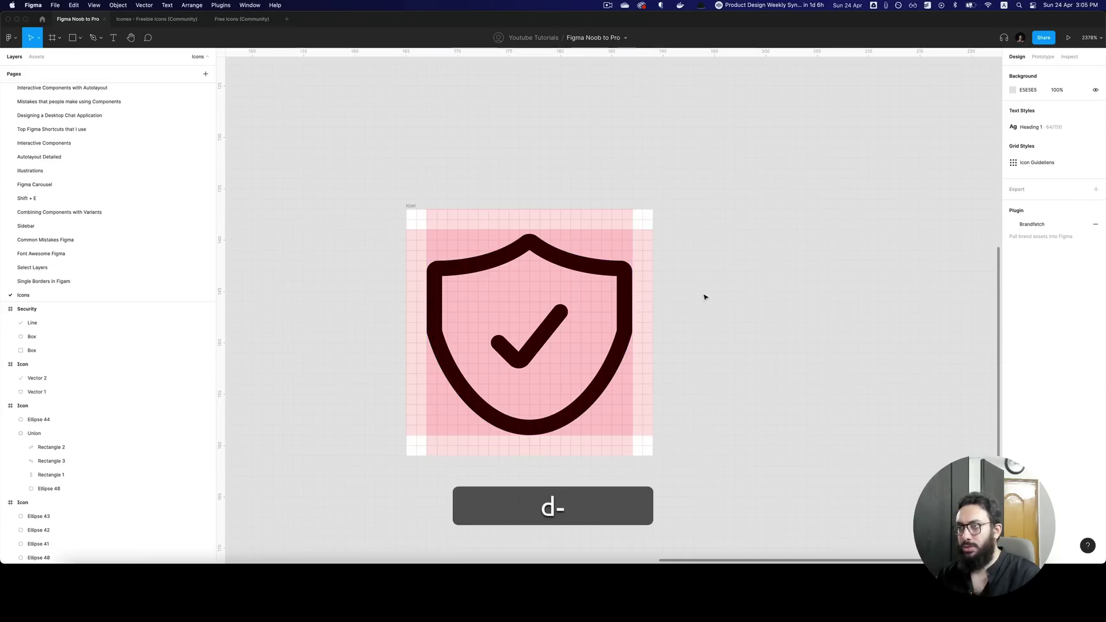
- Try a different corner radius on the shield's two side anchor points, and undo it
left_click(704, 296, "alt")
left_click(687, 303)
double_click(646, 331)
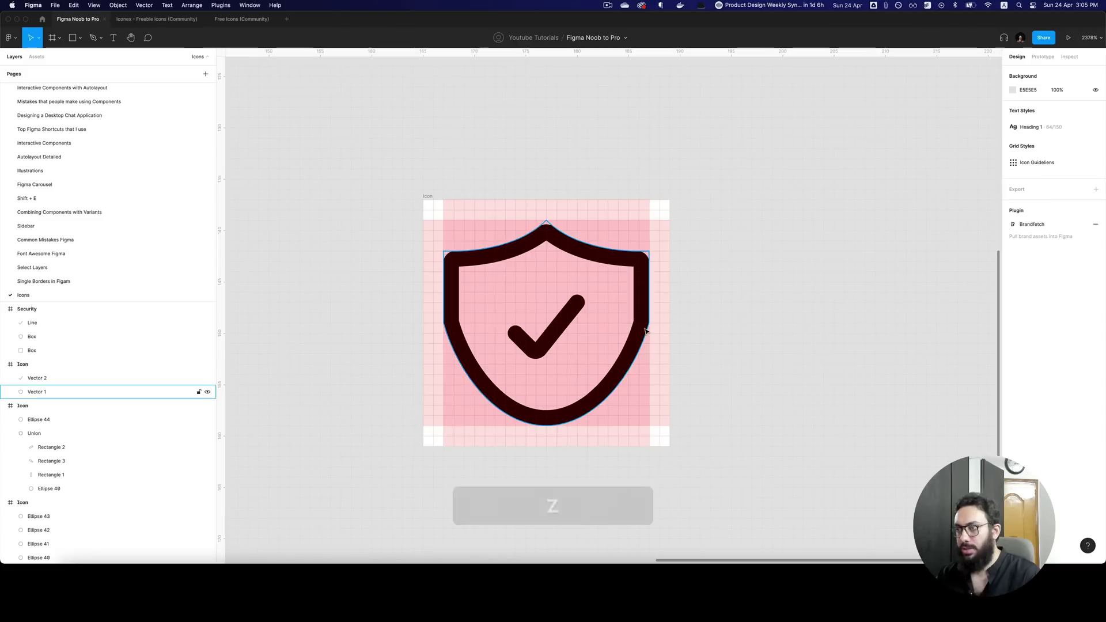
left_click(649, 323)
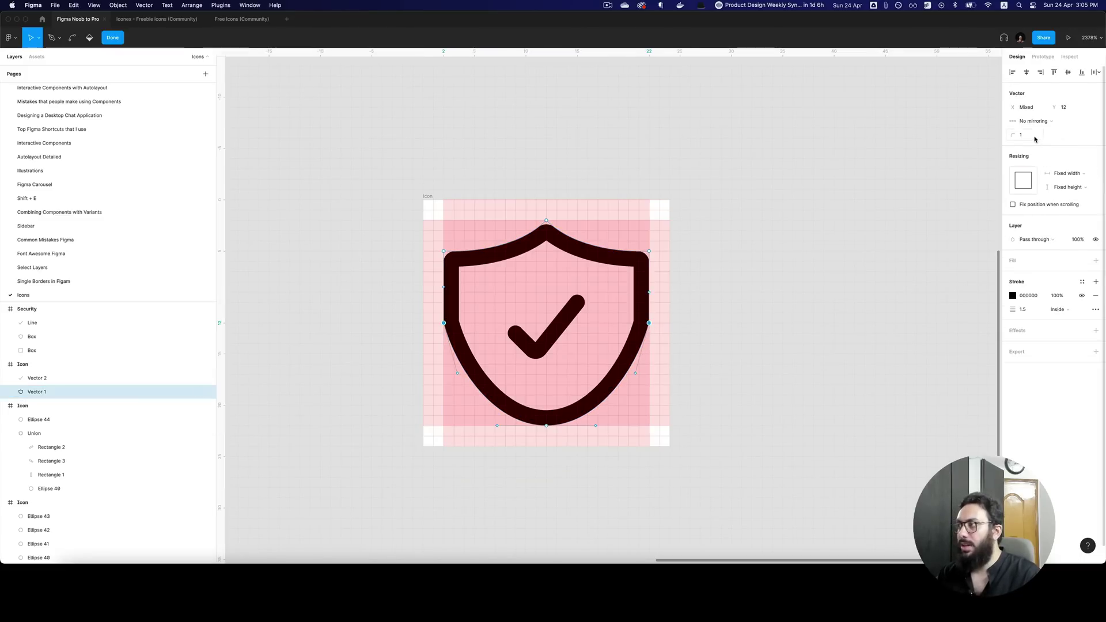
key("Return")
key("super+z")
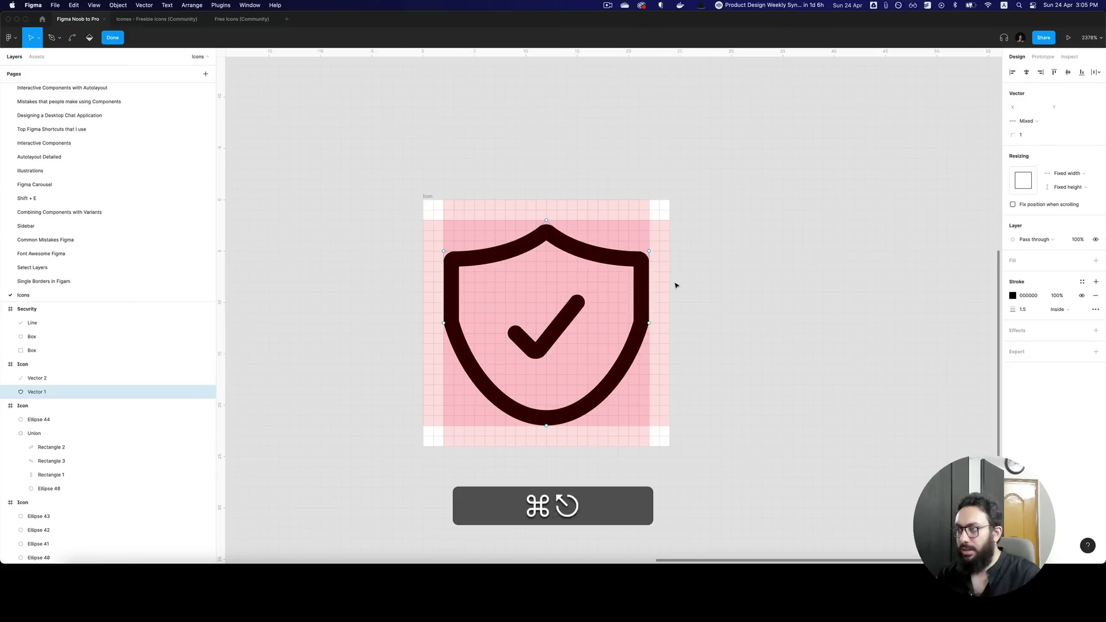
key("Escape")
key("Escape")
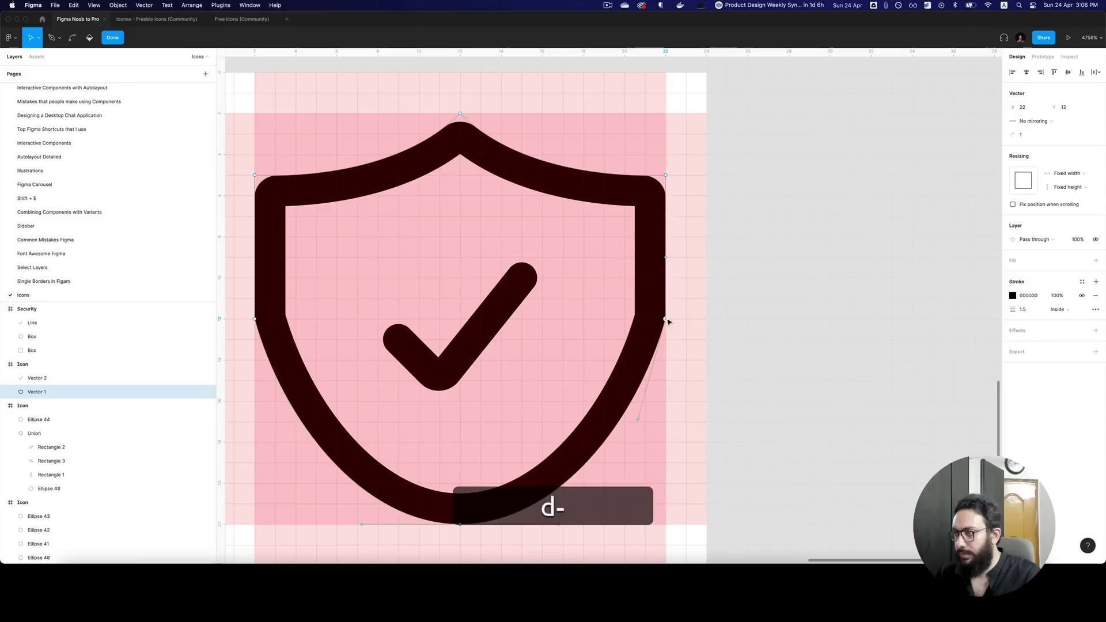
- Align the side anchor points' lower curve handles vertically, with the right one at X 22, Y 17 and the left one at X 2, Y 17
left_click_drag(638, 420, 666, 431)
key("super+z")
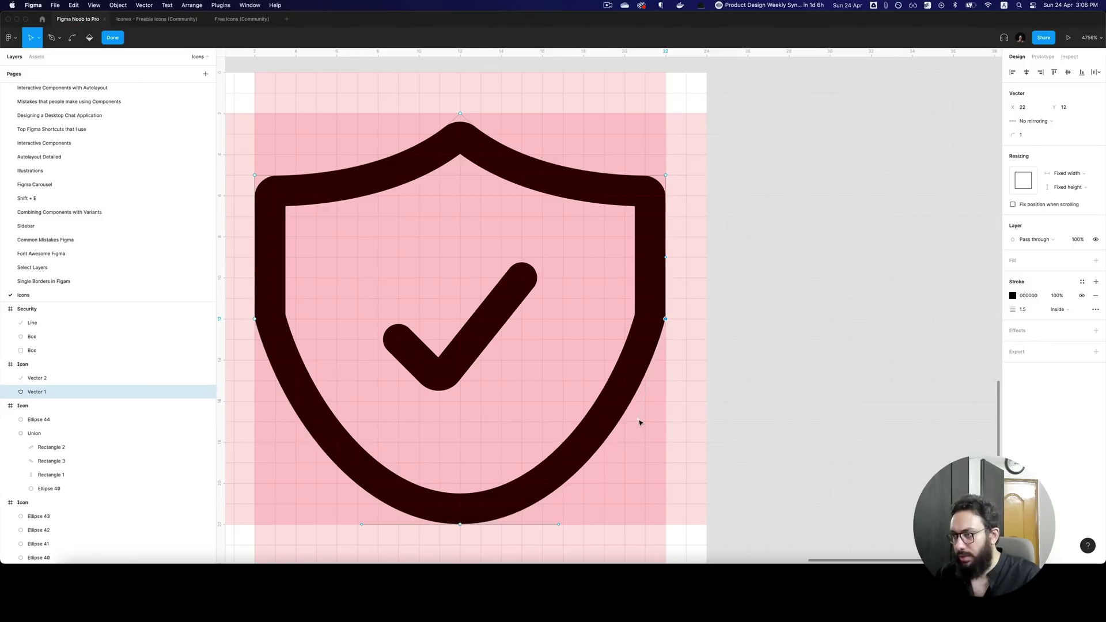
left_click_drag(639, 420, 667, 427)
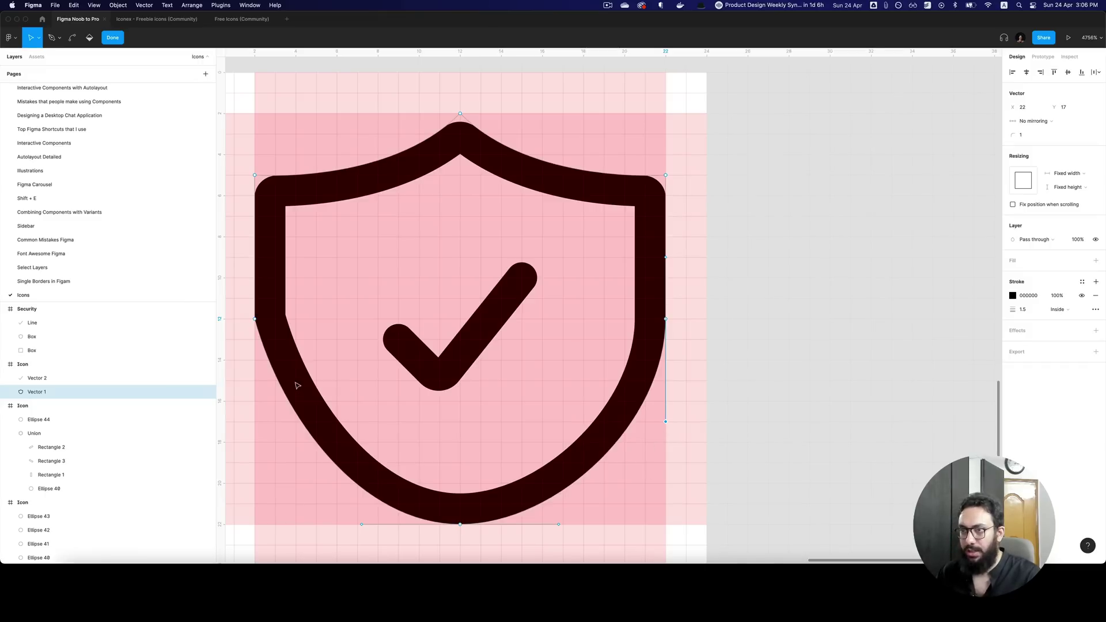
left_click(256, 319)
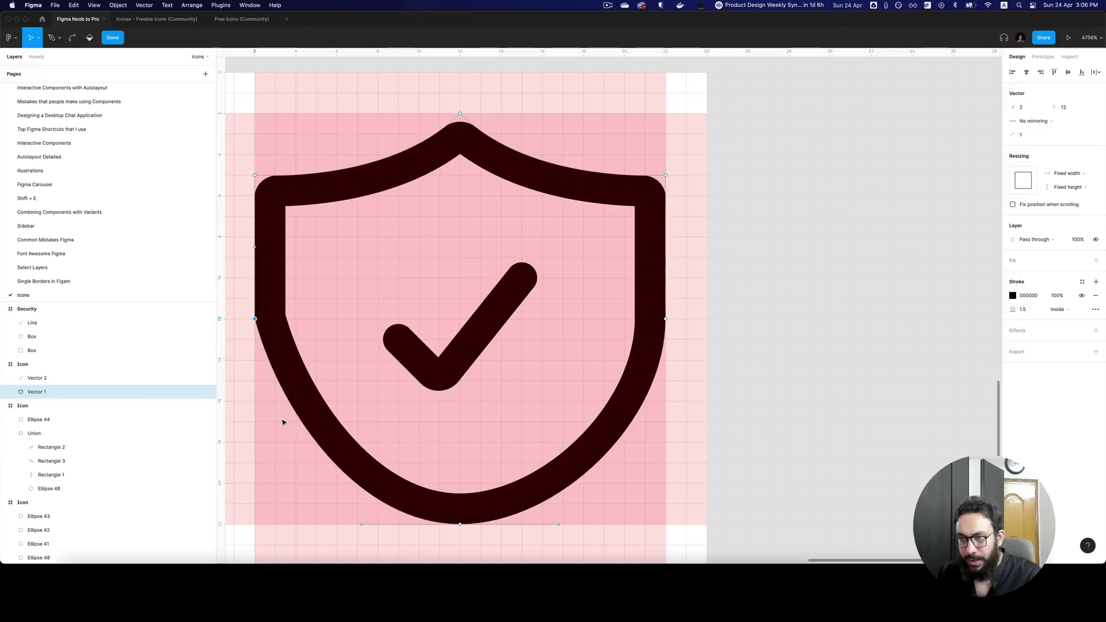
left_click_drag(282, 422, 270, 427)
key("Escape")
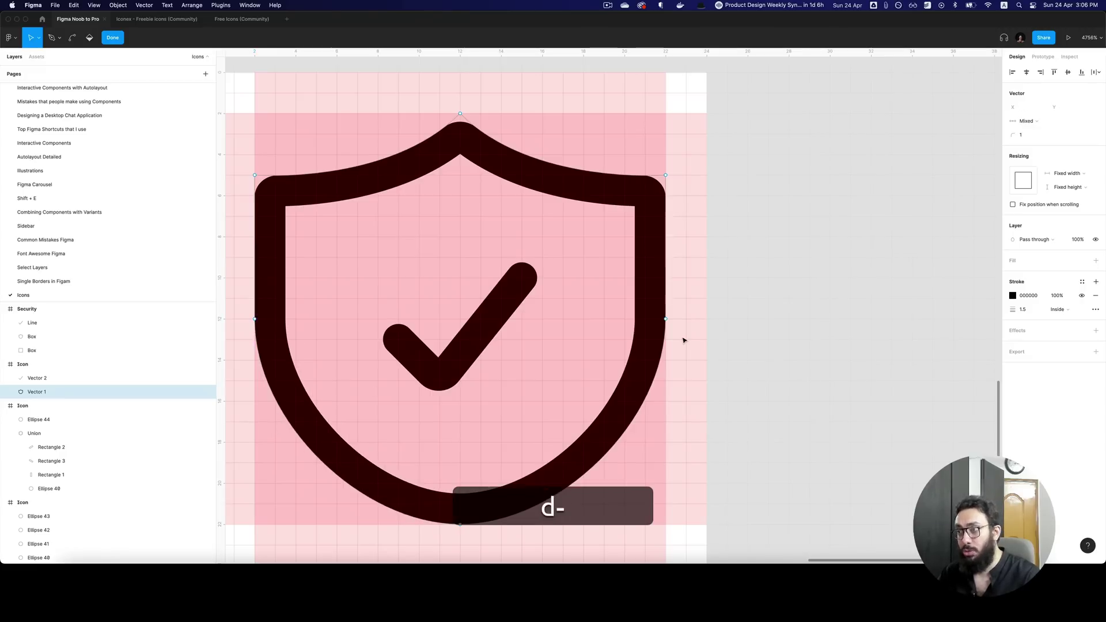
key("Escape")
- Resize the shield symmetrically about its centre to 18 × 22, placing it at X 3, Y 1 in the frame
key("z")
left_click(766, 303, "alt")
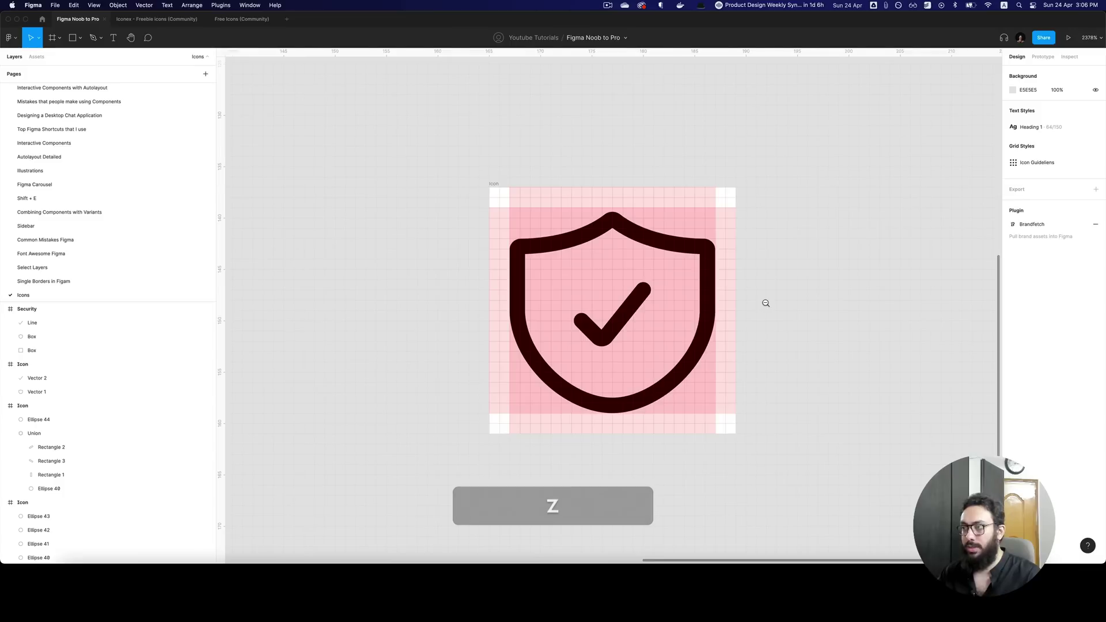
left_click(766, 303, "alt")
left_click_drag(766, 304, 707, 351)
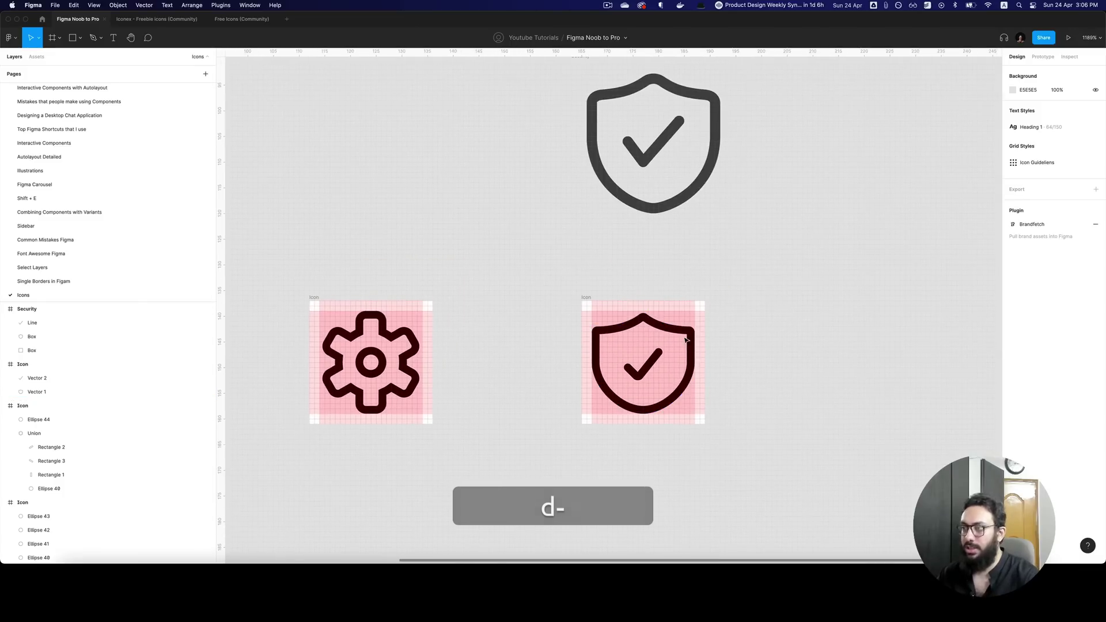
left_click(692, 339)
key("z")
left_click(697, 336)
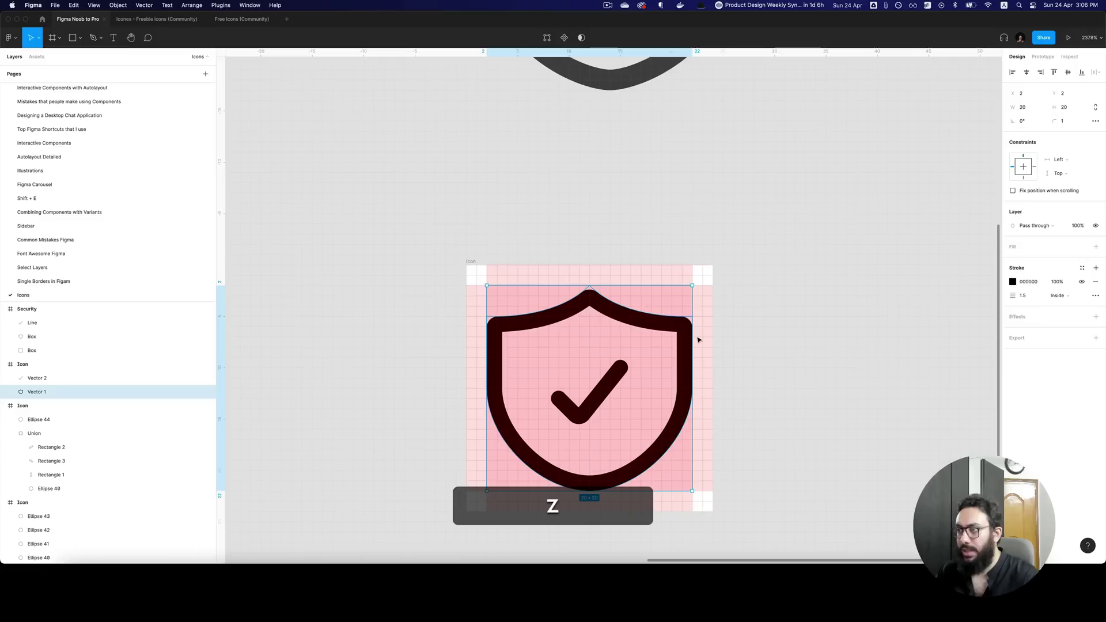
left_click_drag(691, 339, 680, 338)
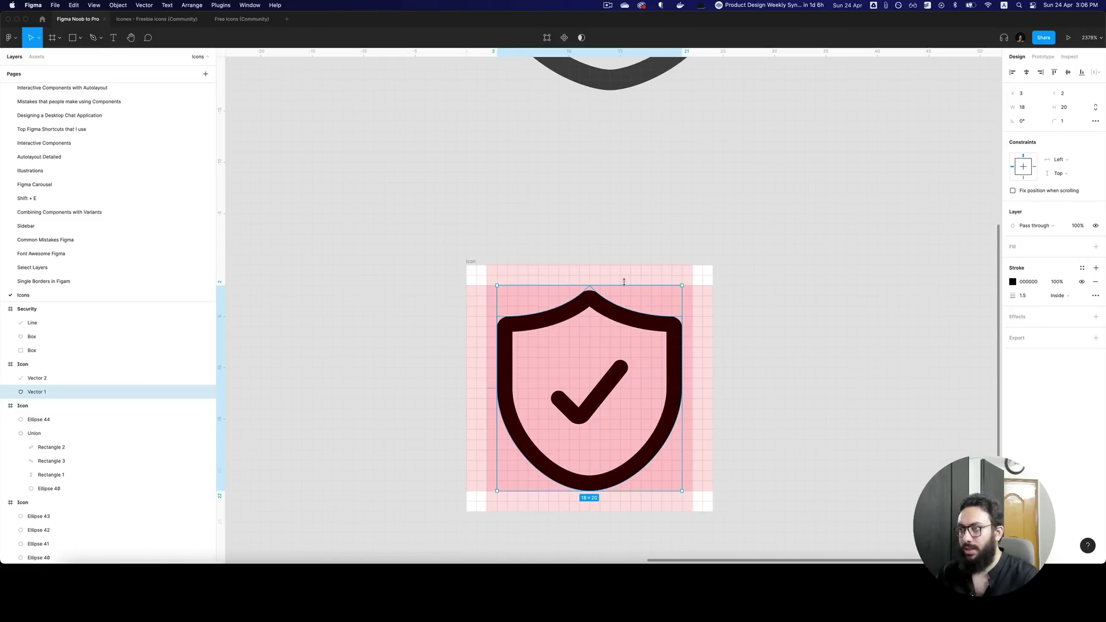
left_click_drag(624, 282, 621, 274)
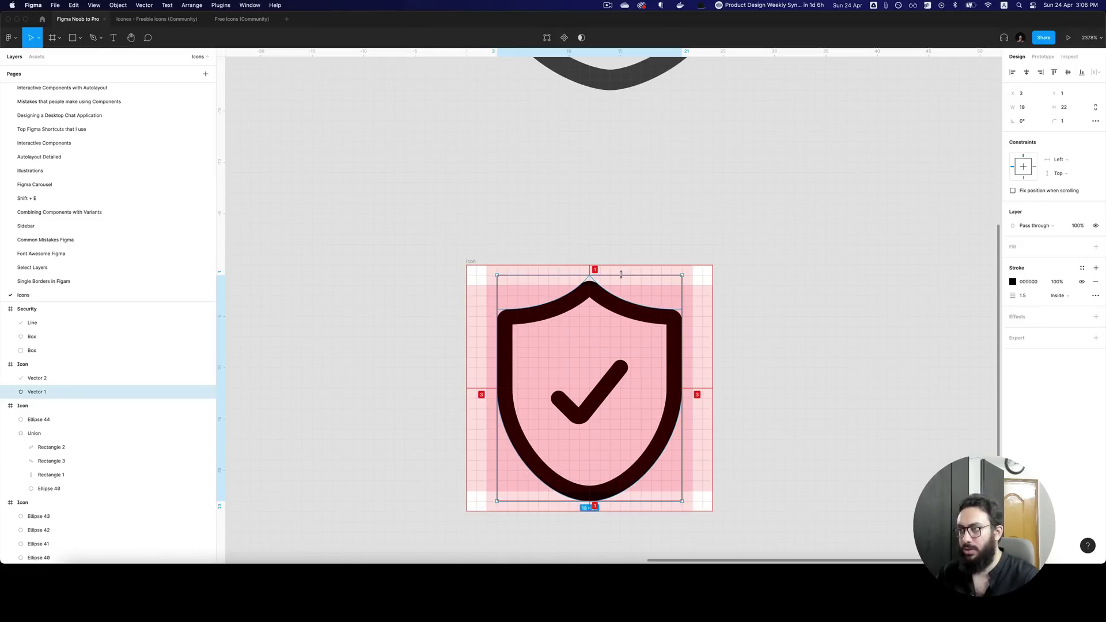
left_click(798, 287)
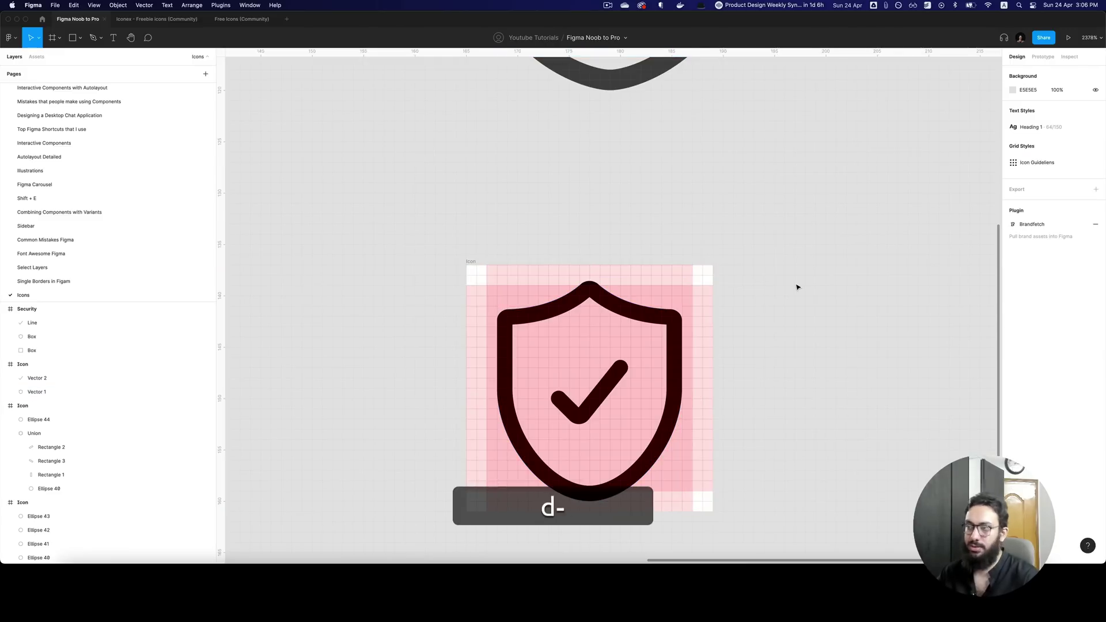
- Shorten the mirrored curve handles of the shield's bottom anchor point so the left handle ends at X 10, Y 23
key("z")
left_click(798, 287, "alt")
left_click(737, 334)
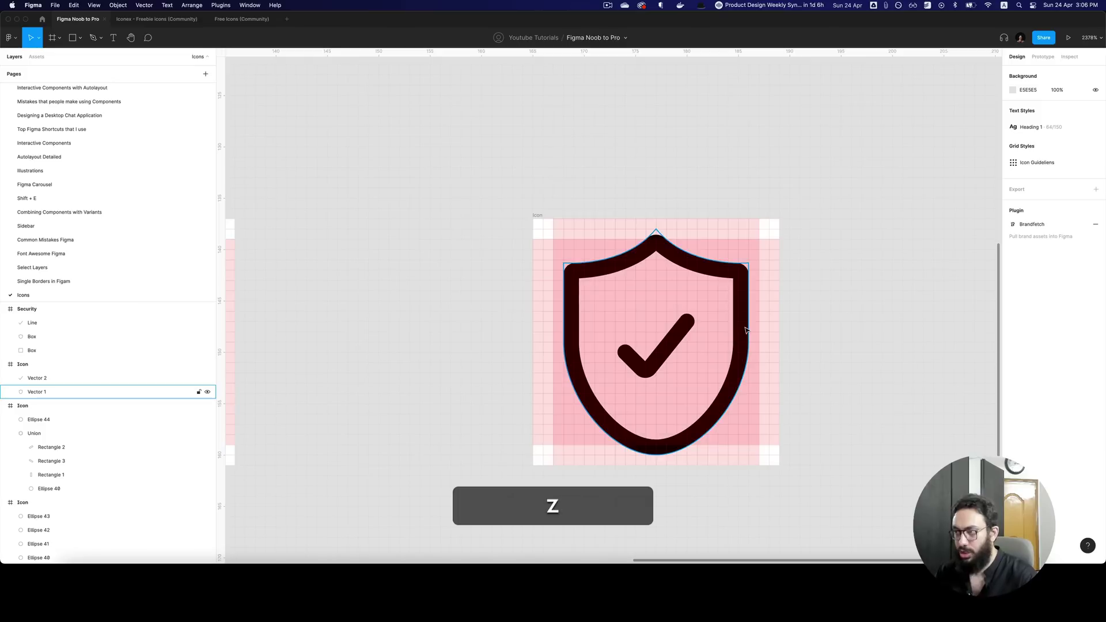
left_click(746, 330)
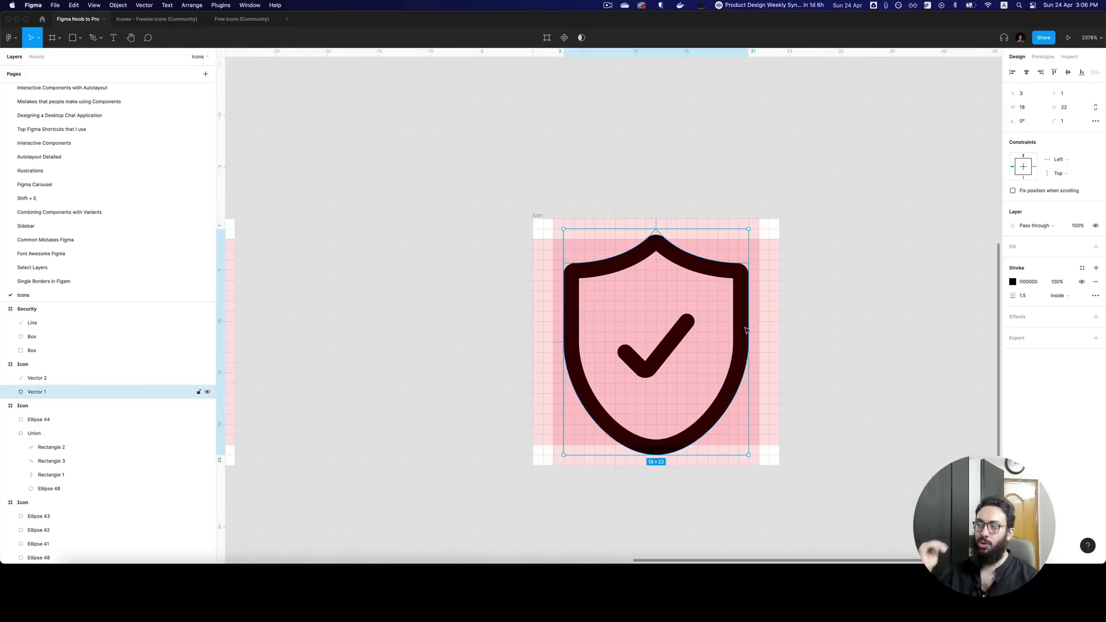
scroll(848, 282, "right", 3)
left_click(828, 289)
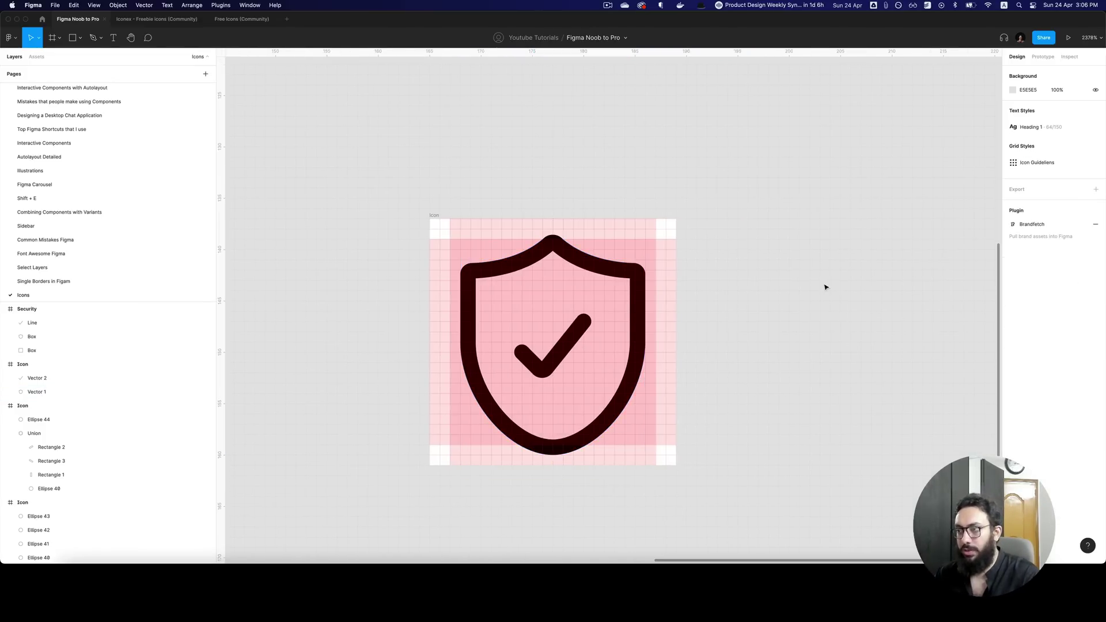
left_click(567, 457)
double_click(567, 457)
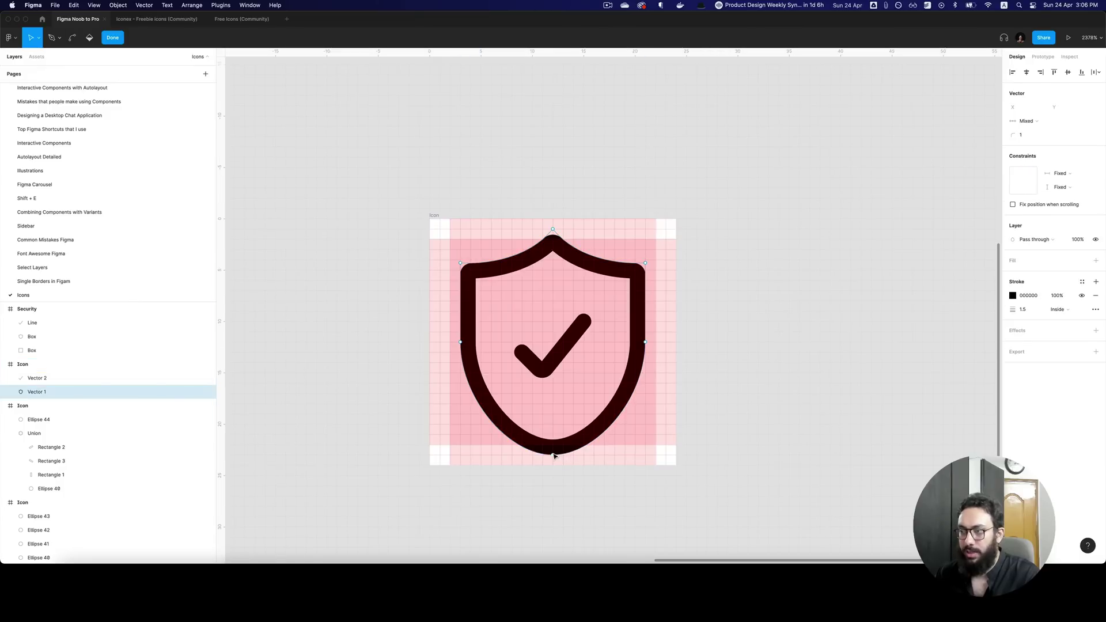
left_click(554, 456)
left_click_drag(514, 458, 534, 461)
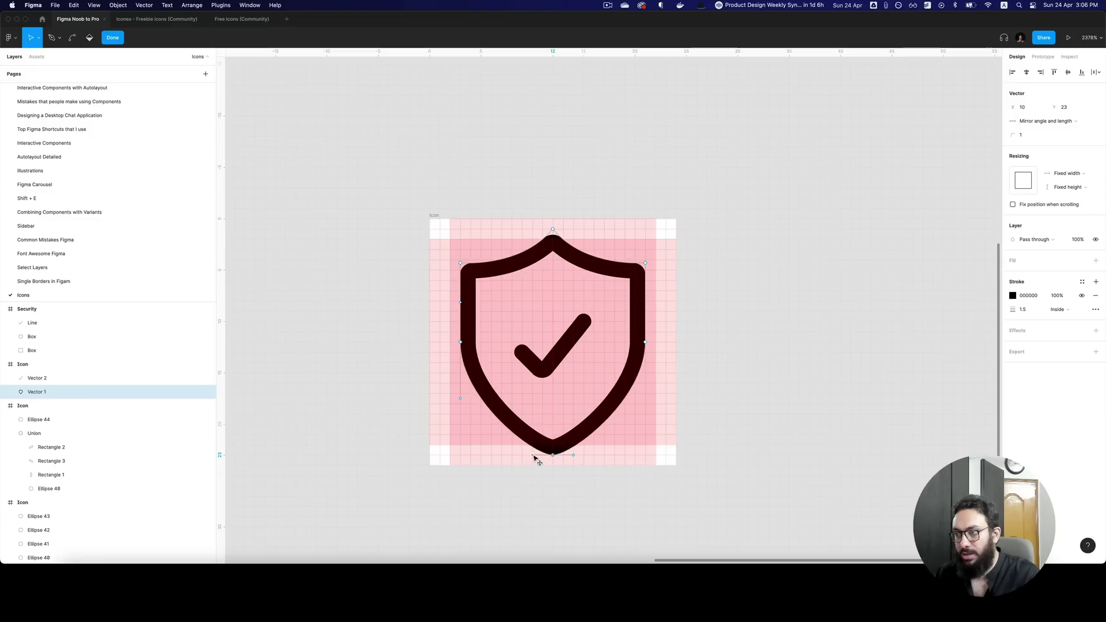
key("Escape")
left_click(719, 420)
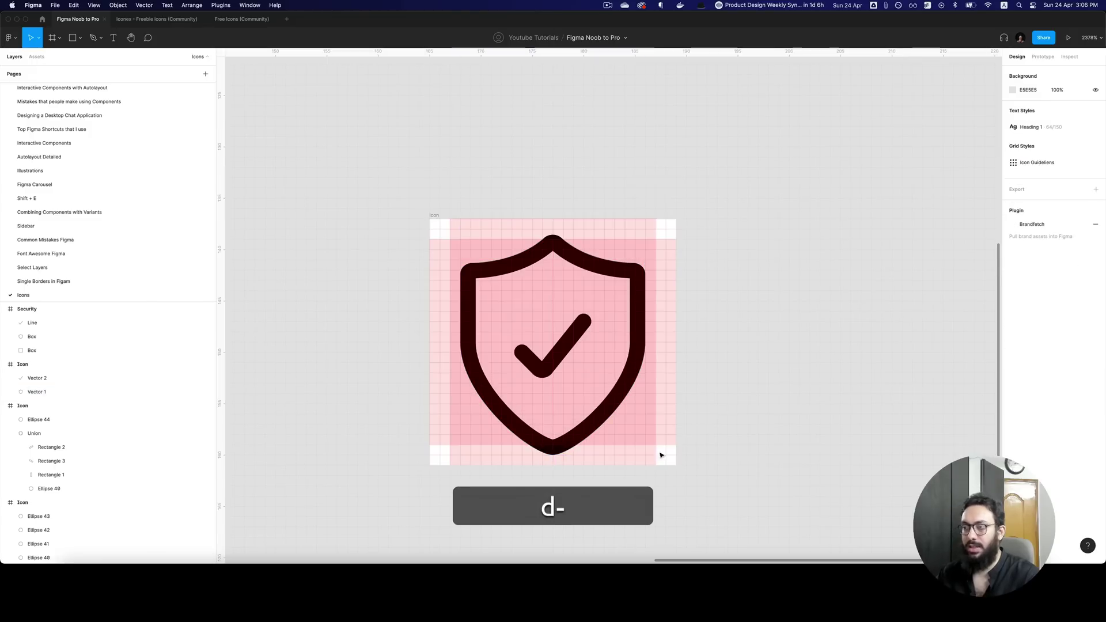
- Delete the original Security reference frame above the redrawn icon
key("z")
left_click(688, 420, "alt")
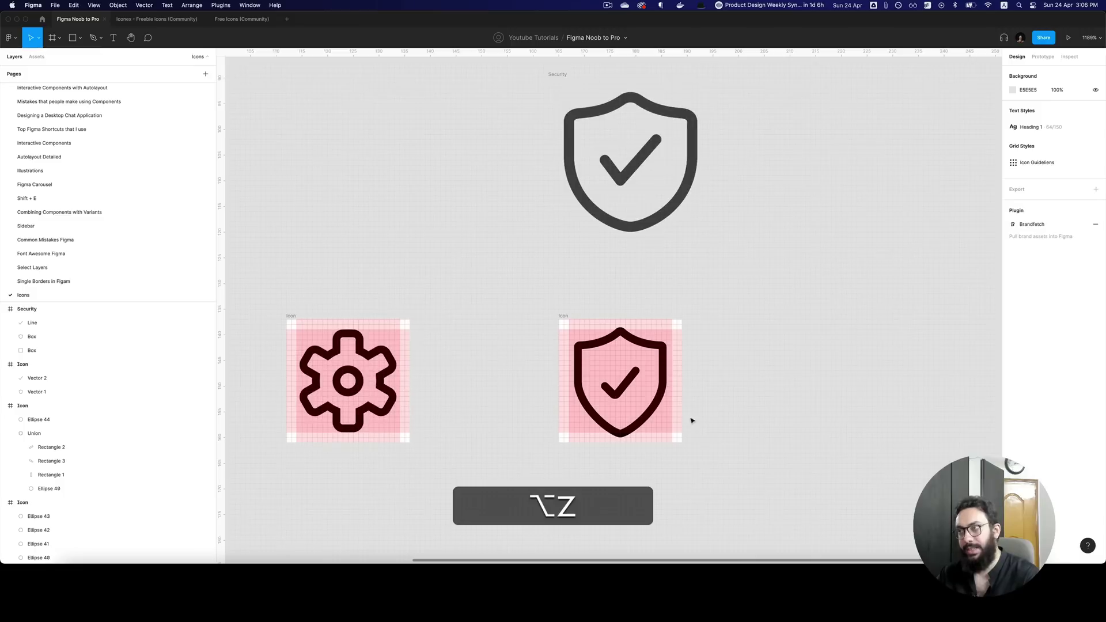
left_click_drag(782, 230, 500, 62)
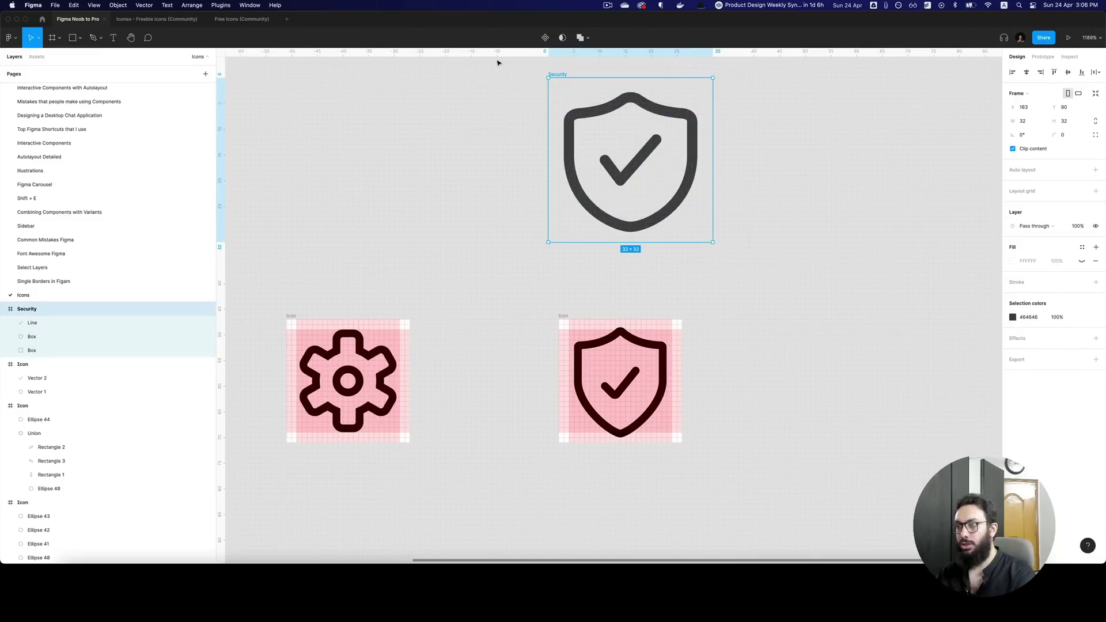
key("BackSpace")
- Try moving the whole checkmark up by one unit within the shield, and undo it
left_click(633, 381)
key("z")
left_click(640, 385)
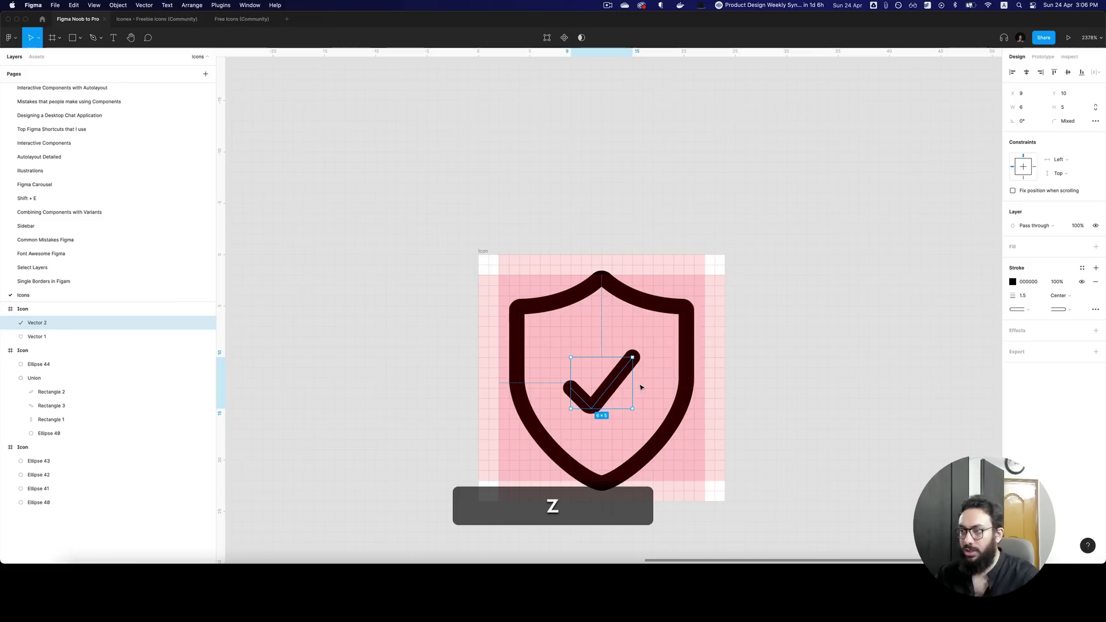
left_click(789, 356)
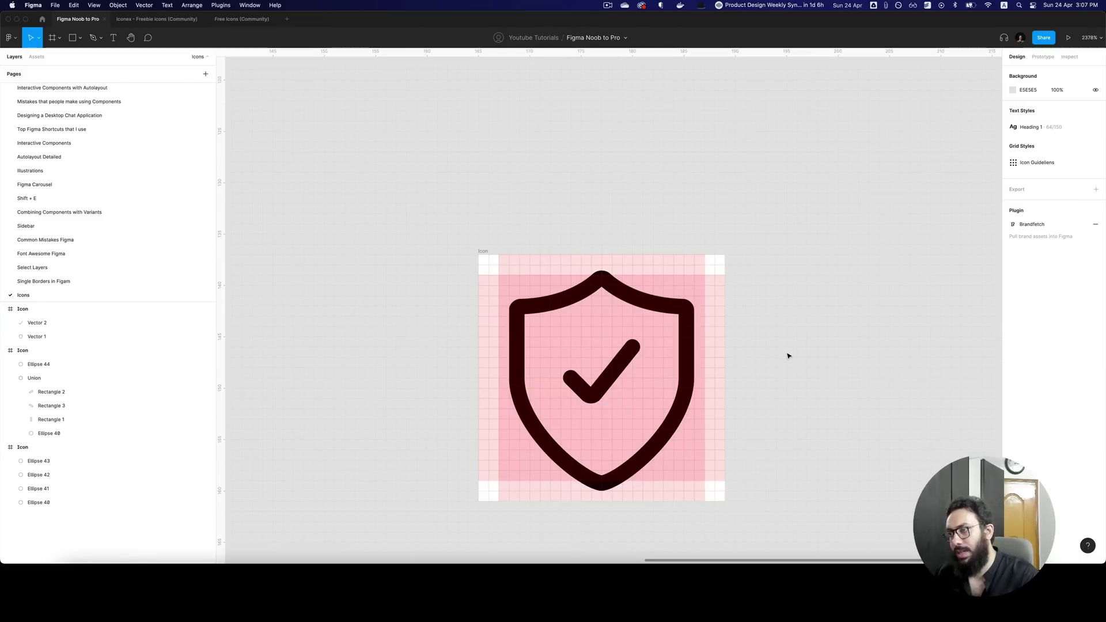
key("super+z")
key("super+z")
- Lower the checkmark's bottom anchor point to X 11, Y 16, and move the whole checkmark up to Y 9
scroll(605, 400, "up", 3)
double_click(602, 402)
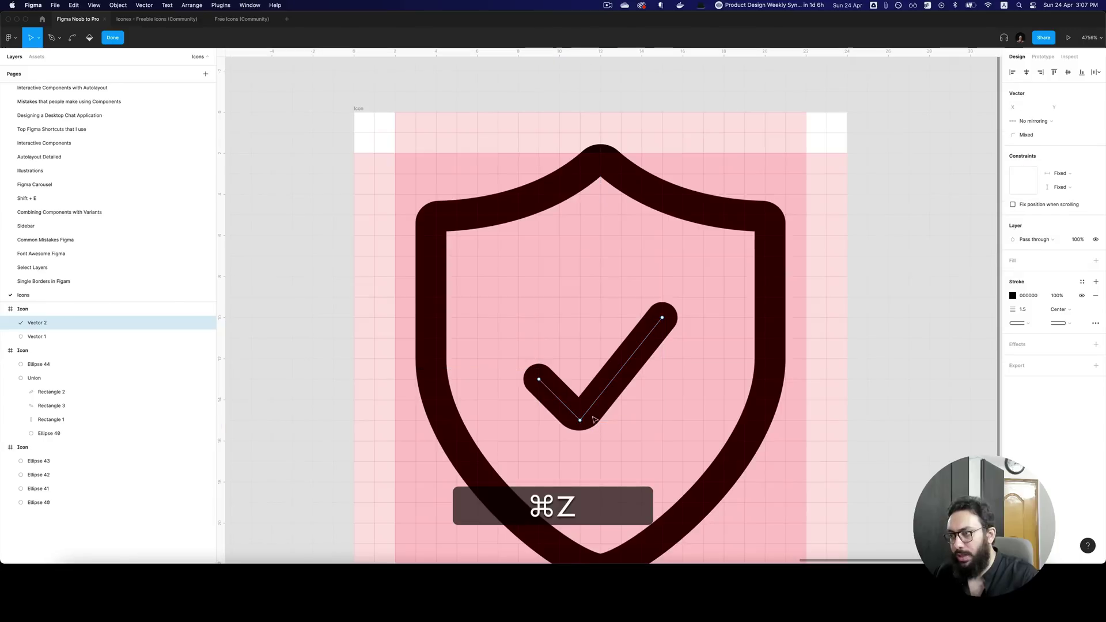
left_click(581, 421)
key("Down")
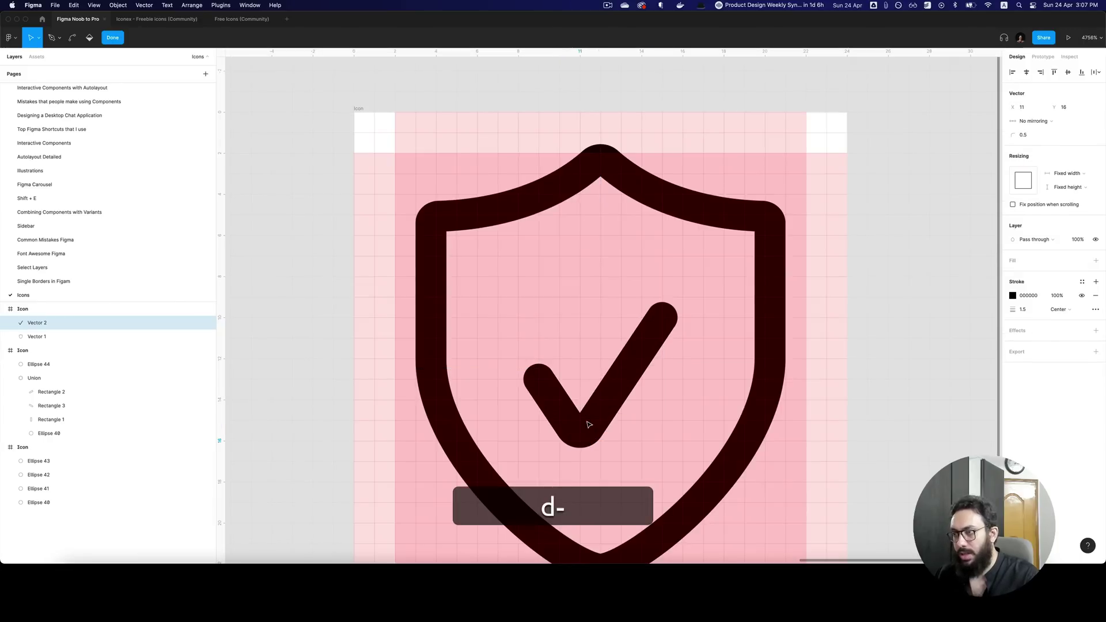
key("Escape")
key("Up")
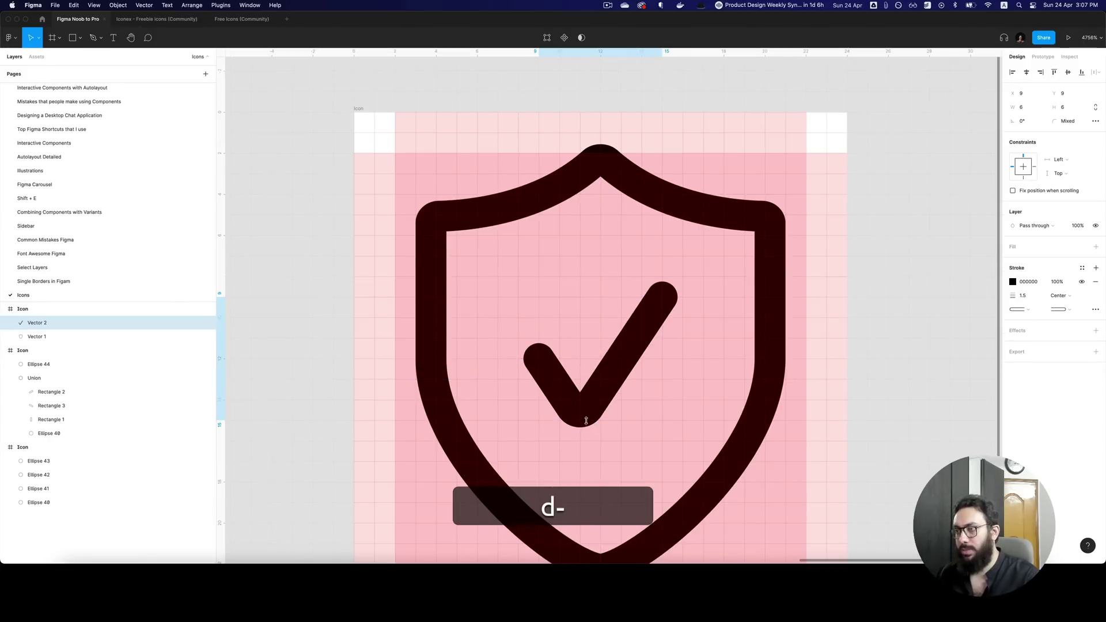
- Lower the end point of the checkmark's long arm to X 15, Y 10
double_click(654, 309)
left_click_drag(663, 297, 667, 324)
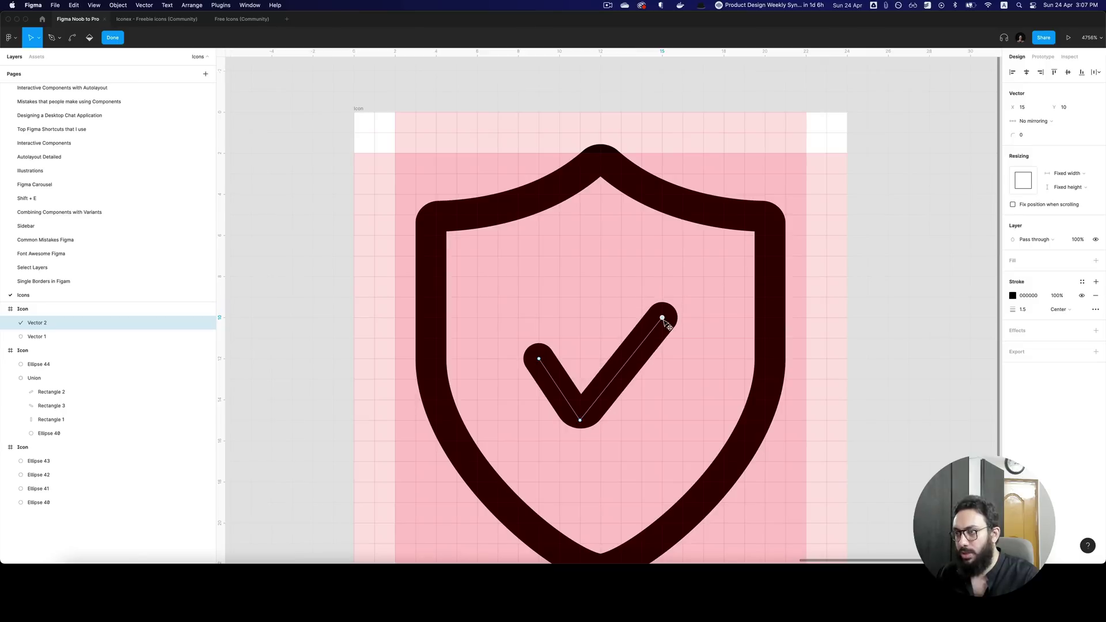
key("Escape")
left_click(707, 317)
- Review the icons at 100% zoom, and select the shield's checkmark in a close-up view
key("super+0")
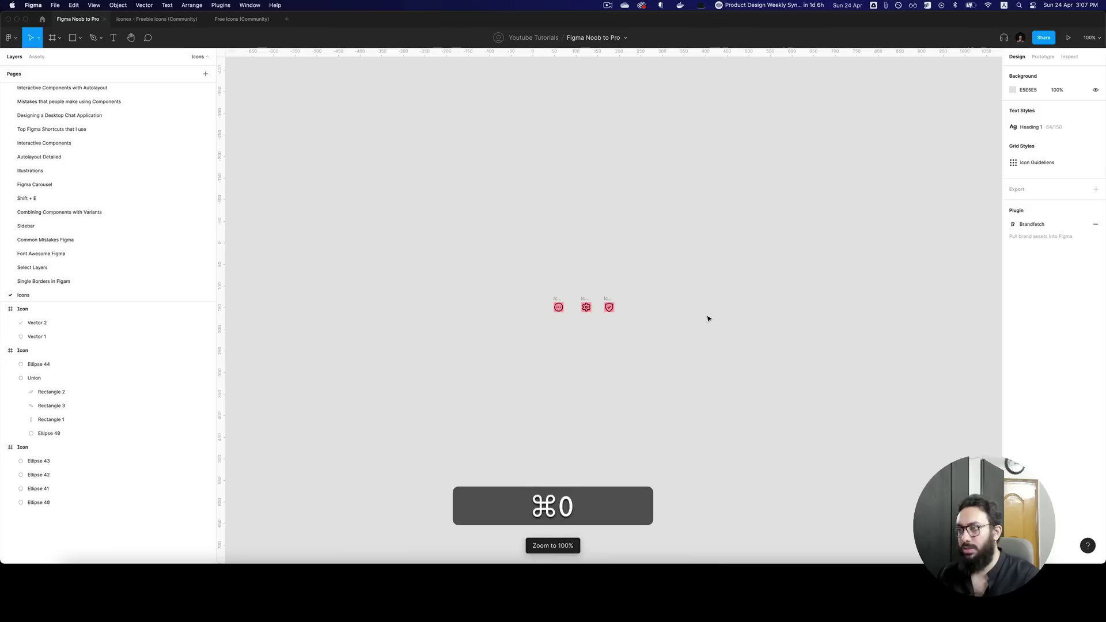
key("shift+super+2")
key("shift+2")
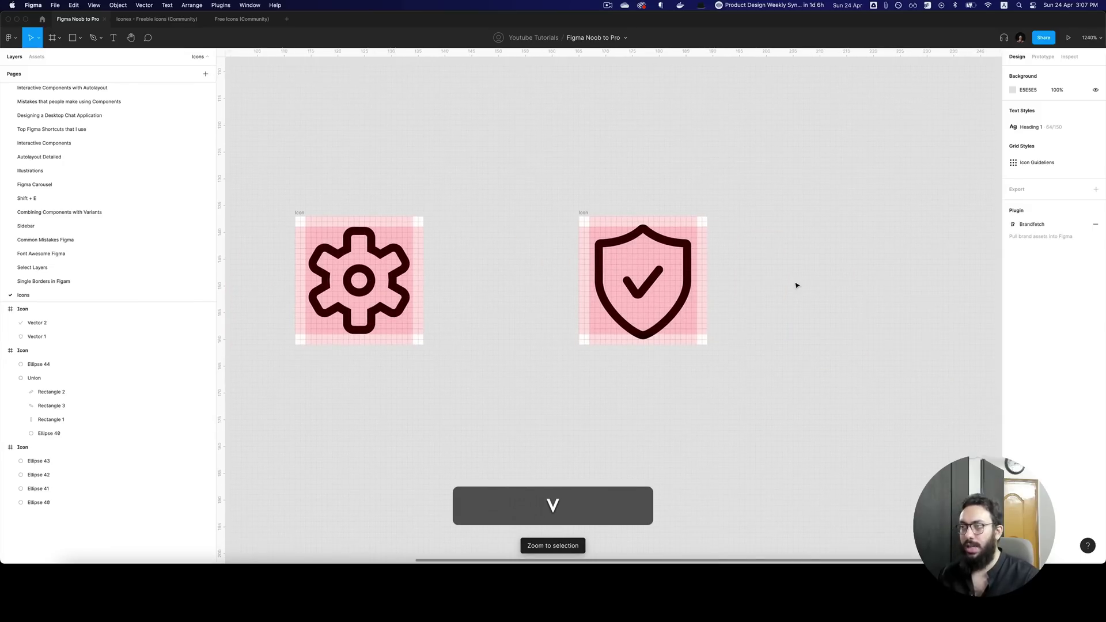
key("shift+2")
left_click(590, 282)
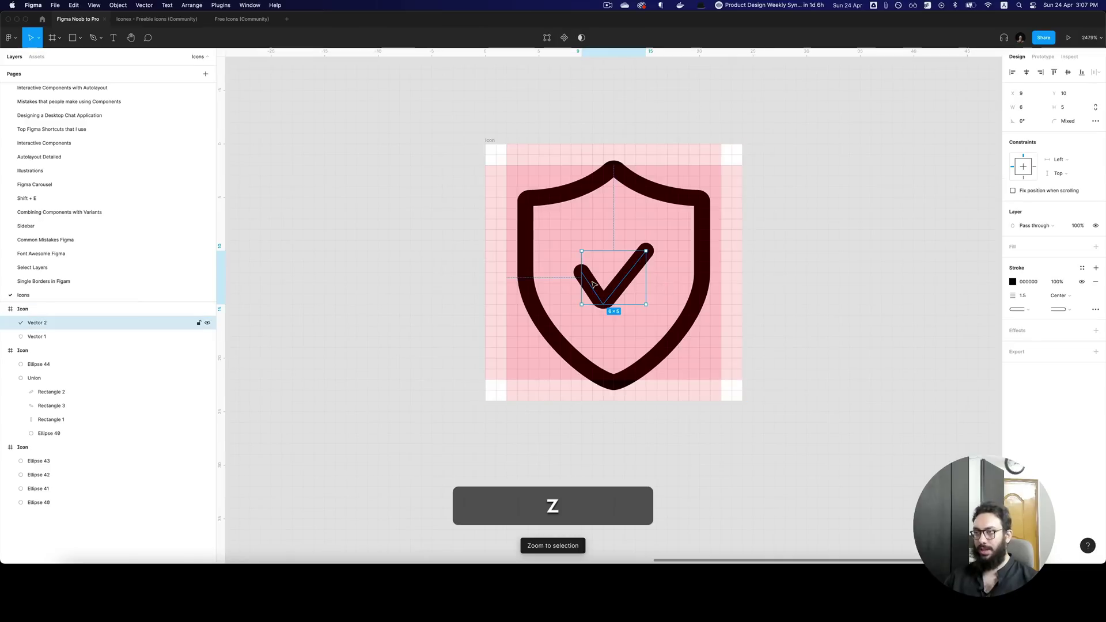
- Lower the end point of the checkmark's short arm by one grid unit, to about X 9, Y 13, and finish editing the vector
double_click(582, 274)
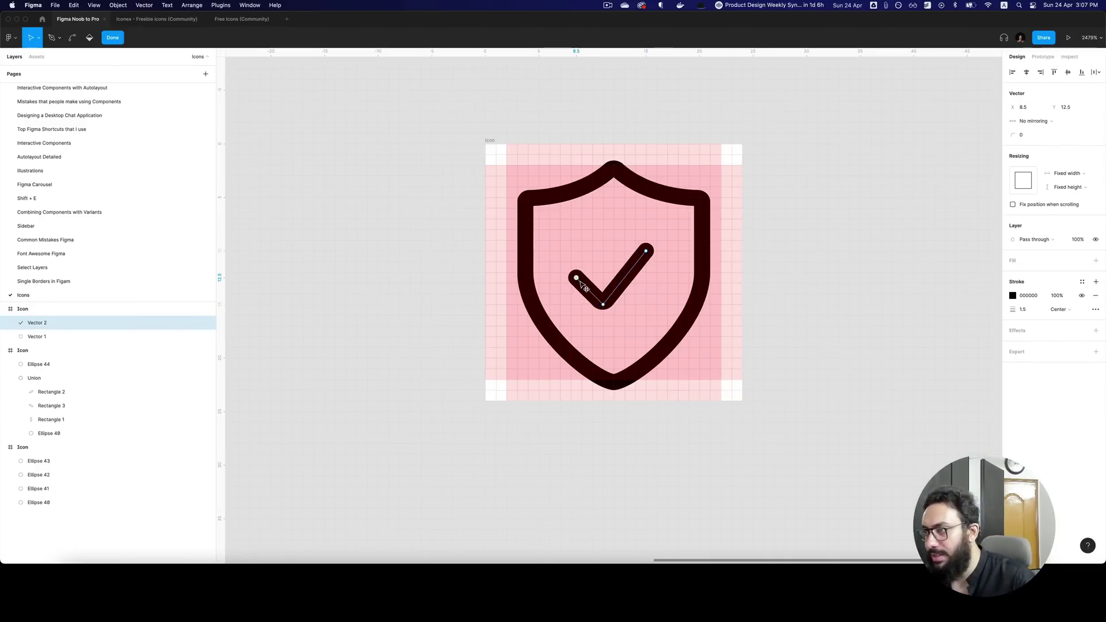
key("Escape")
key("Escape")
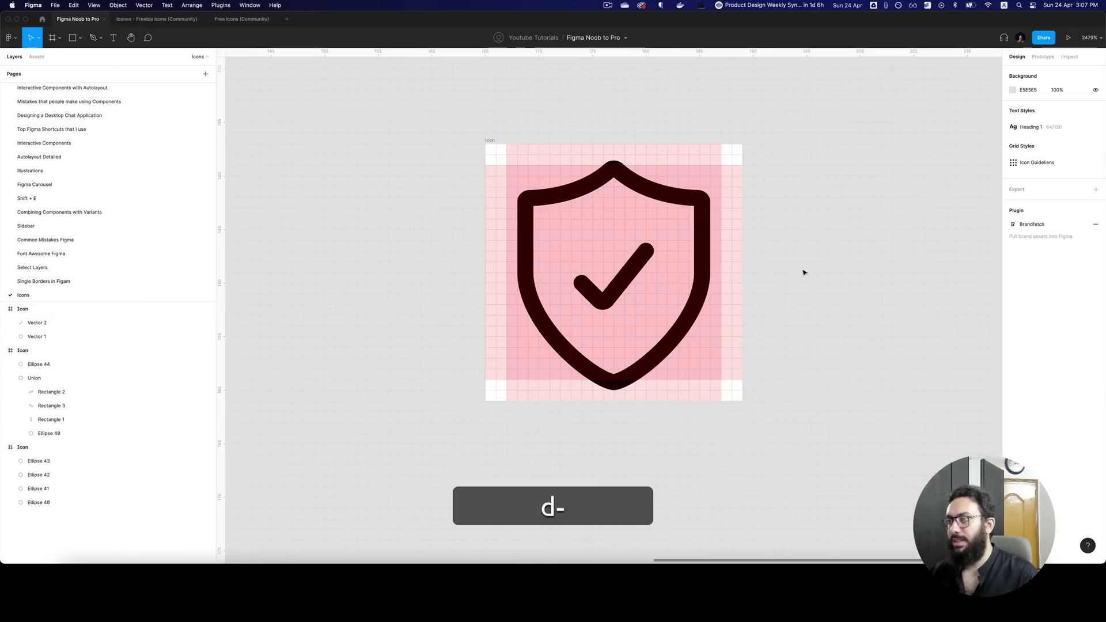
- Examine the finished shield icon beside the gear and three-dot icons at several zoom levels to compare their proportions and stroke weight
left_click(625, 278)
key("alt+h")
left_click(823, 264)
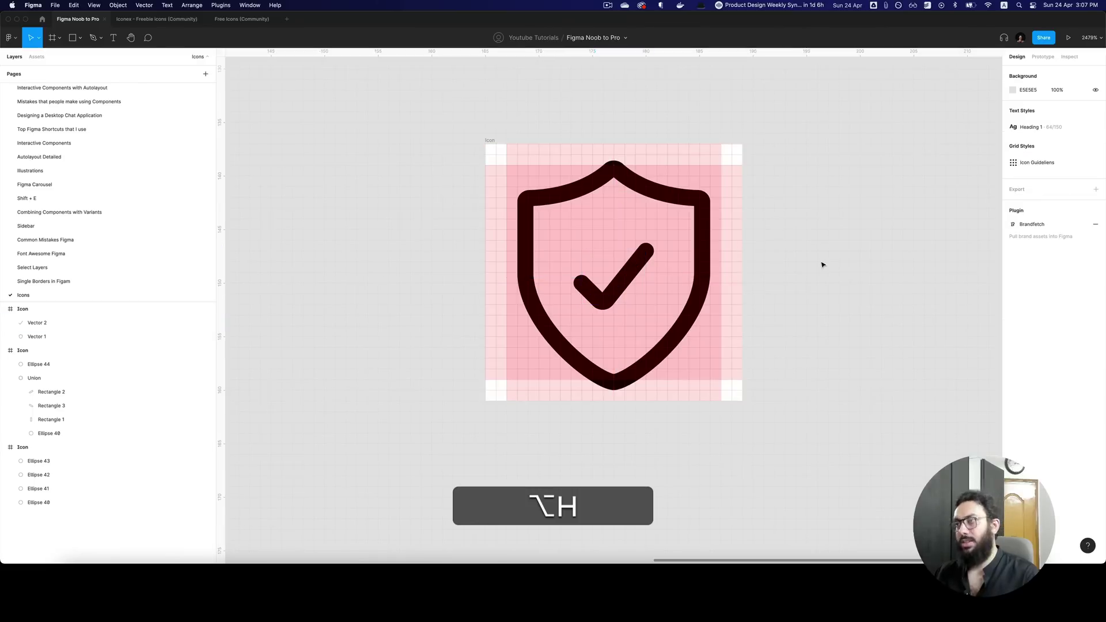
key("alt+z")
left_click(823, 265, "alt")
left_click(824, 264, "alt")
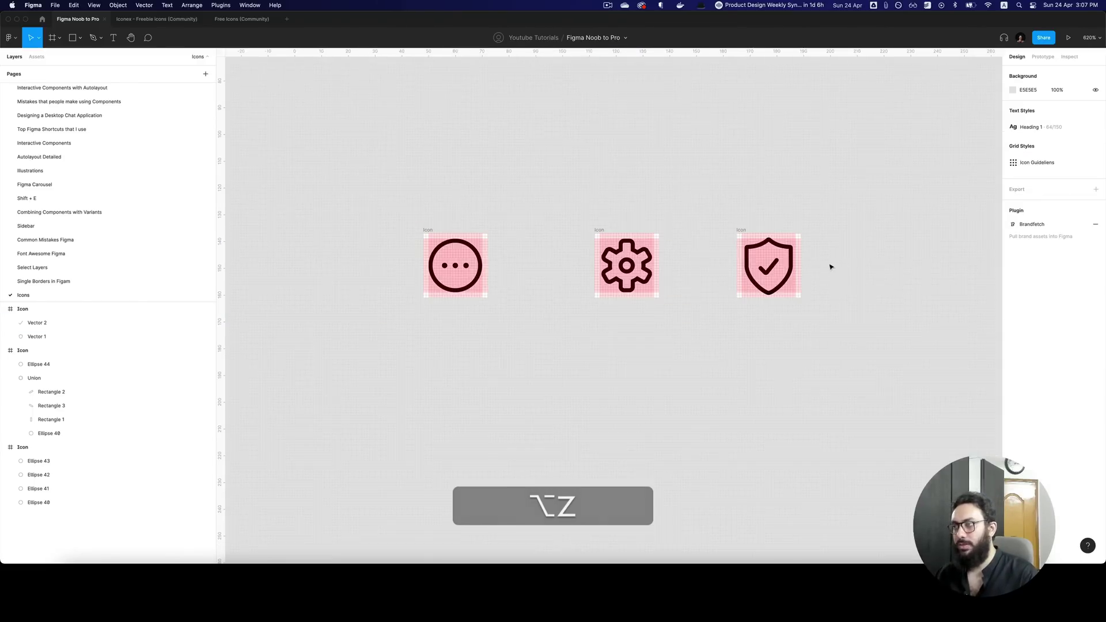
left_click(850, 263)
left_click(849, 264)
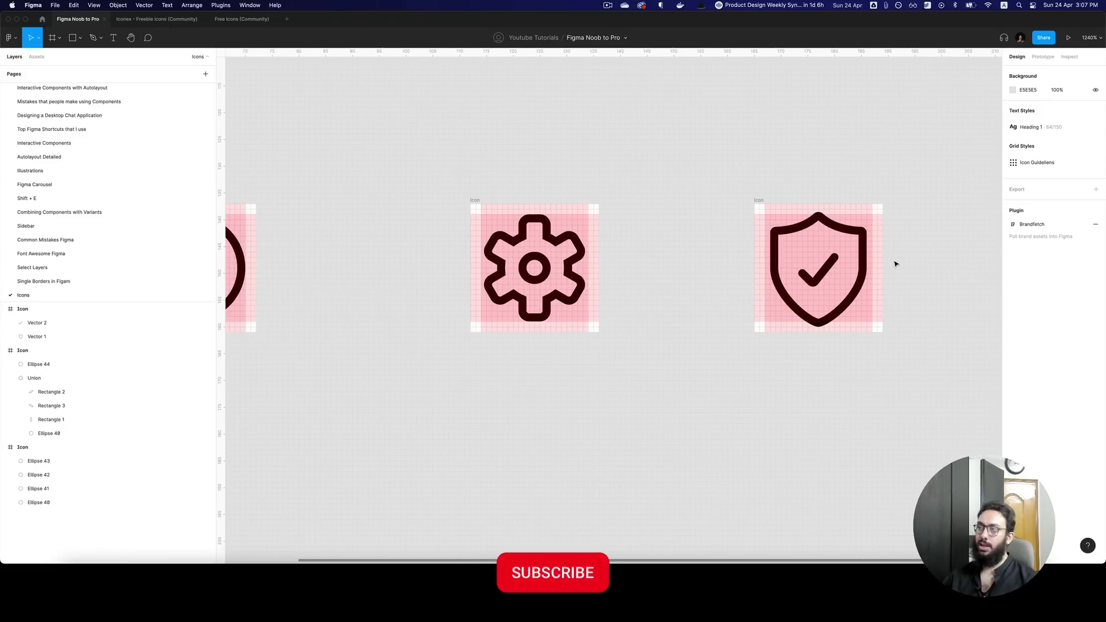
key("alt+z")
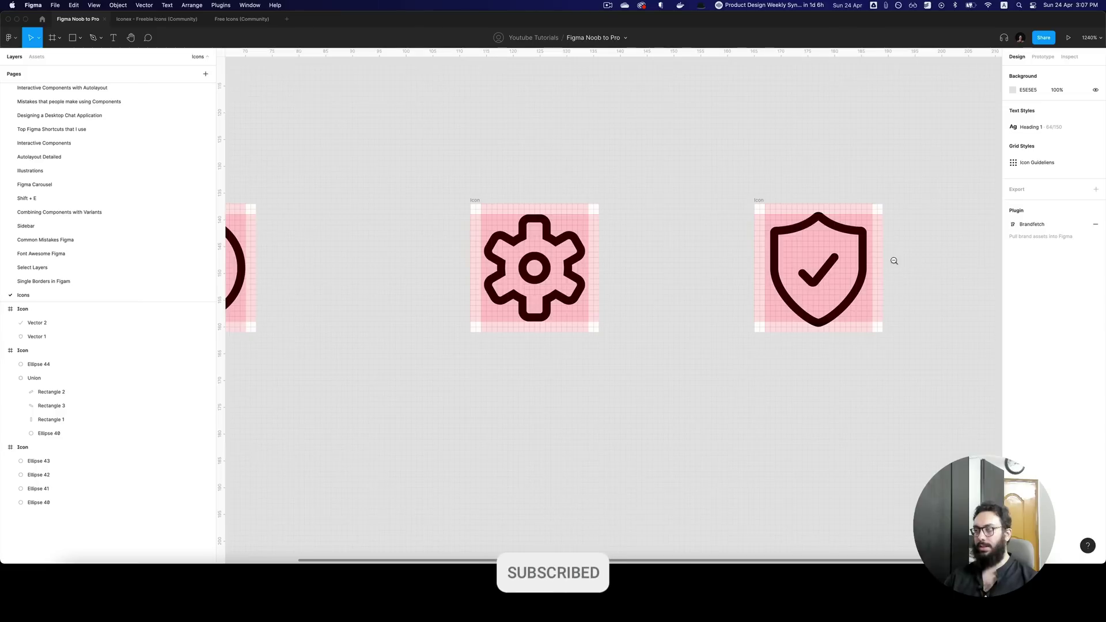
left_click(894, 261, "alt")
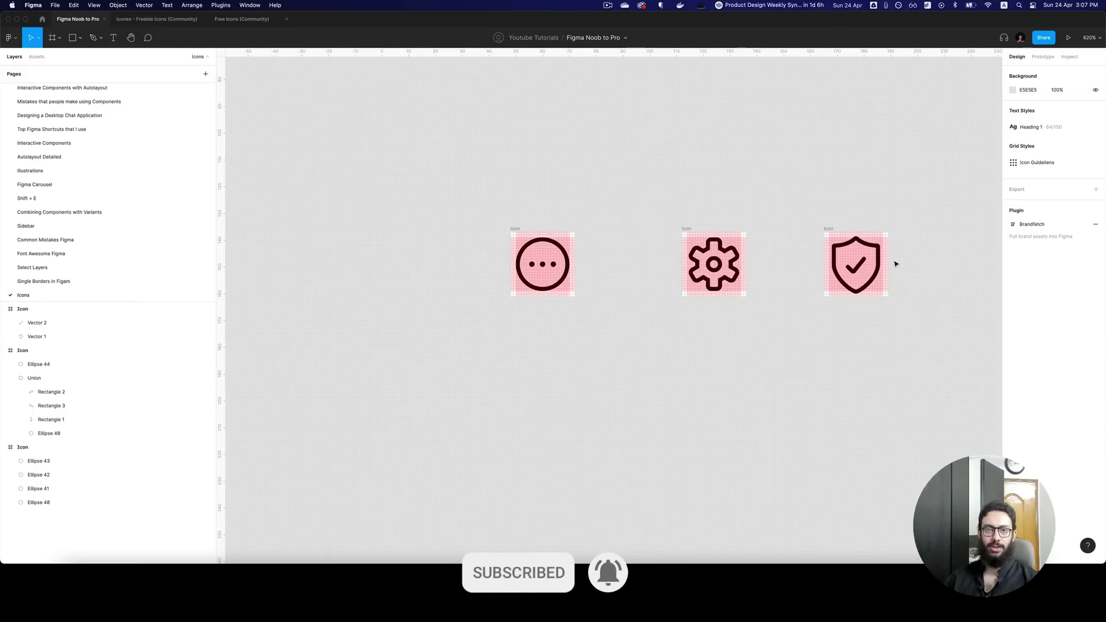